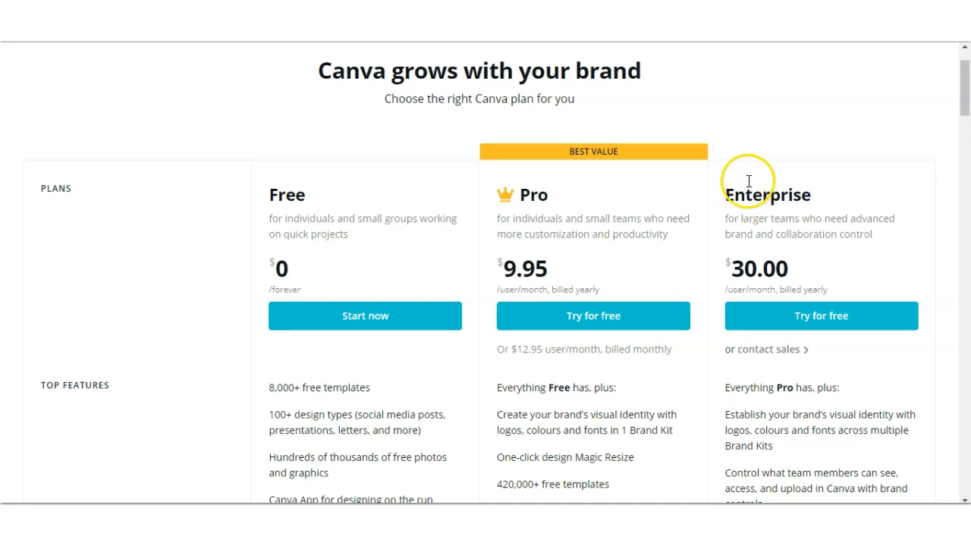
Compare the features and prices of the Free, Pro and Enterprise plans, including design and publishing tools and brand management.
left_click_drag(963, 98, 967, 176)
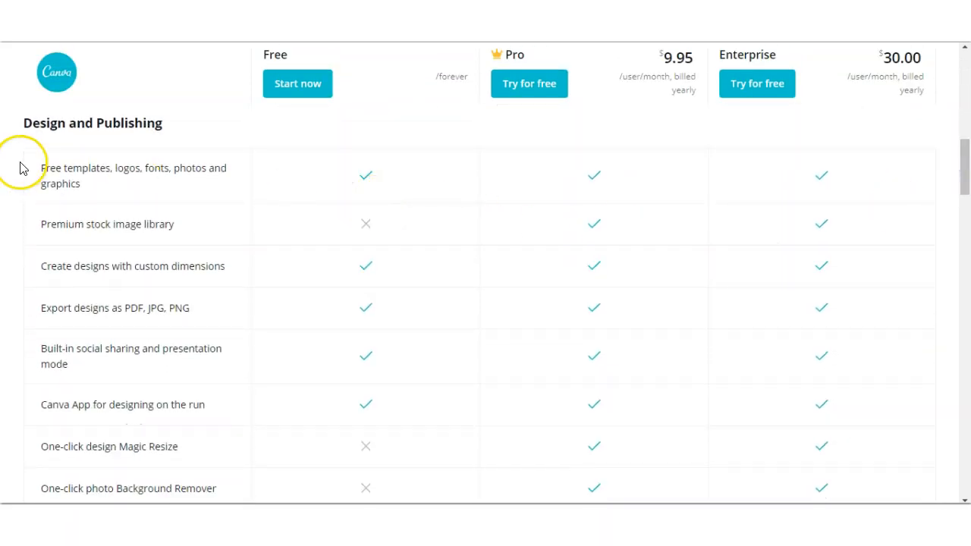
scroll(254, 194, "down", 6)
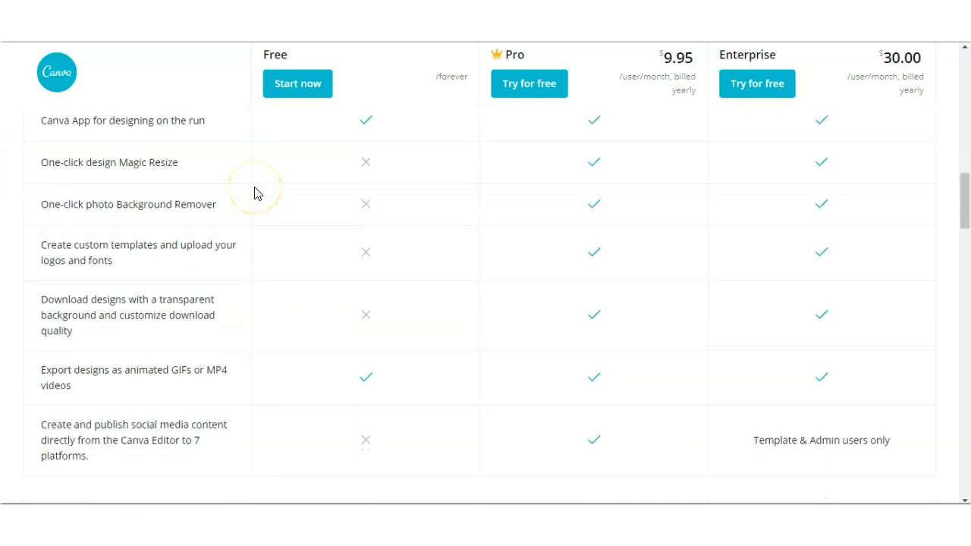
scroll(215, 282, "down", 3)
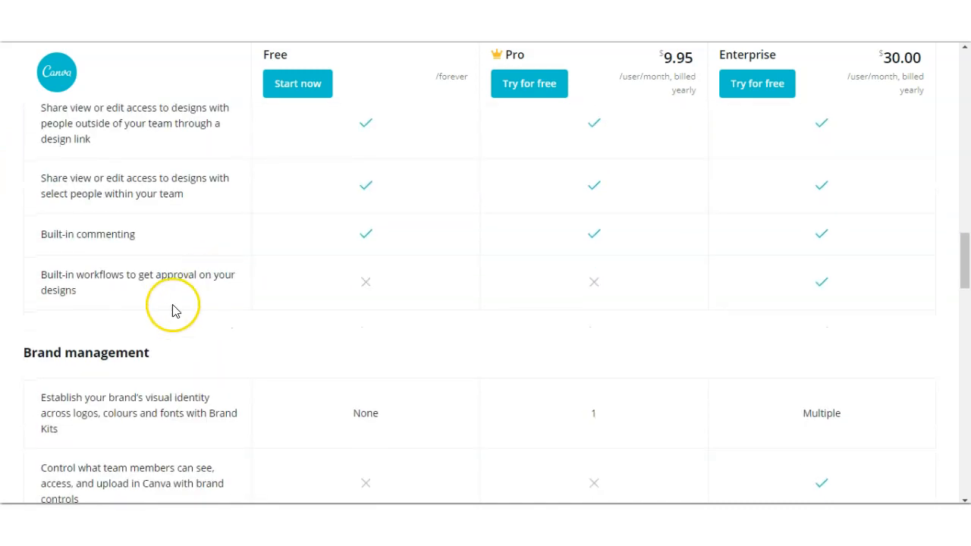
scroll(212, 390, "down", 2)
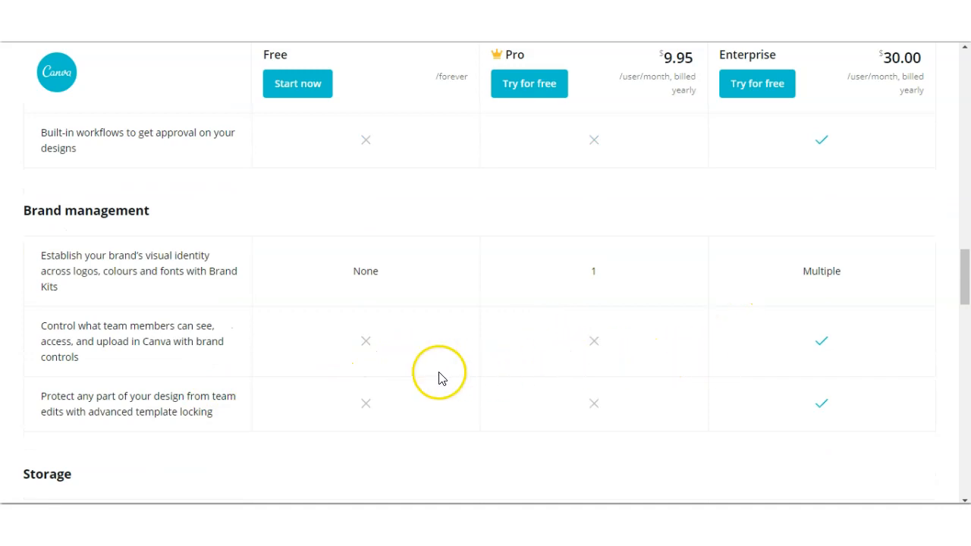
scroll(440, 376, "up", 3)
scroll(444, 379, "up", 10)
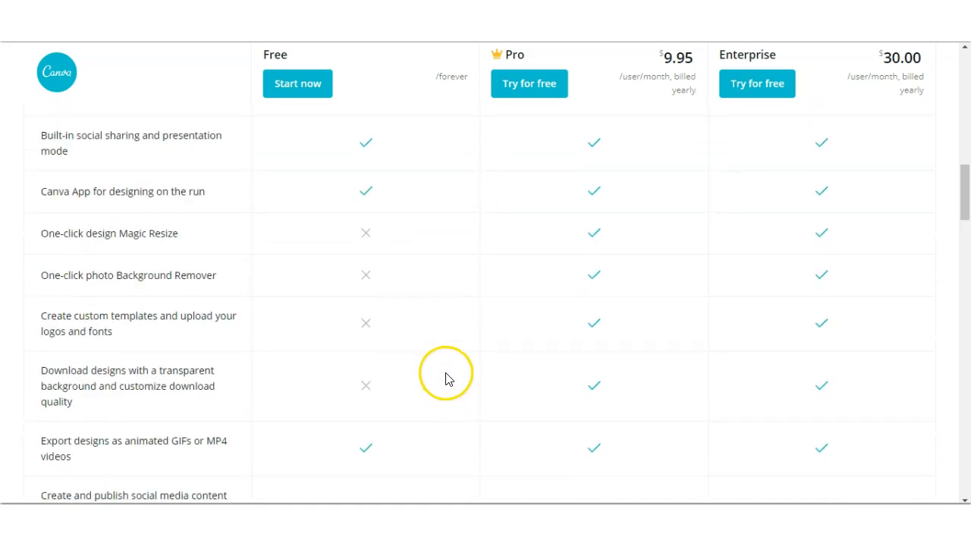
scroll(446, 378, "up", 3)
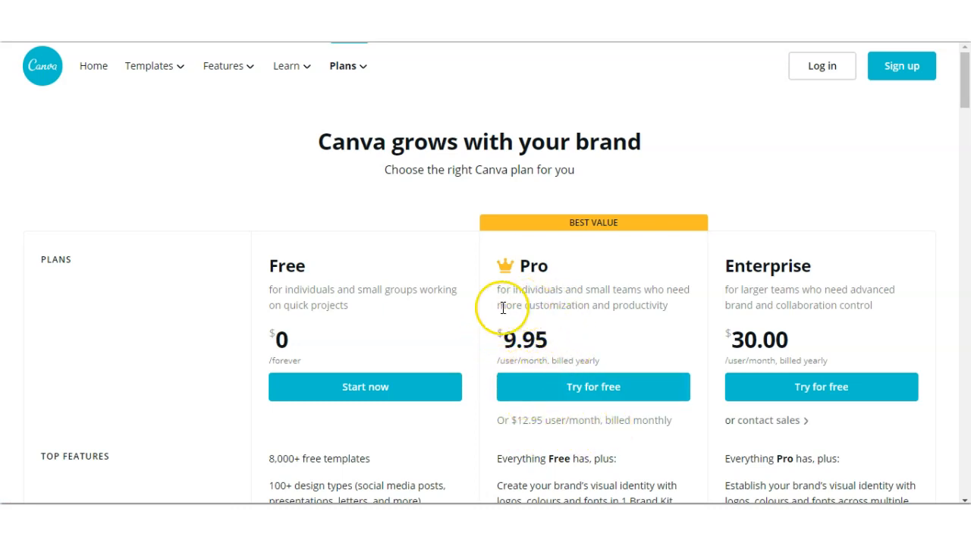
left_click(503, 361)
scroll(519, 341, "down", 1)
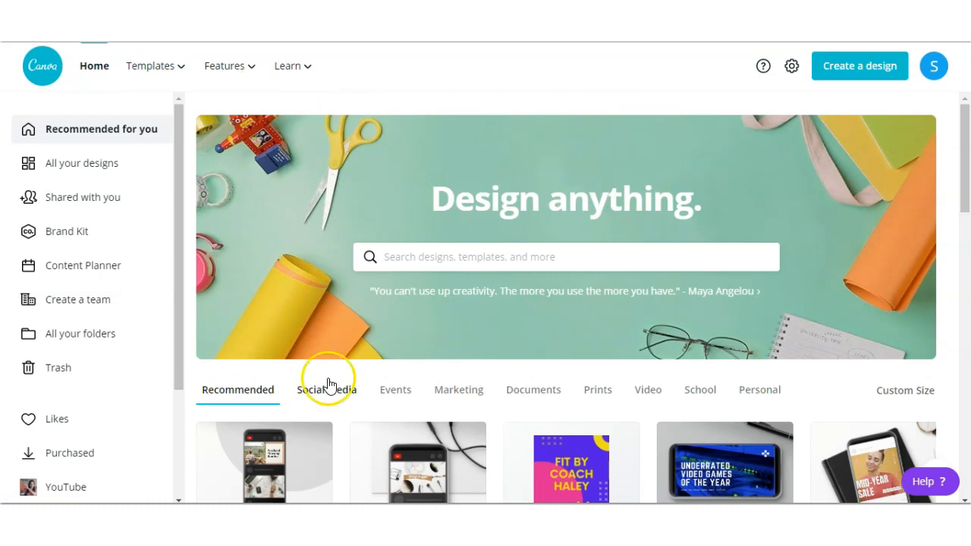
Look through the site's template categories, feature categories and learning resources.
mouse_move(153, 71)
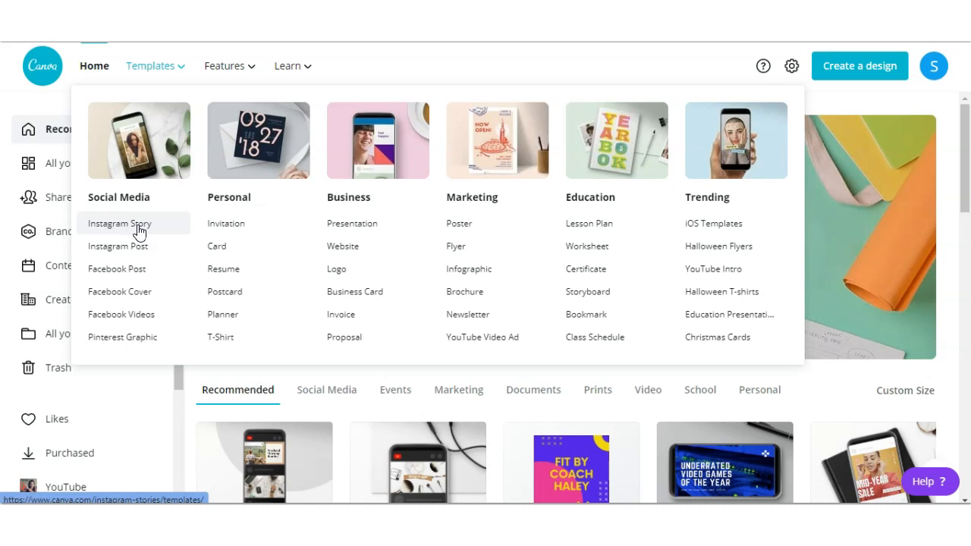
left_click(140, 203)
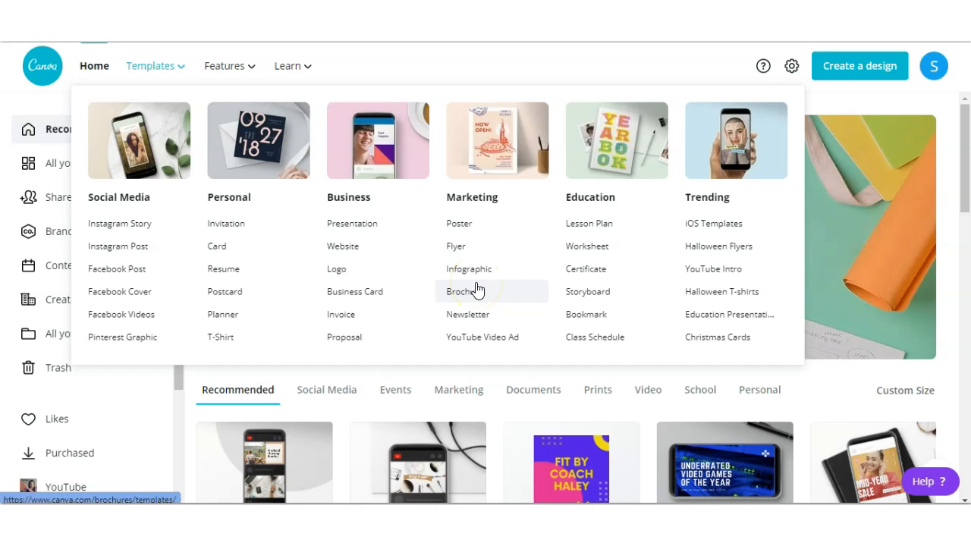
mouse_move(231, 72)
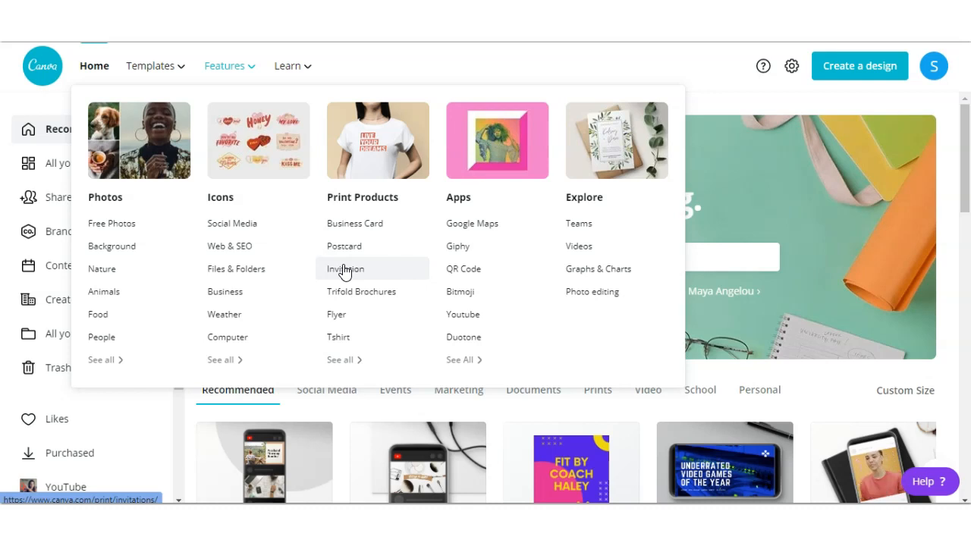
left_click(460, 230)
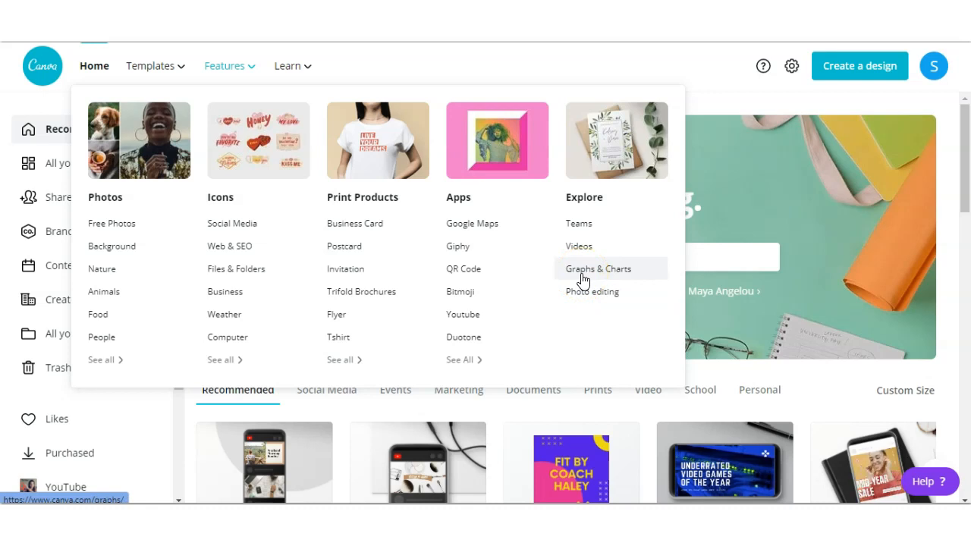
mouse_move(294, 72)
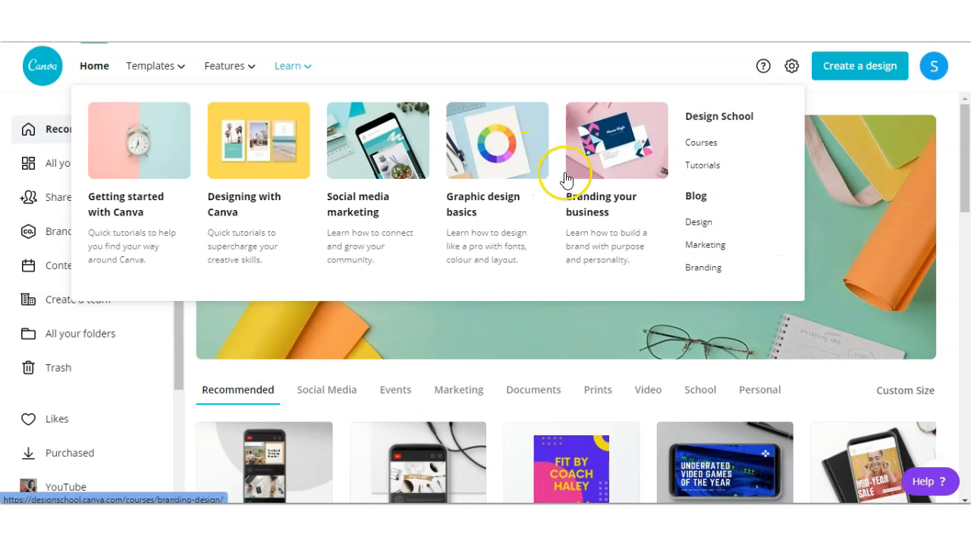
Open the account settings and view one of their sections.
left_click(791, 71)
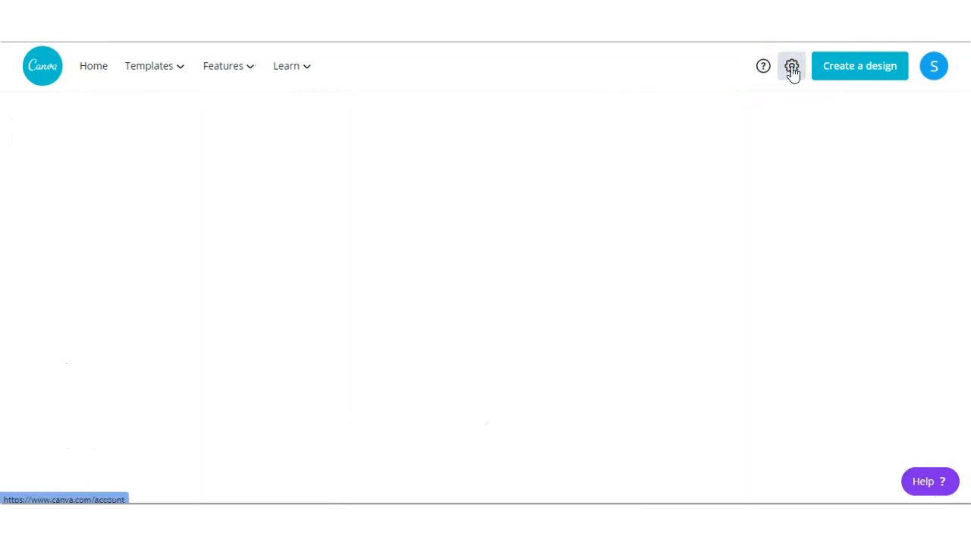
left_click(83, 194)
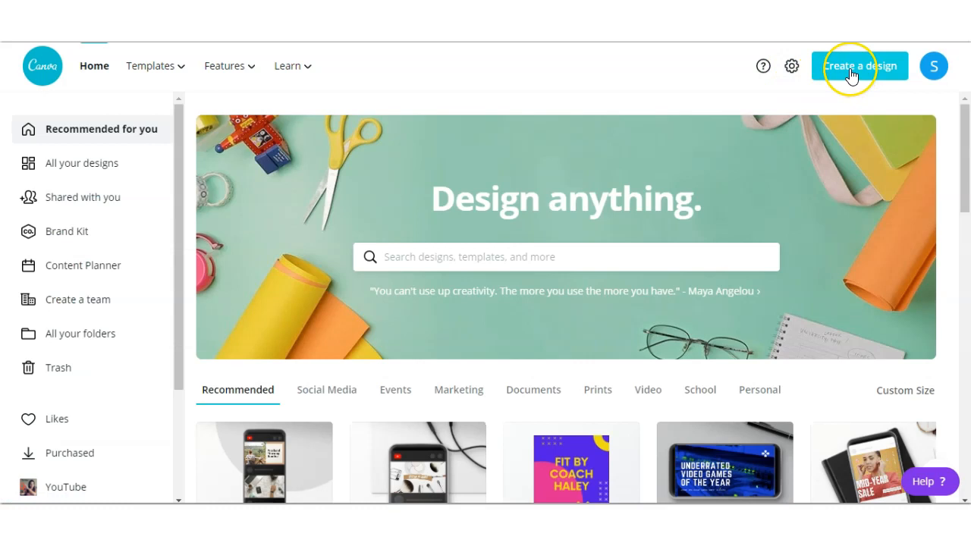
View the custom-size width, height and unit options for a new design, and close them without creating one.
left_click(849, 69)
left_click(860, 70)
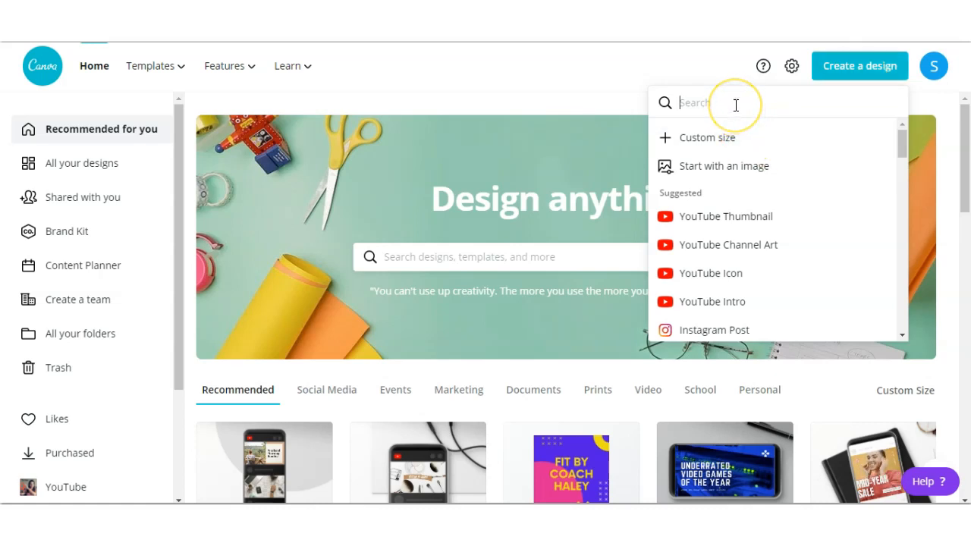
left_click(728, 142)
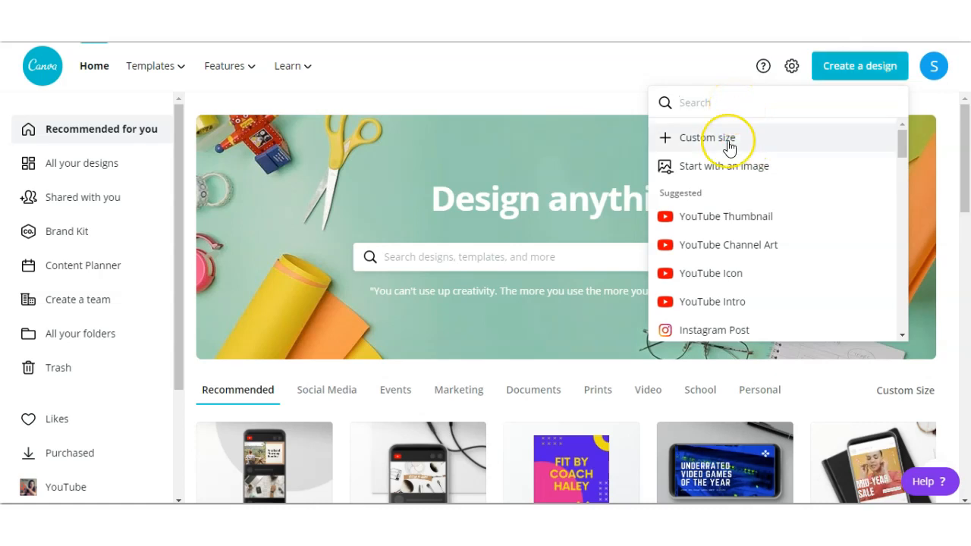
left_click(727, 144)
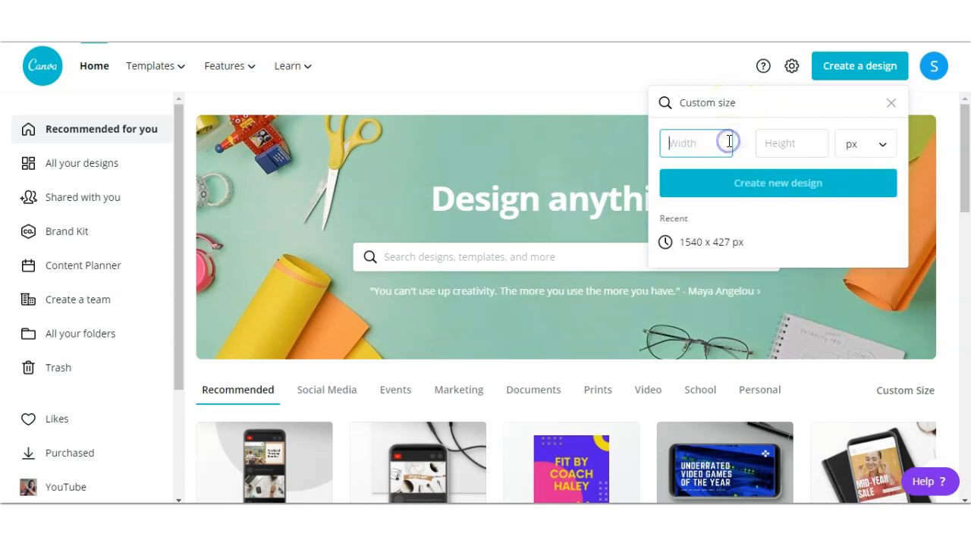
left_click(857, 148)
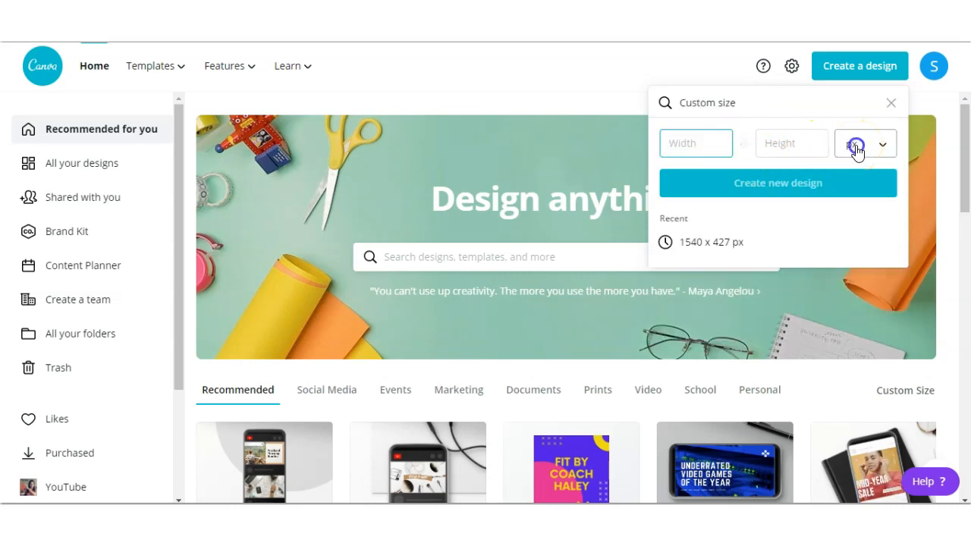
left_click(891, 103)
Look through the suggested preset design types for a new design and close the list.
scroll(801, 199, "down", 2)
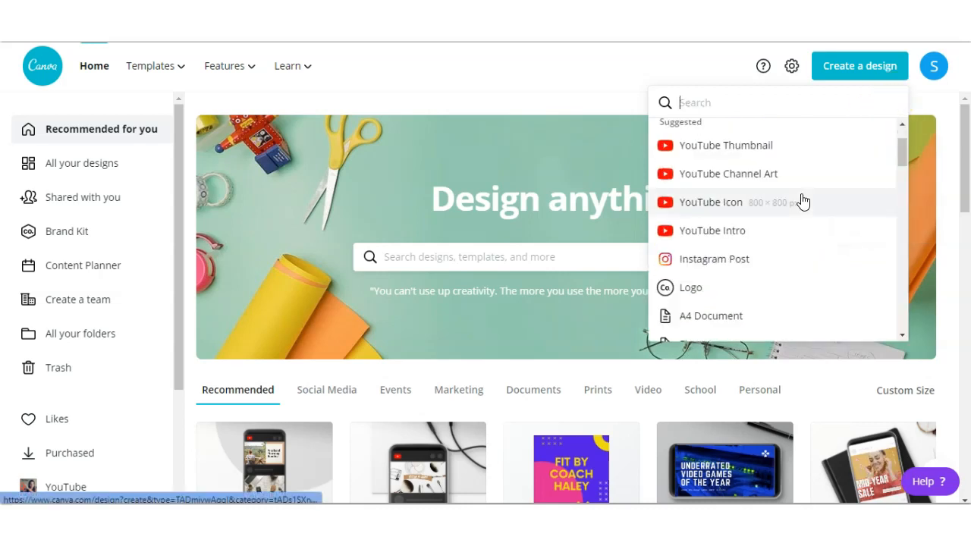
scroll(802, 201, "down", 2)
scroll(803, 201, "down", 5)
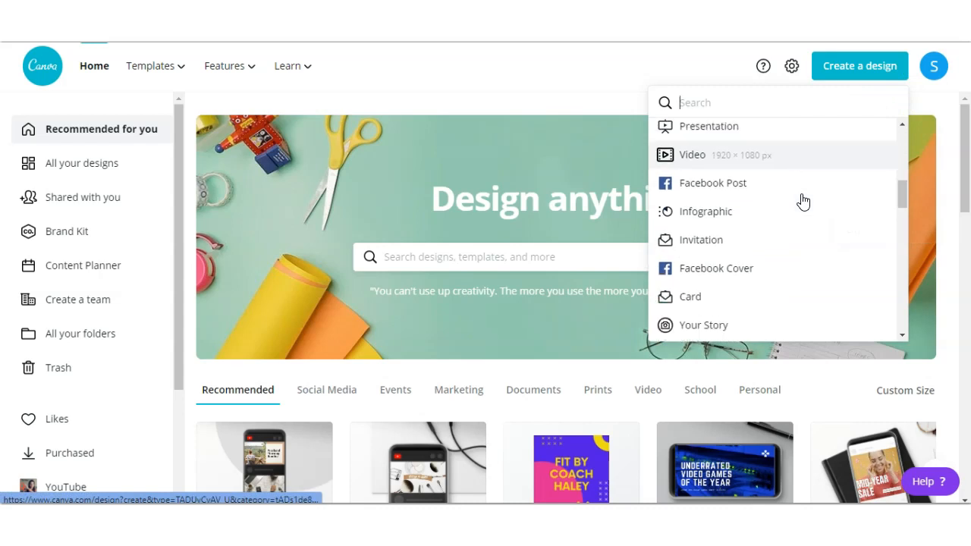
left_click(340, 185)
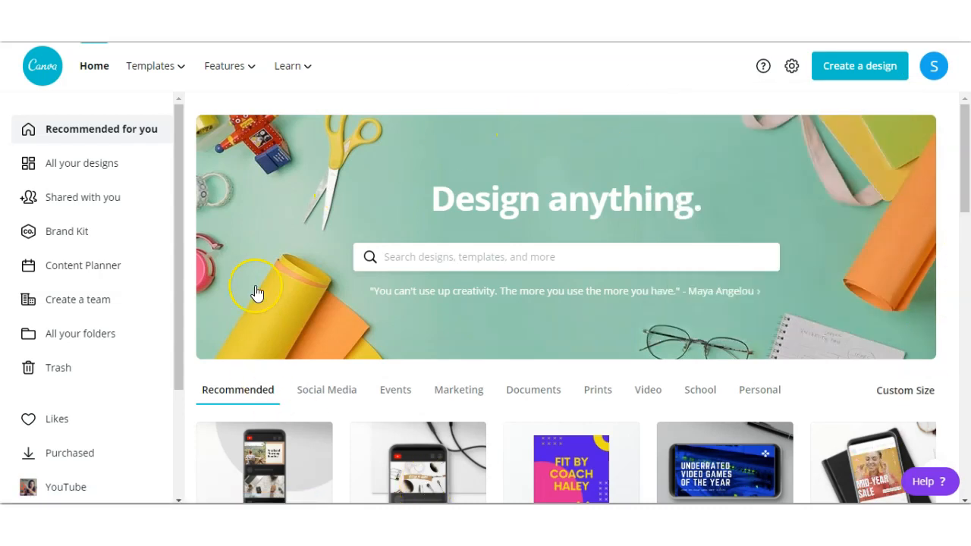
Search the designs and templates for "family", and replace the search term with "book".
left_click(436, 259)
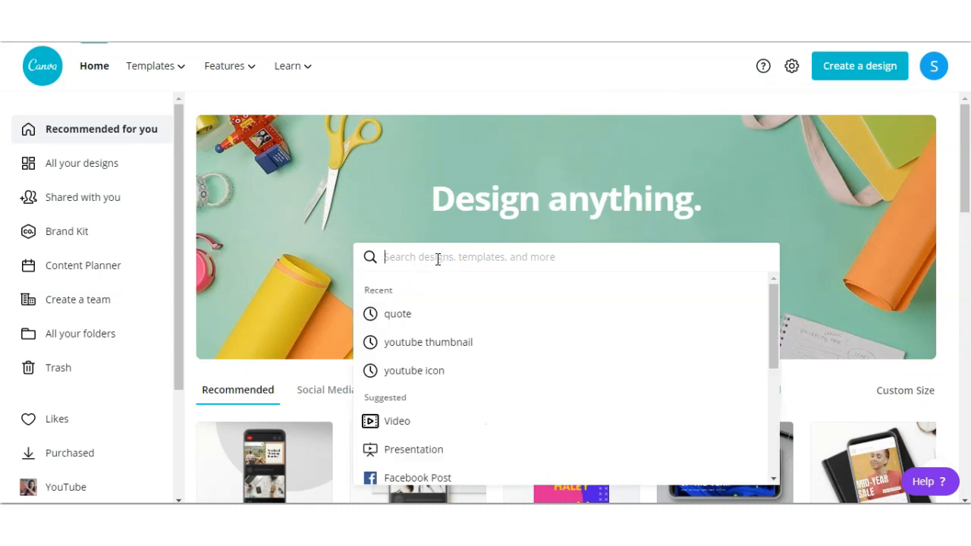
type("family")
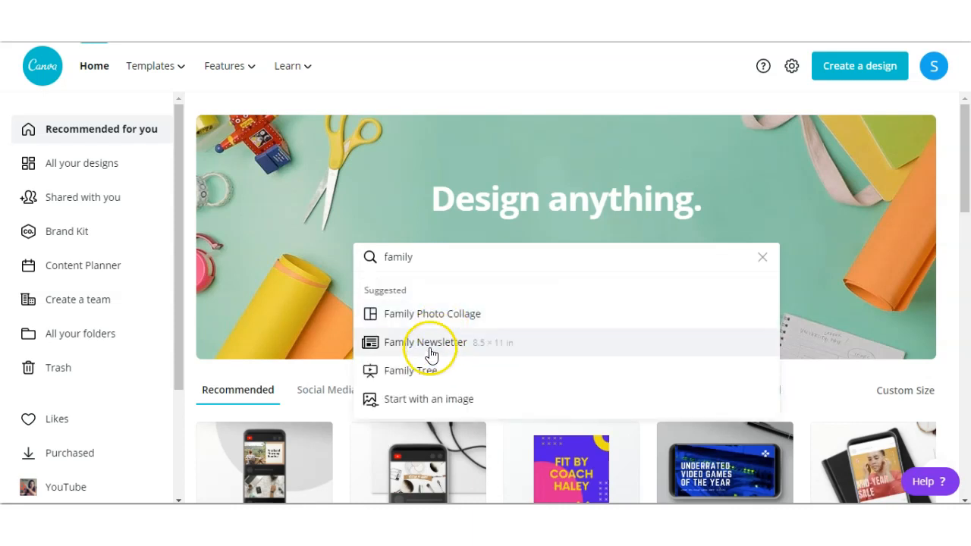
left_click_drag(435, 258, 372, 258)
type("book")
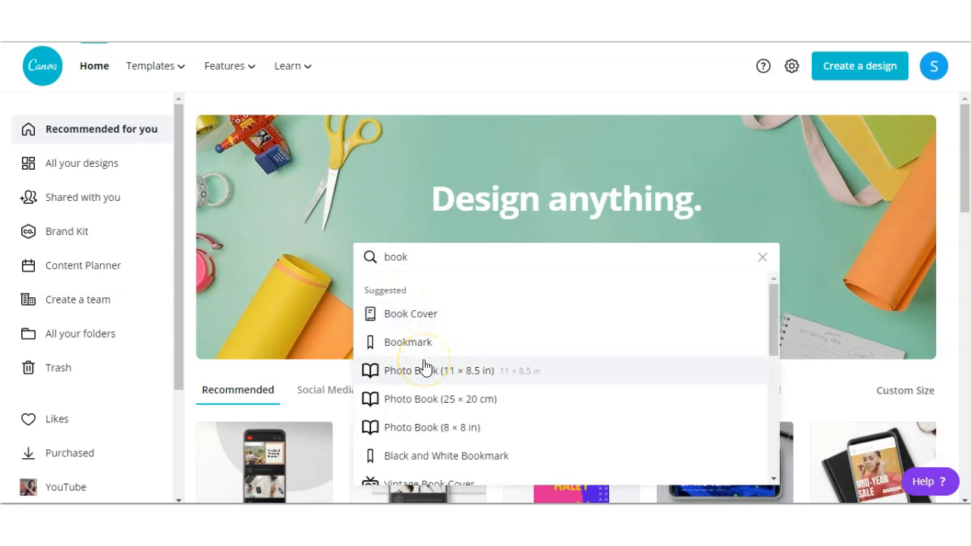
Search for "poshmark" to view matching existing designs, and clear the search.
left_click_drag(413, 258, 373, 260)
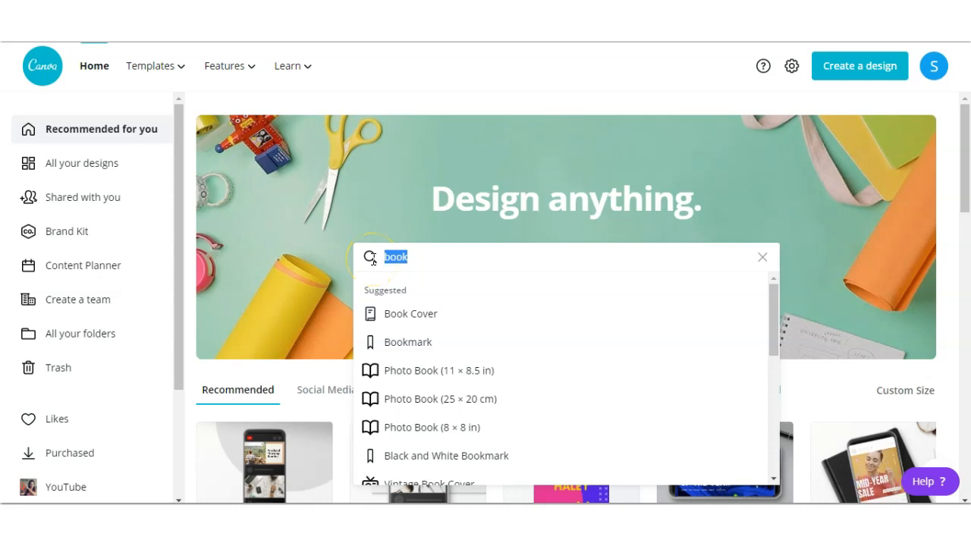
type("poshmar")
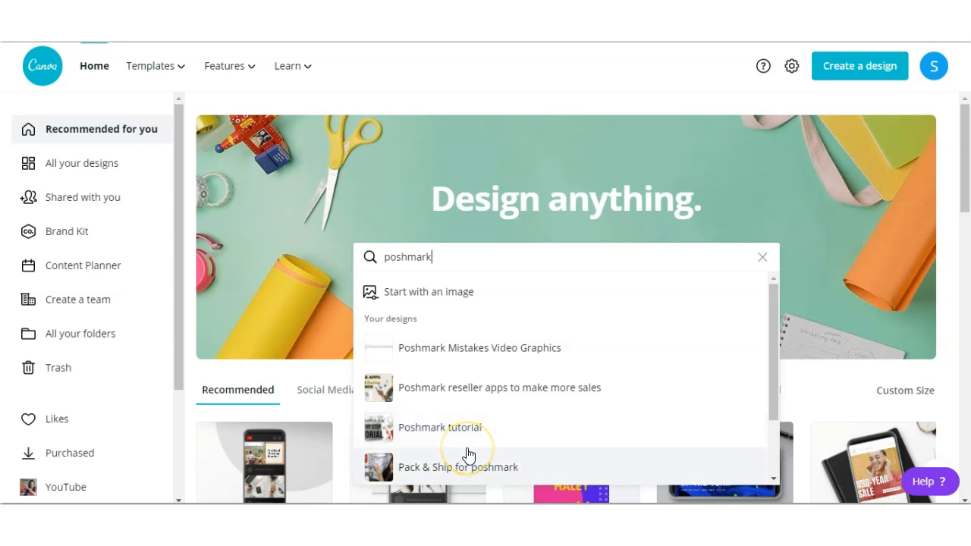
left_click(476, 257)
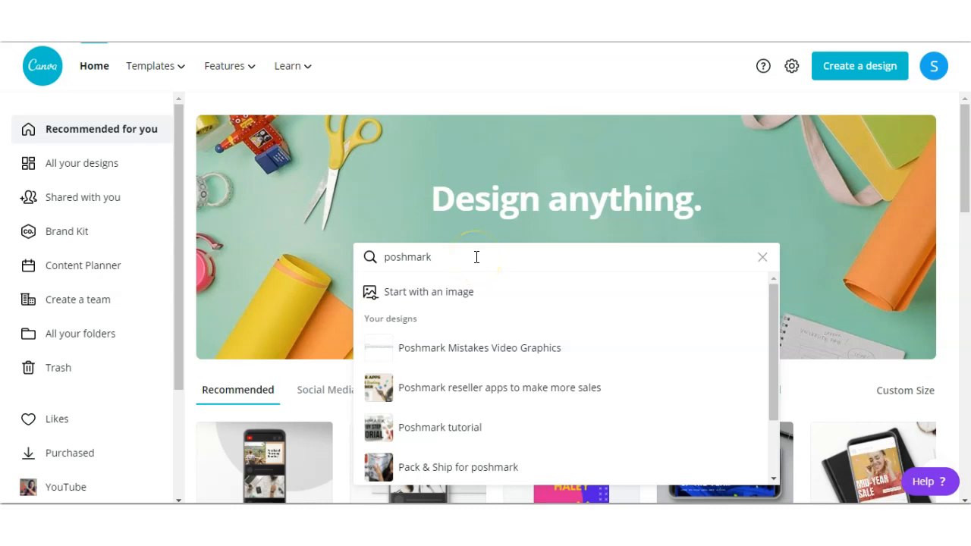
left_click(763, 258)
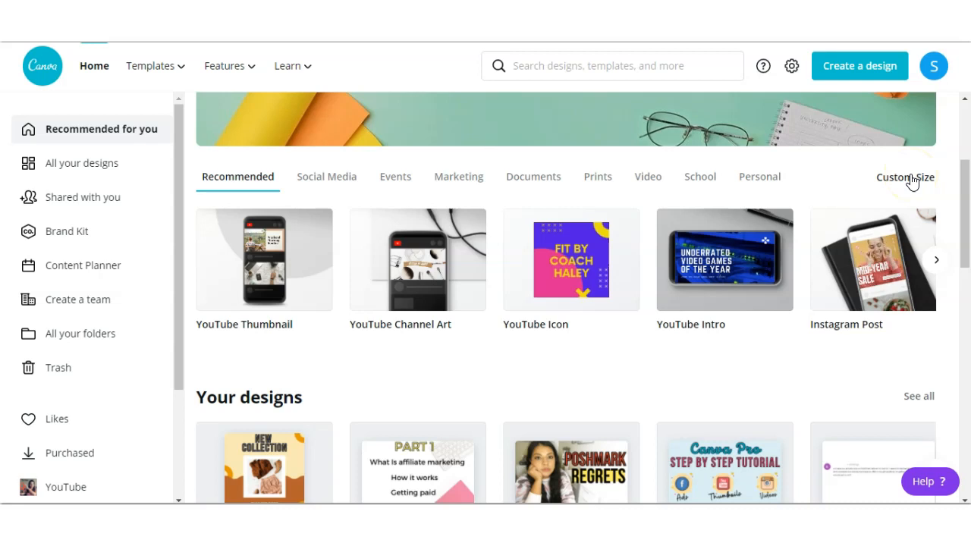
Browse the recommended design types, the recent designs, and the Instagram and Facebook post templates on the home page.
left_click(938, 262)
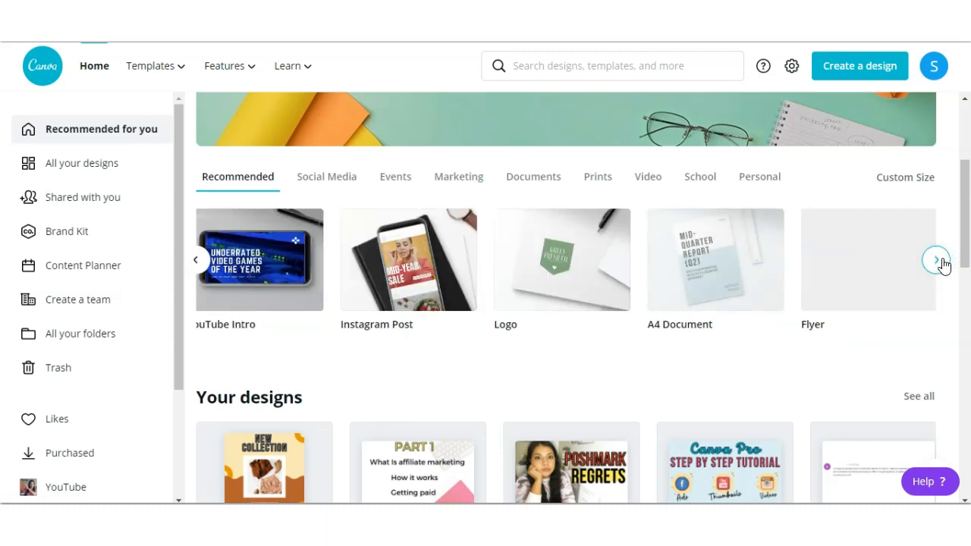
left_click(938, 261)
scroll(913, 314, "down", 3)
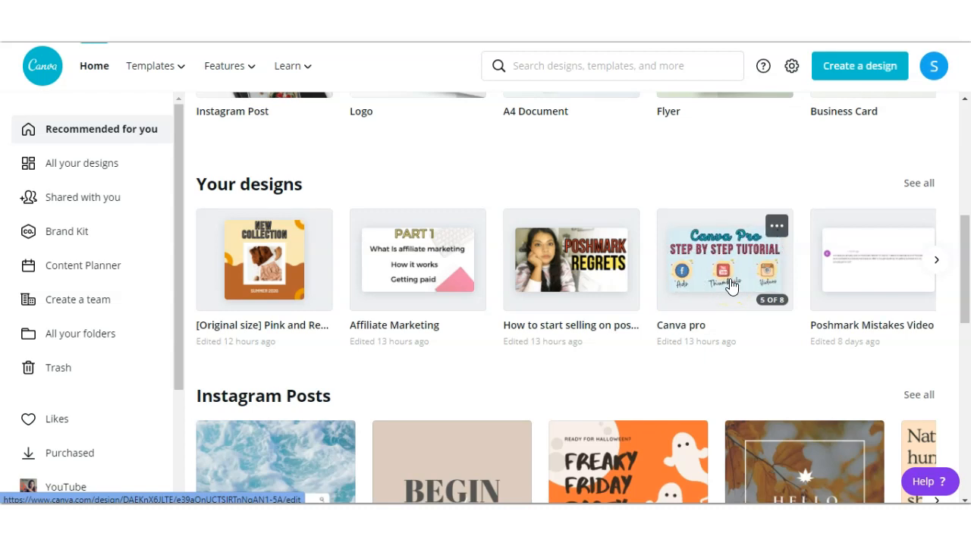
left_click(933, 265)
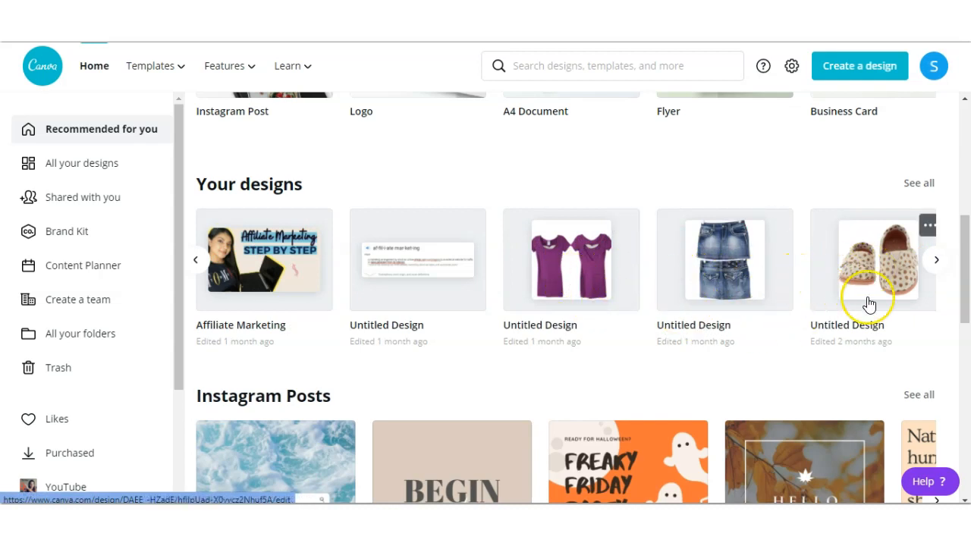
scroll(865, 307, "down", 4)
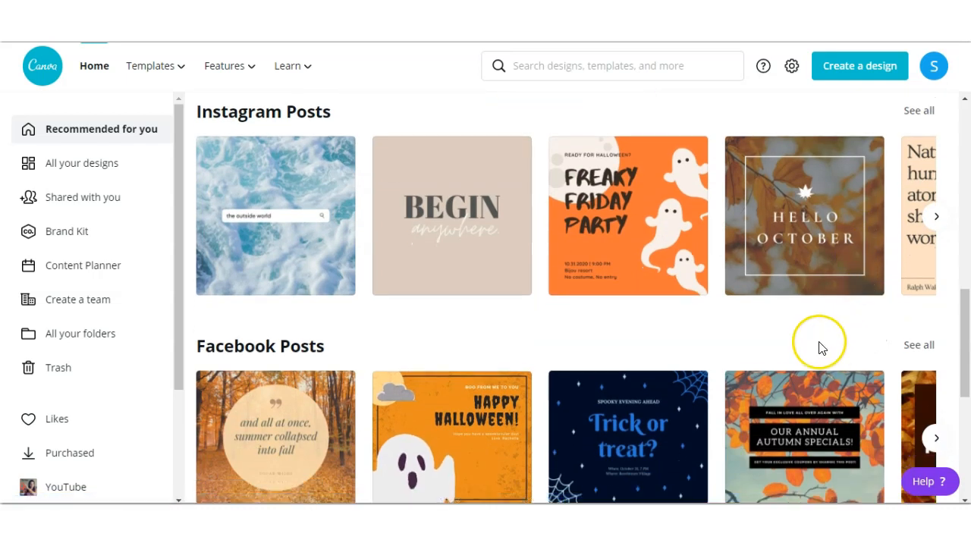
scroll(818, 342, "down", 5)
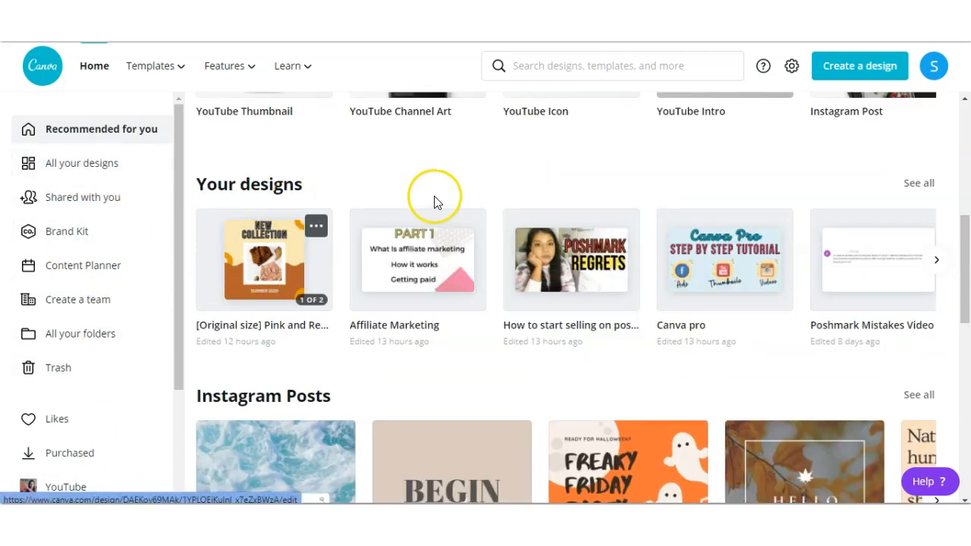
Open the full collection of all your designs and look through it.
left_click(85, 169)
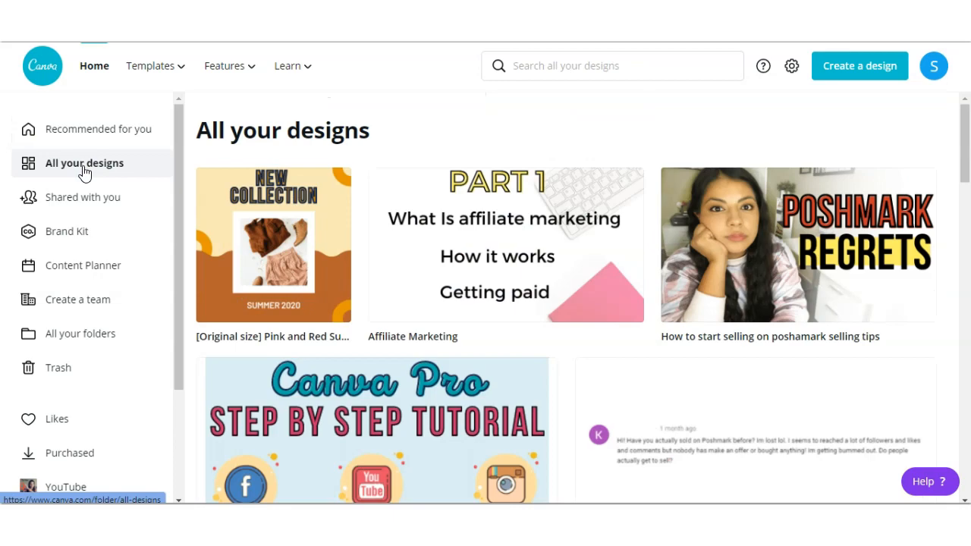
scroll(352, 252, "down", 8)
scroll(354, 256, "up", 8)
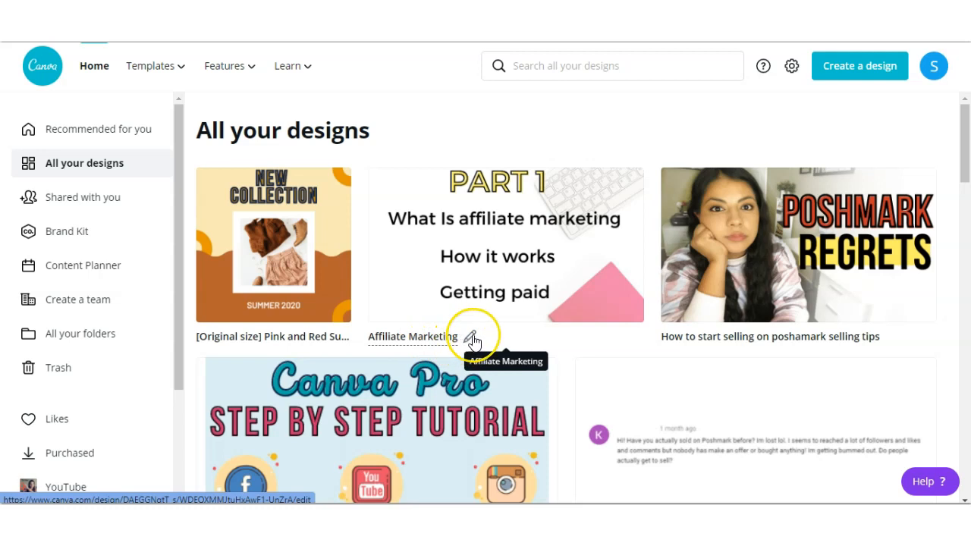
Rename the "Affiliate Marketing" design to "thumbnail".
left_click(471, 338)
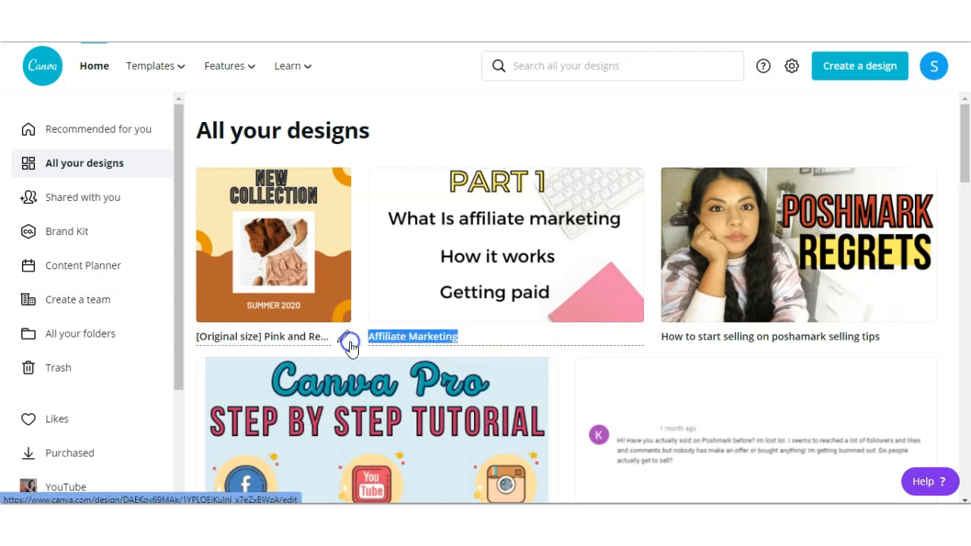
type("thumbnai")
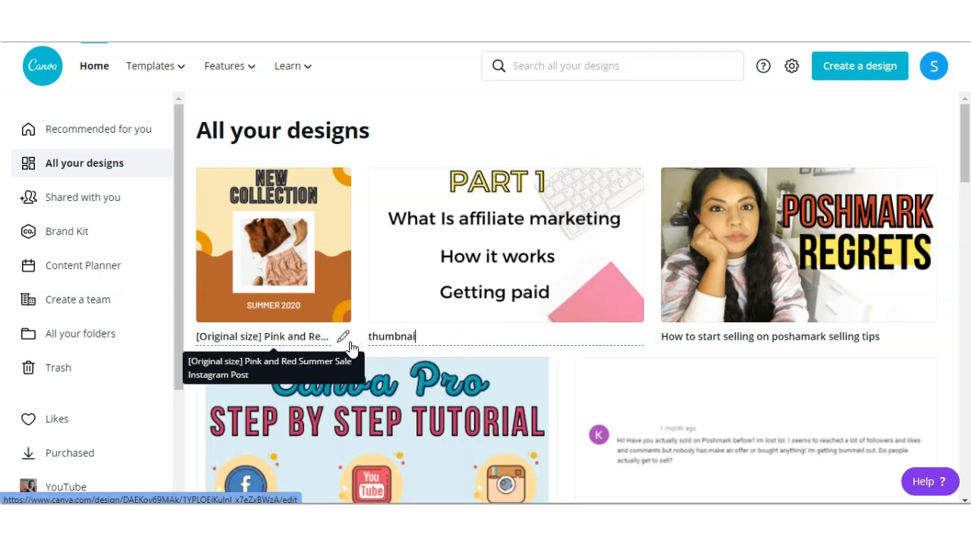
type("l")
key("Return")
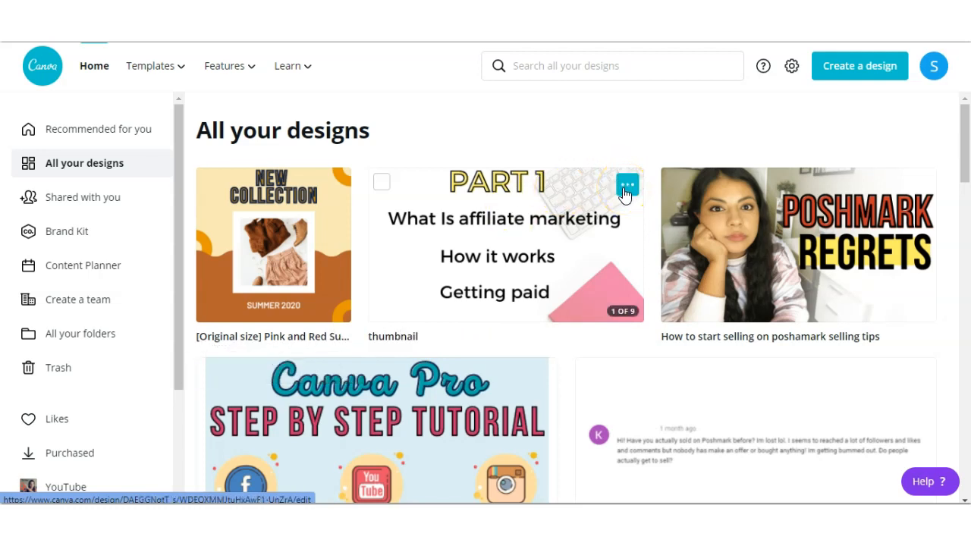
Review the available actions for the "thumbnail" design, including the folders it can be moved to, without applying any.
left_click(625, 188)
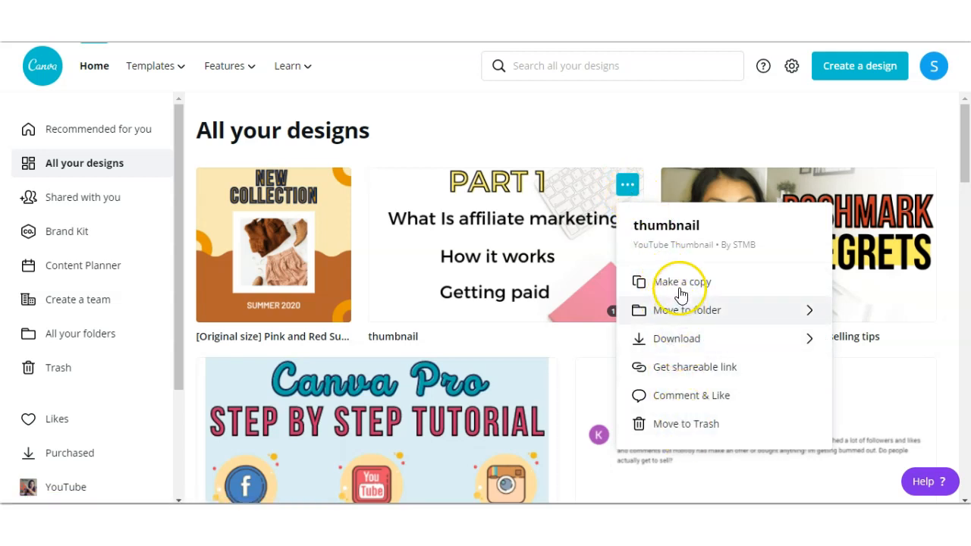
left_click(681, 315)
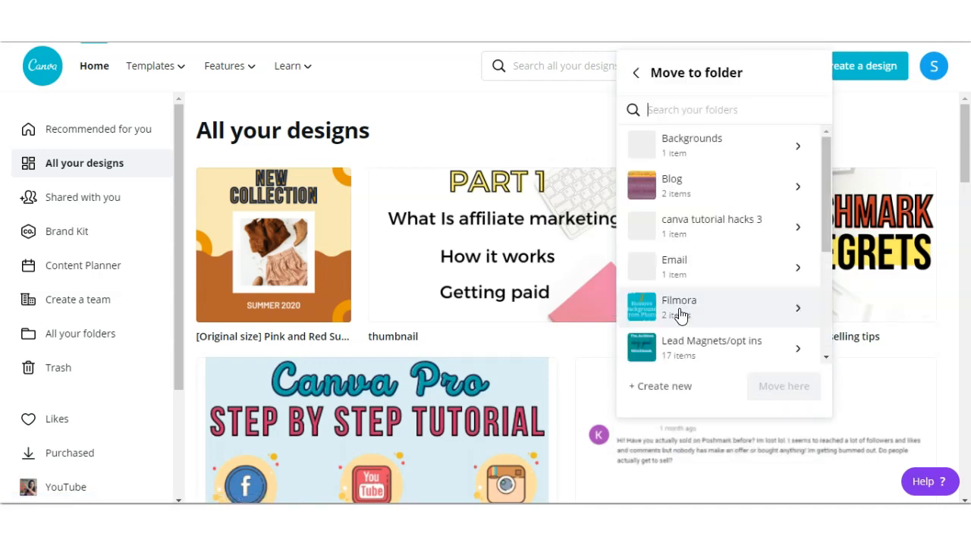
left_click(635, 75)
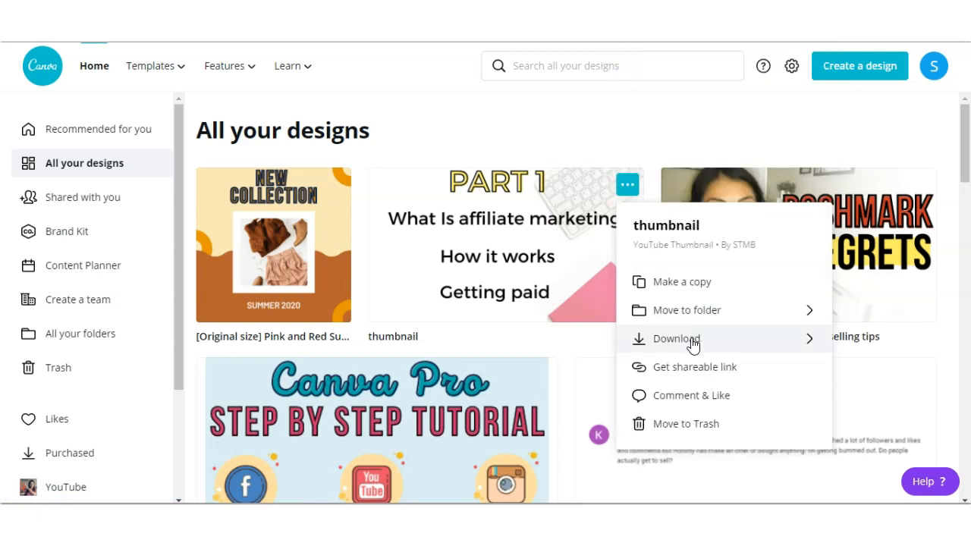
left_click(694, 369)
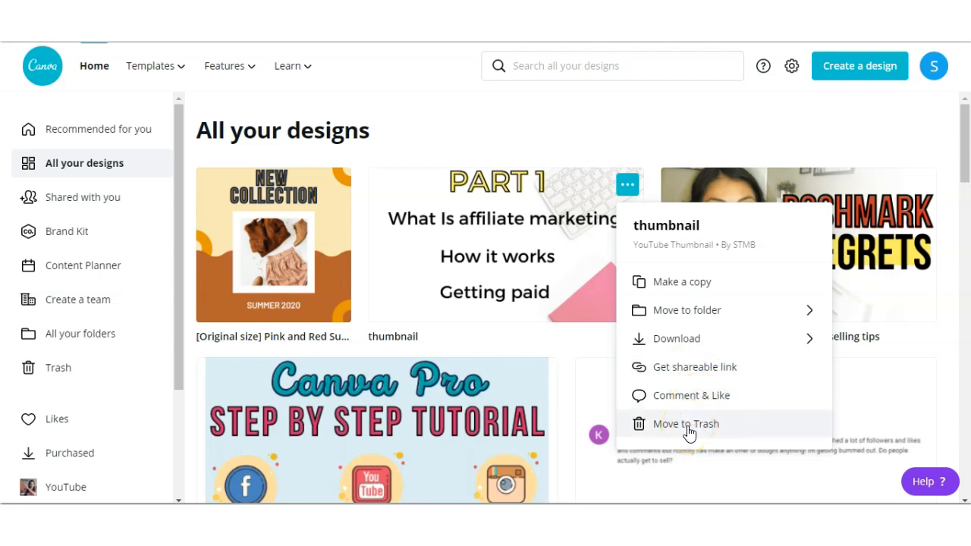
left_click(379, 190)
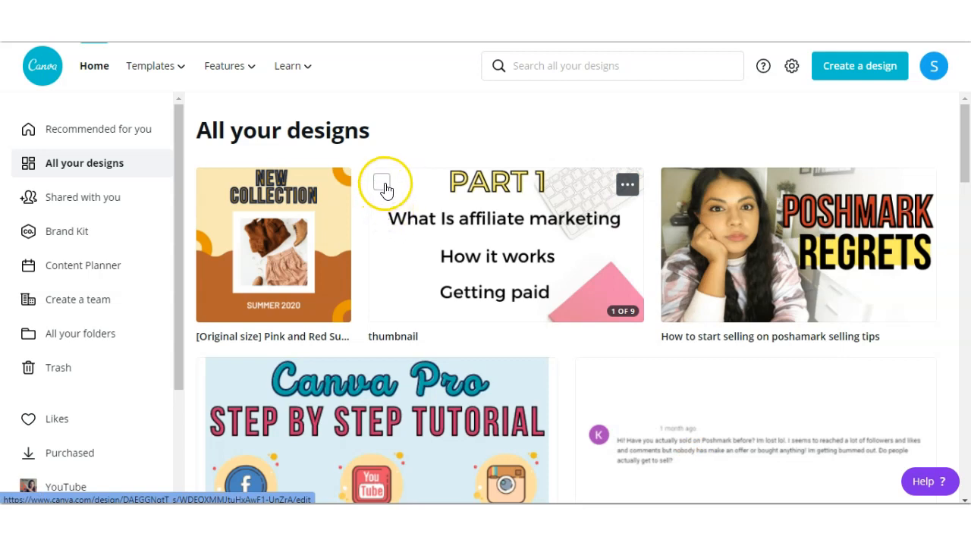
Try selecting the "thumbnail", Poshmark and Canva Pro tutorial designs to show the bulk actions, and clear the selection.
left_click(381, 184)
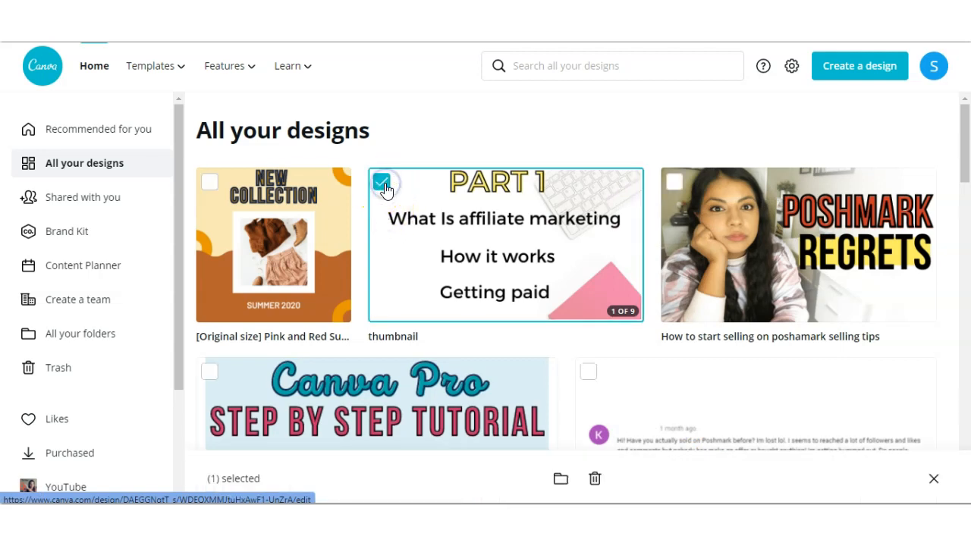
left_click(677, 183)
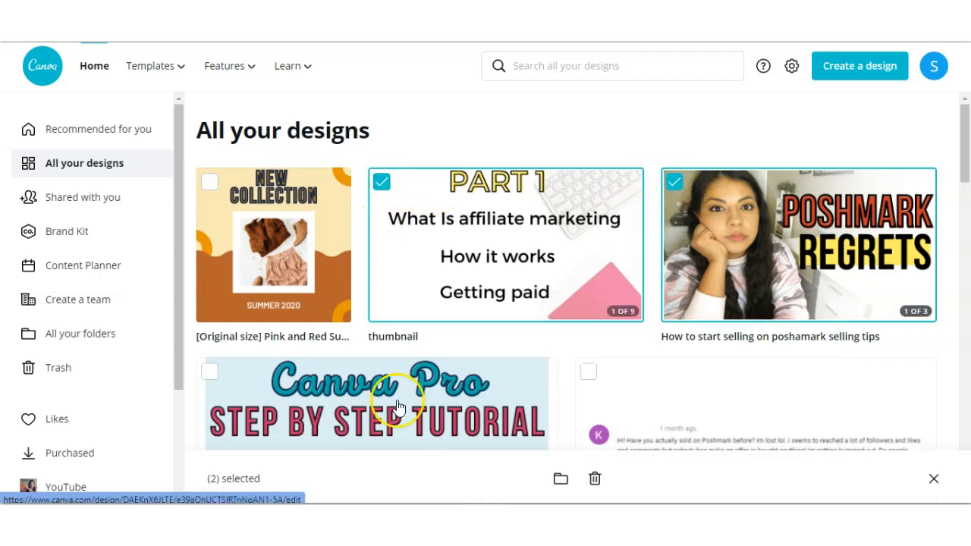
left_click(211, 373)
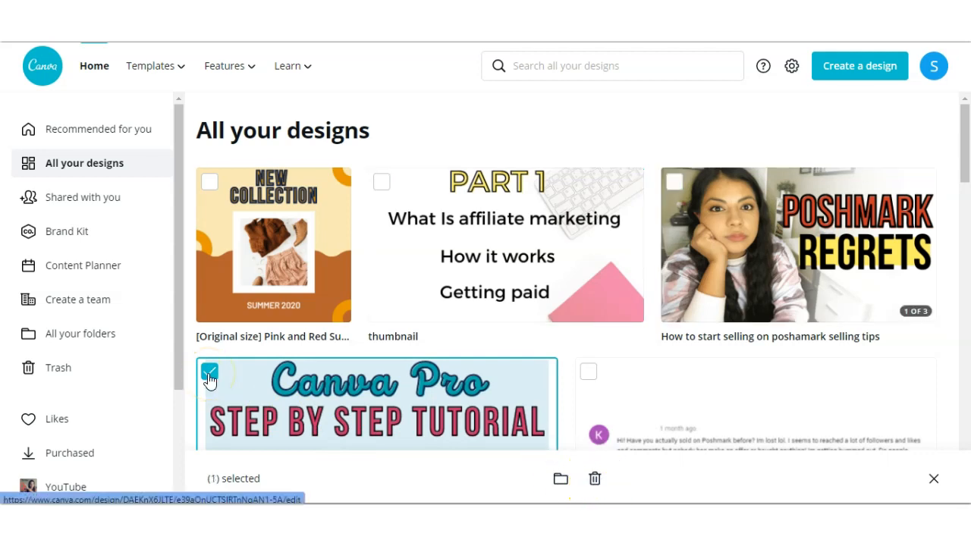
left_click(209, 373)
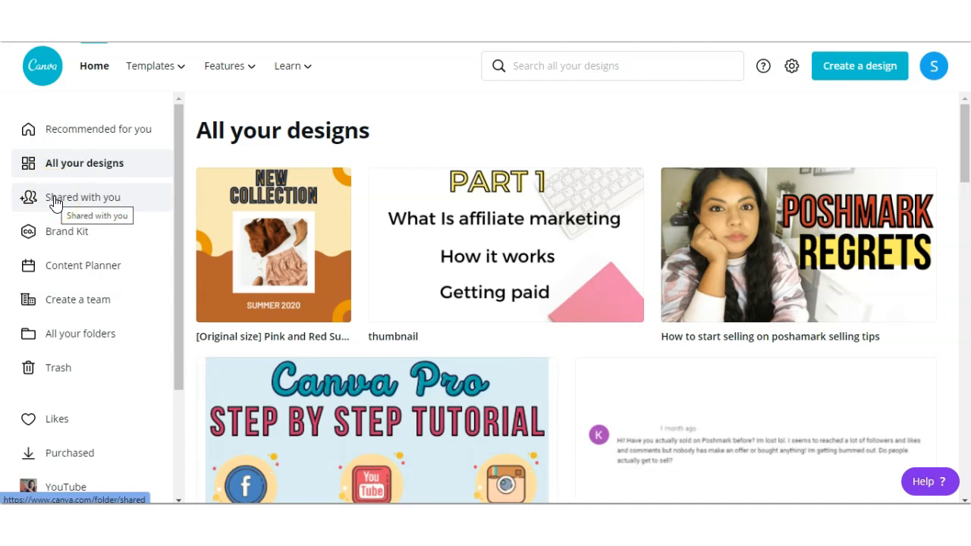
Open the Brand Kit and look through its brand logos, brand colors and brand fonts.
left_click(55, 236)
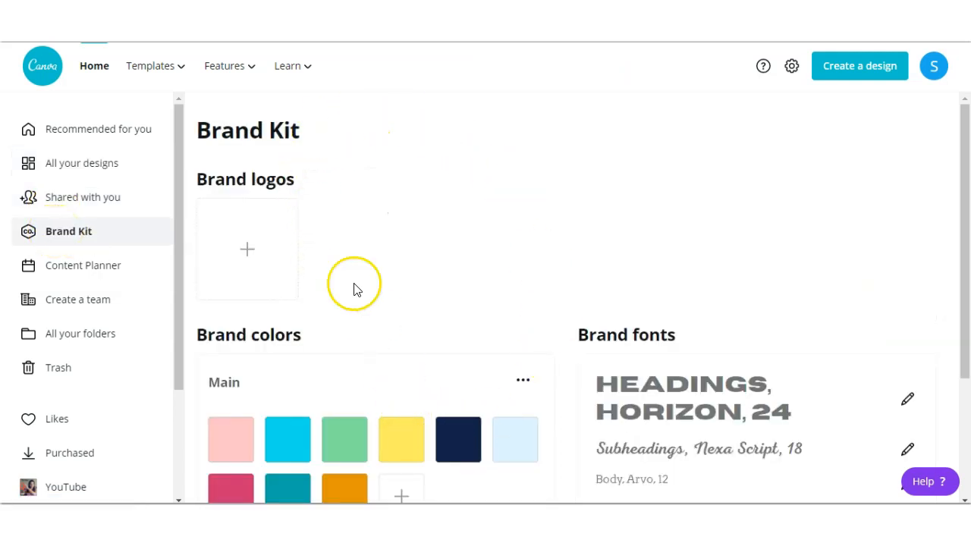
scroll(341, 256, "down", 1)
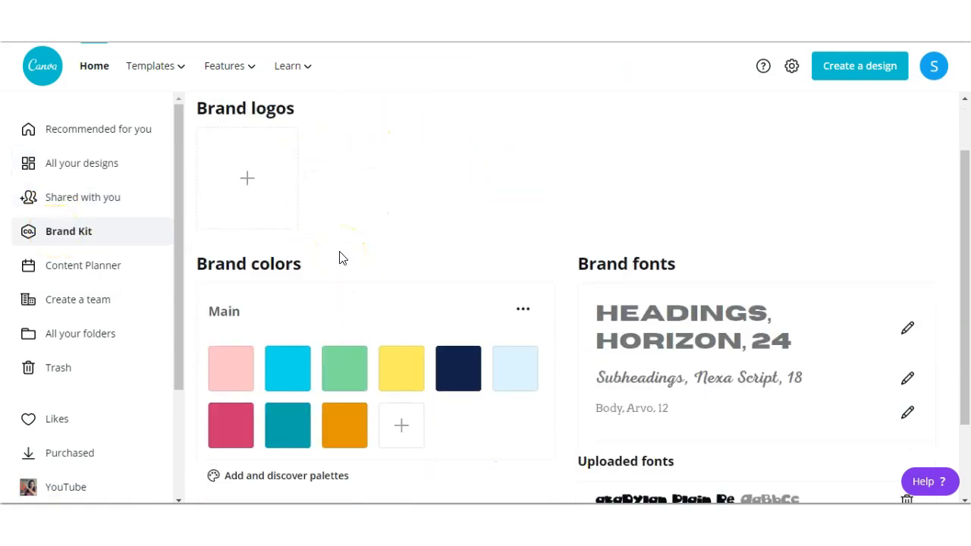
scroll(353, 252, "up", 1)
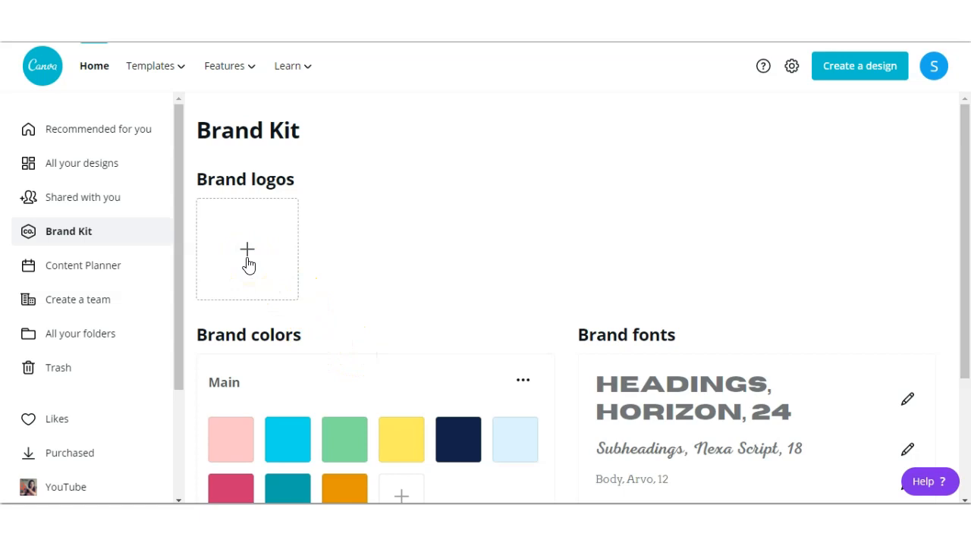
scroll(960, 353, "down", 3)
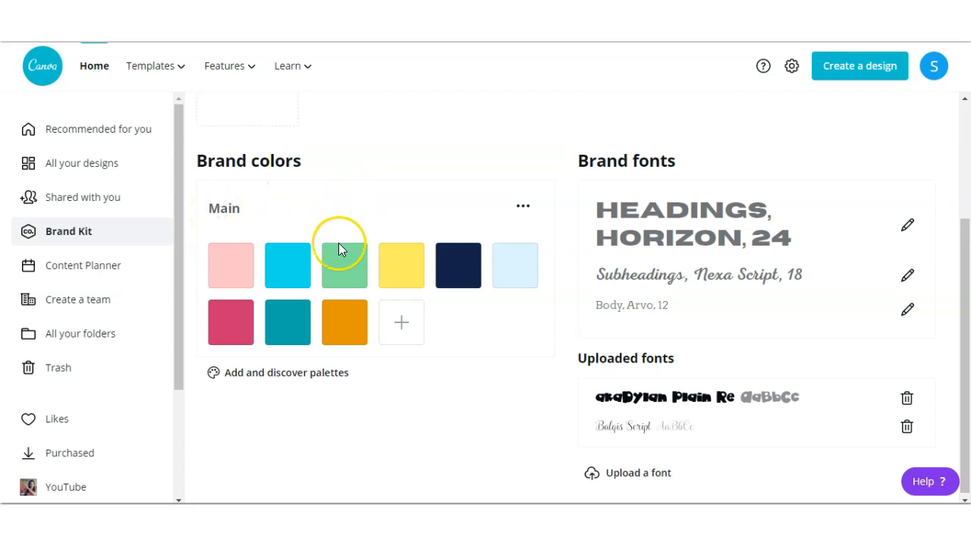
Browse the ready-made color palettes and add an empty custom palette to the brand colors.
left_click(242, 382)
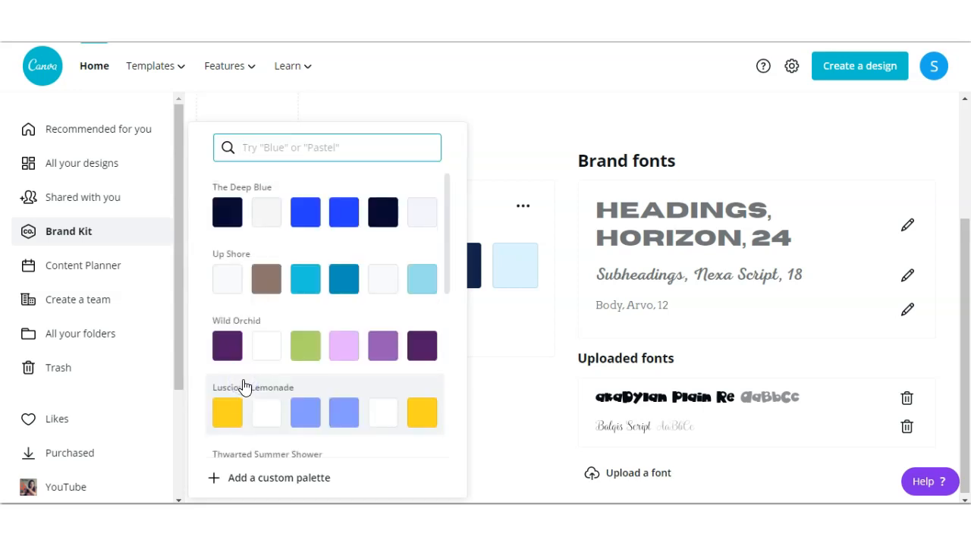
left_click_drag(447, 208, 440, 281)
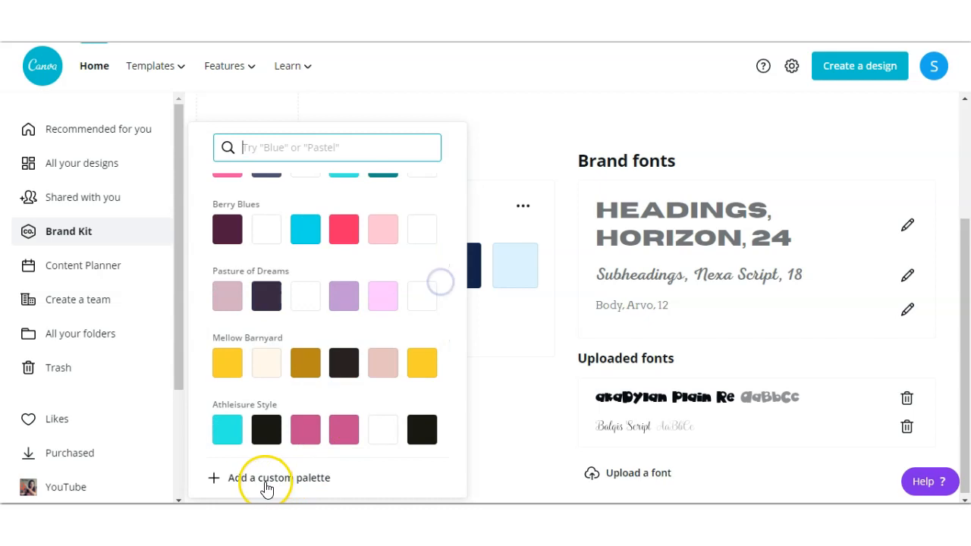
left_click(222, 479)
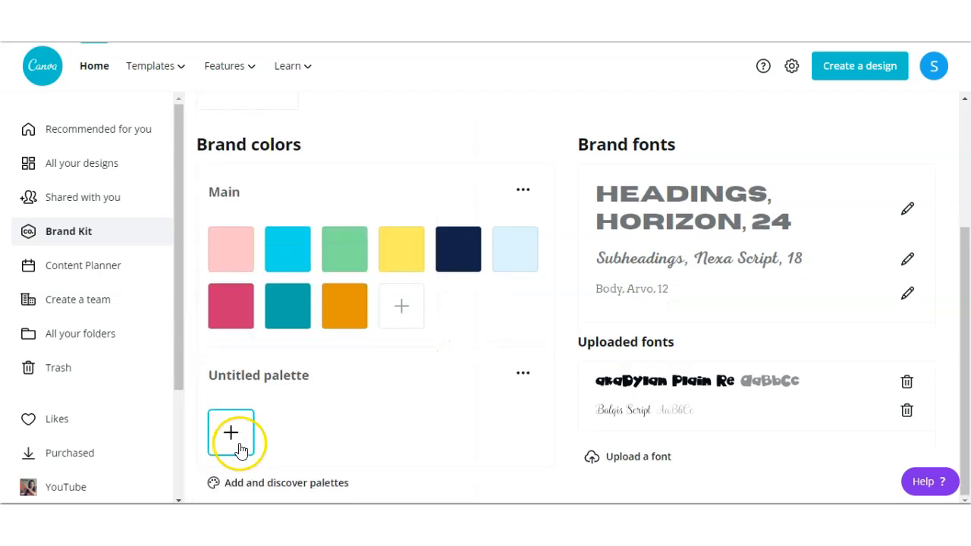
Add a light mint green, #BEFFE0, as the first color of the new custom palette.
left_click(231, 436)
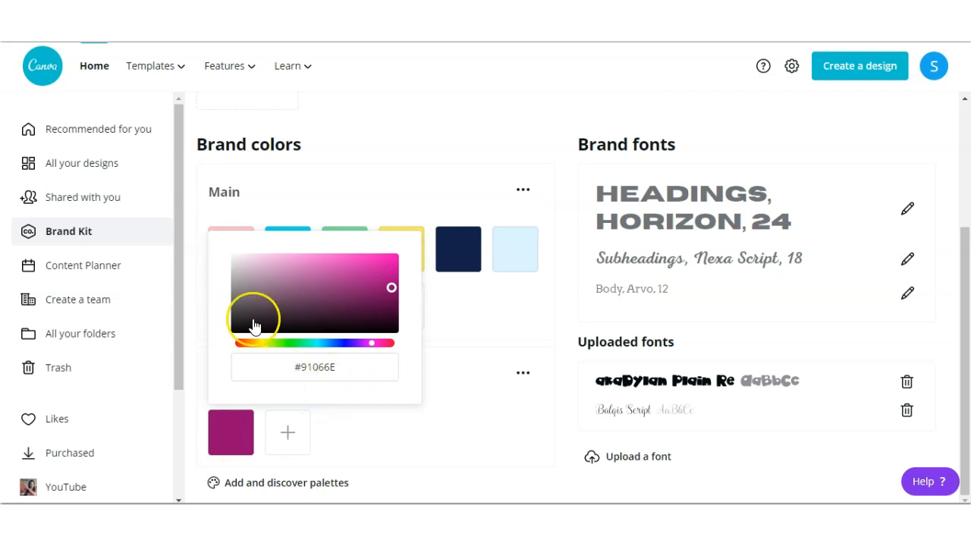
left_click_drag(392, 287, 273, 255)
left_click(369, 345)
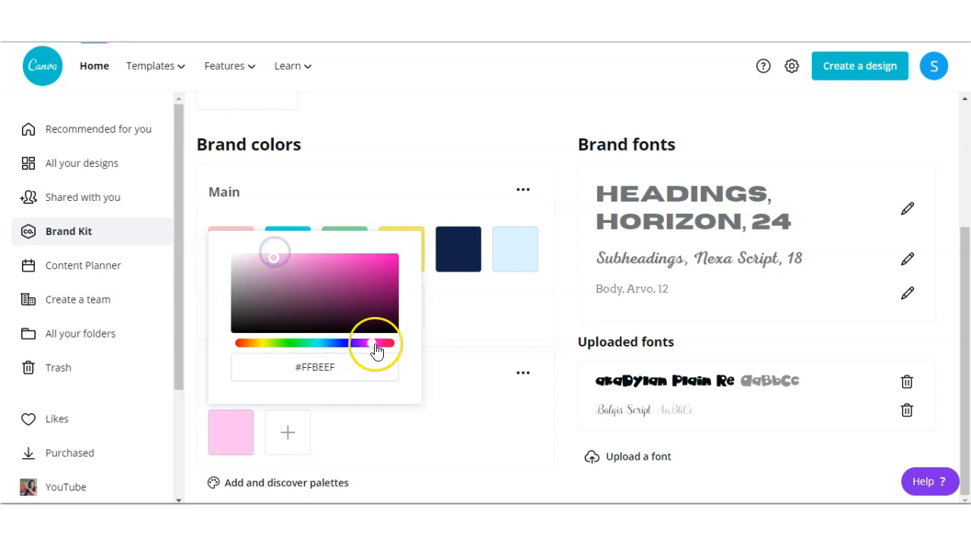
left_click_drag(369, 346, 303, 347)
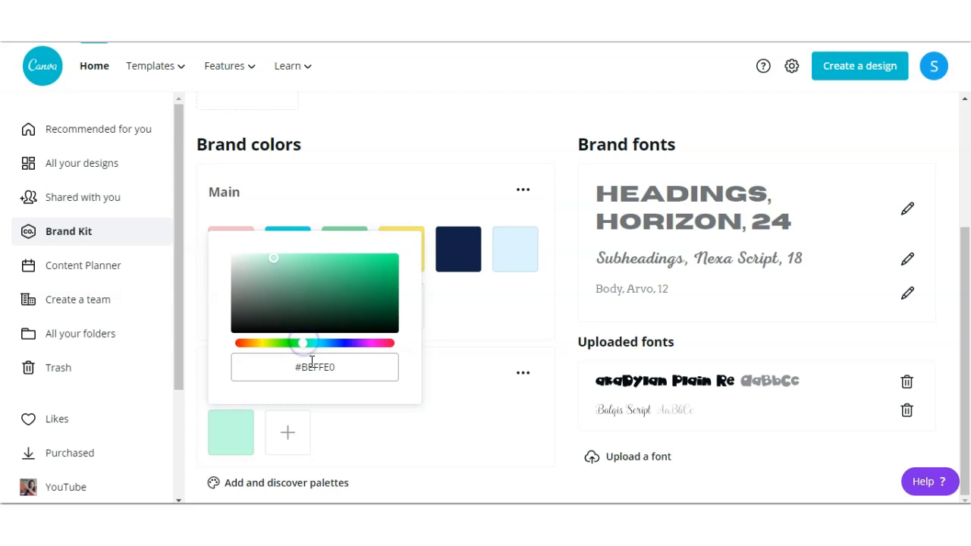
Add a bright blue (#56CFFF), a dusty pink and a dark teal to the untitled palette.
left_click(290, 438)
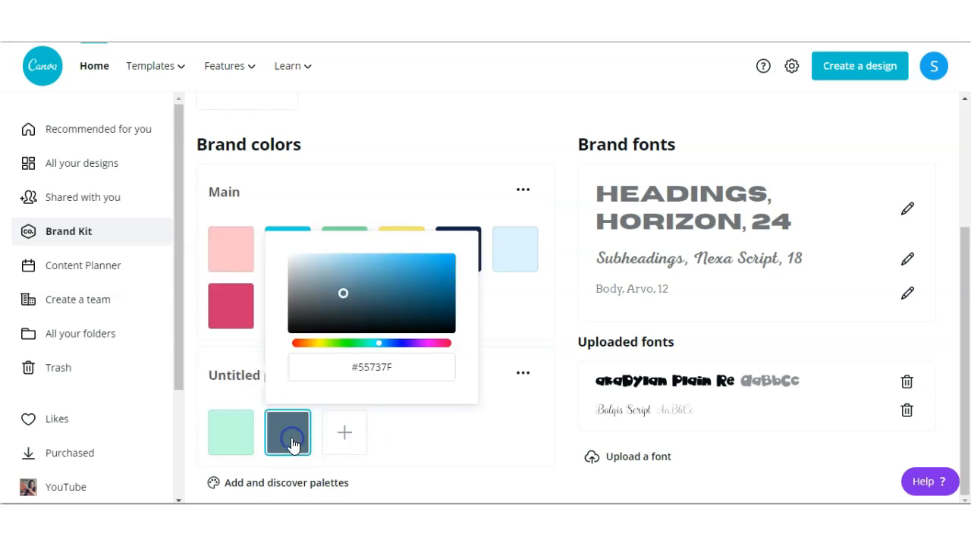
left_click_drag(345, 311, 398, 252)
left_click(341, 429)
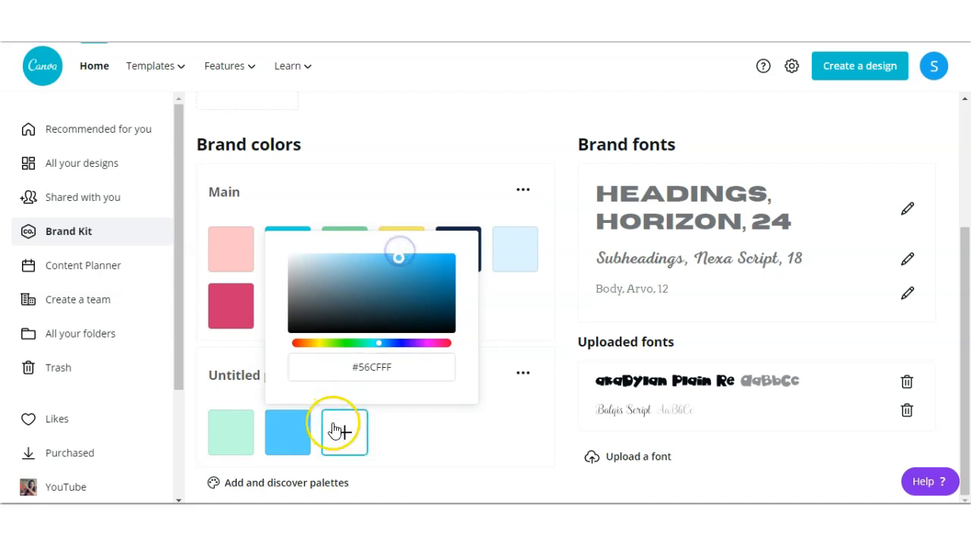
left_click_drag(372, 304, 384, 264)
left_click(402, 432)
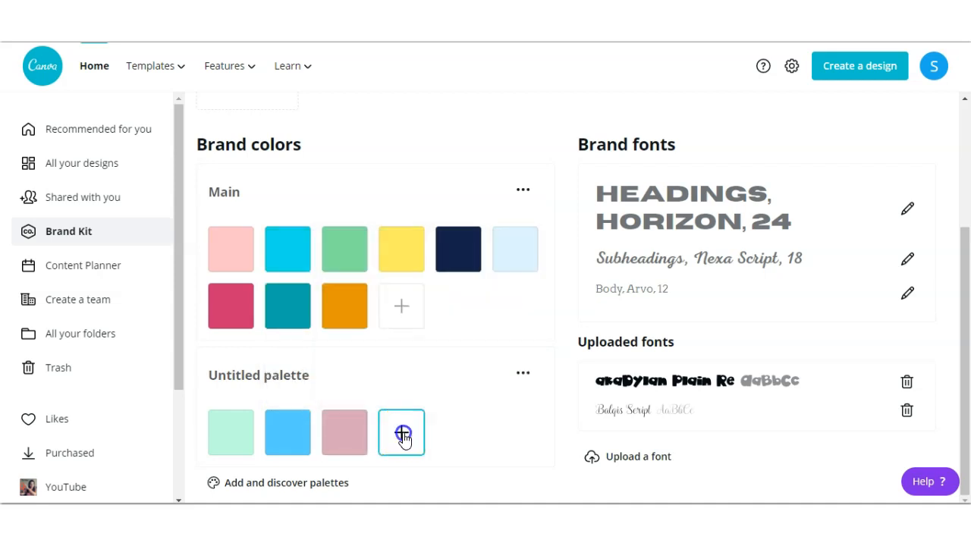
Rename the untitled brand color palette to "test".
left_click(303, 375)
left_click(334, 374)
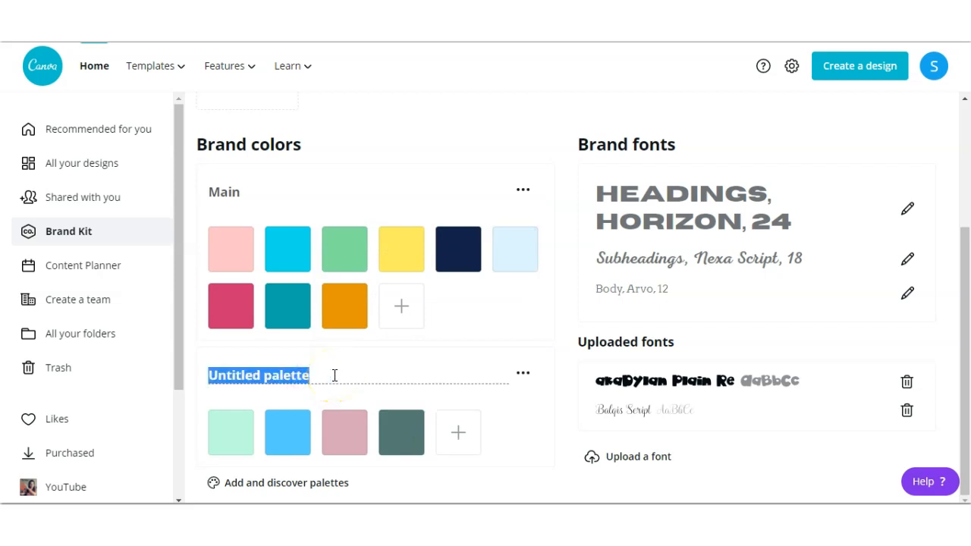
type("test")
key("Return")
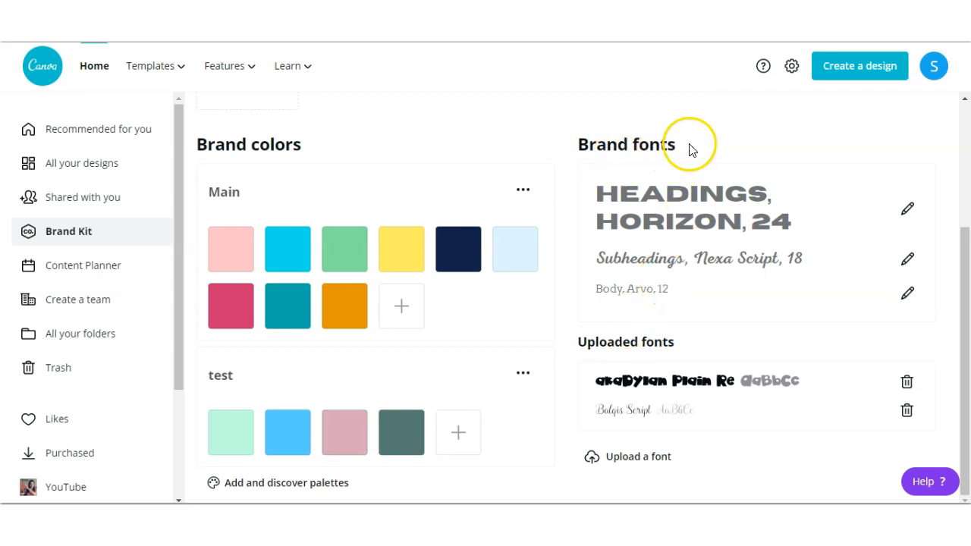
View the font, size and style options for the brand's heading text, and close them without changes.
left_click(909, 212)
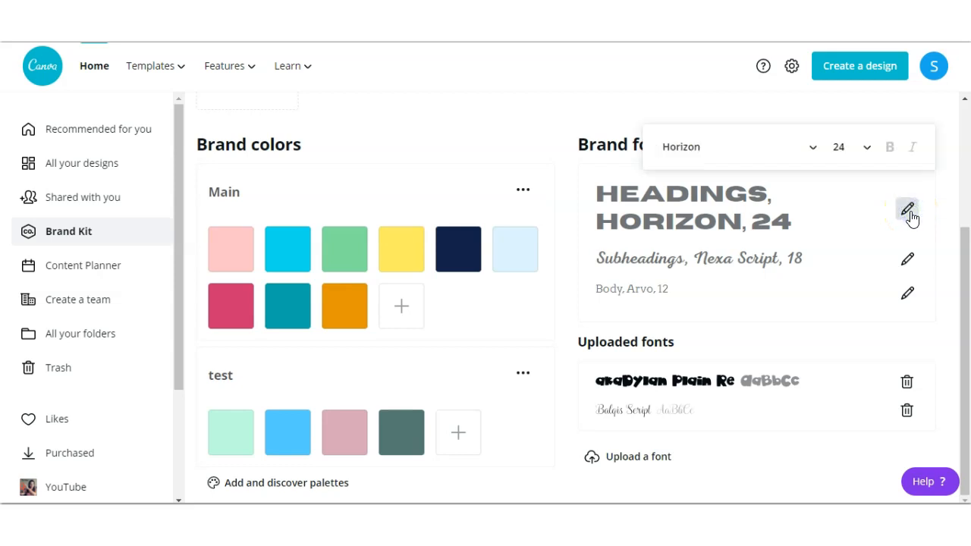
left_click(816, 149)
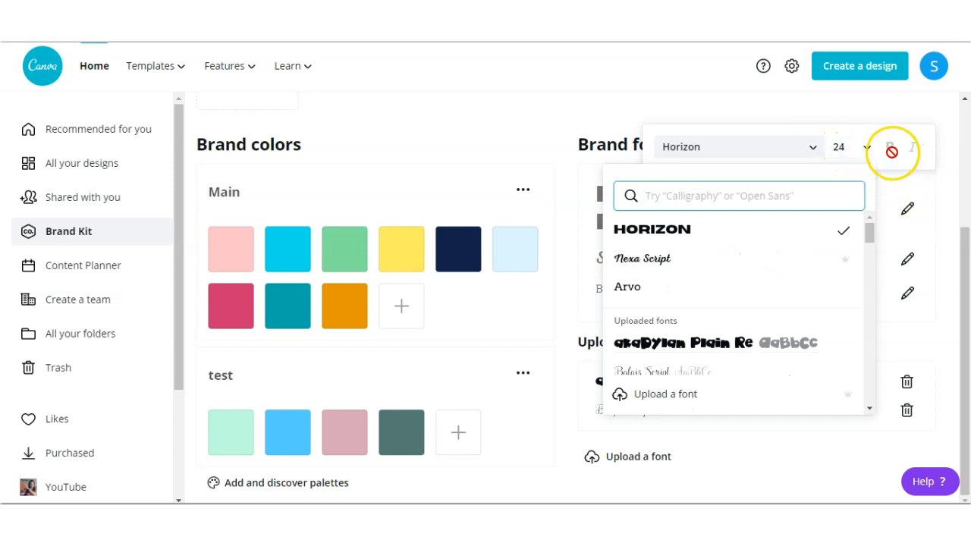
left_click(944, 192)
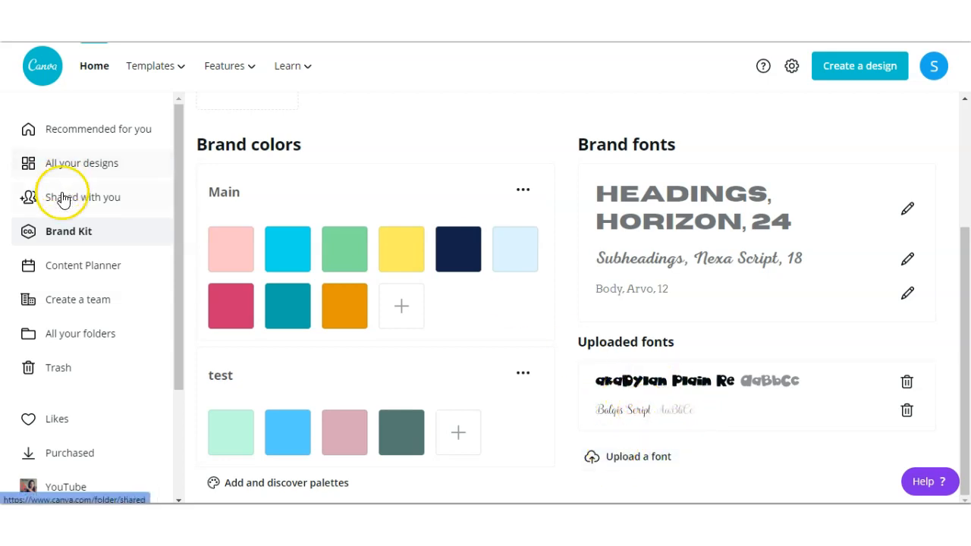
Open the Content Planner, look through the calendar, and show the options for adding a design on October 22.
left_click(61, 271)
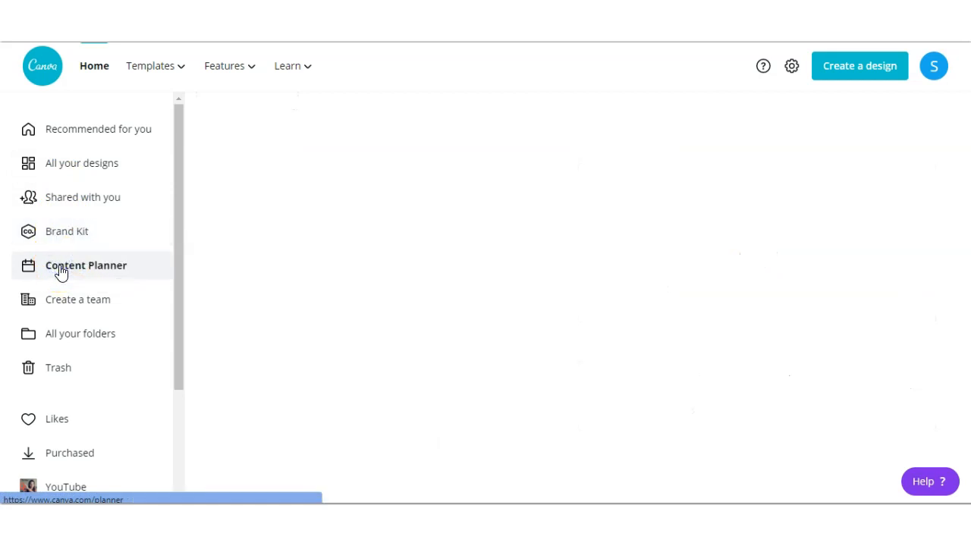
scroll(421, 345, "down", 4)
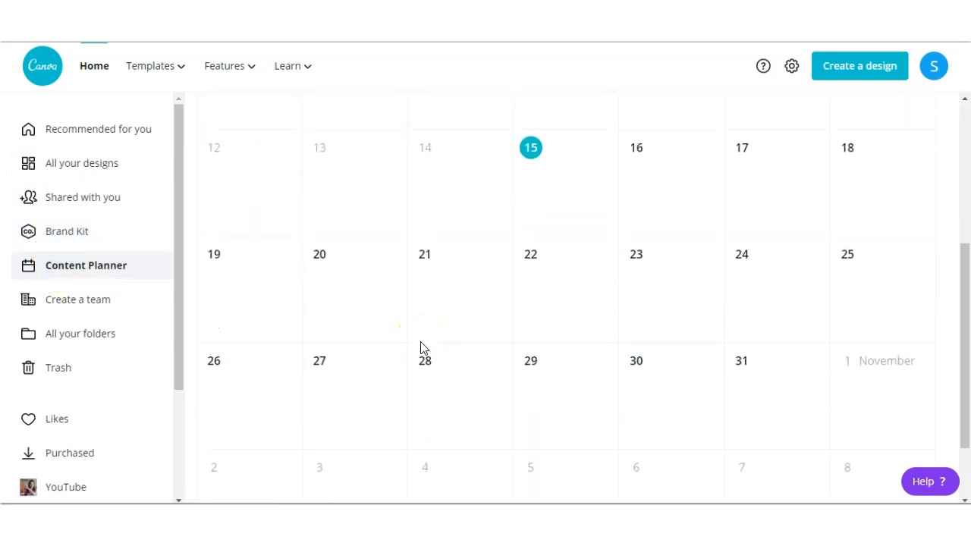
scroll(422, 347, "down", 1)
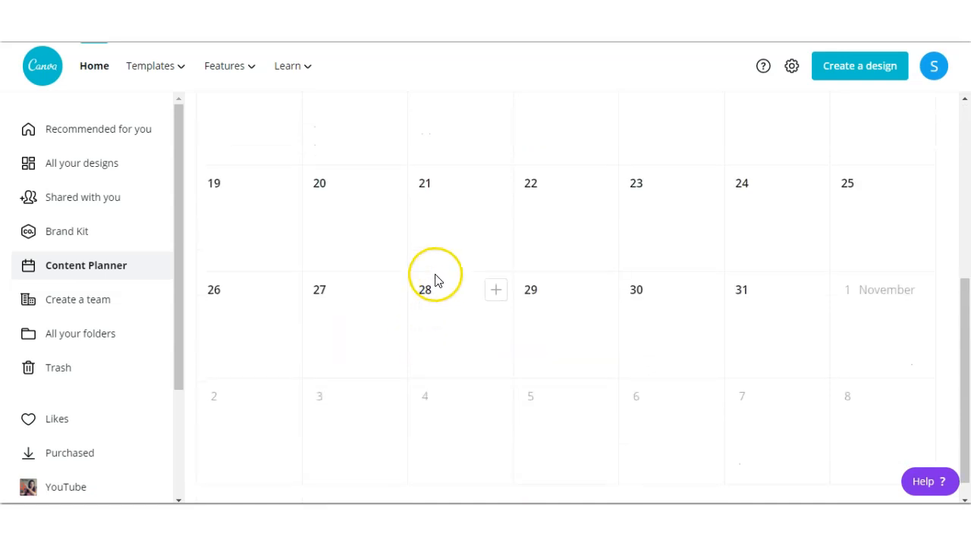
scroll(447, 209, "up", 1)
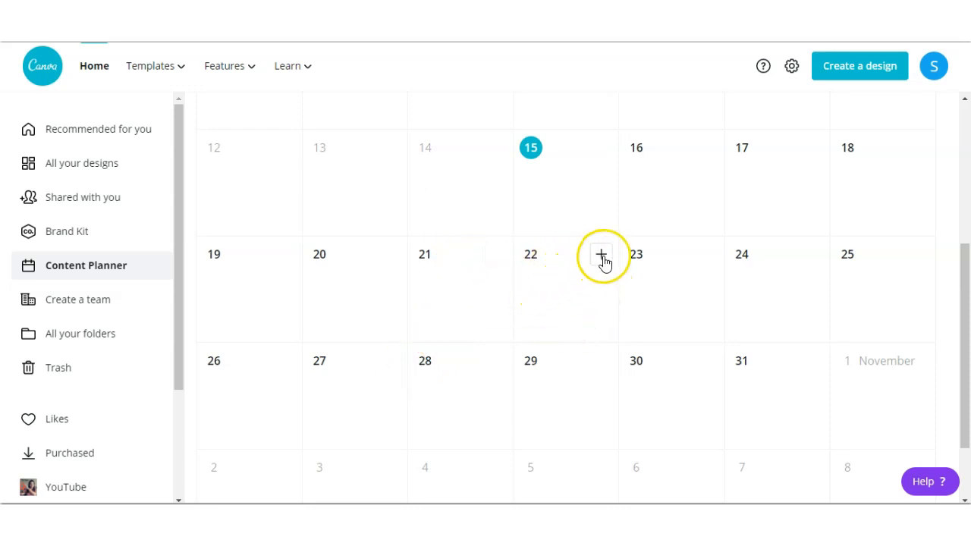
left_click(601, 254)
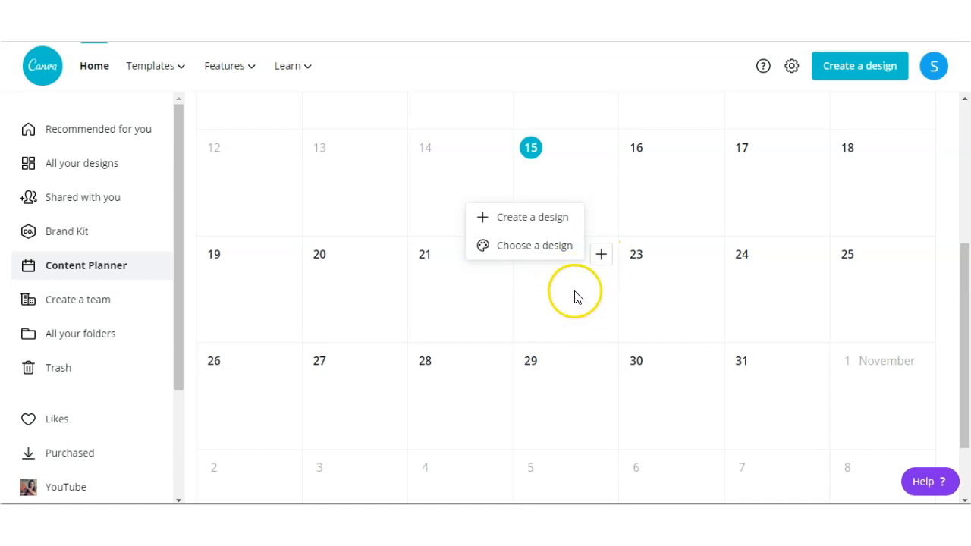
Dismiss the calendar's design options and view the team creation page's fields for inviting members by email.
left_click(659, 304)
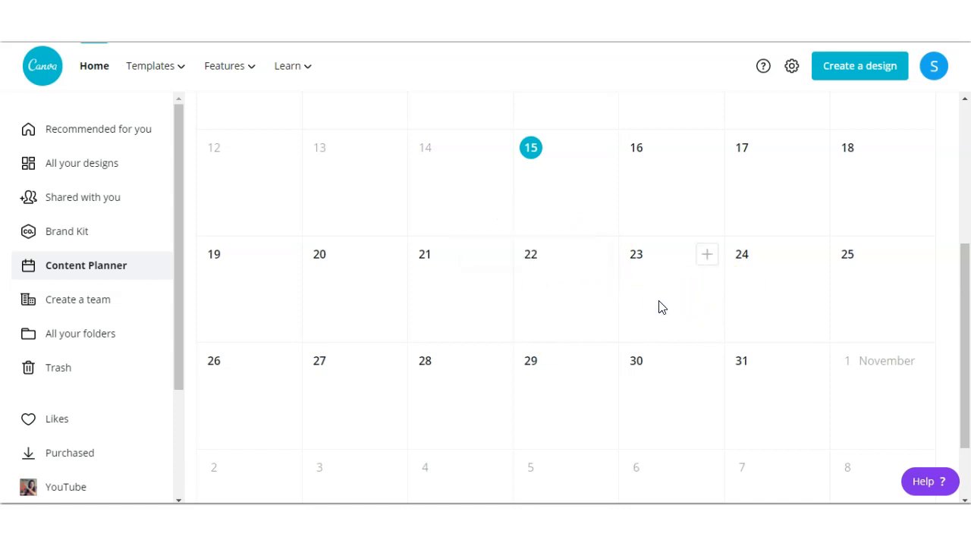
left_click(690, 304)
left_click(62, 303)
left_click(311, 279)
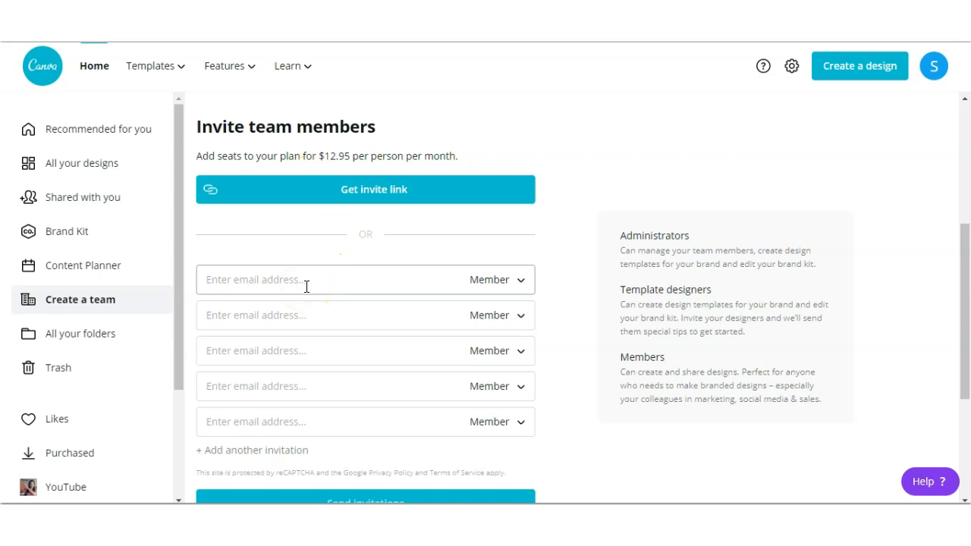
Open the list of all folders and look through the default and custom folders.
left_click(87, 341)
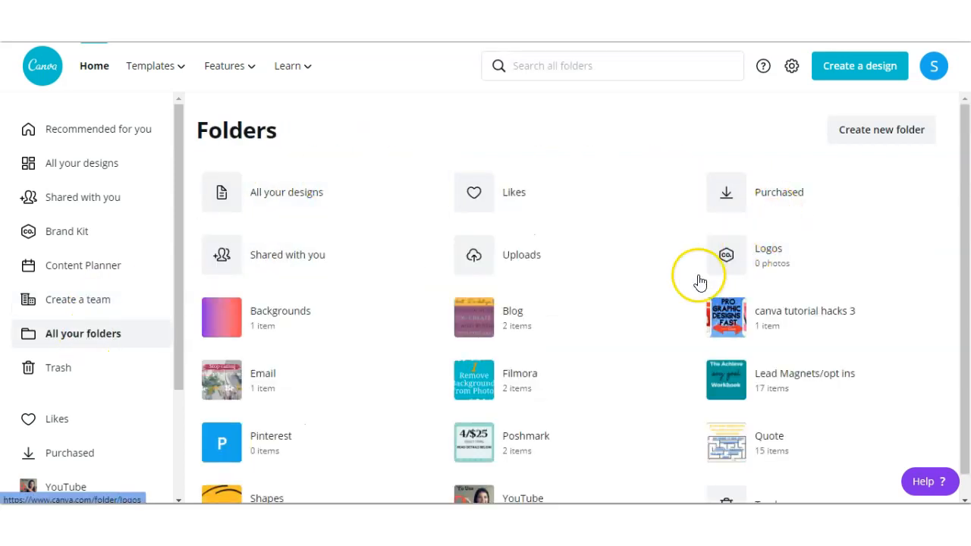
scroll(351, 195, "down", 1)
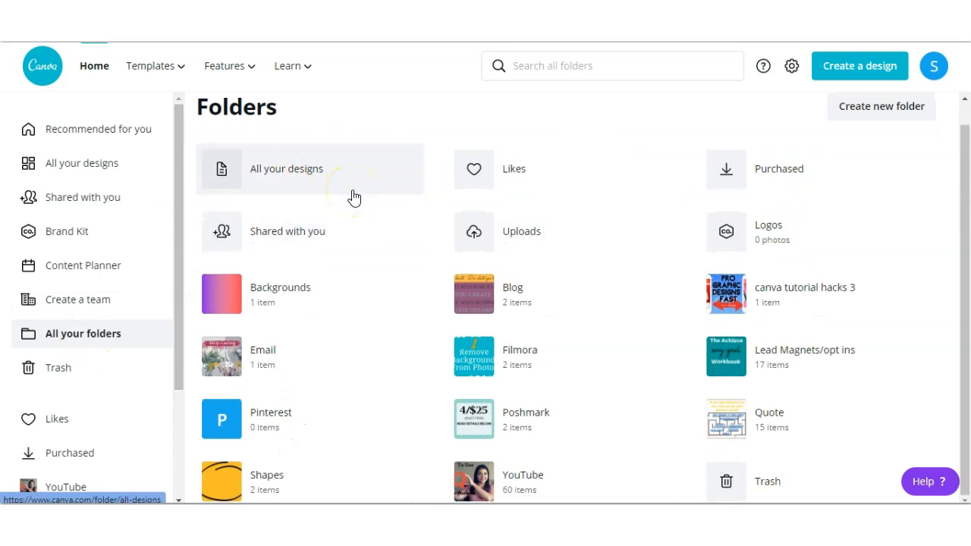
left_click(766, 490)
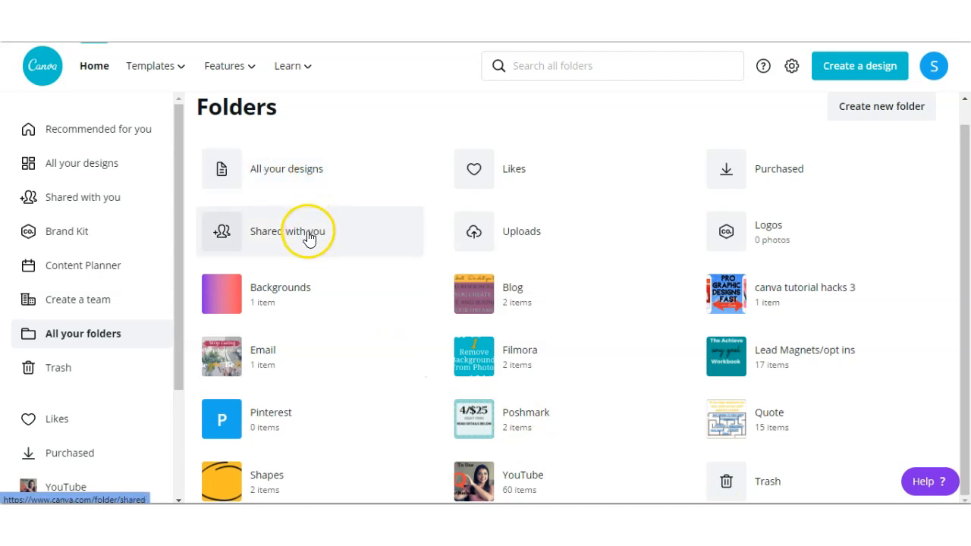
left_click(495, 177)
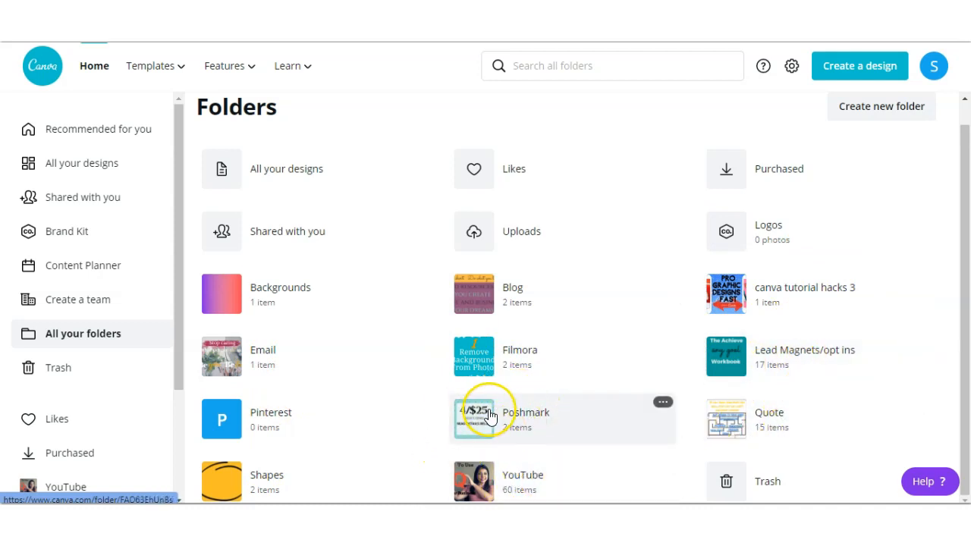
Create a new folder named "test" without sharing it with any team members.
left_click(865, 112)
left_click(418, 249)
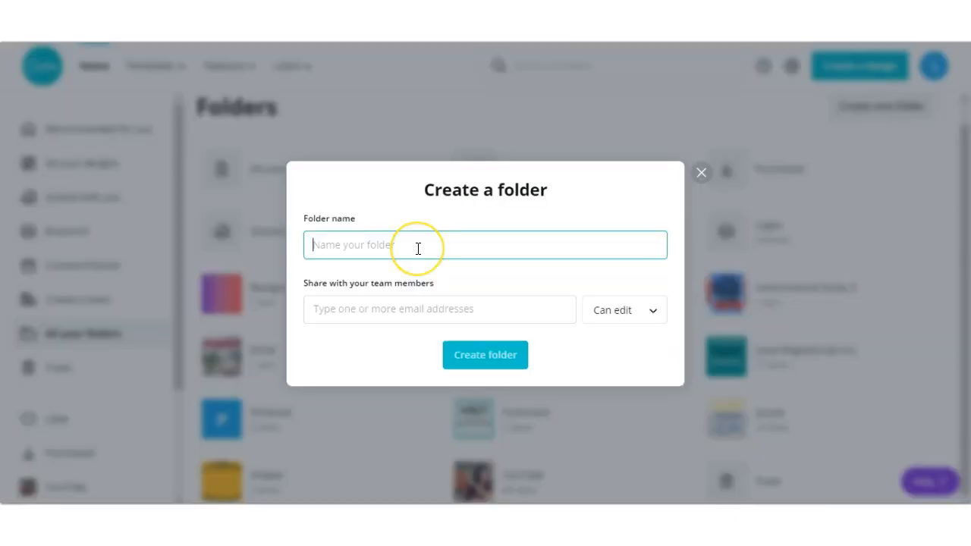
type("test")
left_click(446, 315)
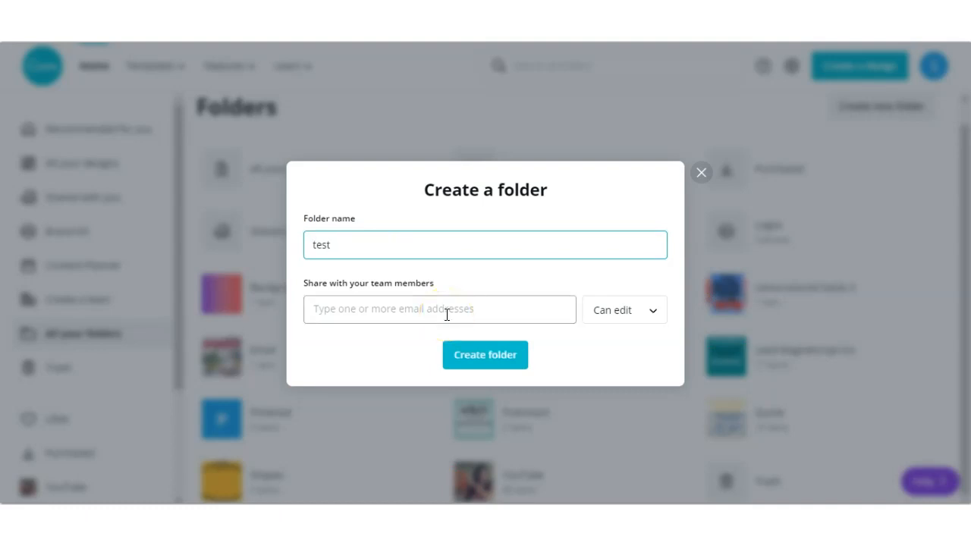
left_click(468, 361)
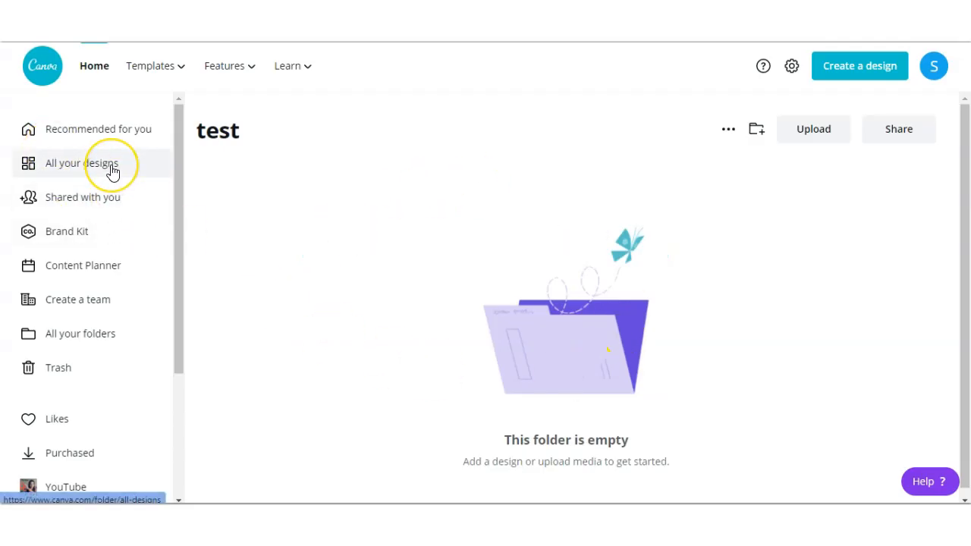
Move the "thumbnail" design from all your designs into the "test" folder.
left_click(112, 172)
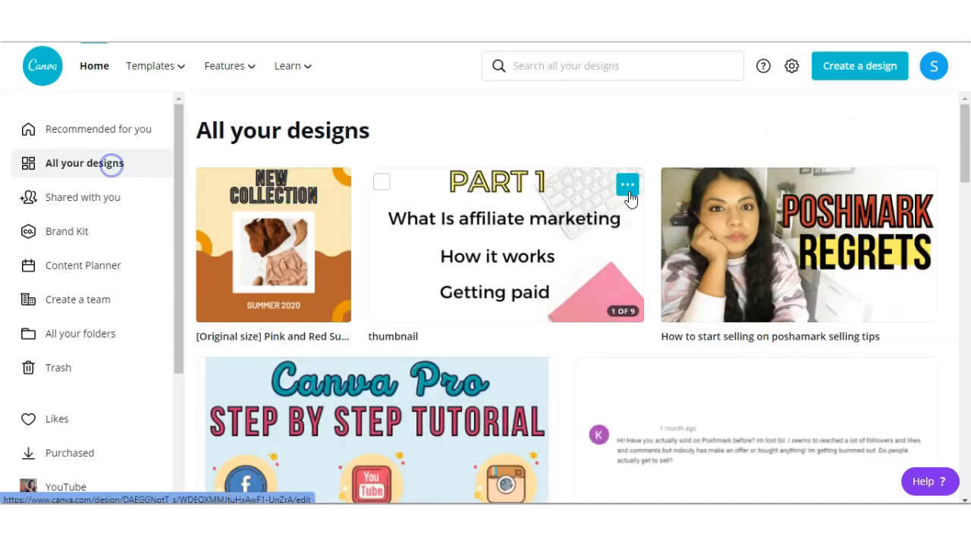
left_click(628, 188)
left_click(686, 314)
scroll(673, 306, "down", 3)
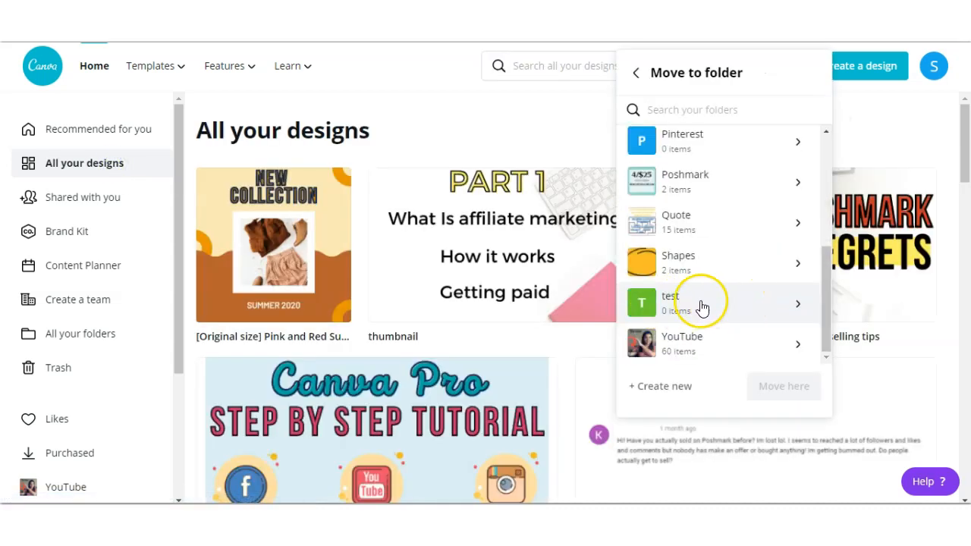
left_click(685, 310)
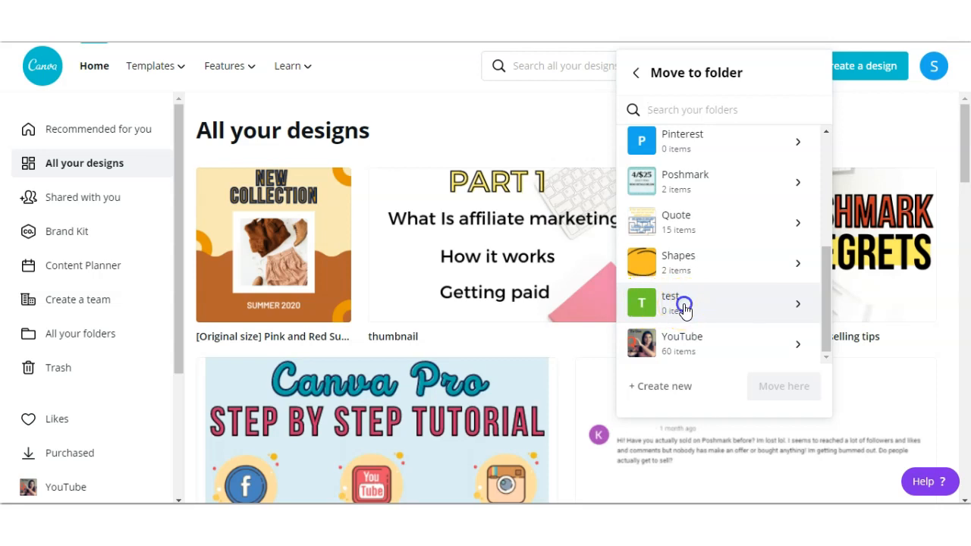
left_click(774, 389)
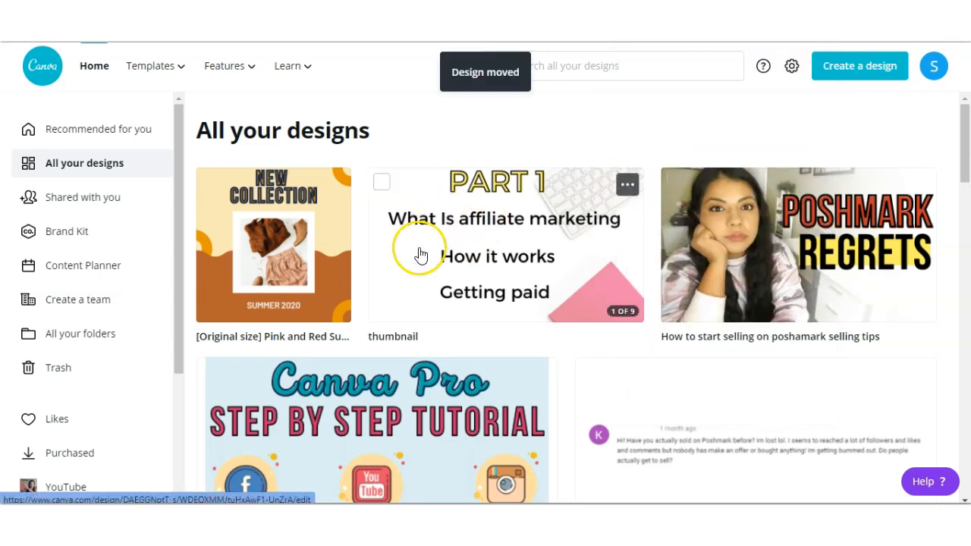
mouse_move(493, 230)
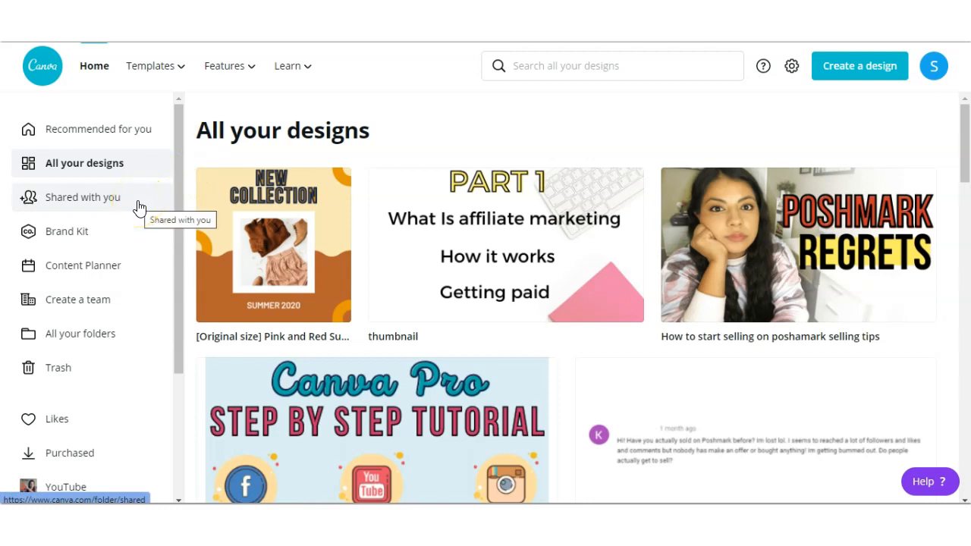
Go to the recommended home page and show all templates in its Instagram Posts section.
scroll(134, 270, "down", 3)
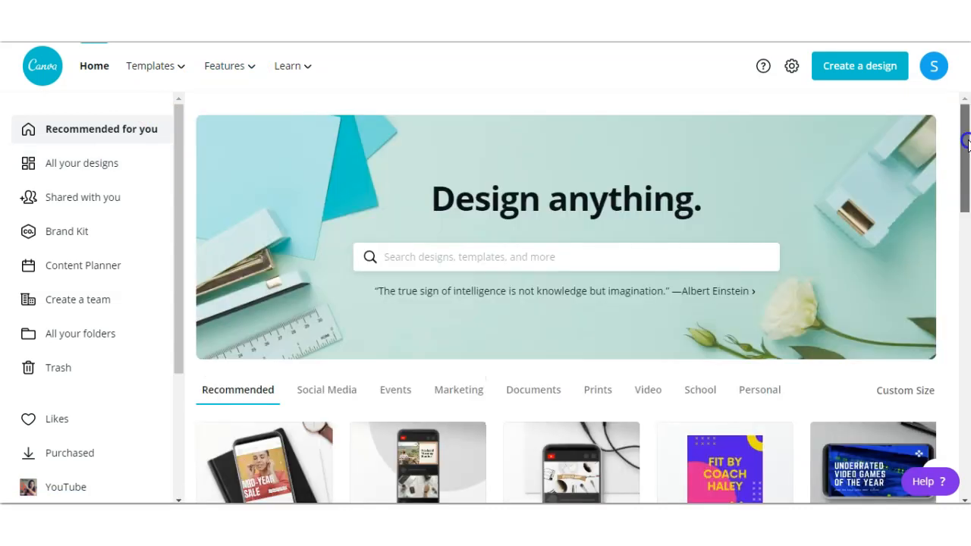
left_click_drag(965, 152, 955, 323)
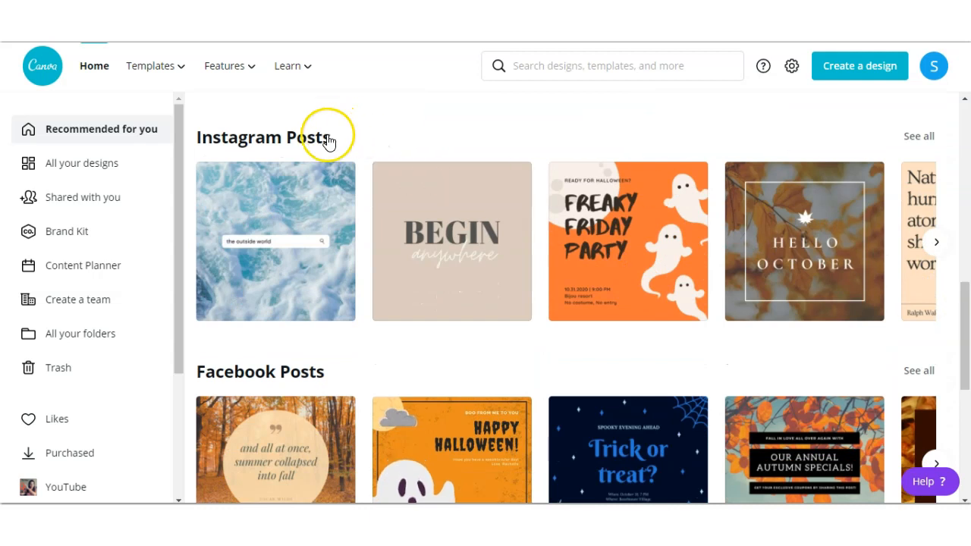
left_click(924, 138)
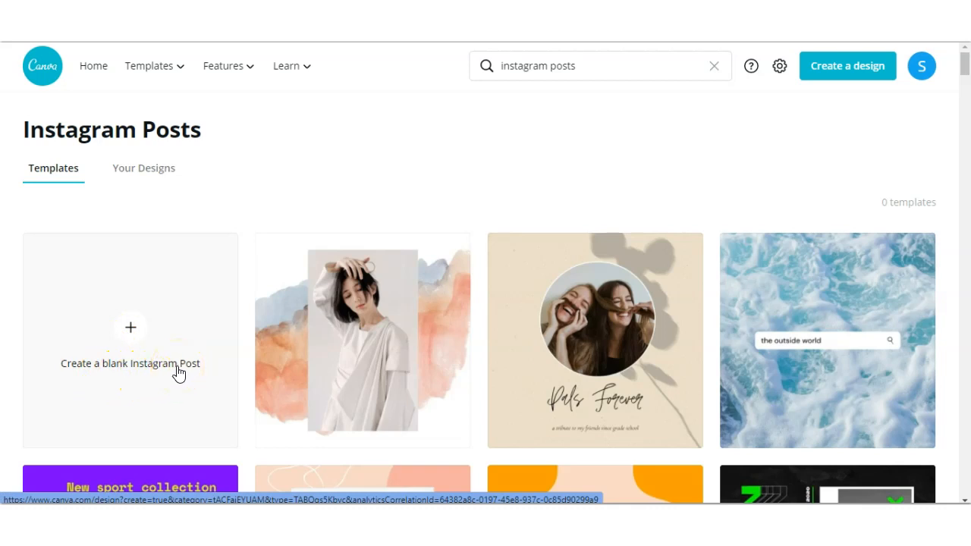
Browse the Instagram post templates and open the pink and red "New Arrivals Summer 2020" template for editing.
left_click_drag(964, 71, 965, 87)
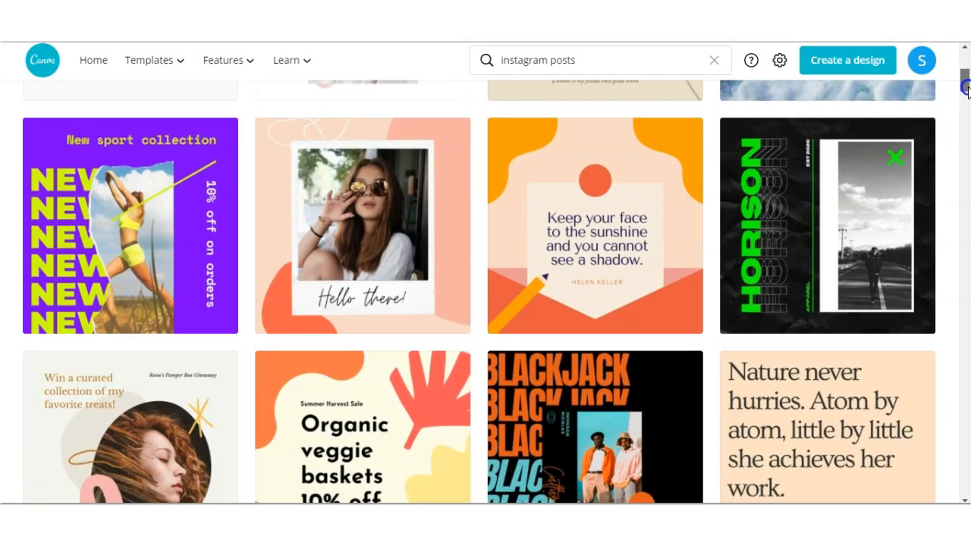
left_click_drag(966, 89, 966, 99)
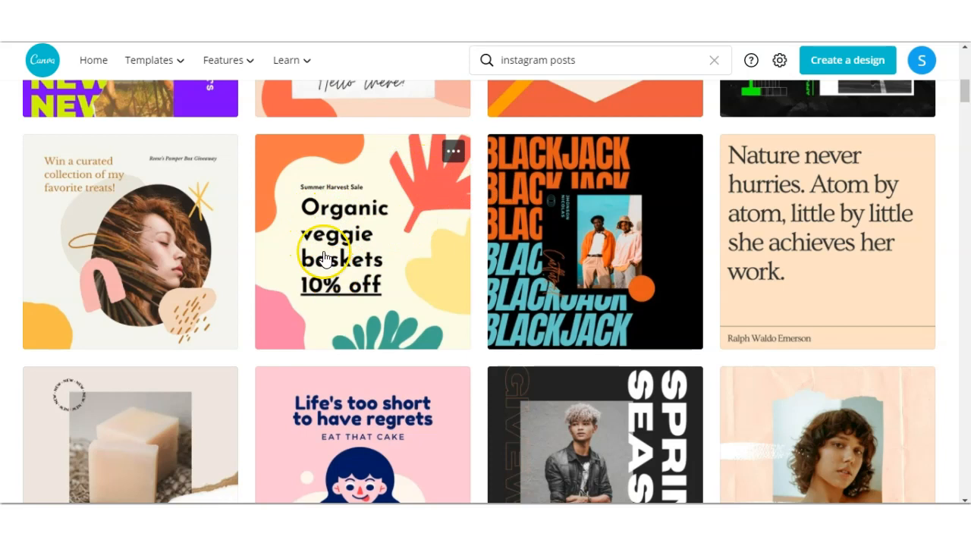
scroll(834, 222, "down", 10)
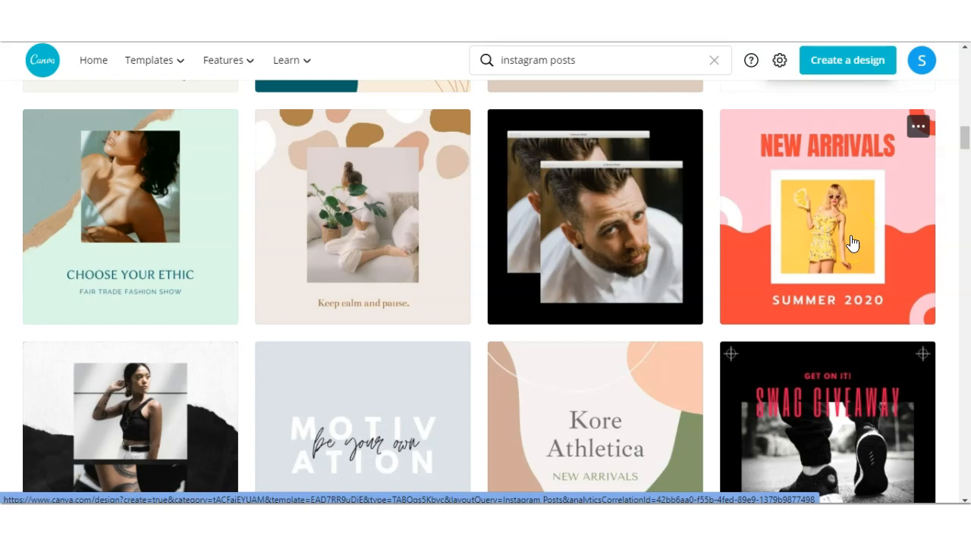
left_click(850, 242)
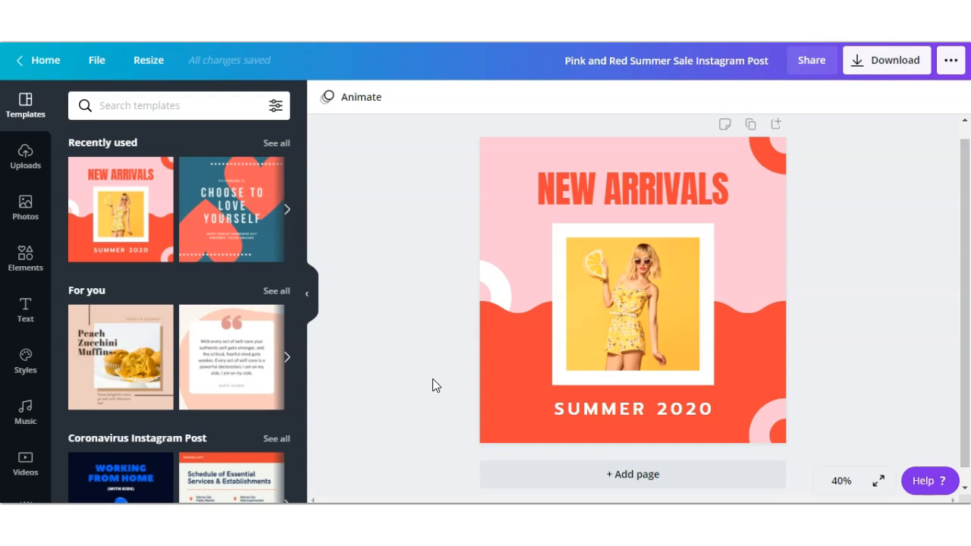
Try to rename the Pink and Red Summer Sale design as "test" and look through the design's file options.
left_click(44, 66)
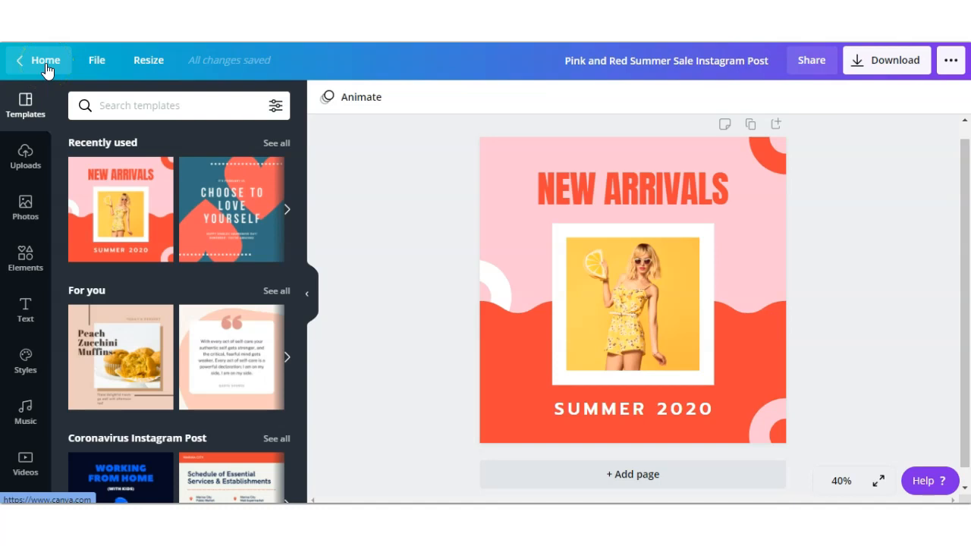
left_click(96, 60)
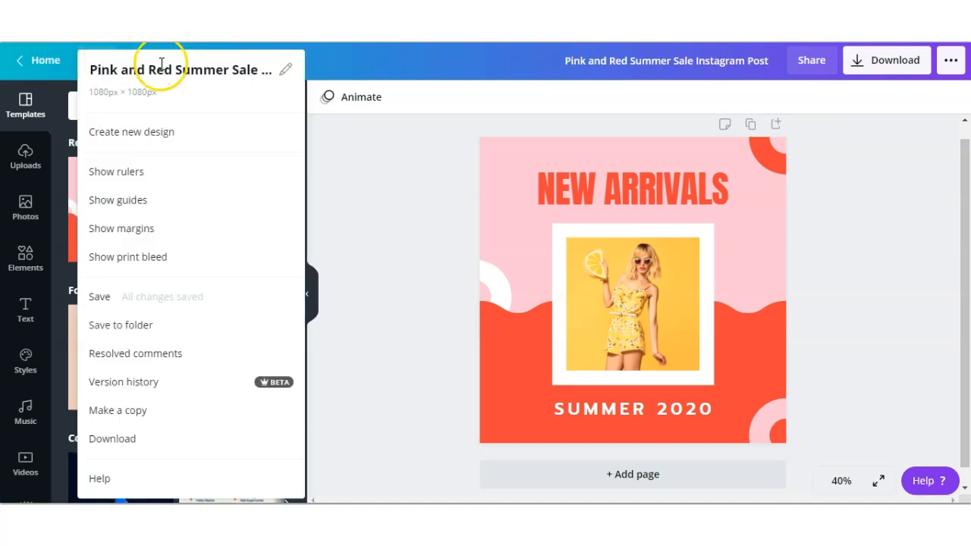
left_click(280, 70)
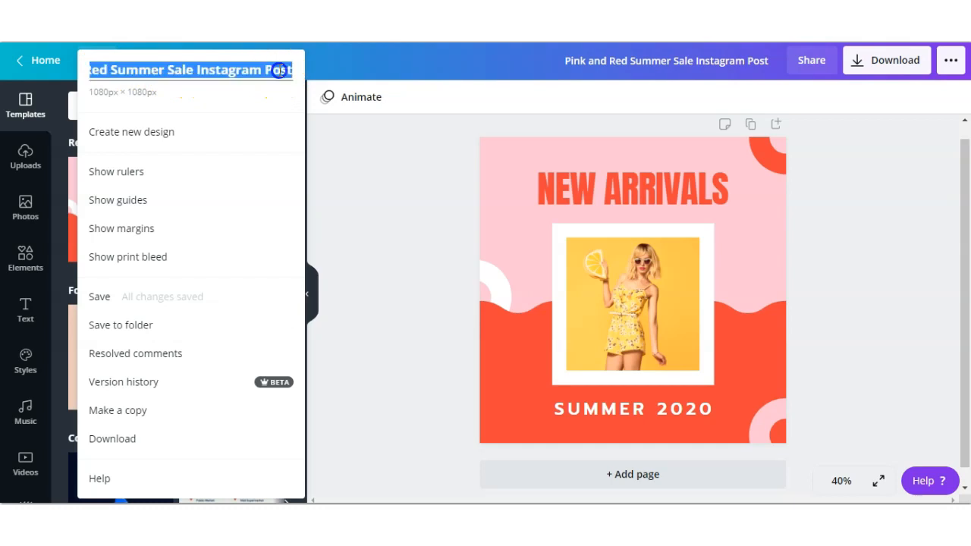
type("test")
left_click(120, 132)
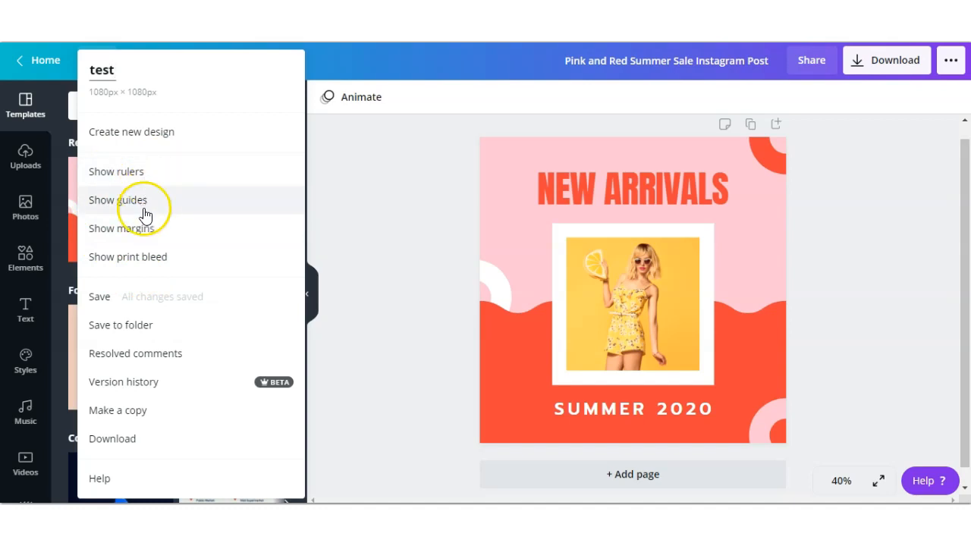
left_click(132, 184)
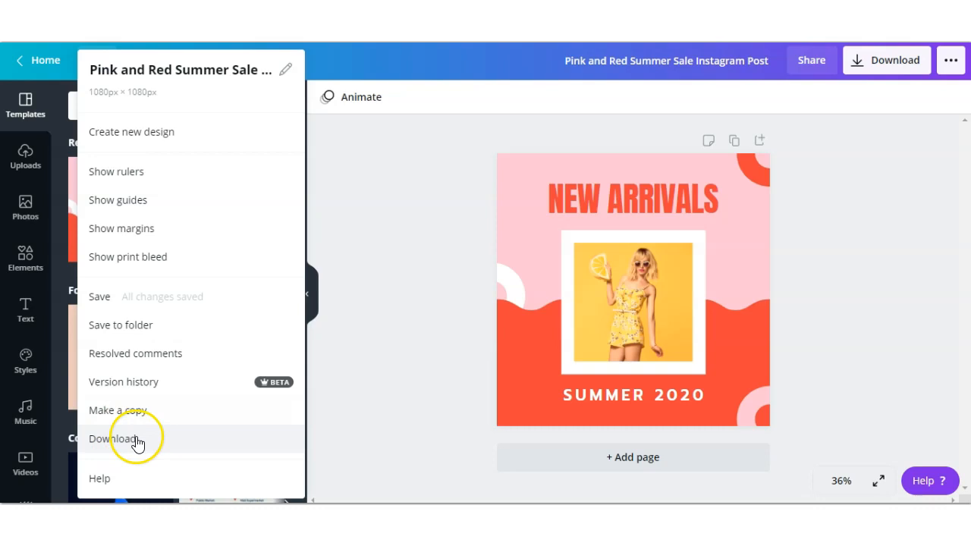
Review the custom size fields and create a resized copy of the Instagram post in YouTube Thumbnail size, 1280 × 720 px.
left_click(149, 61)
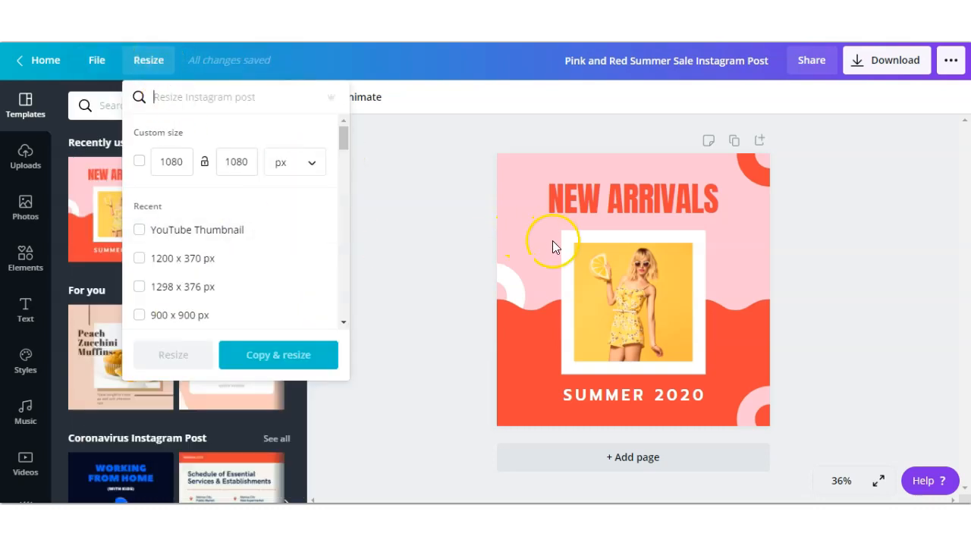
left_click(239, 172)
left_click(179, 170)
left_click(180, 172)
left_click(235, 166)
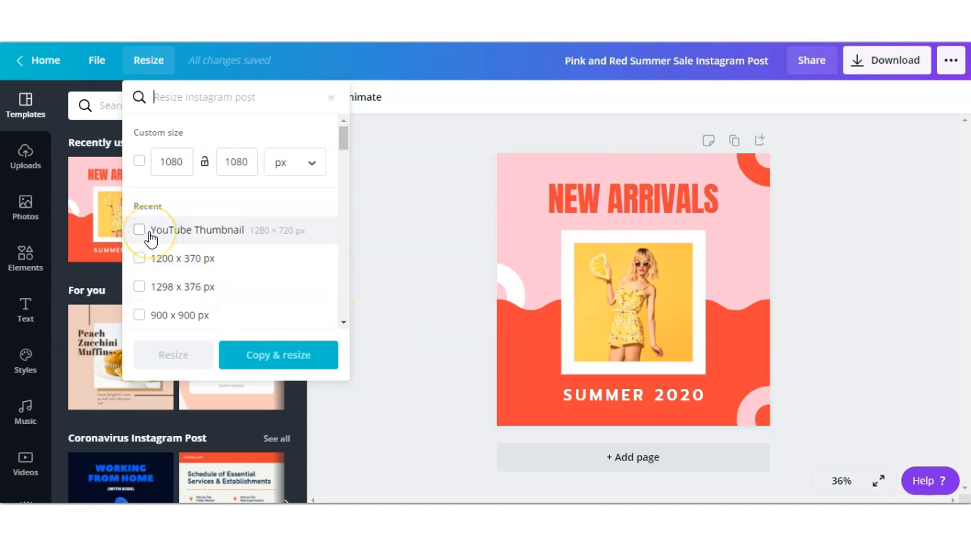
left_click(176, 164)
left_click(137, 234)
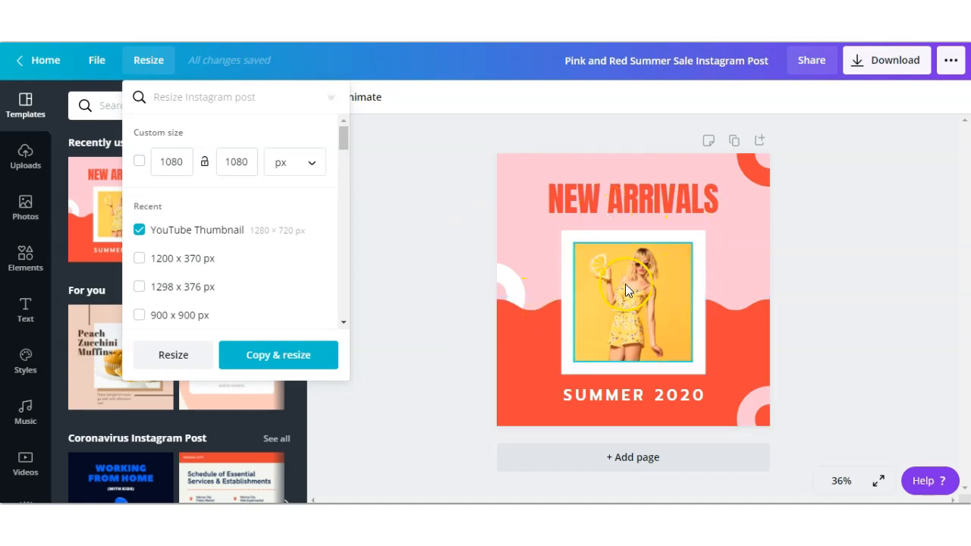
left_click(300, 358)
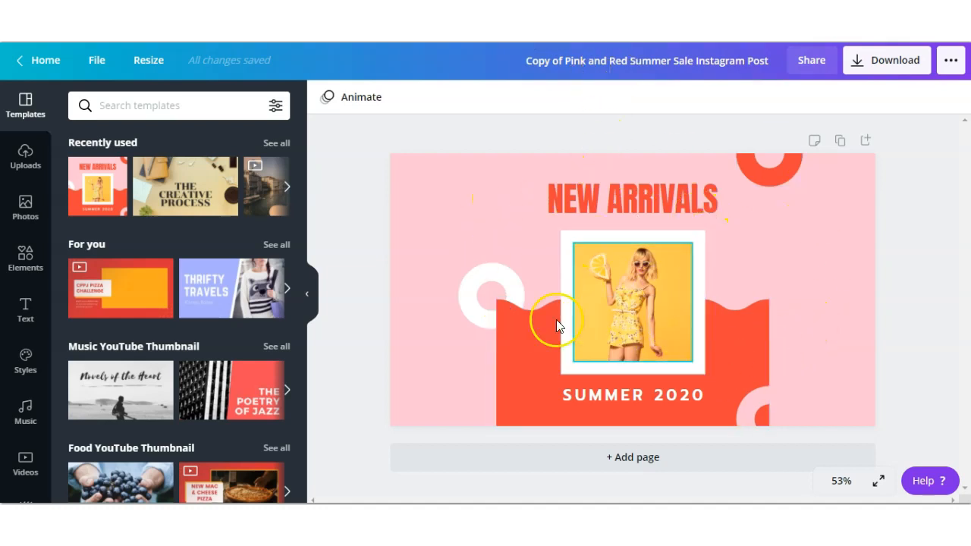
In the resized copy, move the white ring toward the page's left edge, and enlarge and lower the red wave shape.
left_click_drag(480, 314, 395, 286)
left_click(501, 361)
left_click_drag(487, 294, 353, 157)
left_click_drag(797, 320, 802, 416)
left_click(875, 259)
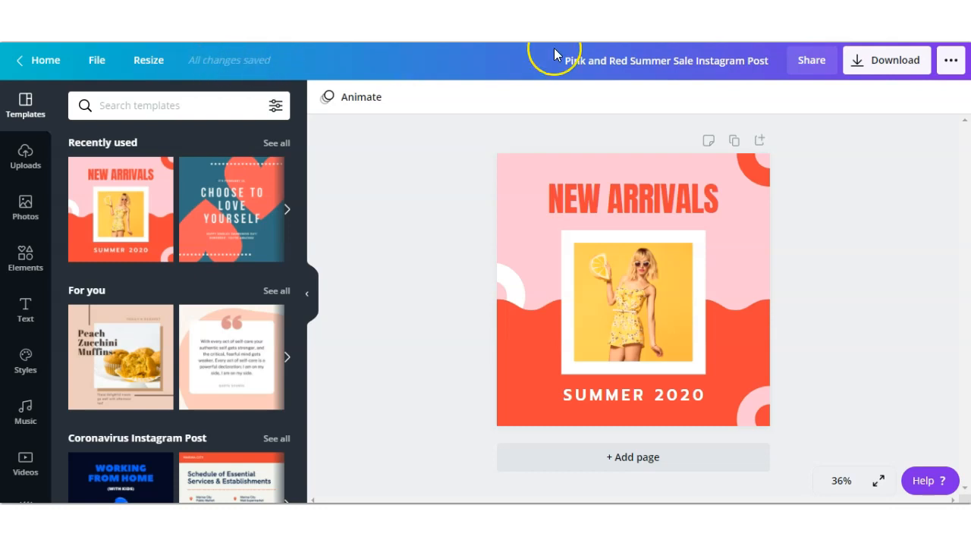
In the original Instagram post, browse the suggested template categories and show the color and language filters for the template search.
left_click(649, 62)
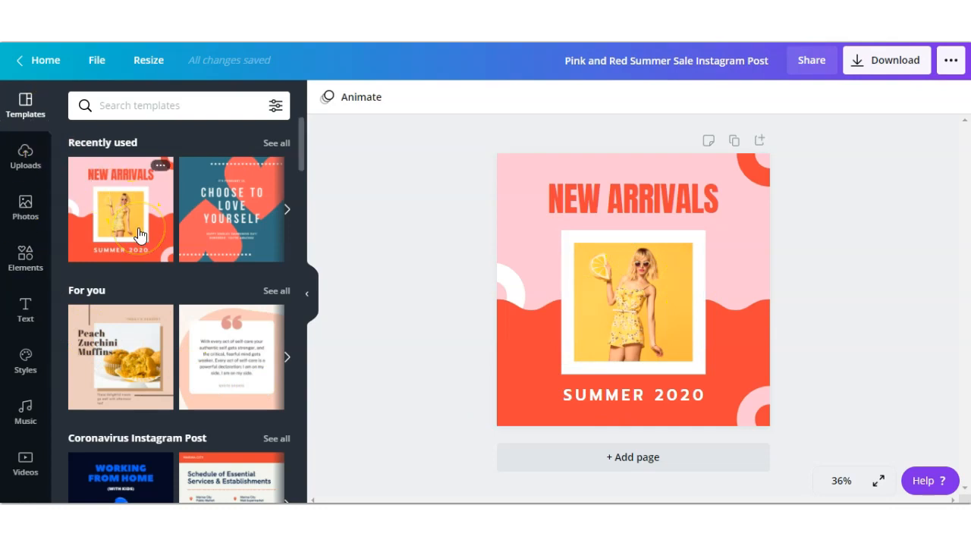
left_click(277, 154)
left_click_drag(301, 132, 300, 186)
left_click(533, 352)
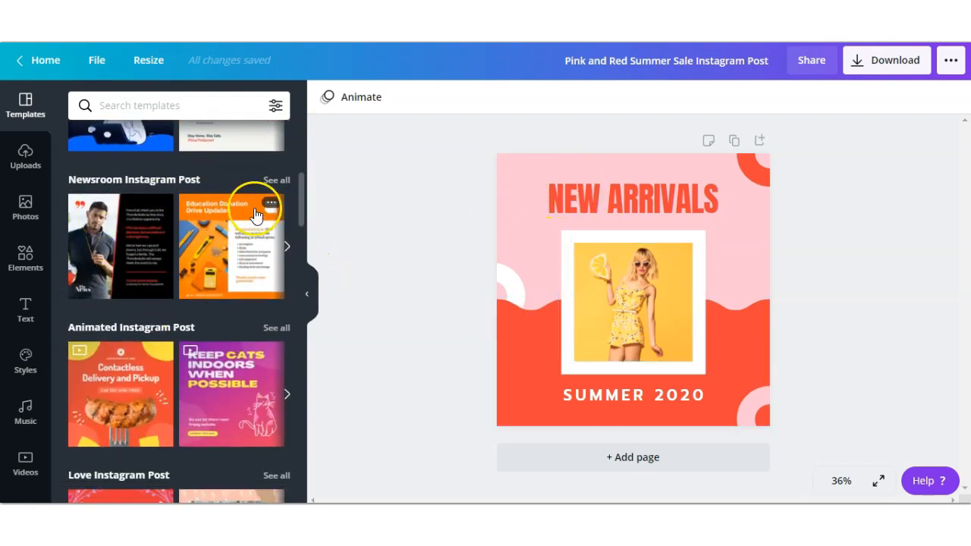
left_click_drag(299, 188, 308, 119)
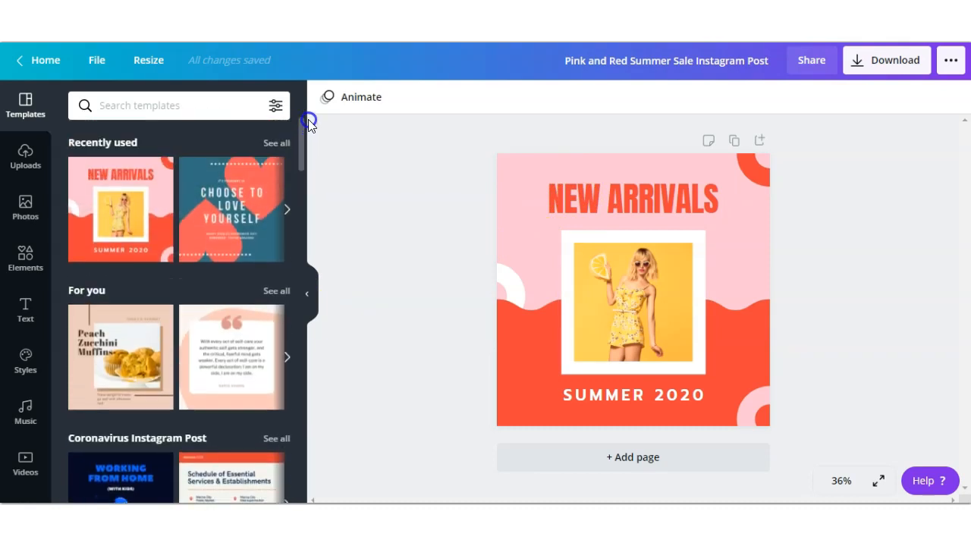
left_click(162, 106)
left_click(276, 107)
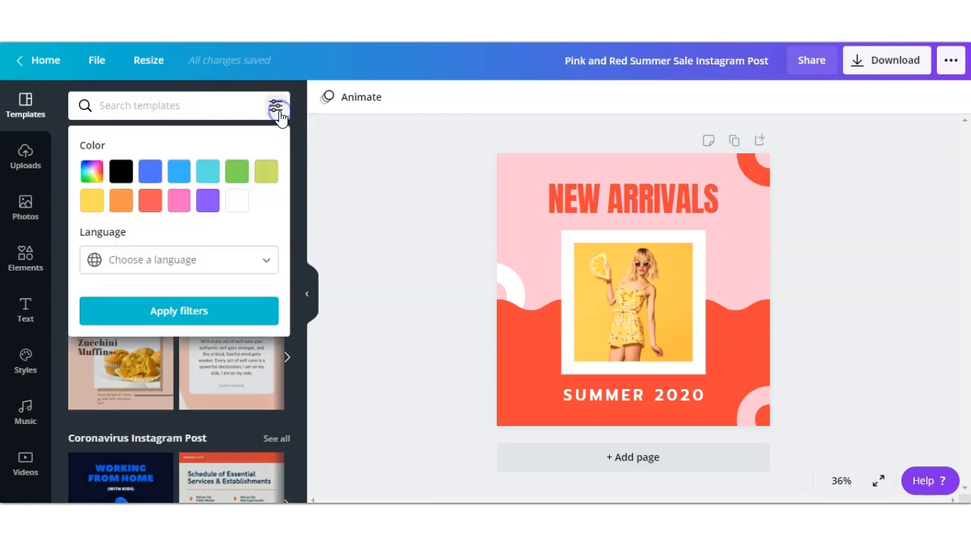
Examine the color options for filtering templates, and look through the uploaded images, videos and audio.
left_click(110, 172)
left_click(148, 177)
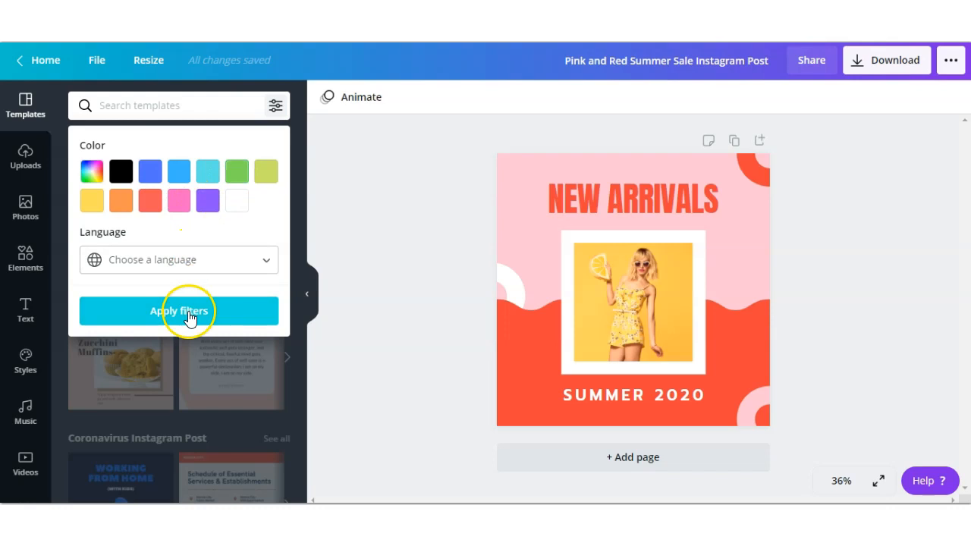
left_click(23, 157)
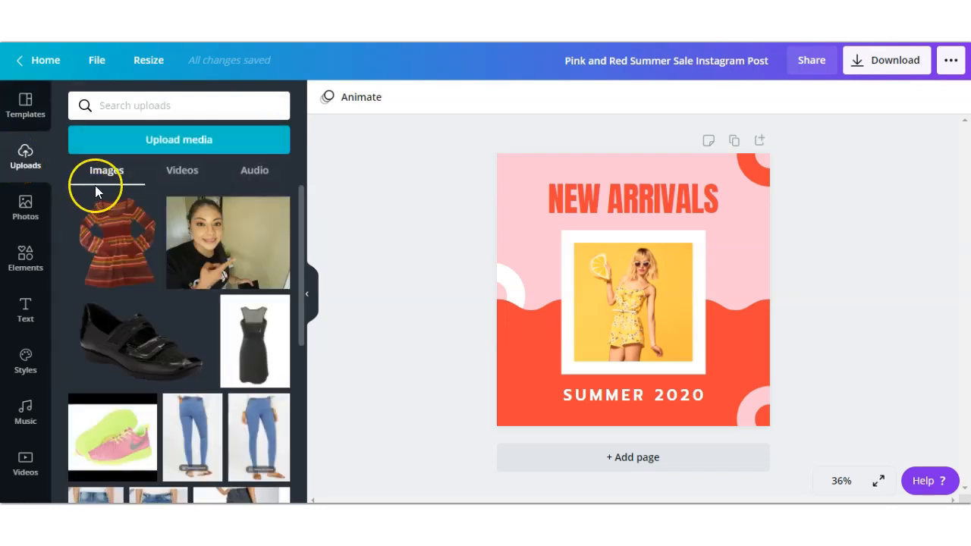
left_click(189, 185)
left_click(252, 182)
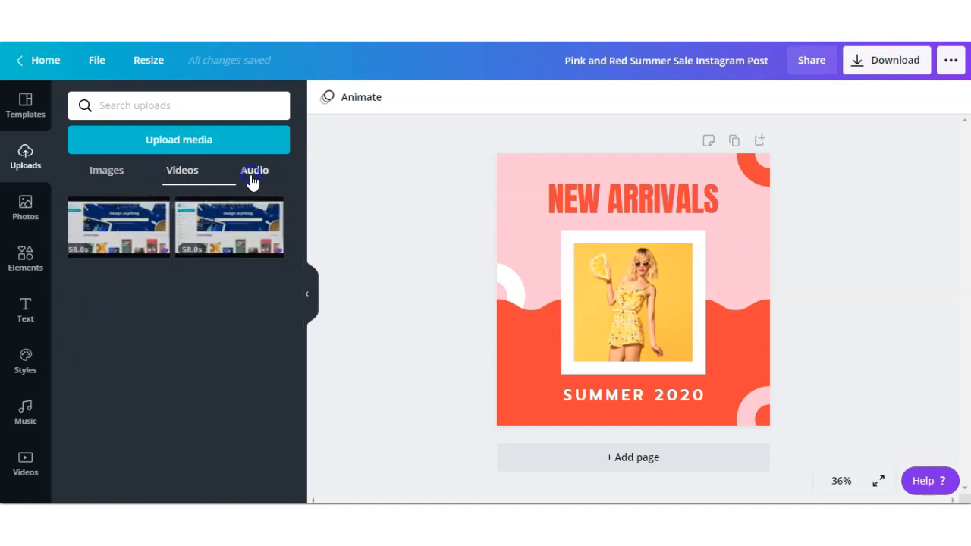
left_click(103, 173)
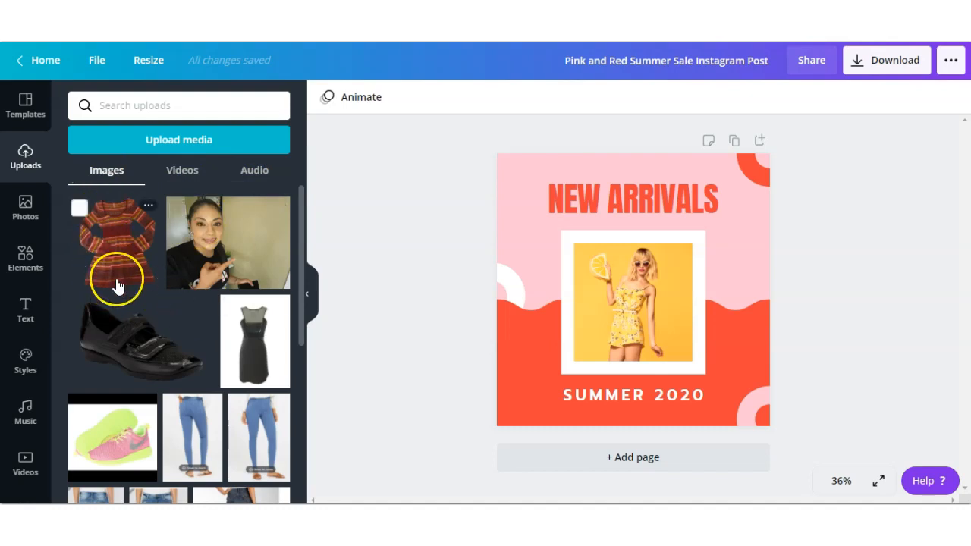
Upload the image "#4 My Weekly Planning Process" from the device to the media uploads.
left_click(166, 144)
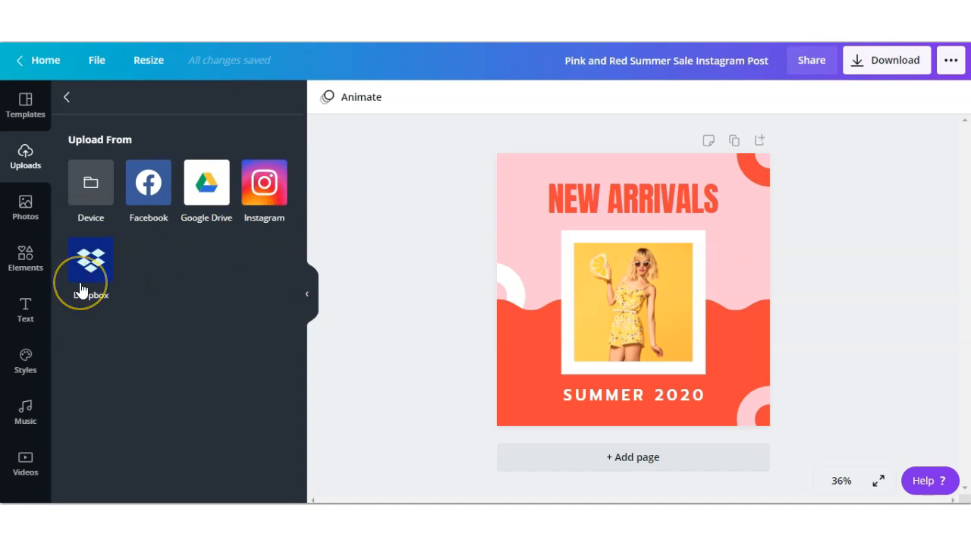
left_click(102, 200)
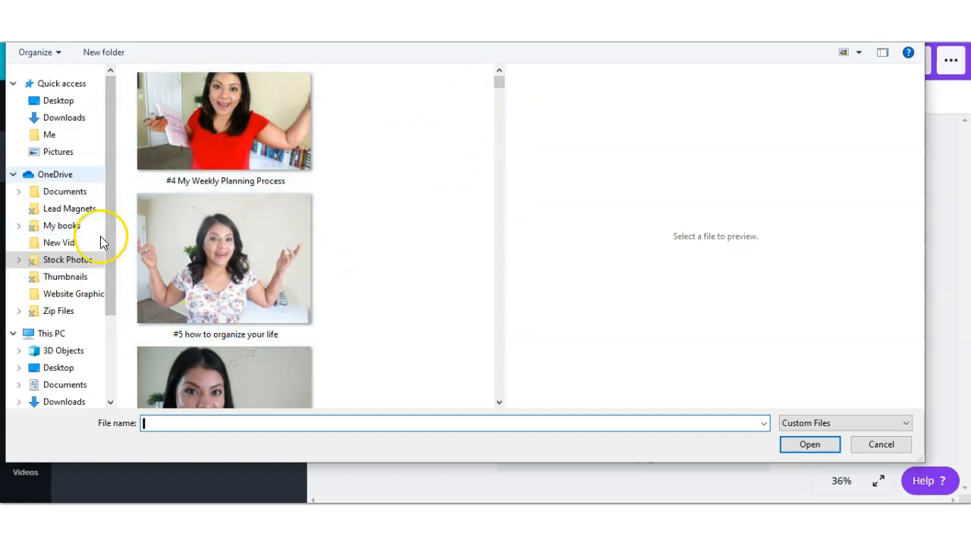
left_click(211, 131)
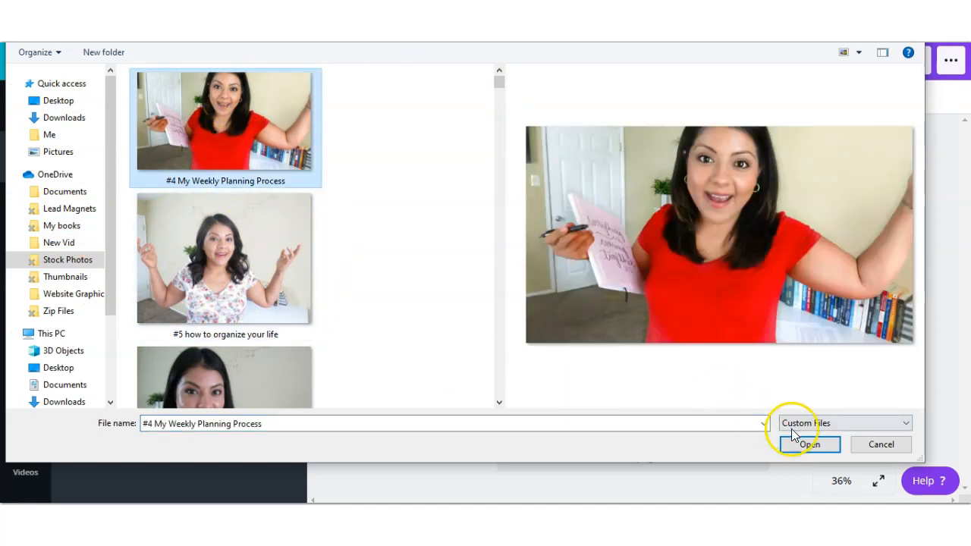
left_click(807, 446)
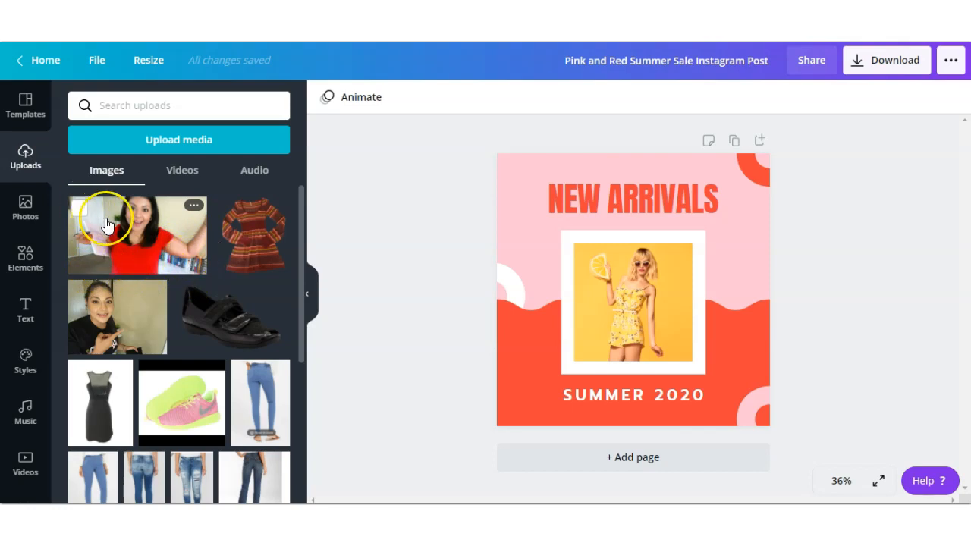
Check the bulk selection options for the newly uploaded "#4 My Weekly Planning Process.jpg" image, deselect it and move it to the trash.
left_click(81, 213)
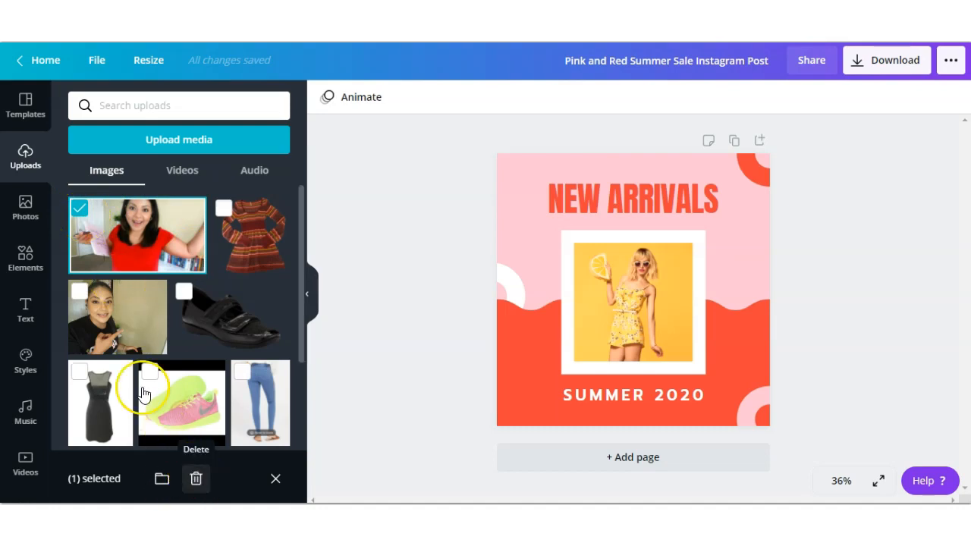
left_click(79, 207)
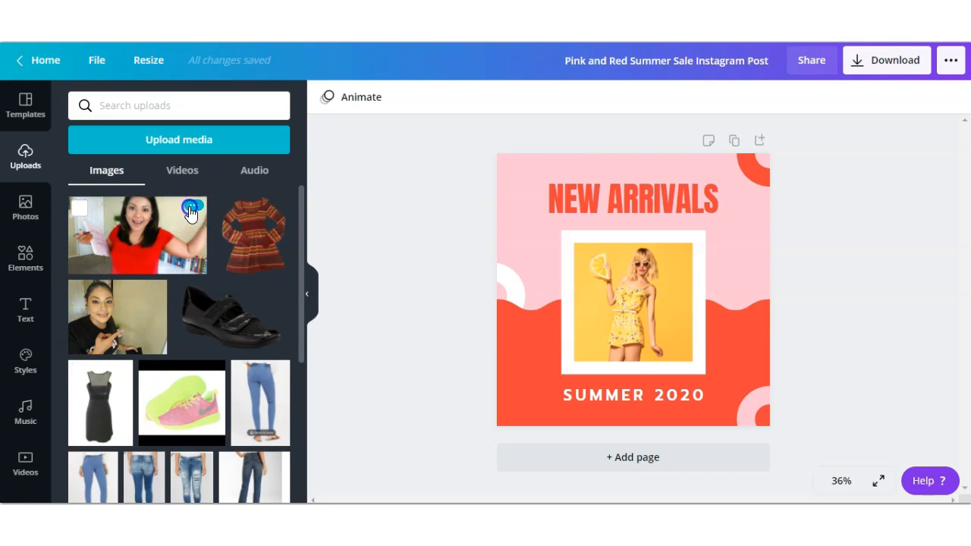
left_click(189, 209)
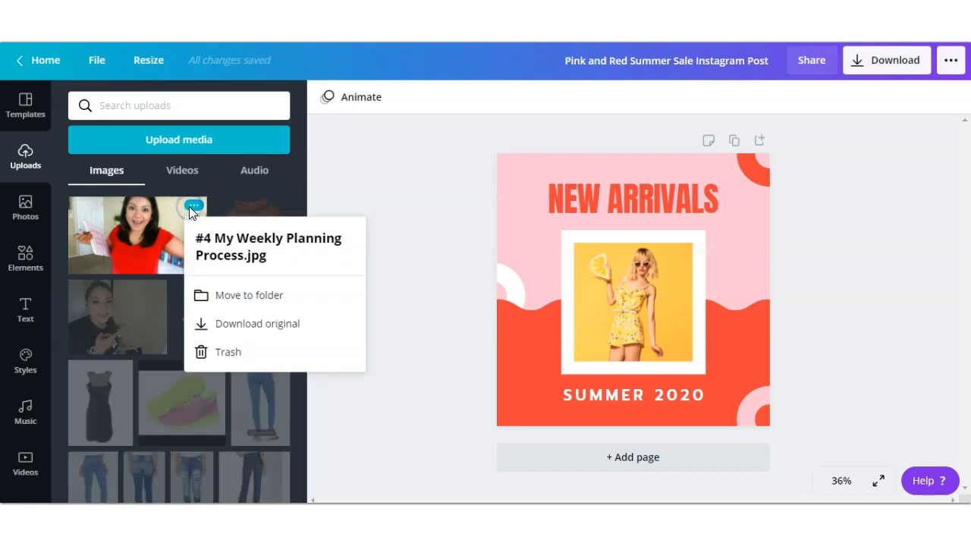
left_click(227, 353)
Filter the stock photo search by Pro availability.
left_click(24, 211)
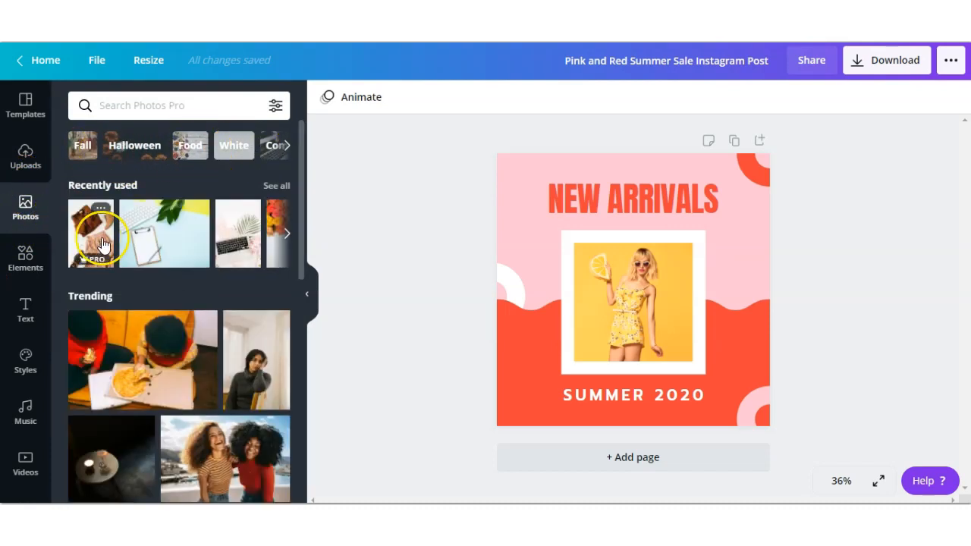
left_click(157, 101)
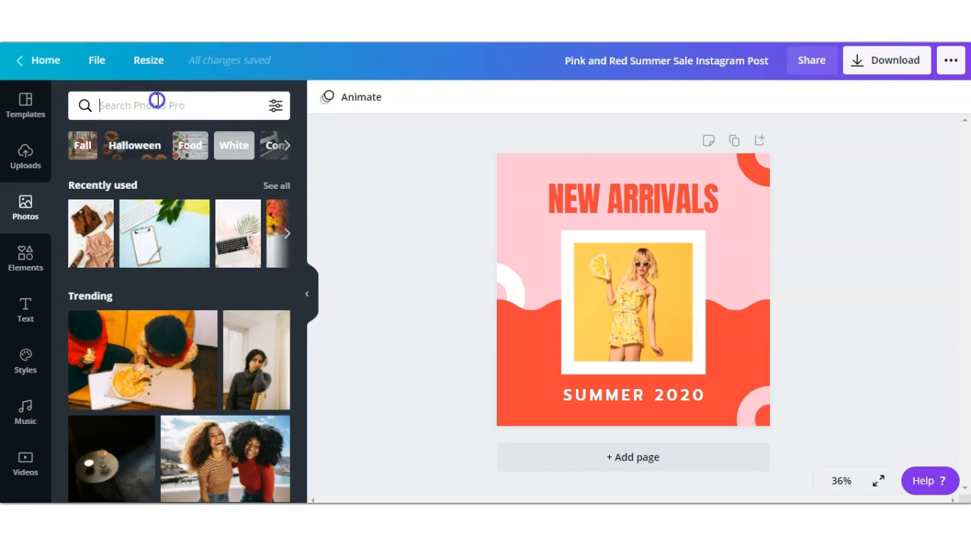
left_click(274, 107)
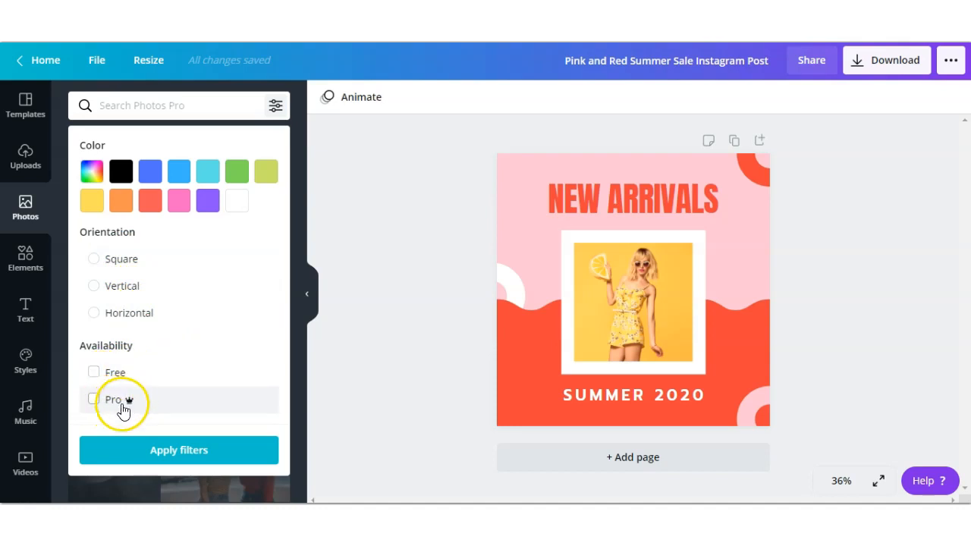
left_click(95, 400)
left_click(194, 455)
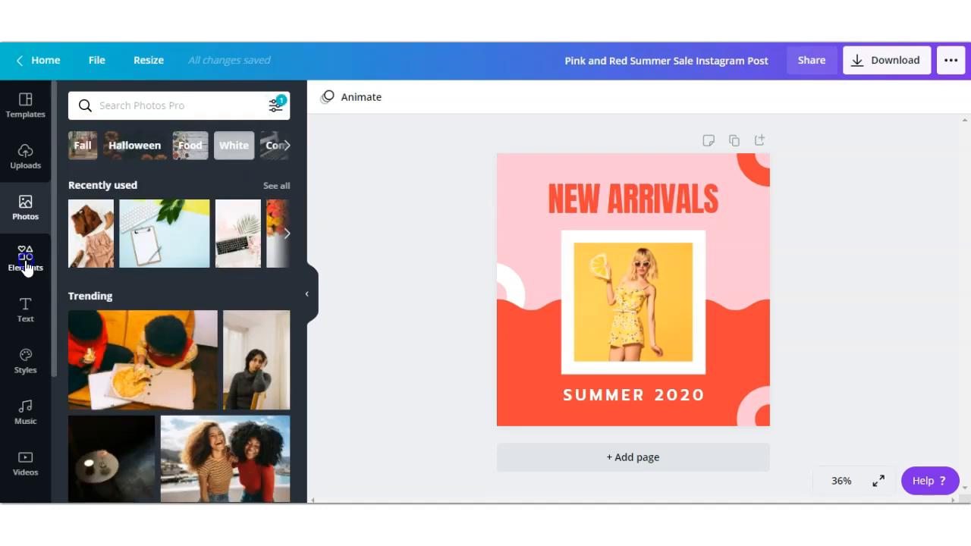
Browse the design elements, including shapes, the range of frames, stickers, charts and grids.
left_click(25, 263)
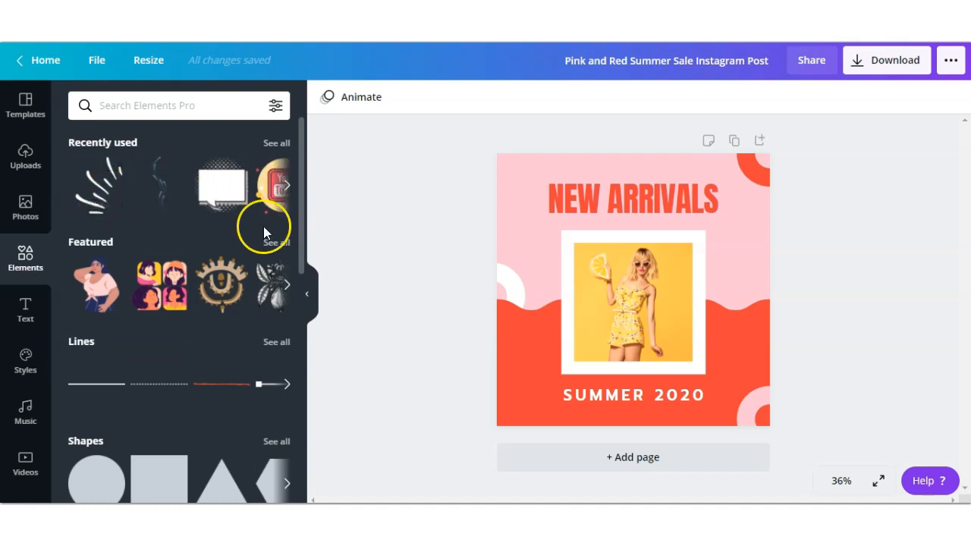
left_click_drag(303, 238, 298, 367)
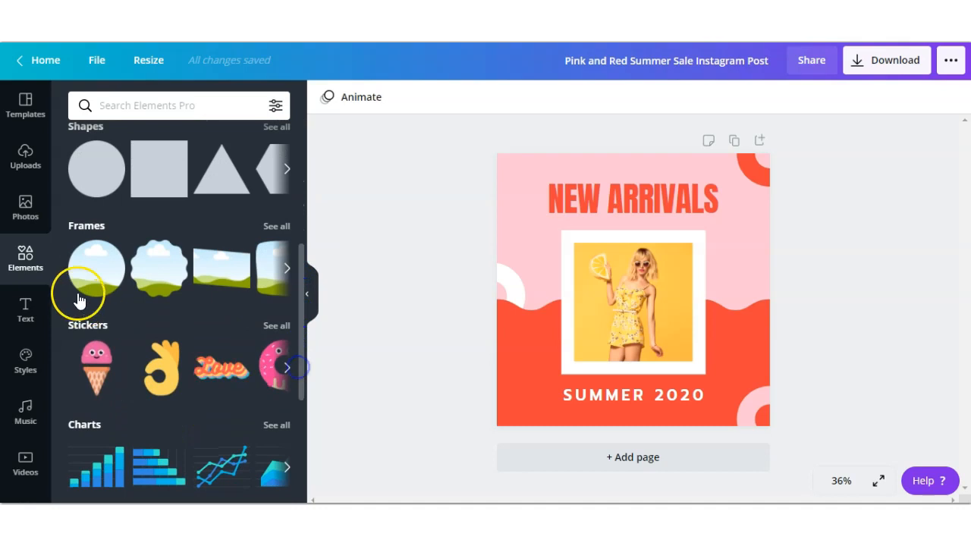
left_click(287, 271)
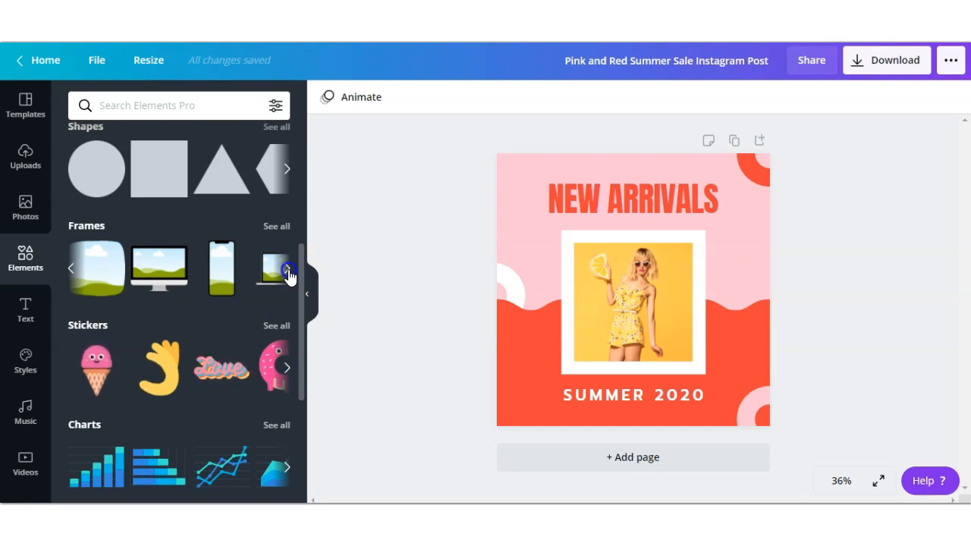
left_click(288, 270)
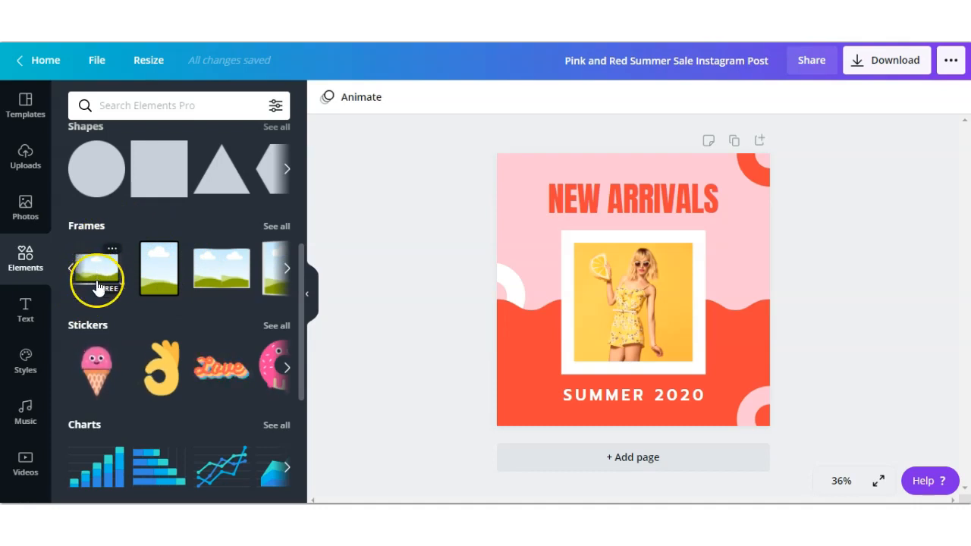
left_click_drag(304, 278, 299, 402)
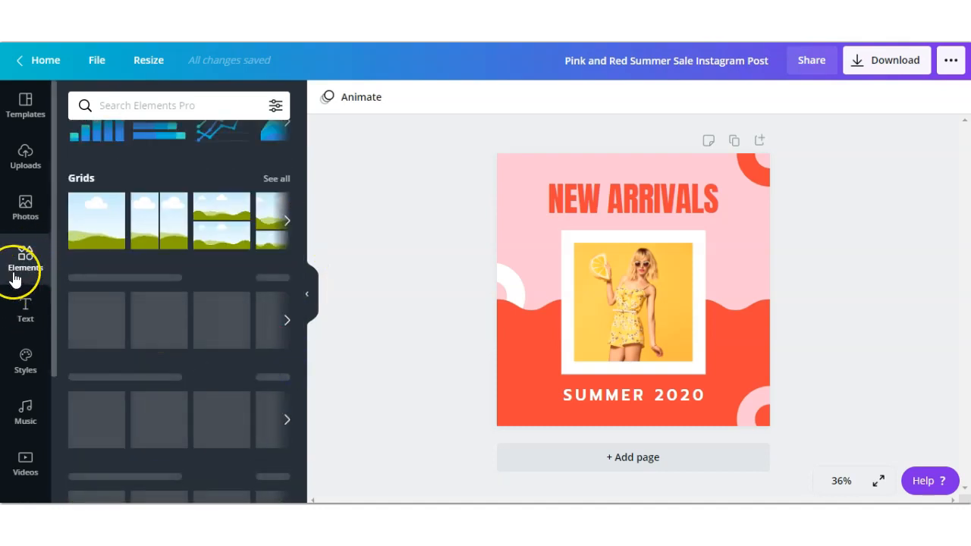
Browse the ready-made font combinations, add the script-style name and address combination to the page, and delete it again.
left_click(28, 311)
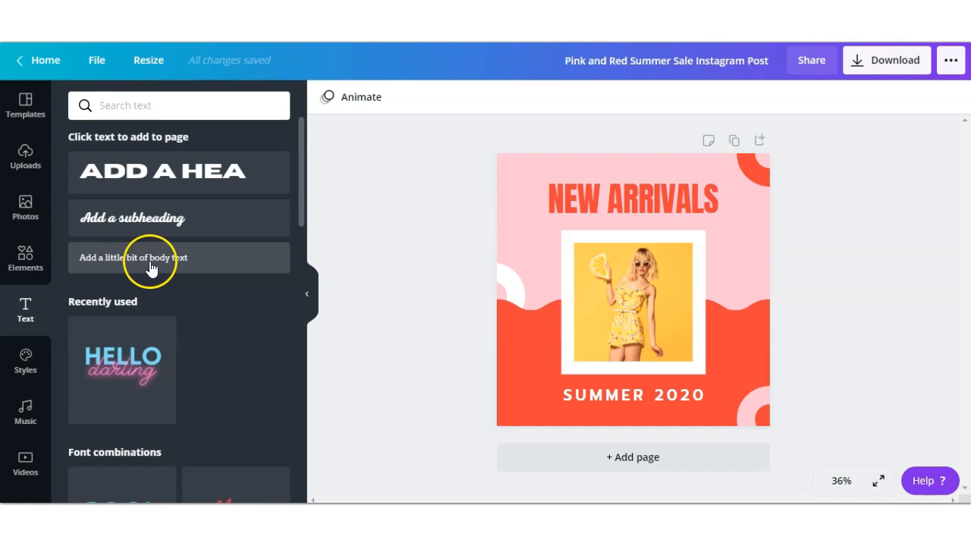
left_click_drag(302, 212, 304, 301)
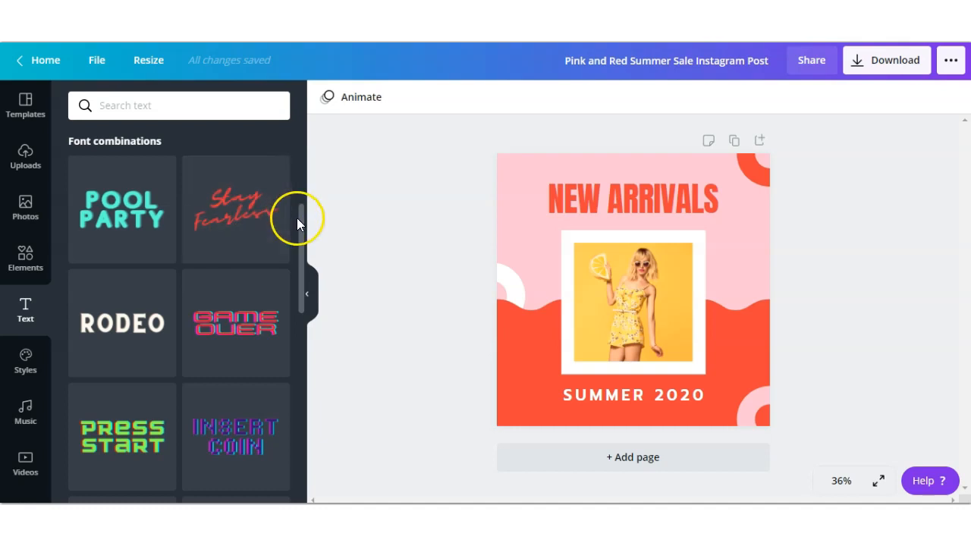
left_click_drag(299, 219, 295, 427)
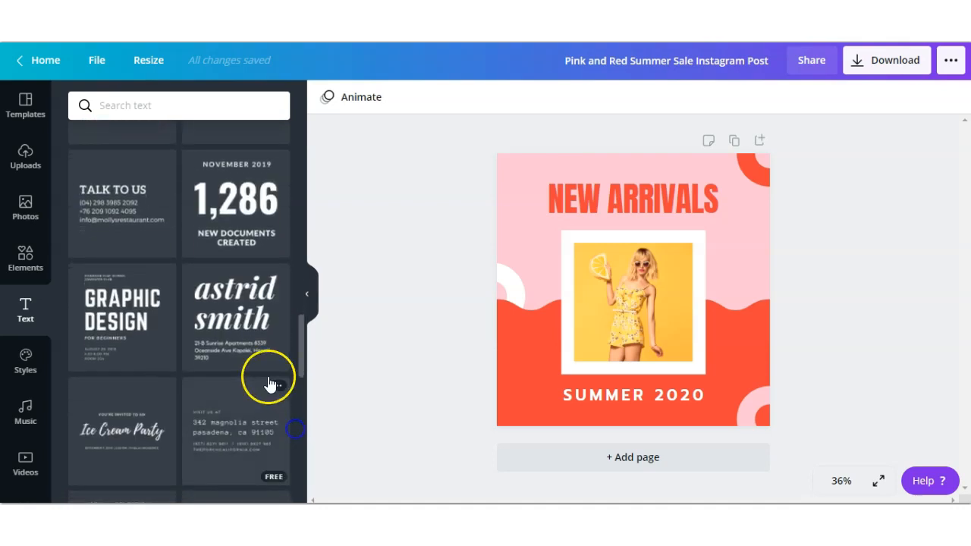
left_click(227, 328)
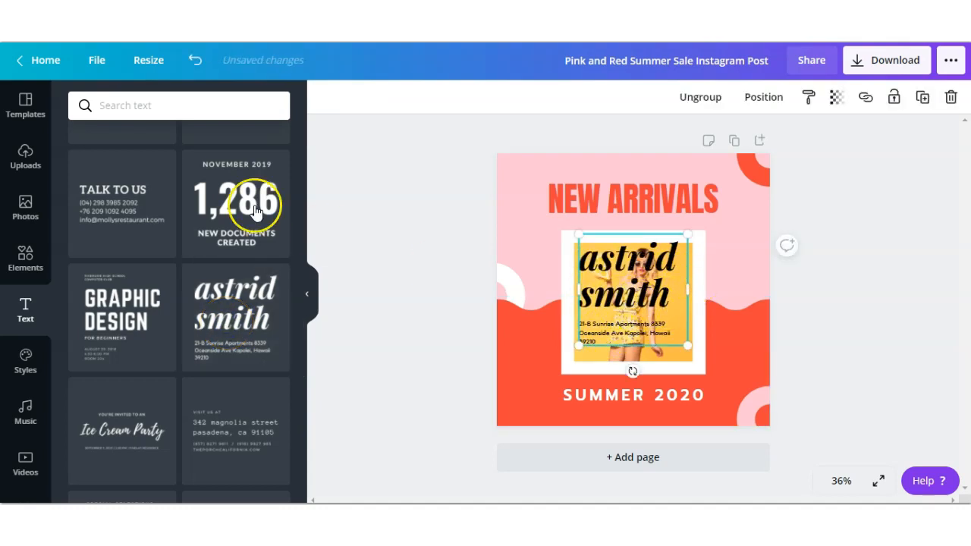
left_click(952, 99)
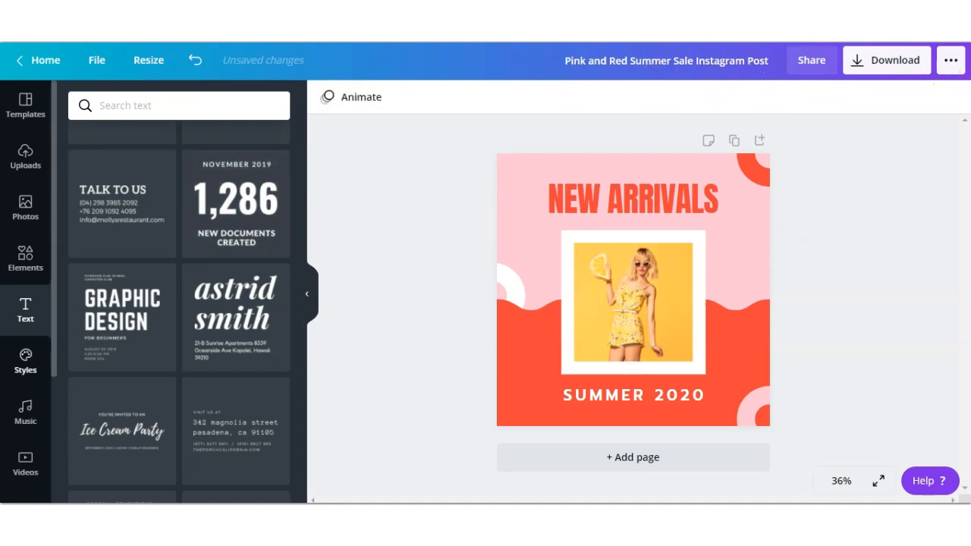
Browse the trending styles, apply the Ovo and Now font and color style to the page, and shuffle its colors.
left_click(26, 362)
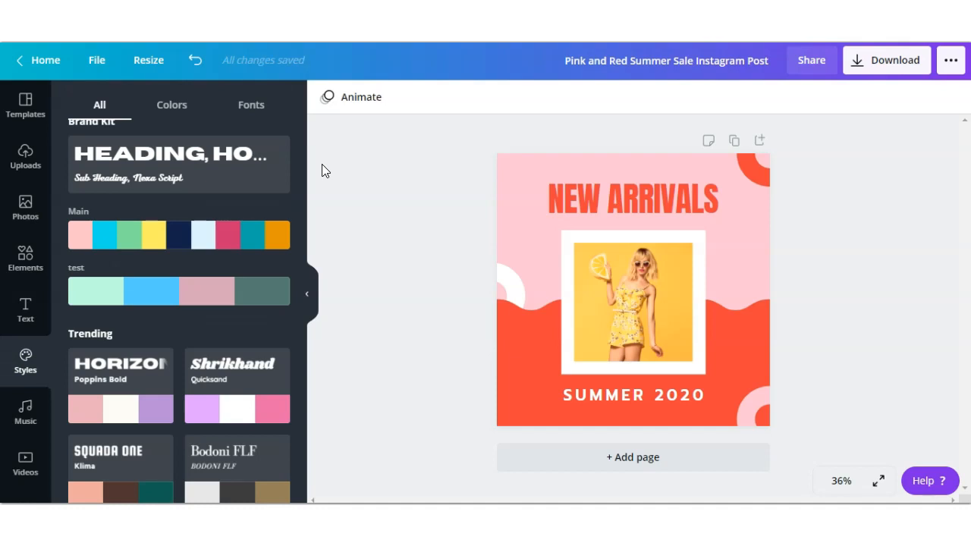
scroll(98, 288, "down", 1)
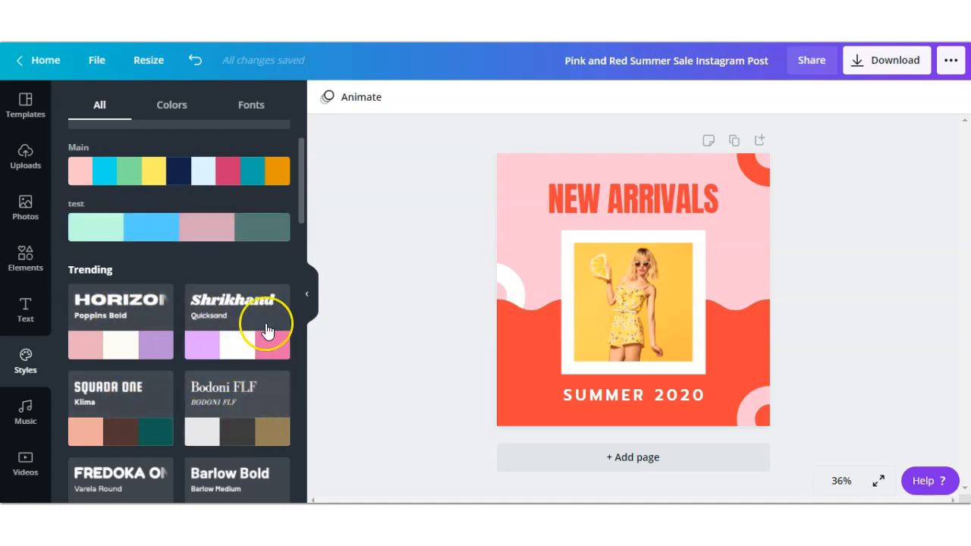
left_click_drag(299, 205, 300, 284)
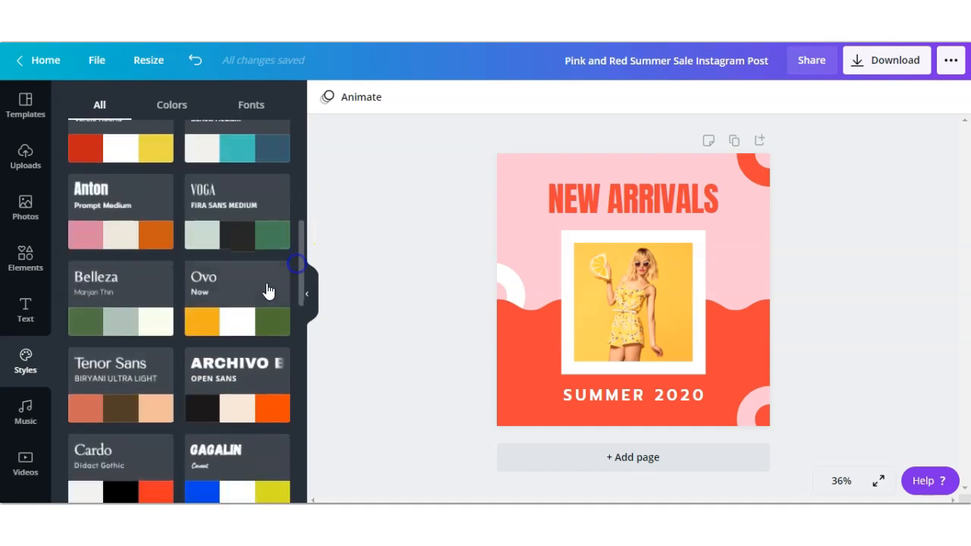
left_click(221, 295)
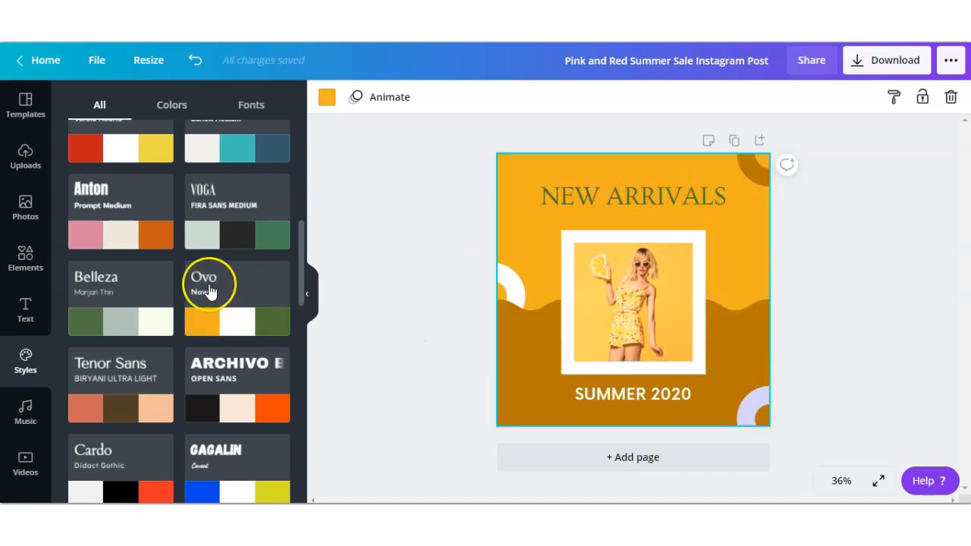
mouse_move(205, 313)
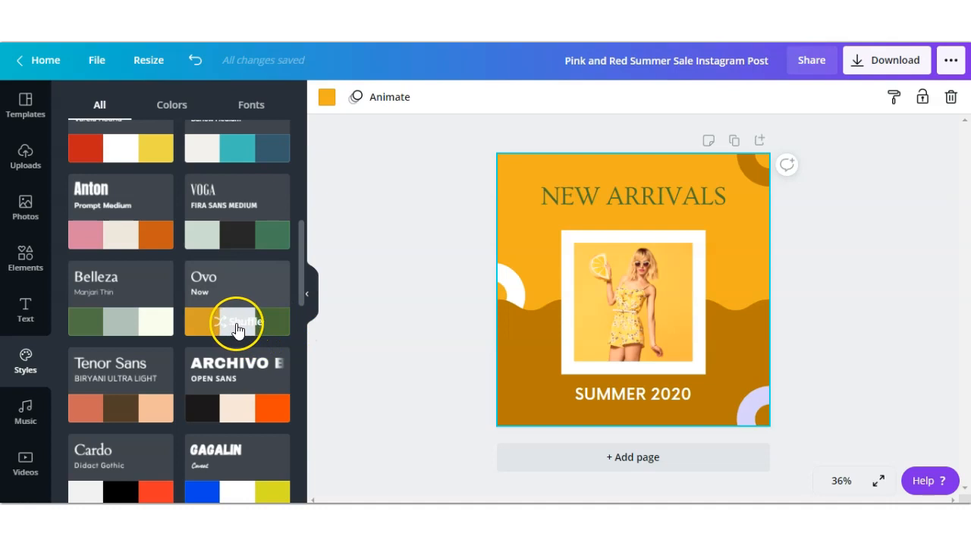
left_click(237, 326)
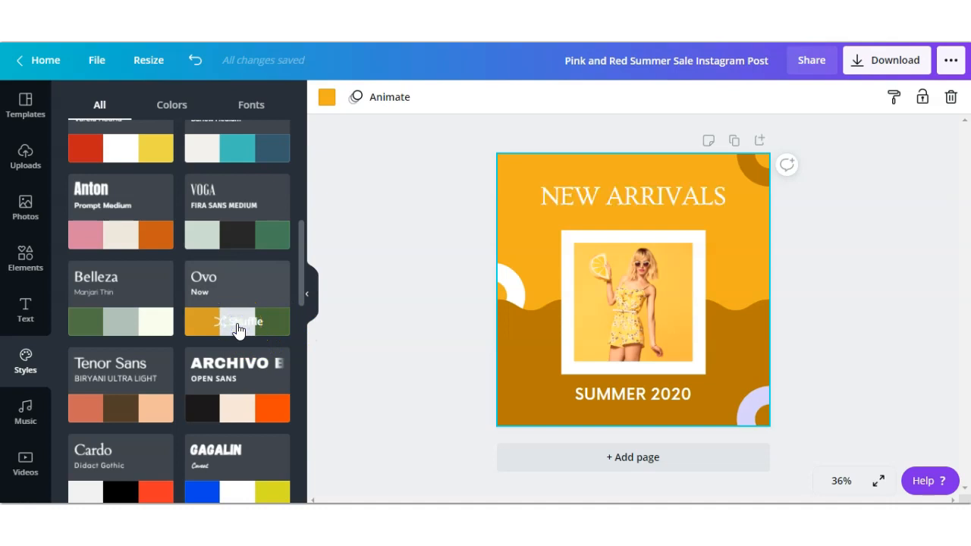
left_click(236, 326)
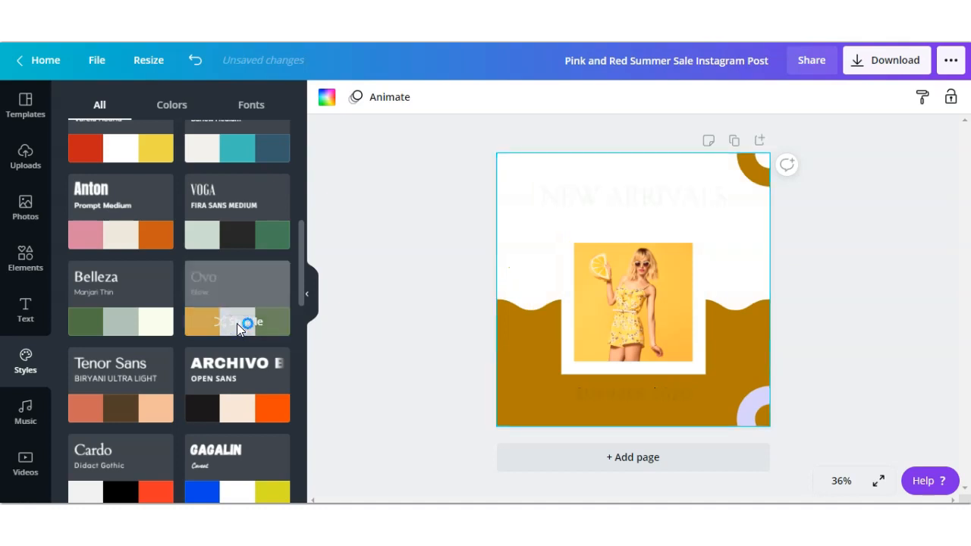
Undo the color shuffles and the Ovo and Now style to restore the original pink and red design.
left_click(195, 61)
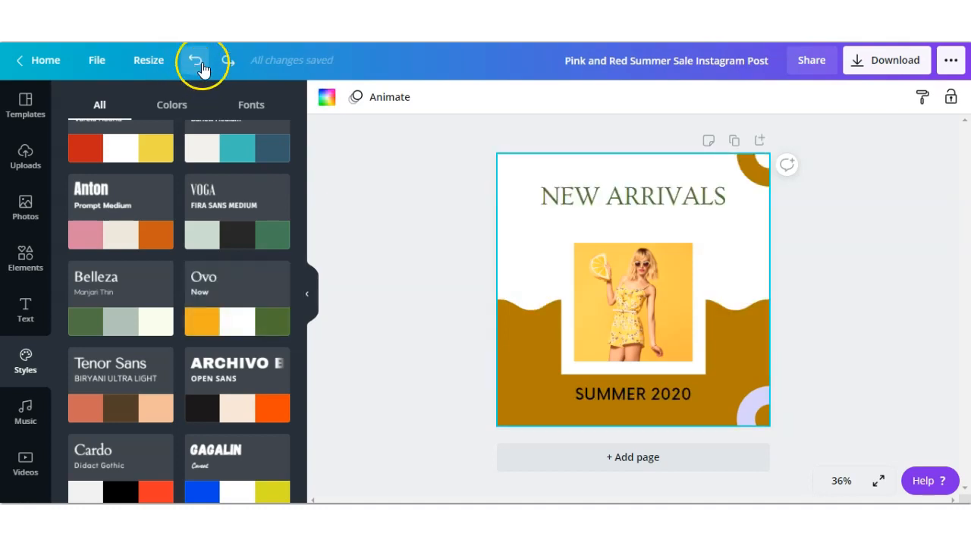
left_click(199, 64)
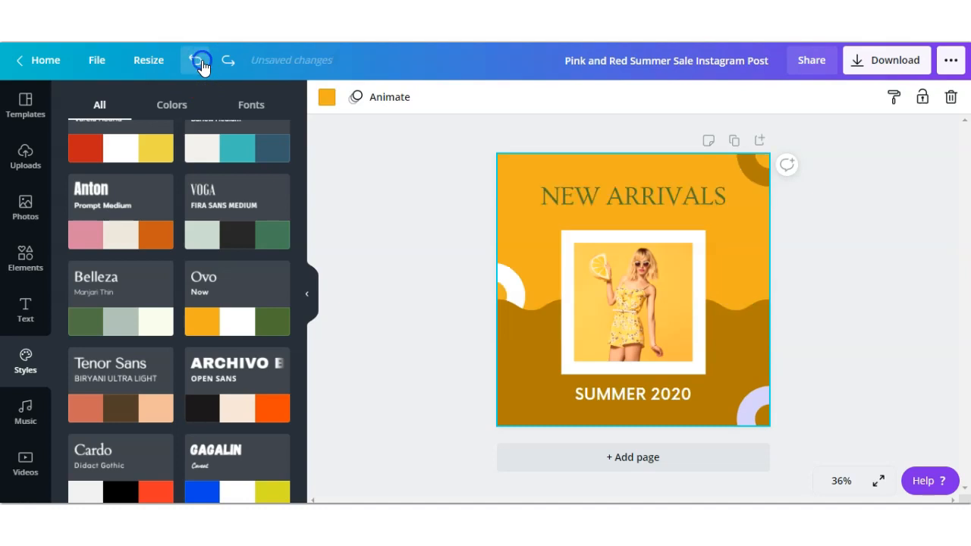
left_click(201, 63)
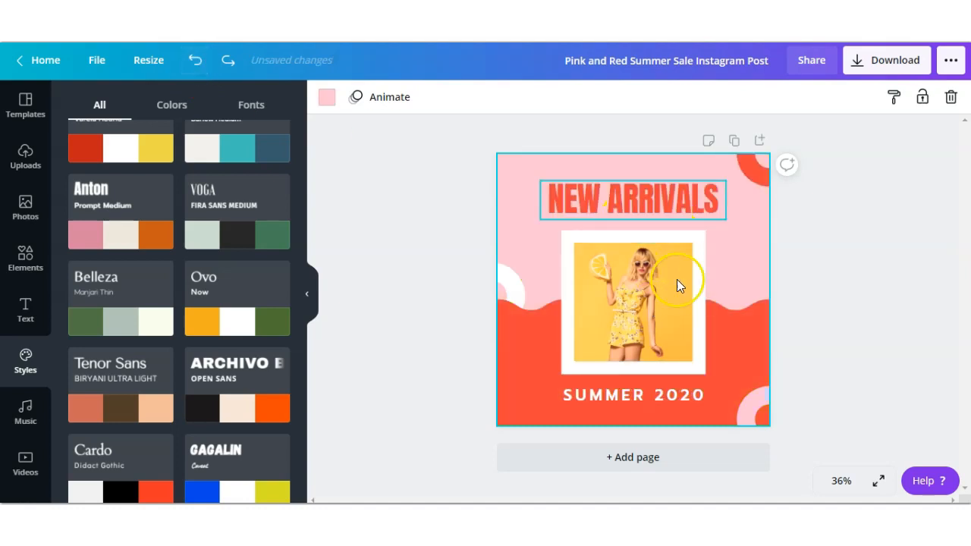
Open the music library and examine its vocals and availability filters.
left_click(27, 413)
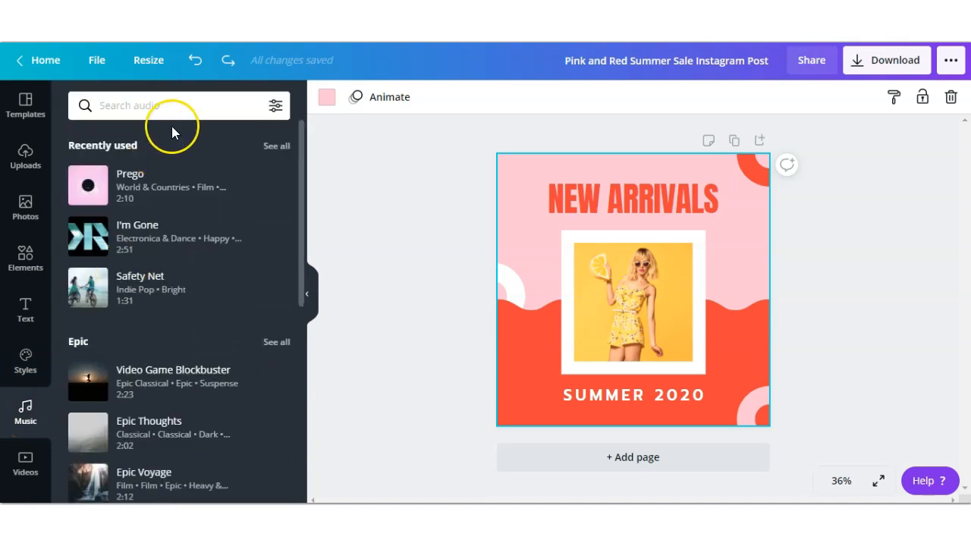
left_click(276, 105)
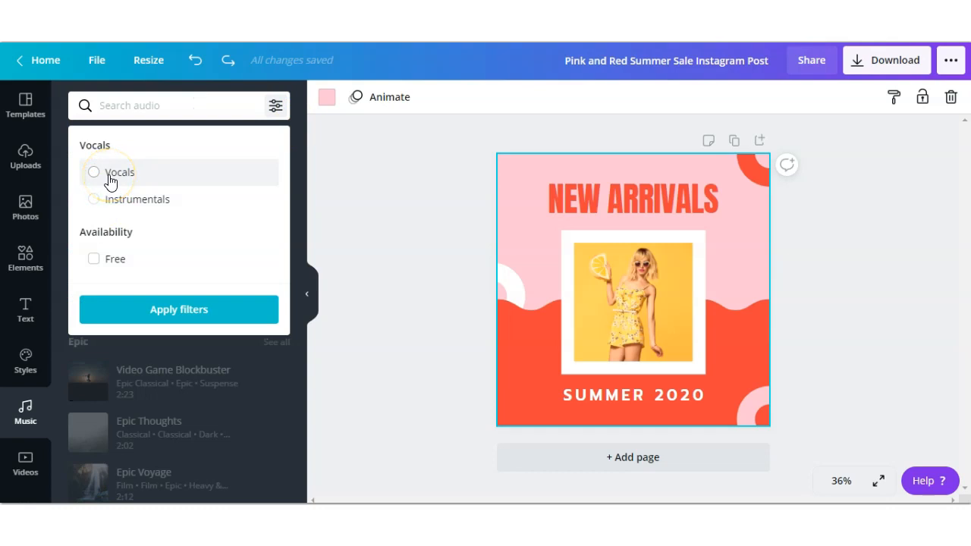
left_click(109, 258)
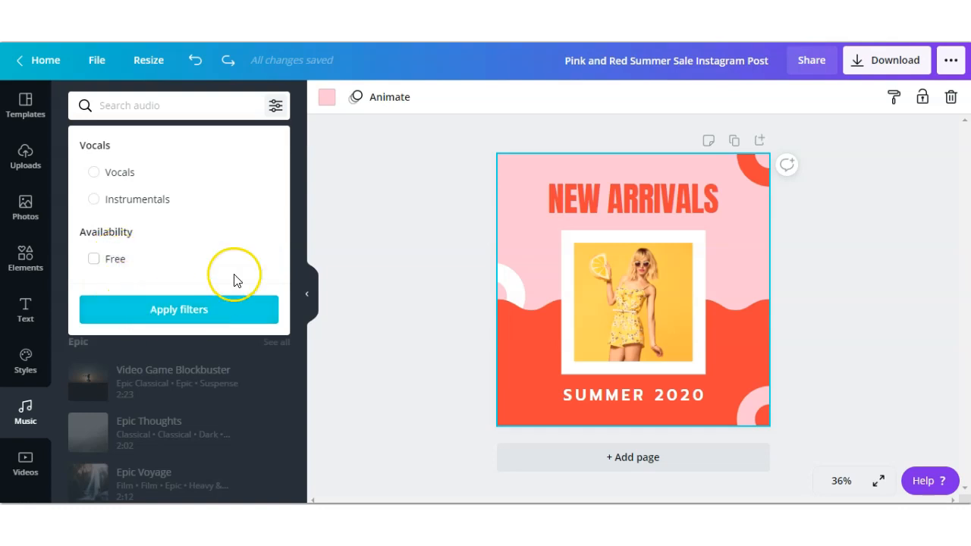
left_click(145, 303)
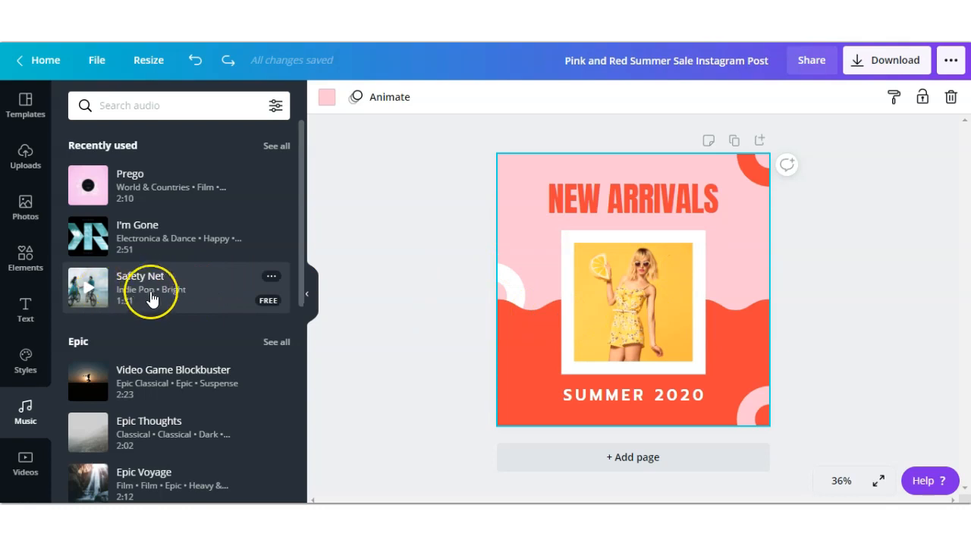
Add the Safety Net track to the design, preview it, and move the played excerpt toward the middle of the song.
left_click(140, 300)
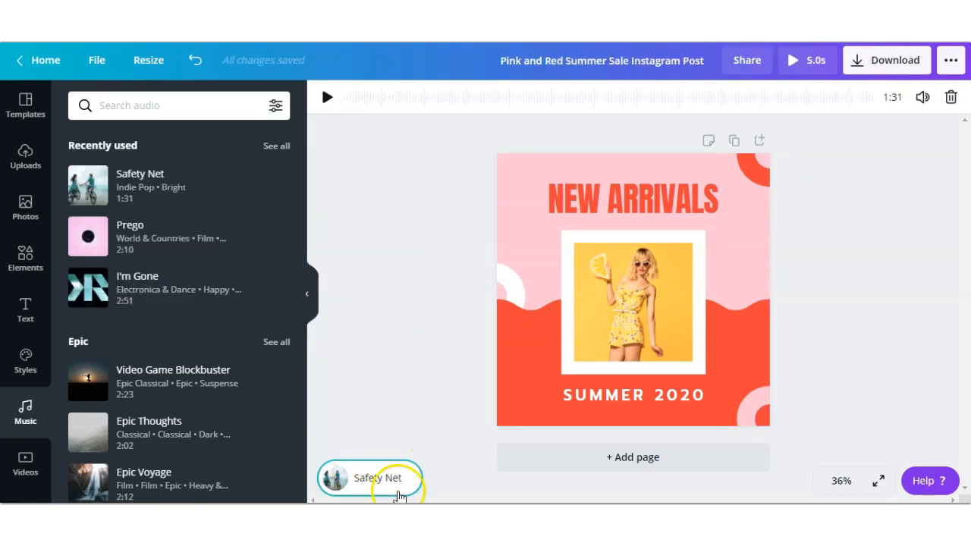
left_click(327, 97)
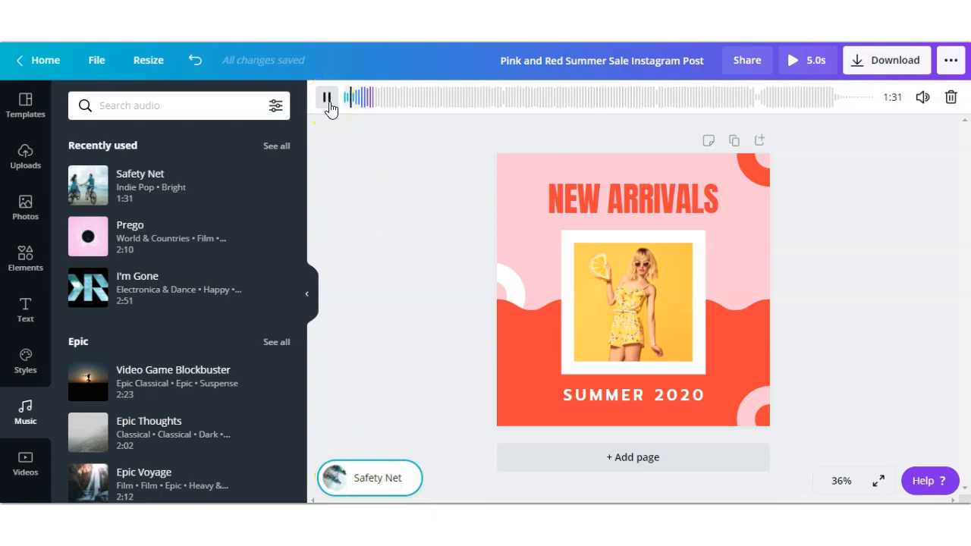
left_click(328, 102)
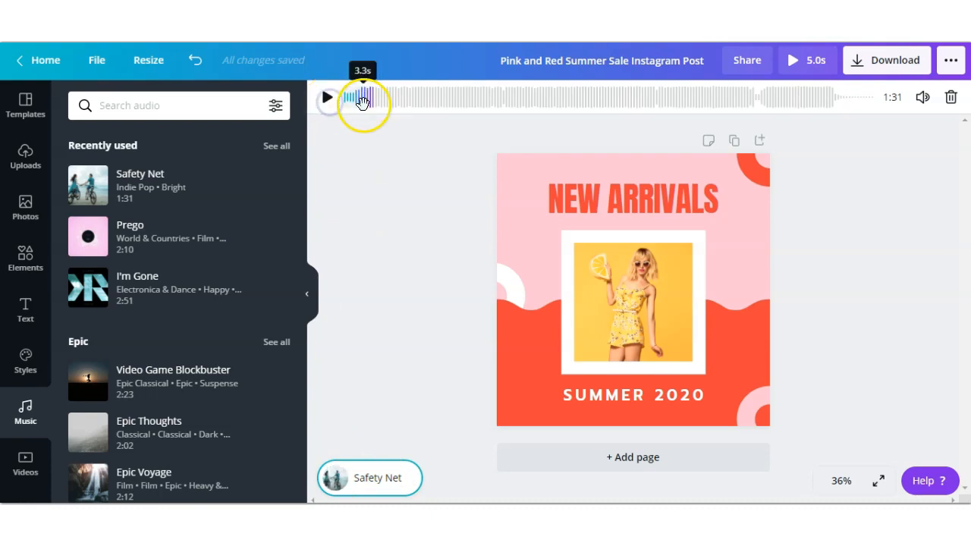
left_click_drag(356, 110, 571, 106)
left_click(329, 99)
Lower the Safety Net track's volume to 0 and delete the track from the design.
left_click(920, 99)
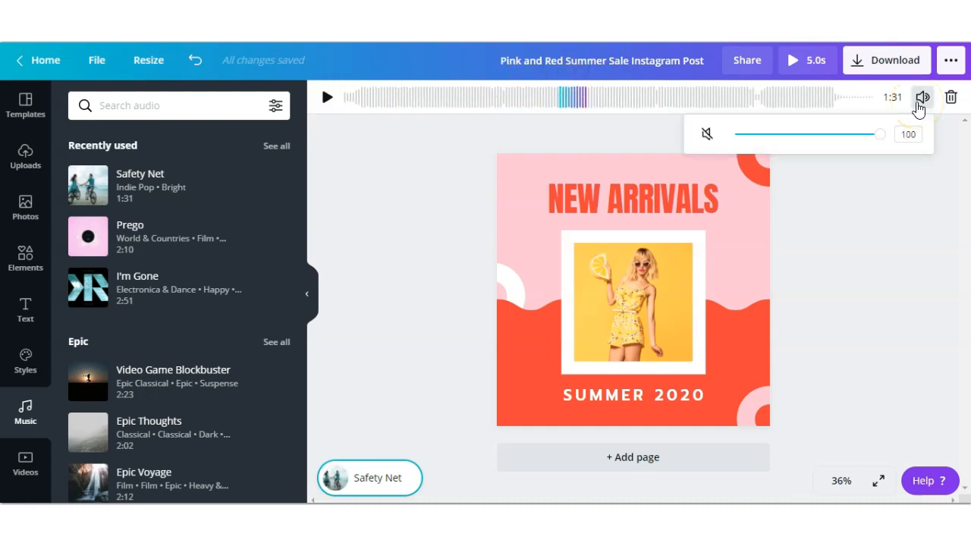
mouse_move(778, 134)
left_mouse_down()
mouse_move(748, 135)
mouse_move(775, 139)
left_mouse_up()
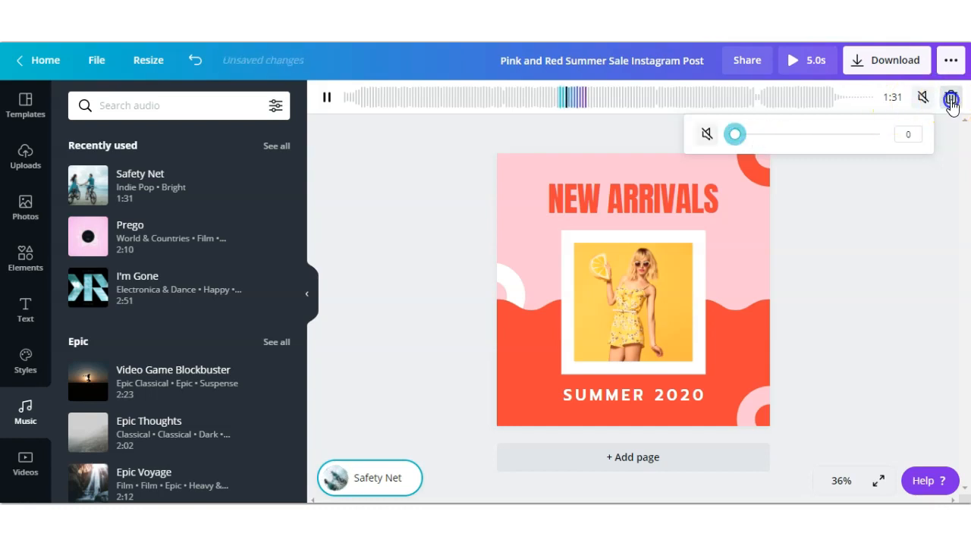
left_click(951, 98)
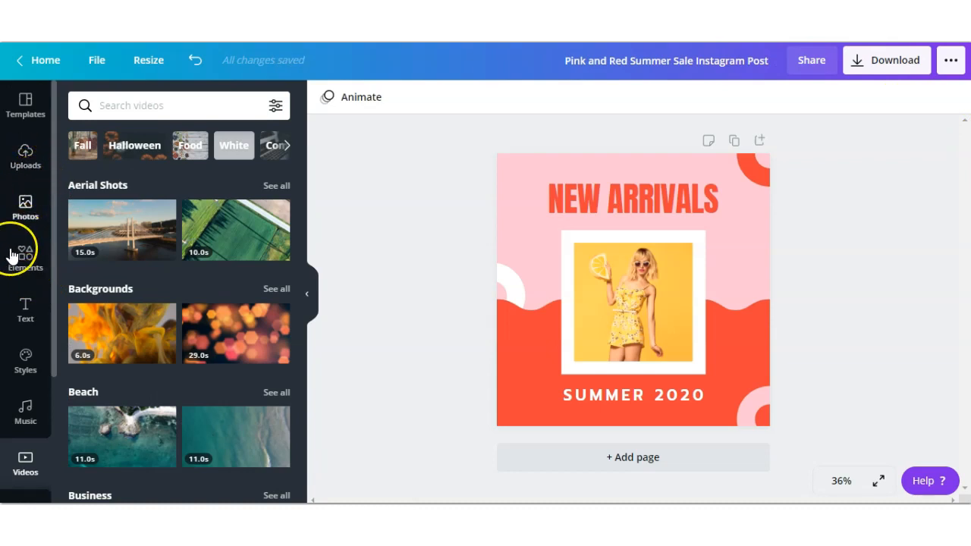
Browse the stock videos and add the free Sports clip of a person doing a handstand to the page.
scroll(11, 270, "down", 3)
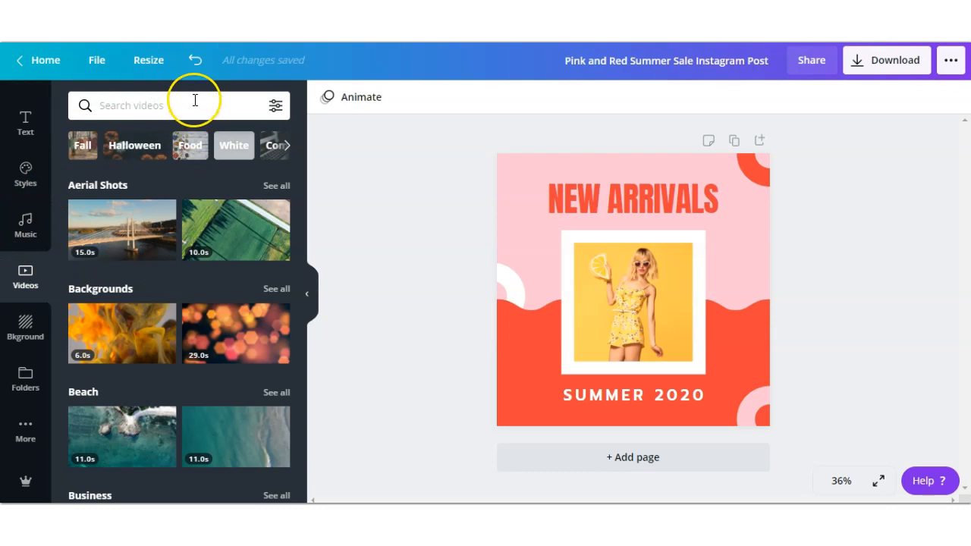
left_click(275, 110)
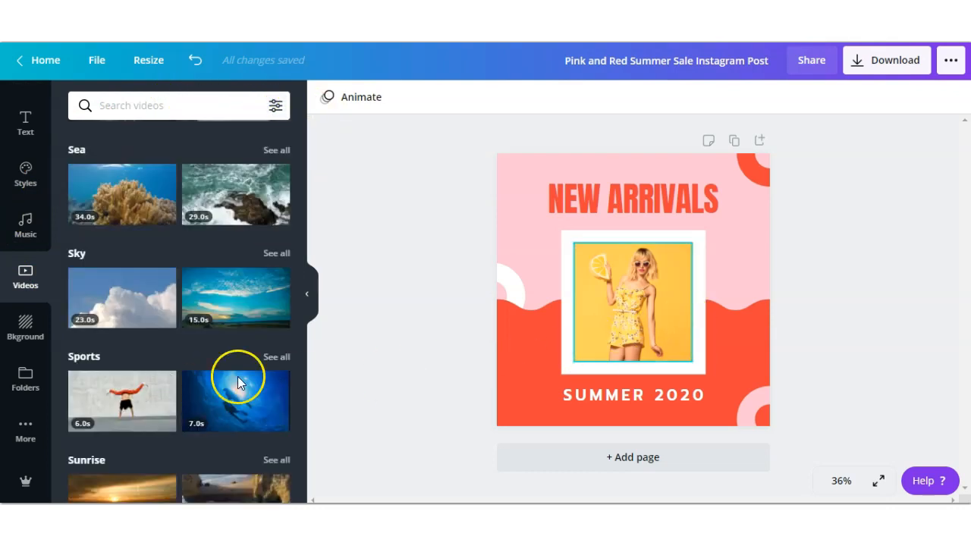
mouse_move(117, 411)
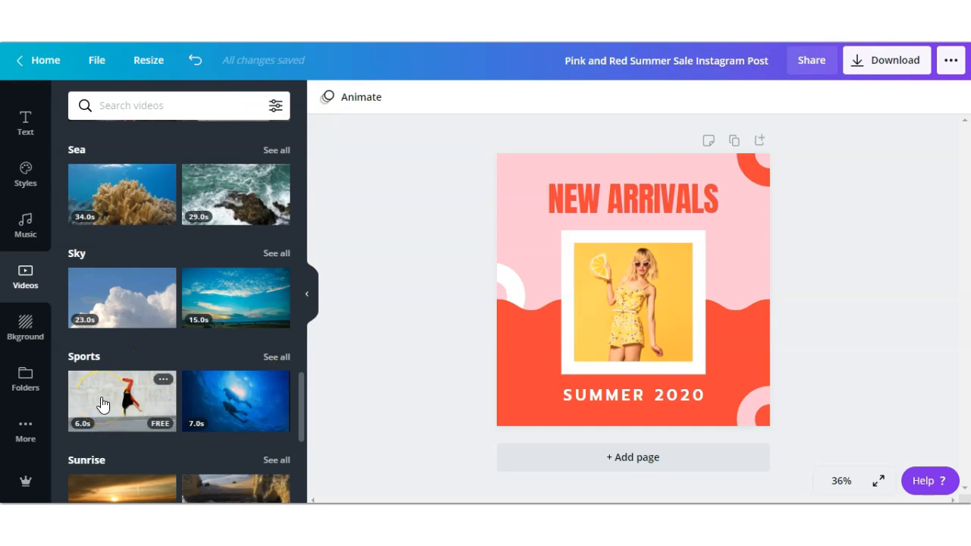
left_click(104, 404)
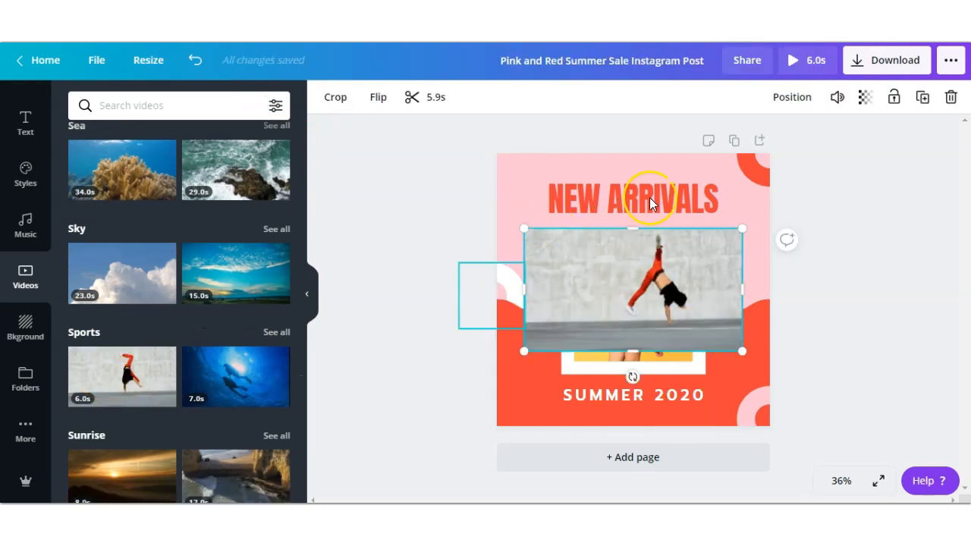
Play and pause the handstand video on the page and resize it slightly from its corner.
left_click(634, 290)
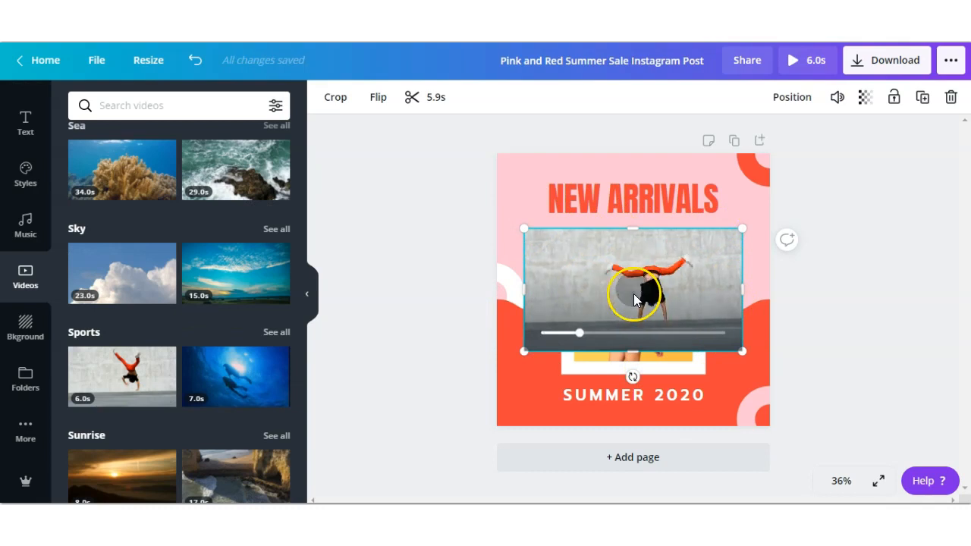
left_click(634, 296)
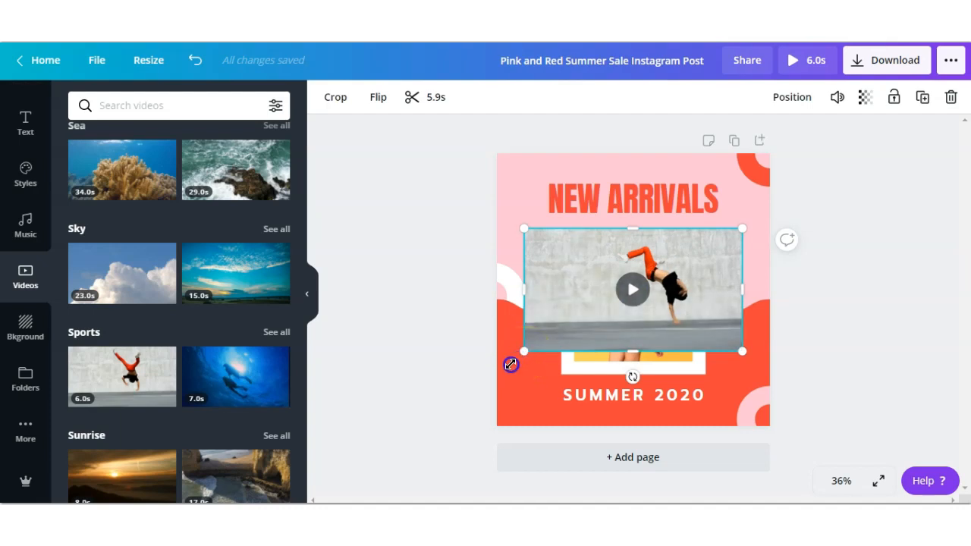
left_click_drag(504, 369, 529, 355)
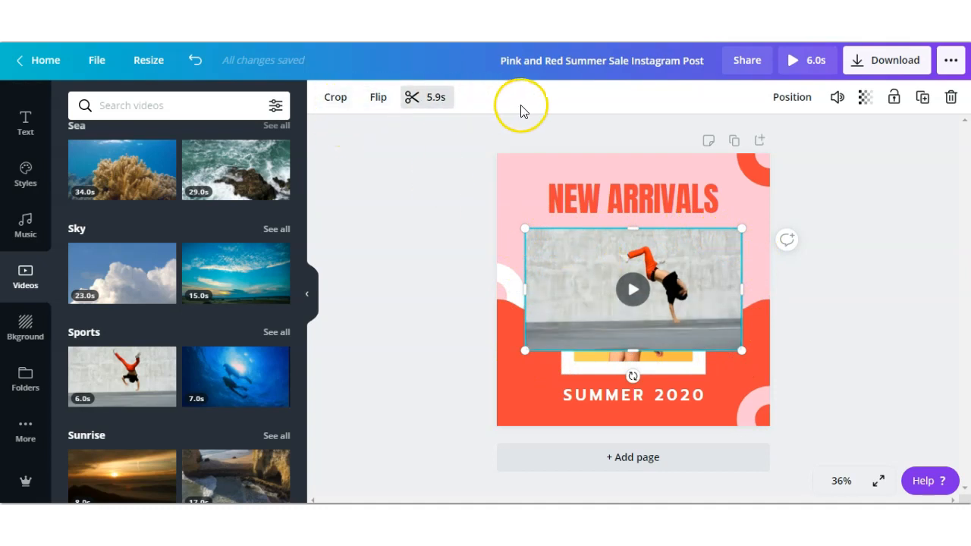
Compare the heading's options with the video's, try enlarging and repositioning the video inside its crop frame, and cancel the crop.
left_click(661, 194)
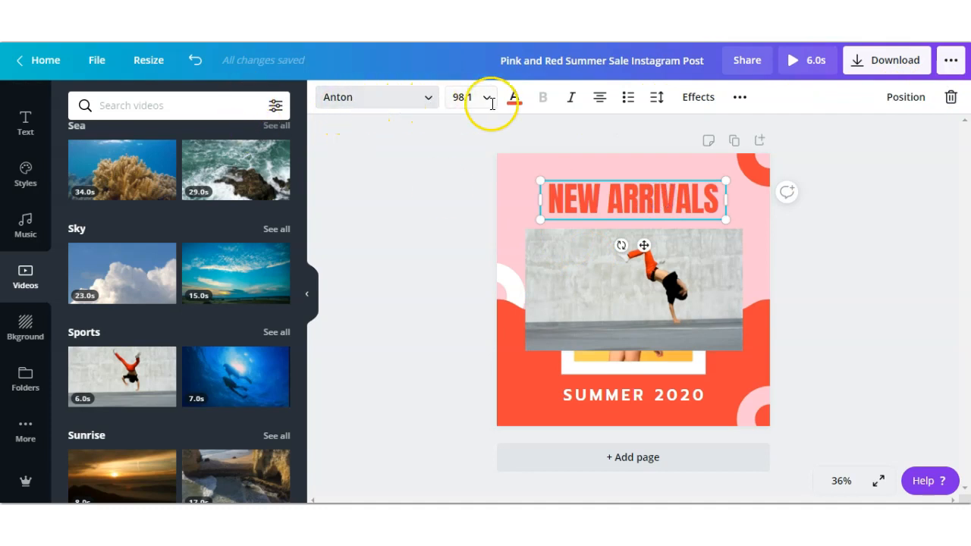
left_click(669, 296)
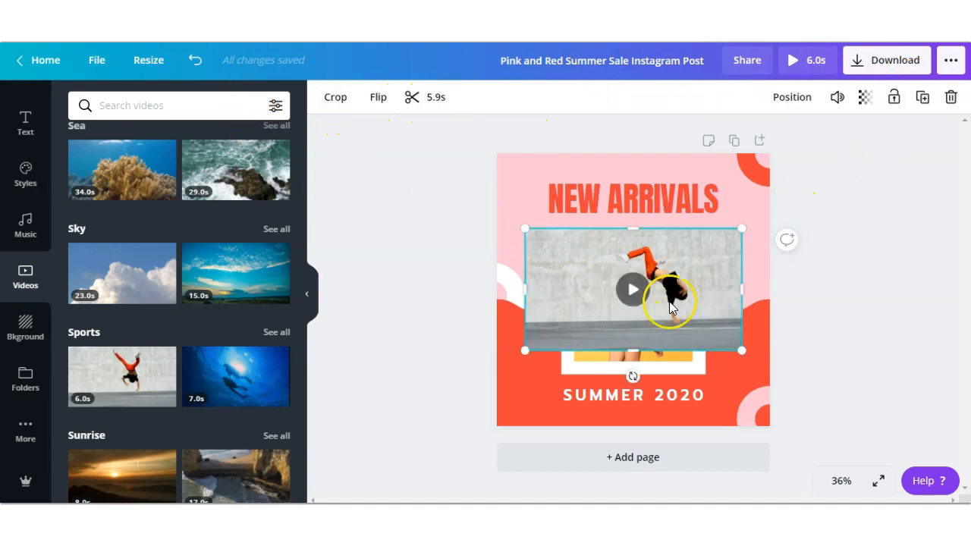
left_click(338, 104)
left_click_drag(509, 356, 434, 392)
left_click_drag(588, 305, 552, 311)
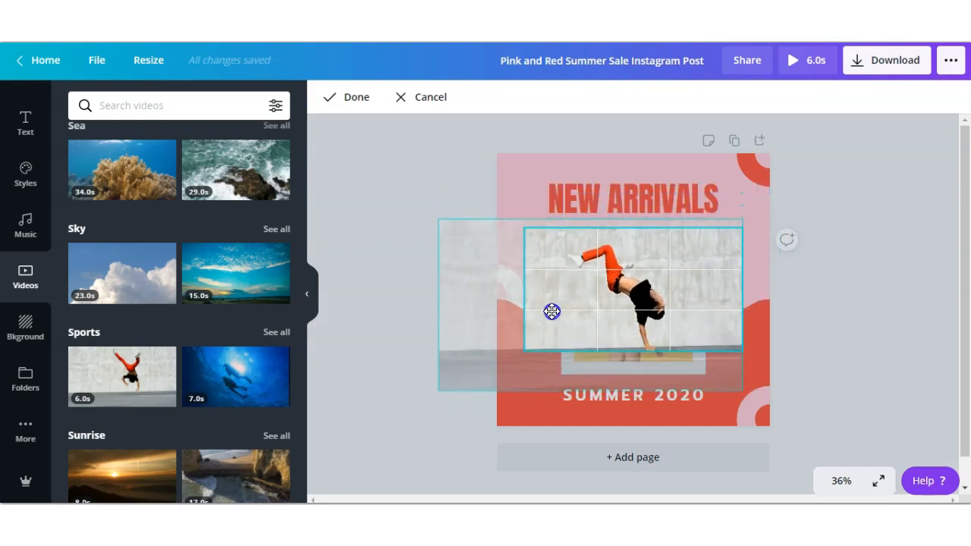
left_click(610, 301)
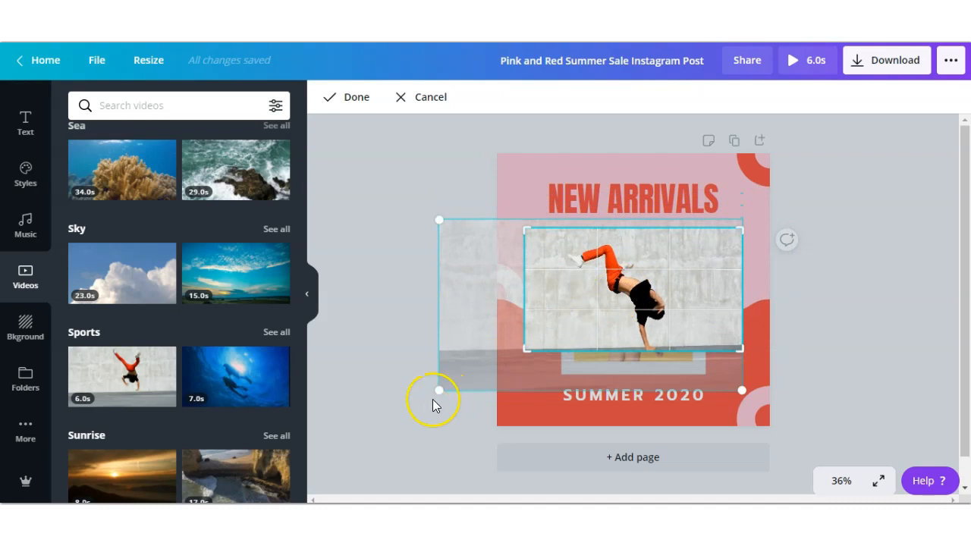
left_click_drag(441, 389, 615, 314)
left_click(423, 98)
Flip the handstand video horizontally and vertically.
left_click(380, 99)
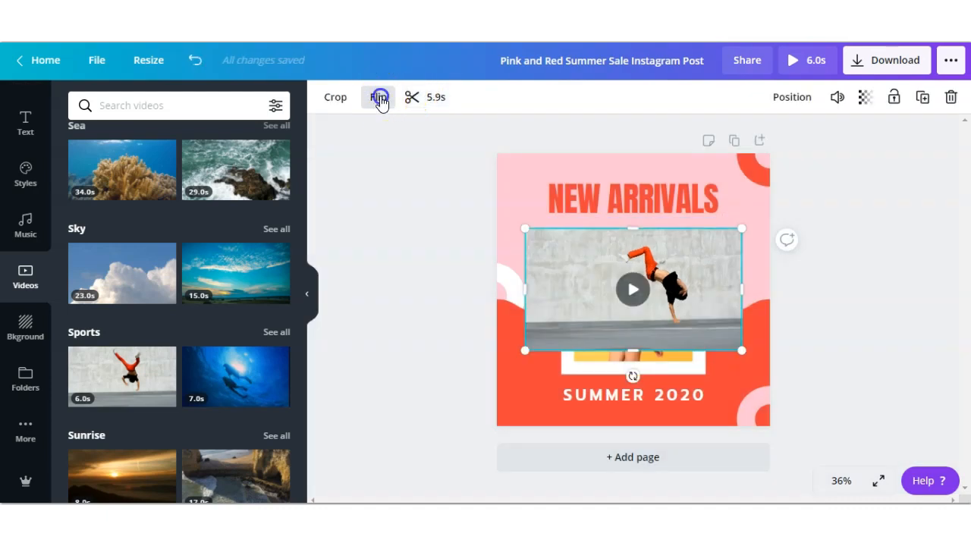
left_click(381, 135)
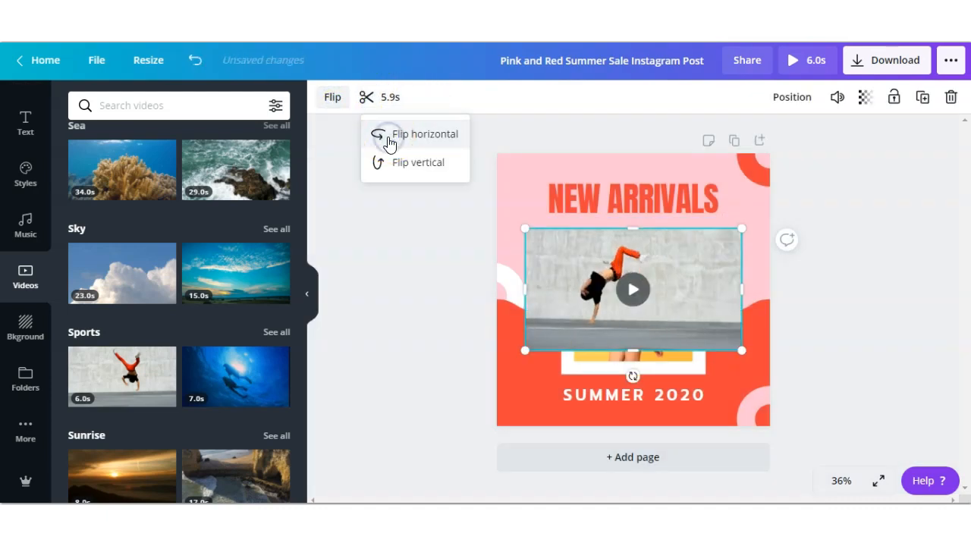
left_click(402, 168)
Trim about 0.4 s off the video's start and shorten its end to make the clip 5.0 s long.
left_click(395, 98)
left_click(379, 101)
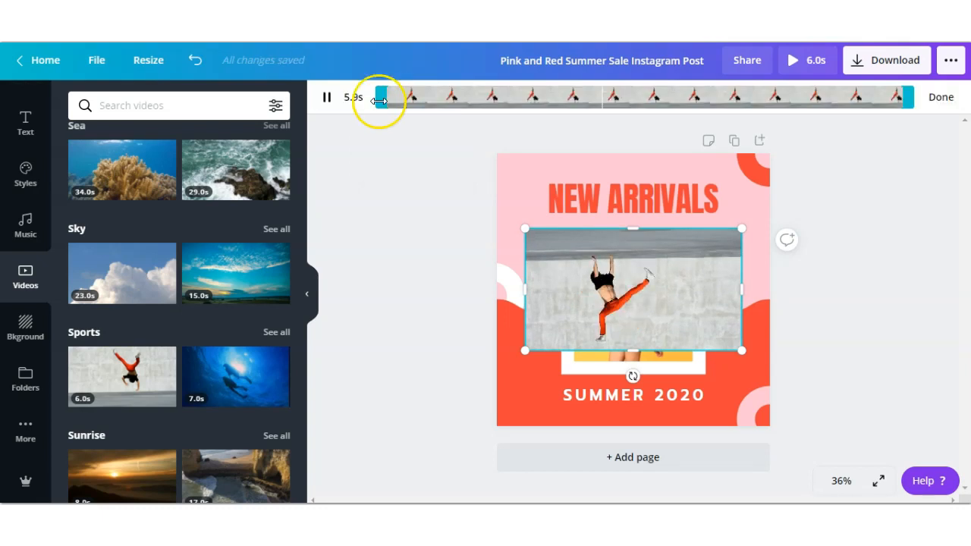
left_click_drag(403, 101, 412, 98)
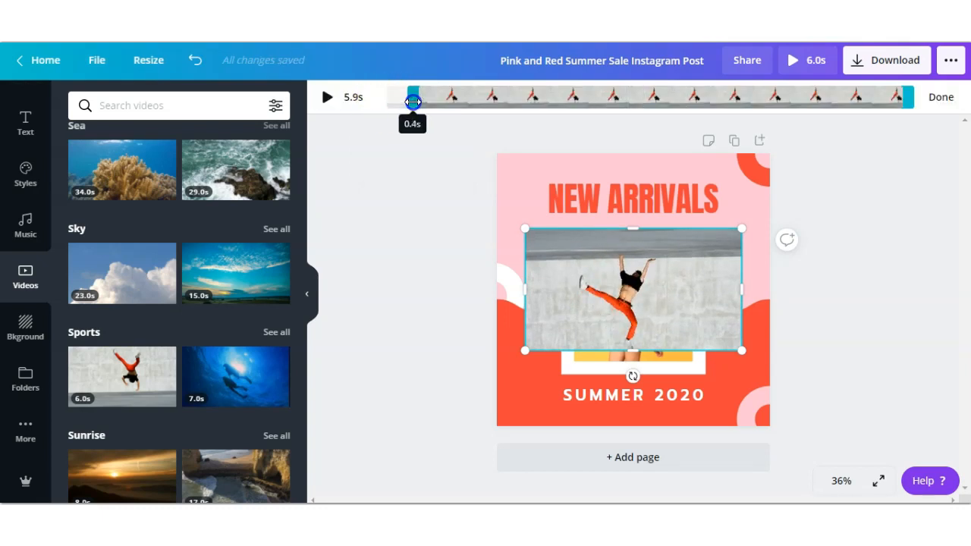
left_click(910, 102)
left_click_drag(863, 104, 860, 104)
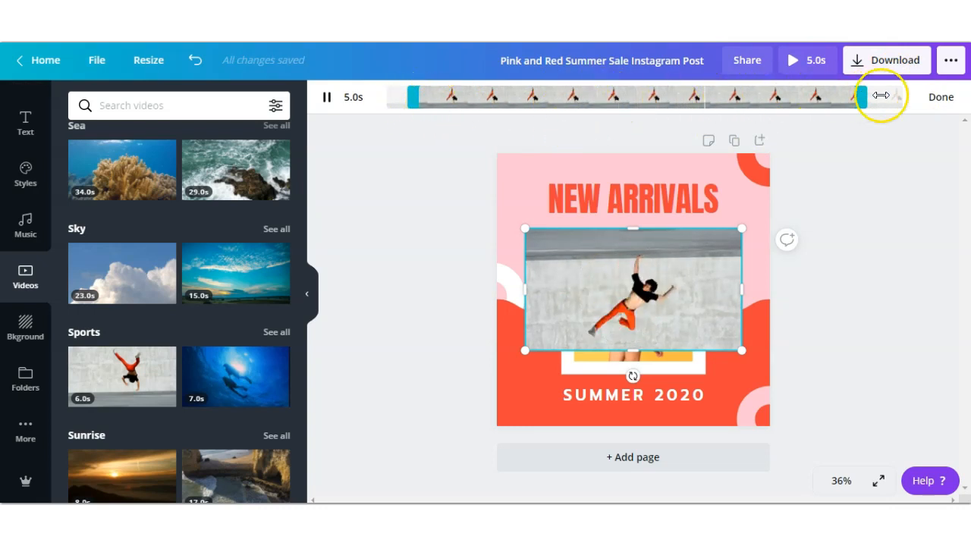
left_click(948, 102)
Send the video backward until it sits behind the photo of the woman in yellow.
left_click(800, 108)
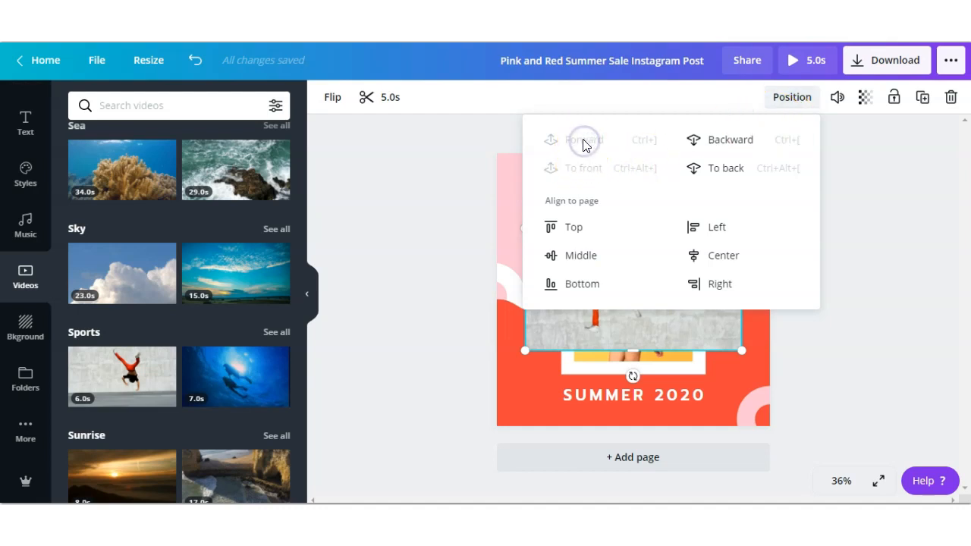
left_click(729, 146)
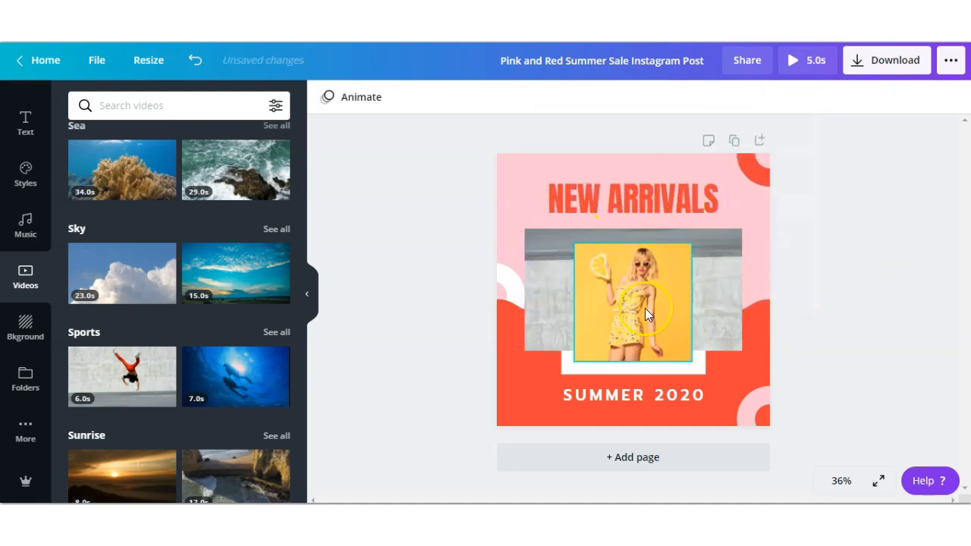
Try aligning the video to the page's top and bottom, and leave it aligned to the middle.
left_click(727, 290)
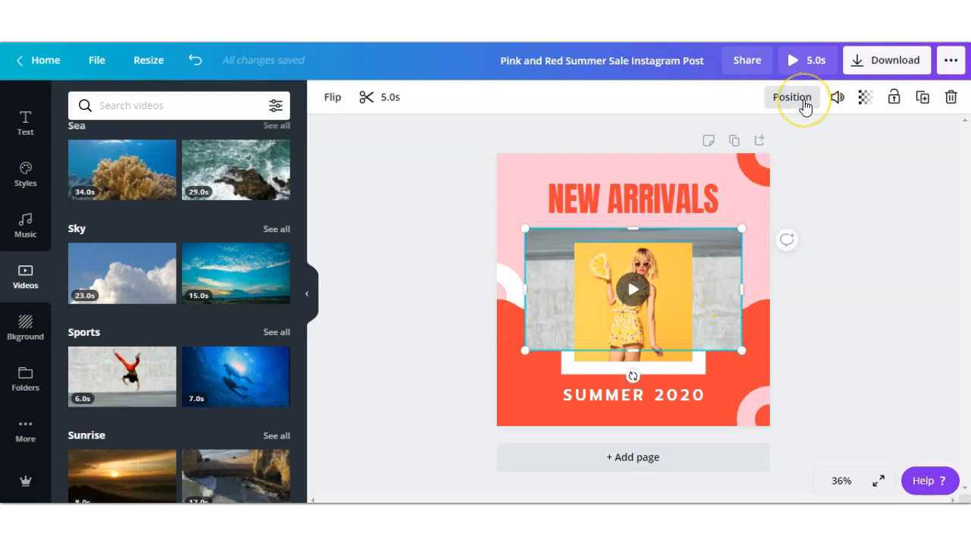
left_click(802, 98)
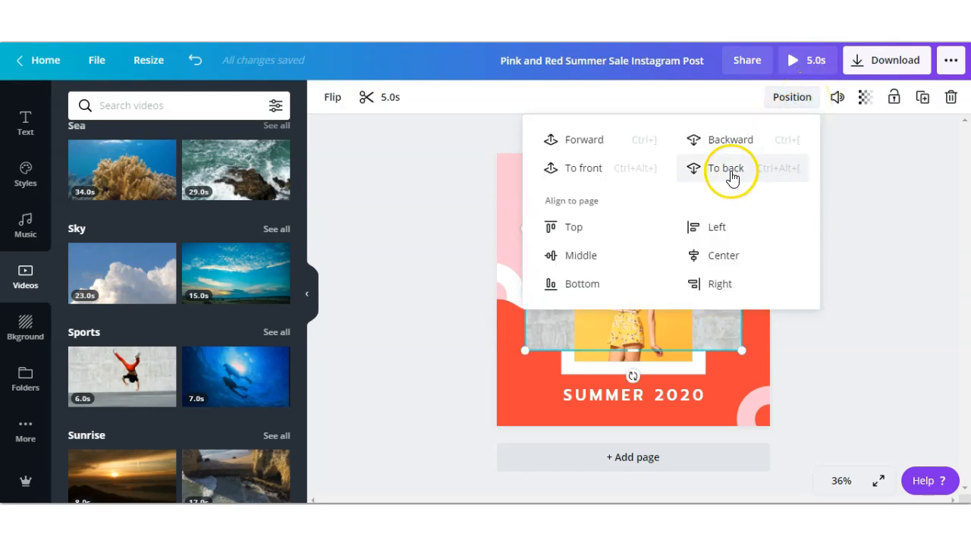
left_click(587, 264)
left_click(578, 226)
left_click(580, 256)
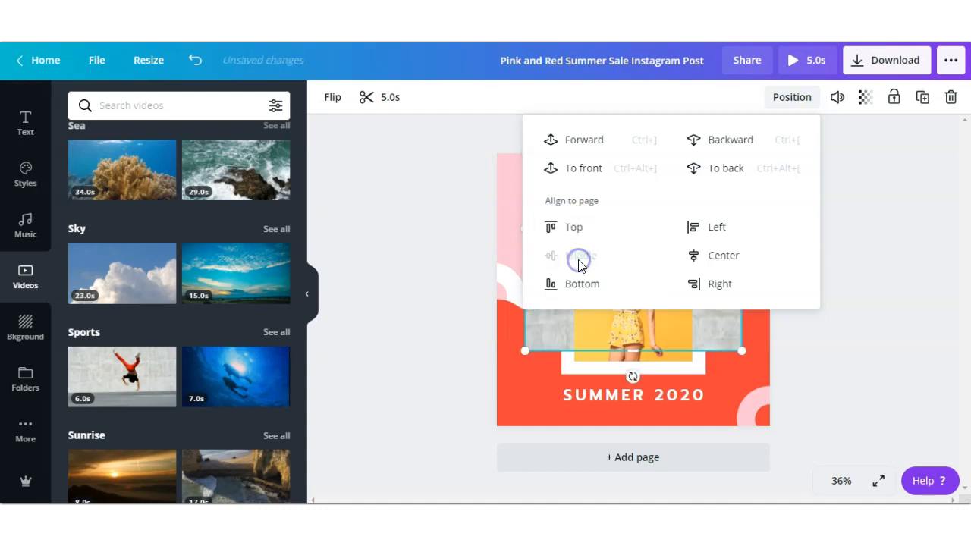
left_click(592, 286)
left_click(583, 258)
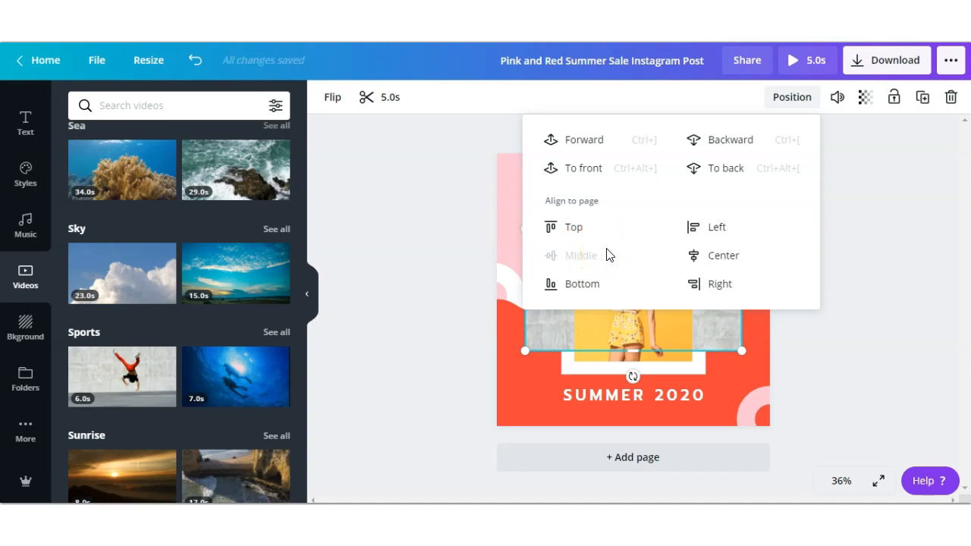
Bring the video forward in front of the photo of the woman in yellow.
left_click(791, 97)
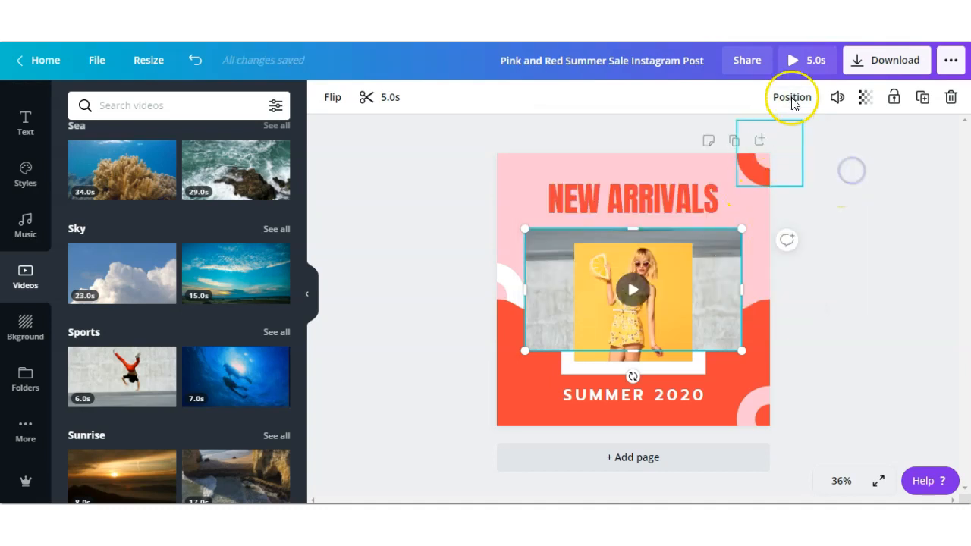
left_click(792, 97)
left_click(610, 141)
Try out the video's volume and transparency adjustments, returning the transparency to 100.
left_click(838, 97)
left_click_drag(792, 136, 819, 149)
left_click(864, 97)
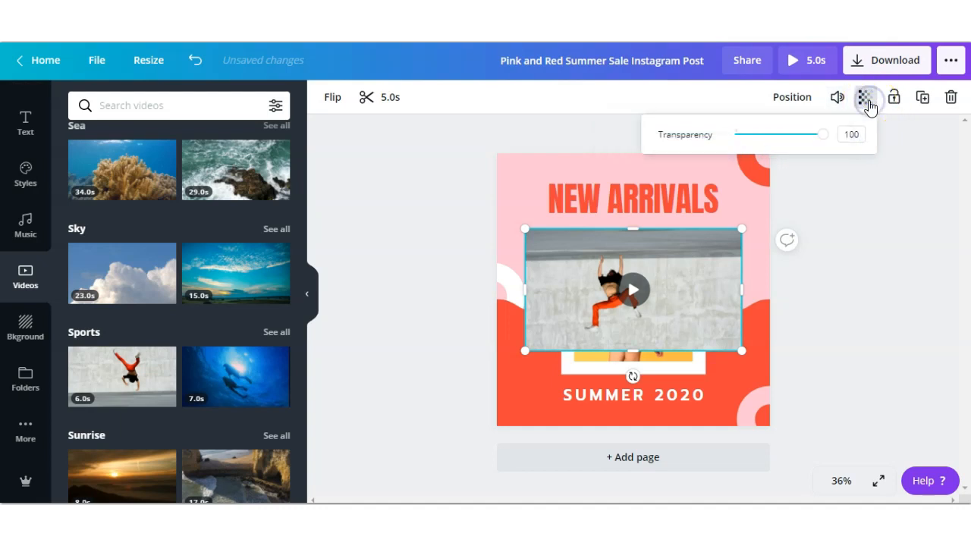
left_click_drag(823, 136, 873, 186)
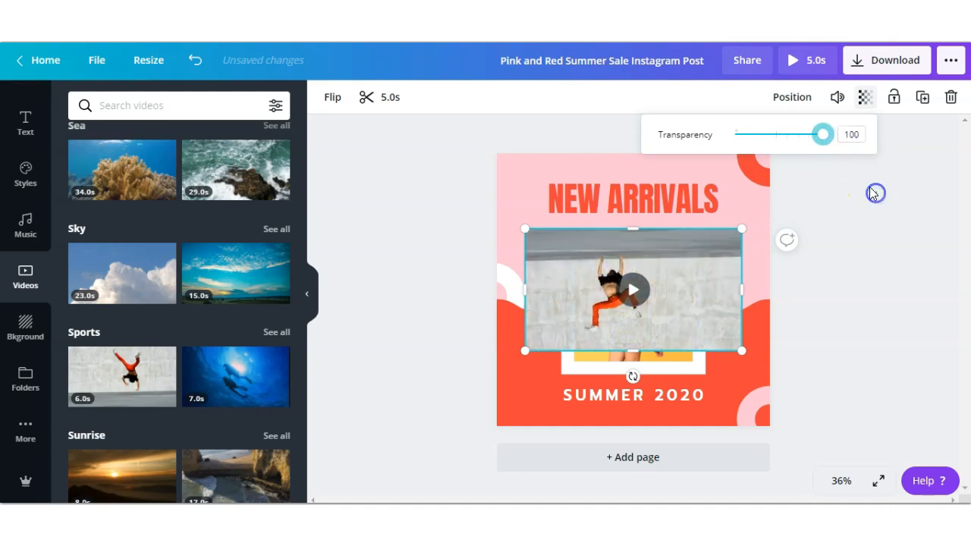
Lock and unlock the video, and delete it from the page.
left_click(892, 97)
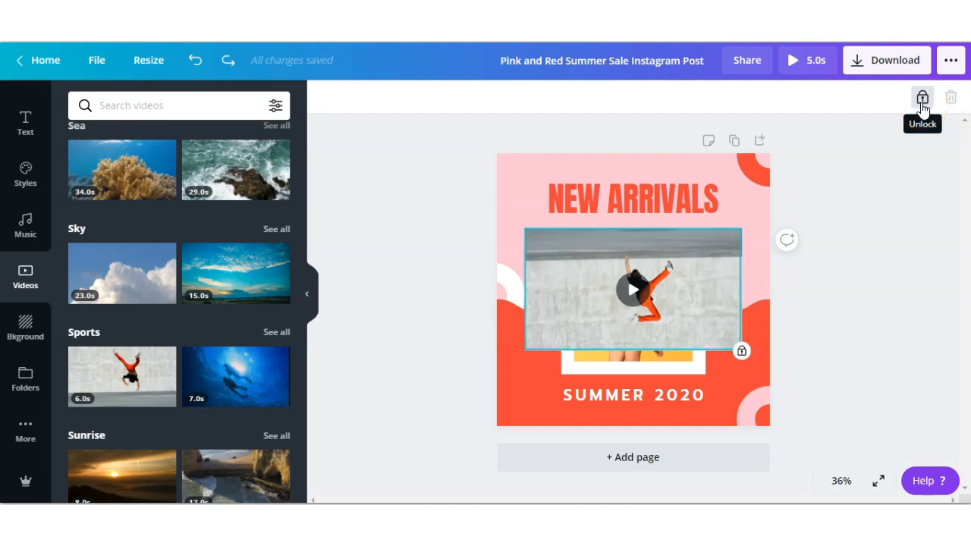
left_click(922, 100)
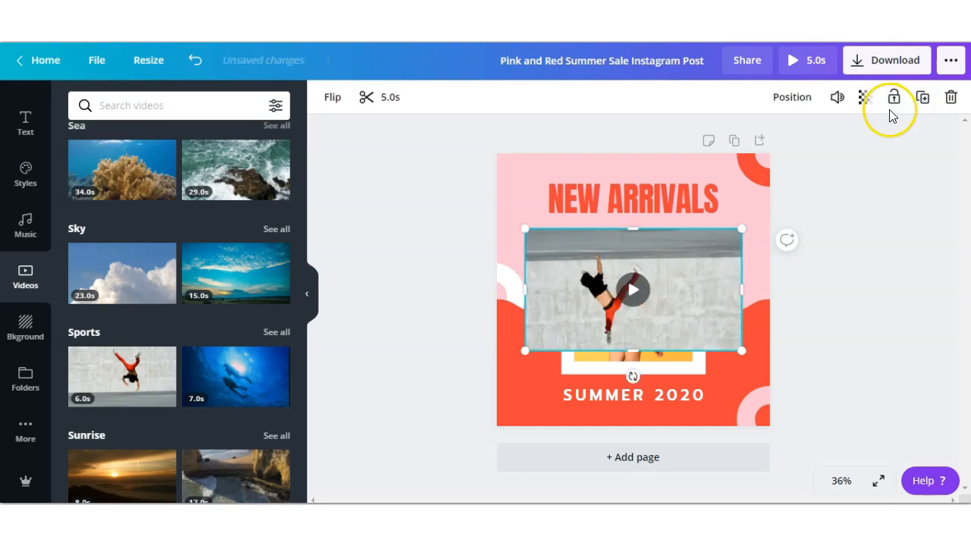
left_click(953, 99)
Look through the available backgrounds, folders, additional apps and integrations, and text options.
left_click(29, 334)
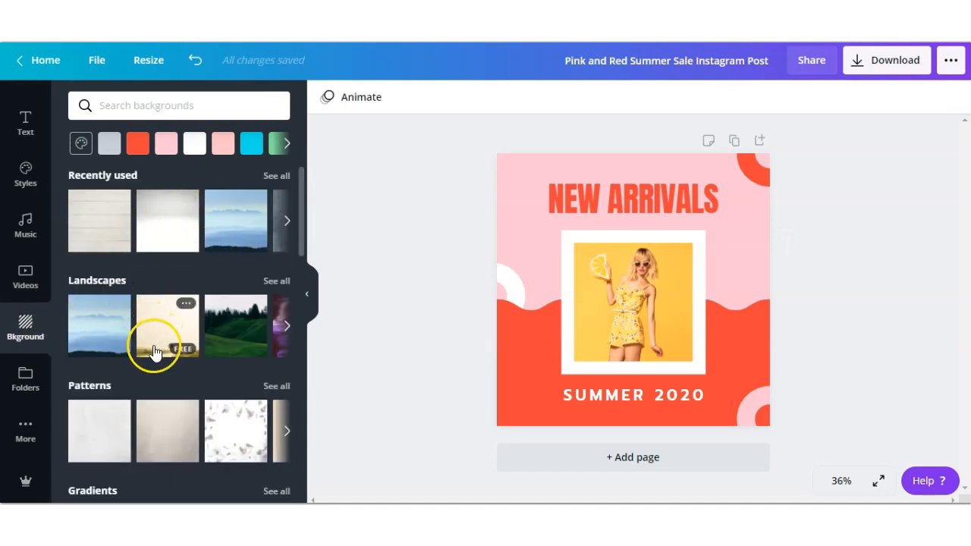
left_click(207, 105)
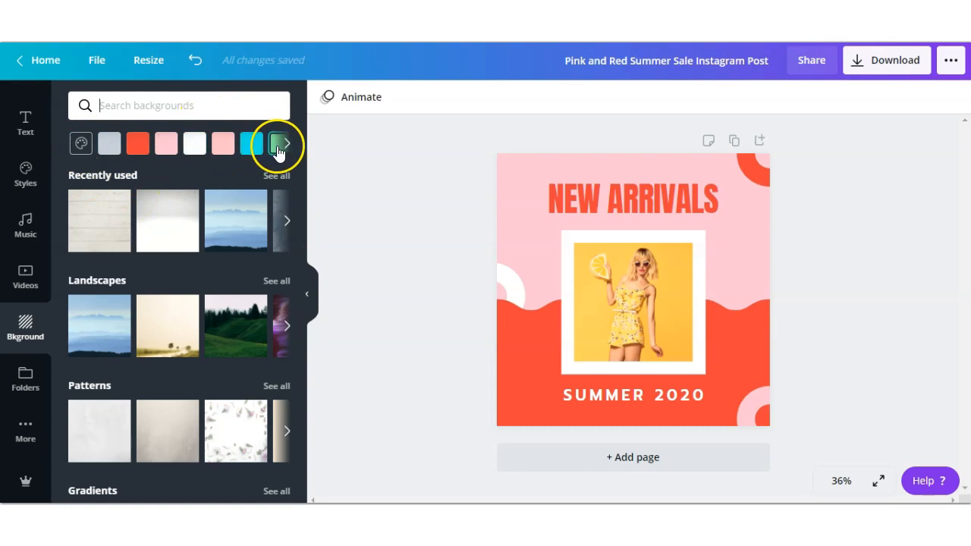
left_click(29, 384)
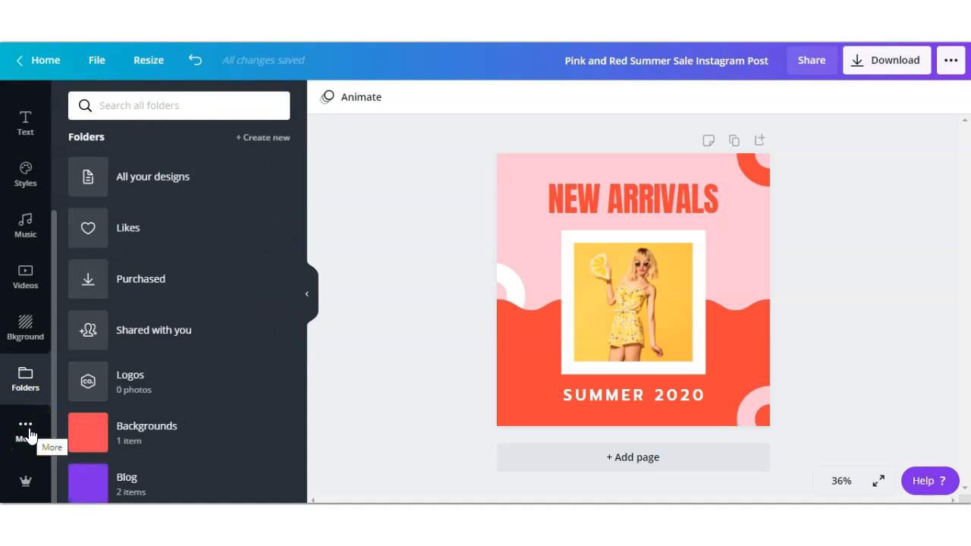
left_click(28, 431)
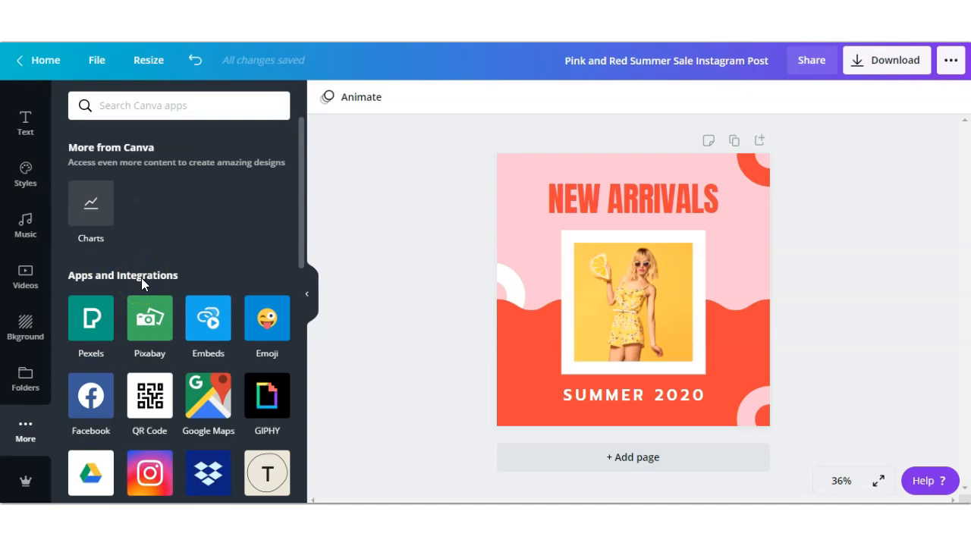
left_click(26, 122)
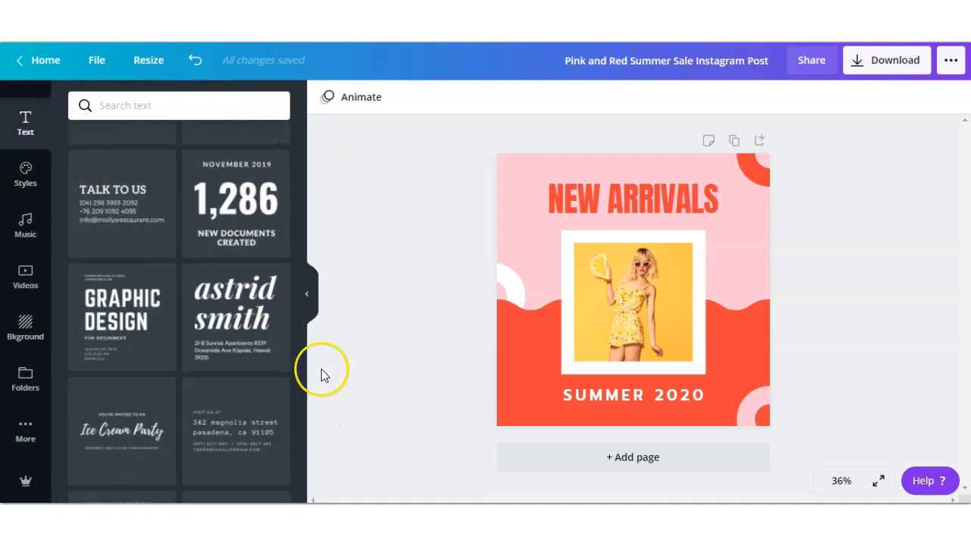
Collapse the side panel, zoom the canvas to 50%, and return the zoom to Fit.
left_click(308, 297)
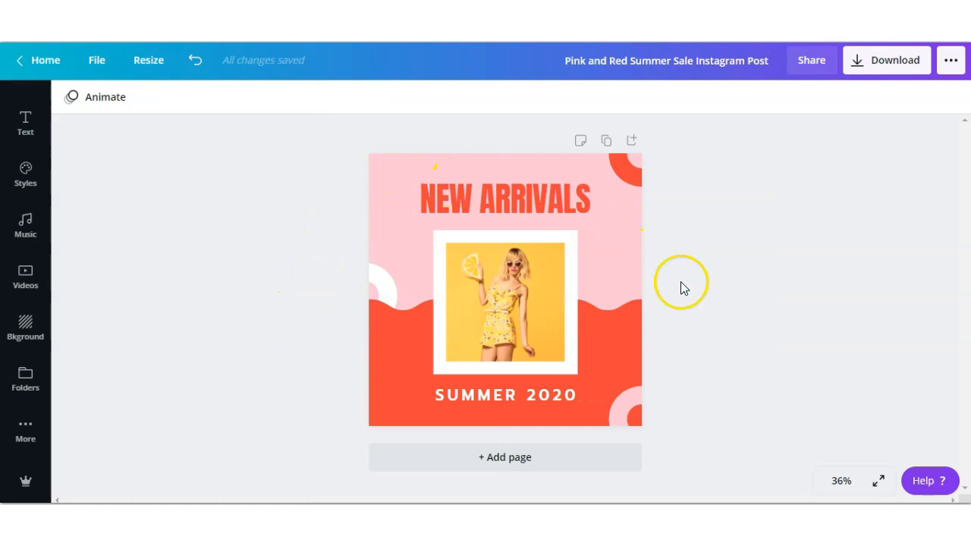
left_click(843, 481)
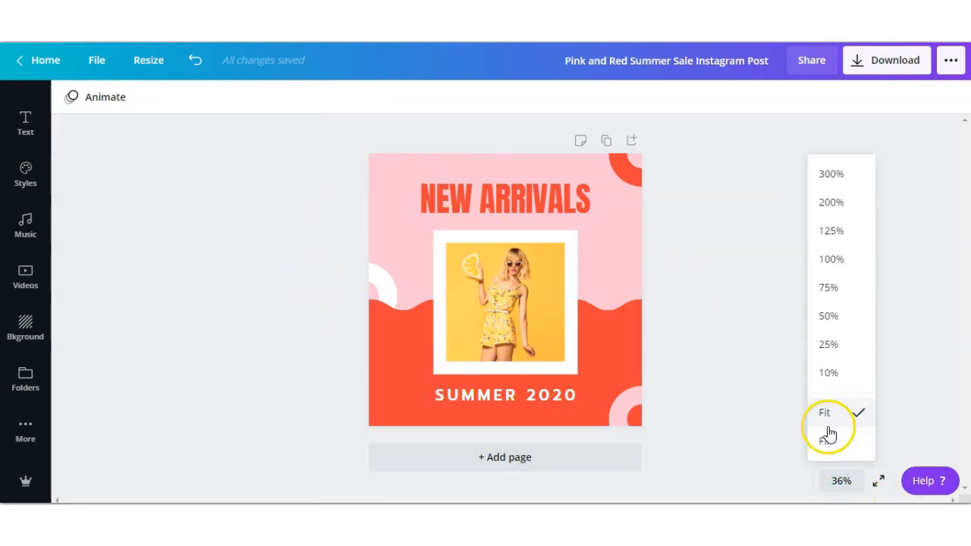
left_click(841, 313)
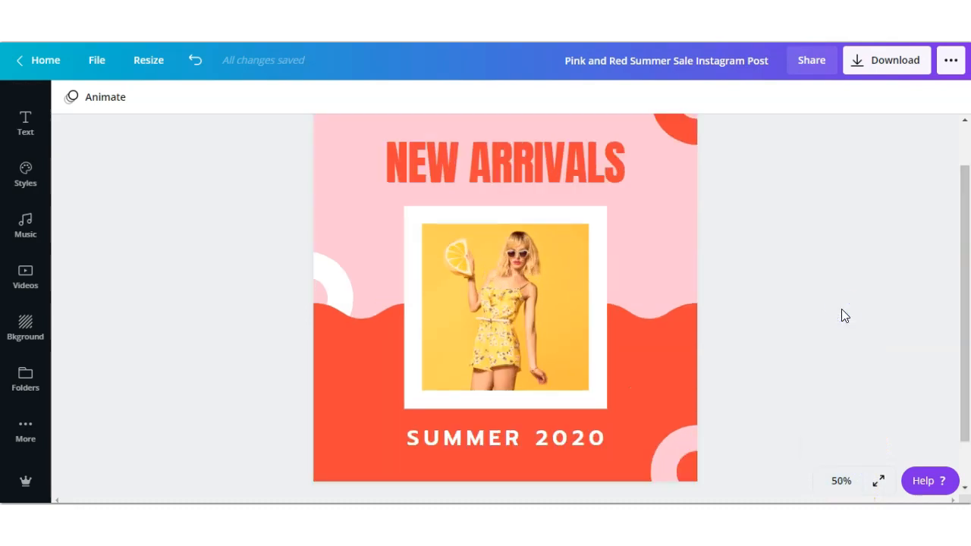
left_click(850, 488)
left_click(842, 410)
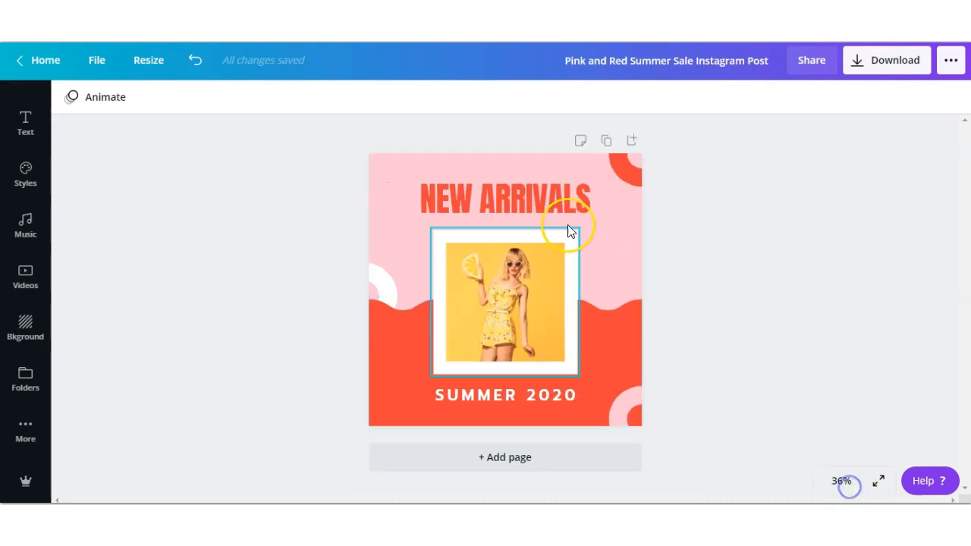
Duplicate the New Arrivals page.
left_click(607, 142)
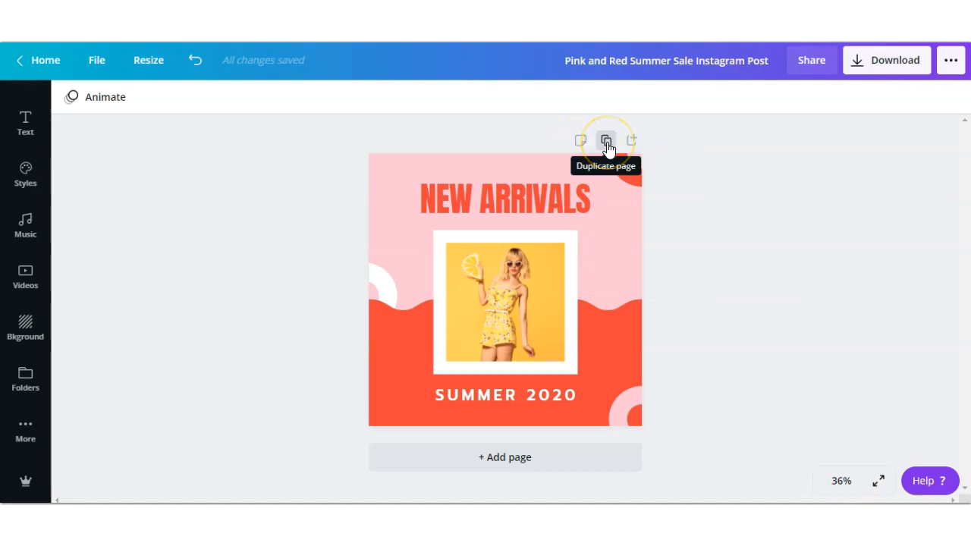
left_click(633, 145)
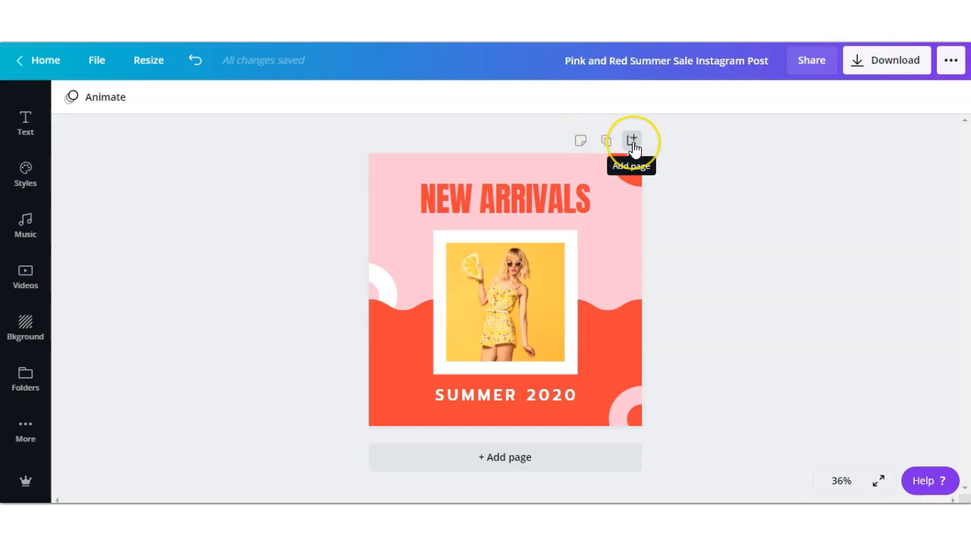
left_click(607, 140)
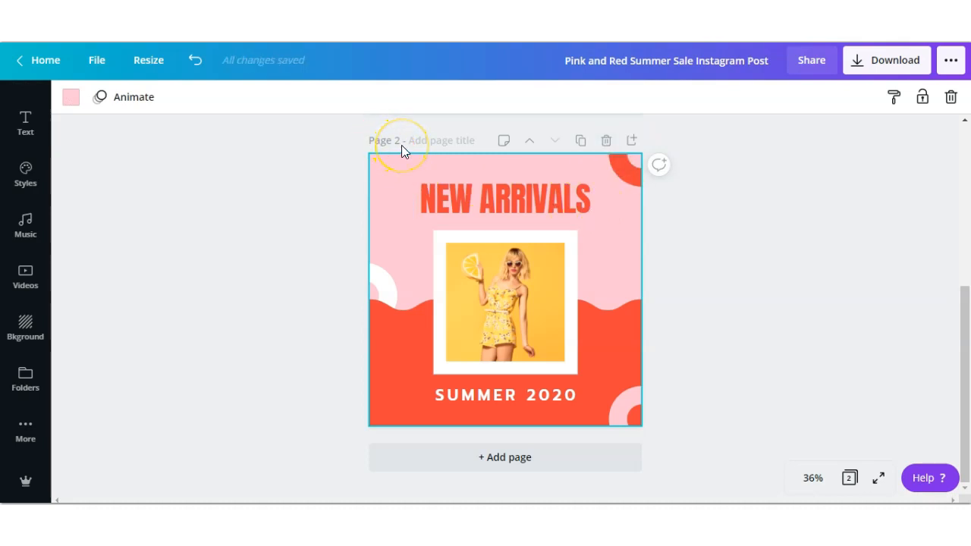
scroll(401, 145, "up", 4)
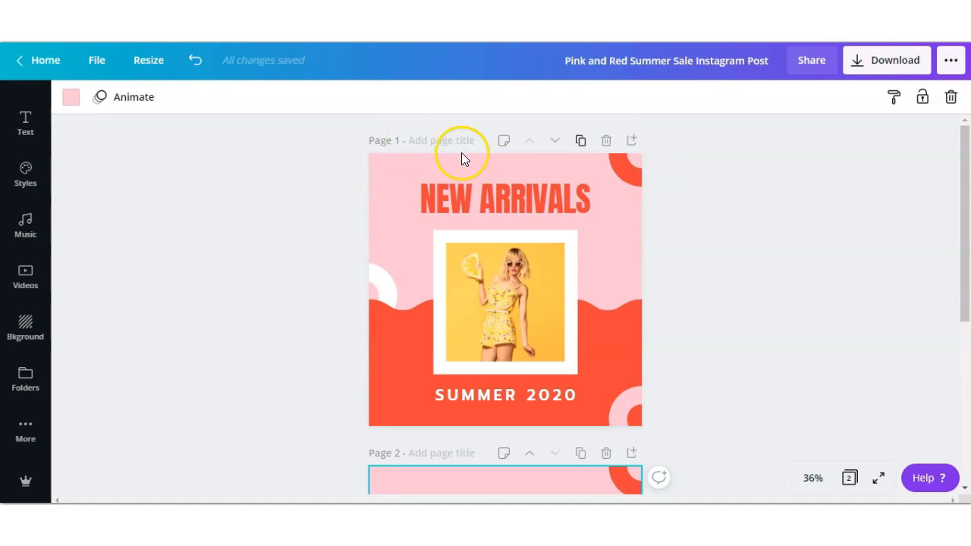
Add a blank page directly after the first page and compare it with the original design.
left_click(631, 140)
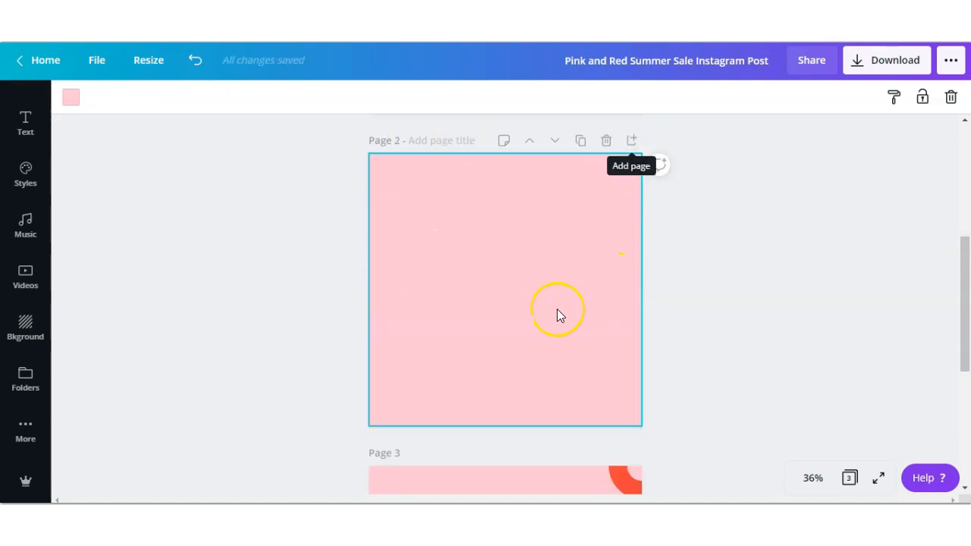
scroll(513, 314, "up", 4)
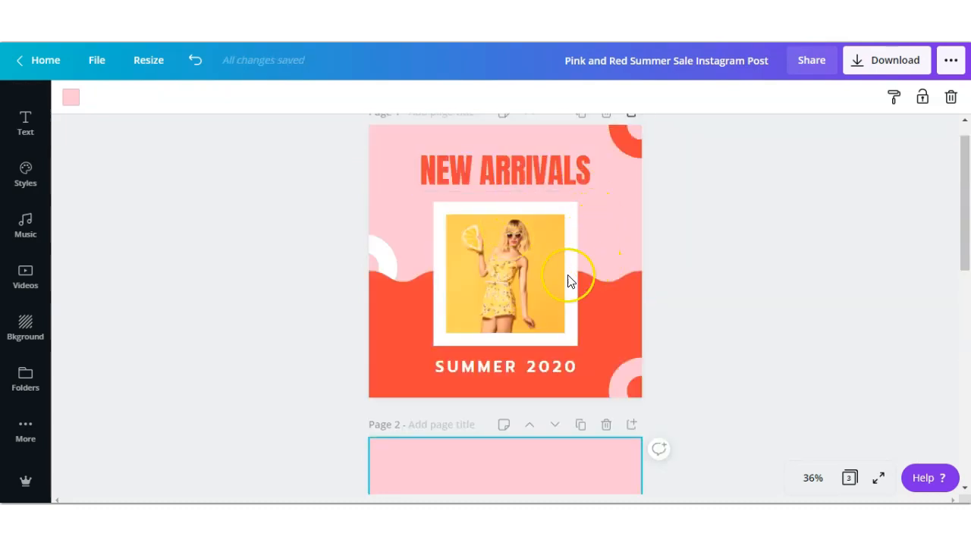
scroll(531, 307, "down", 1)
scroll(503, 311, "down", 3)
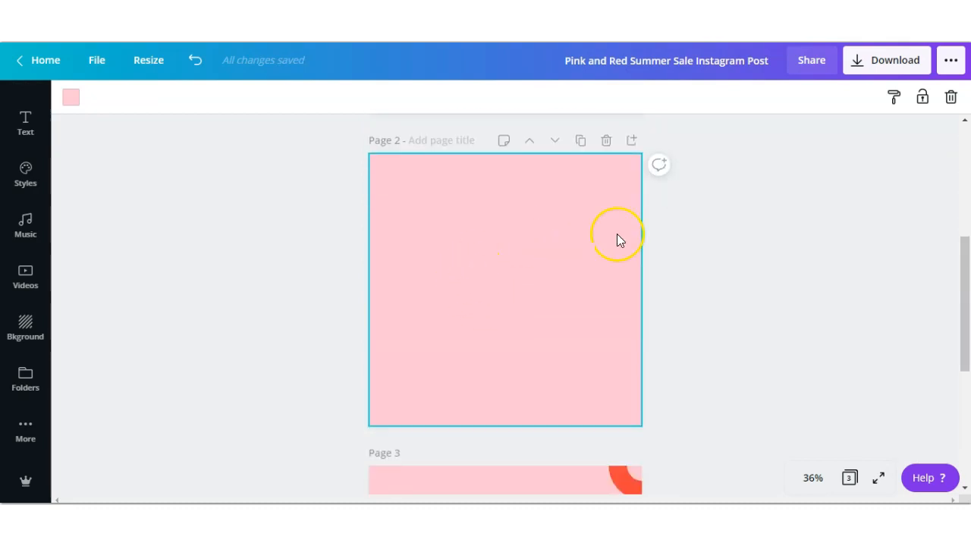
scroll(509, 375, "up", 4)
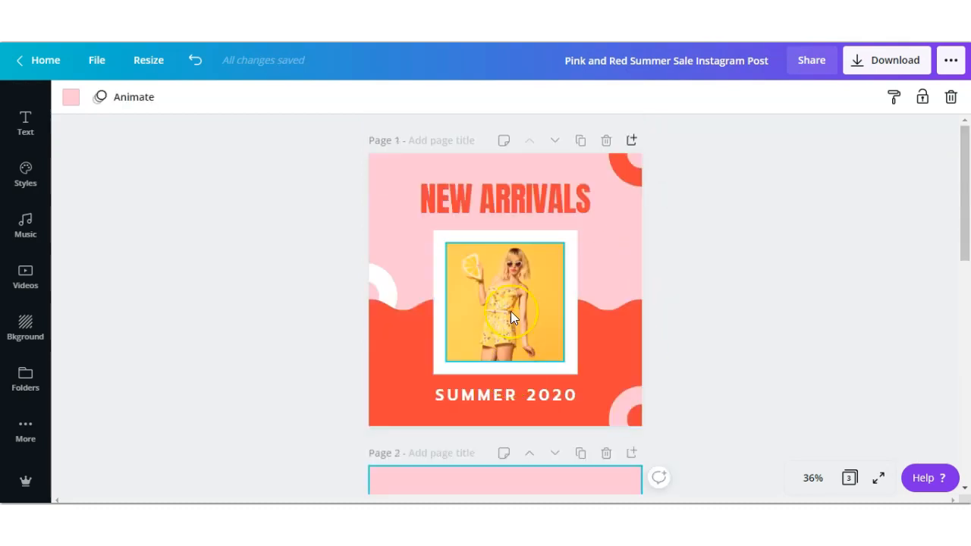
Title the first page "test" and move it down one position in the page order.
left_click(468, 139)
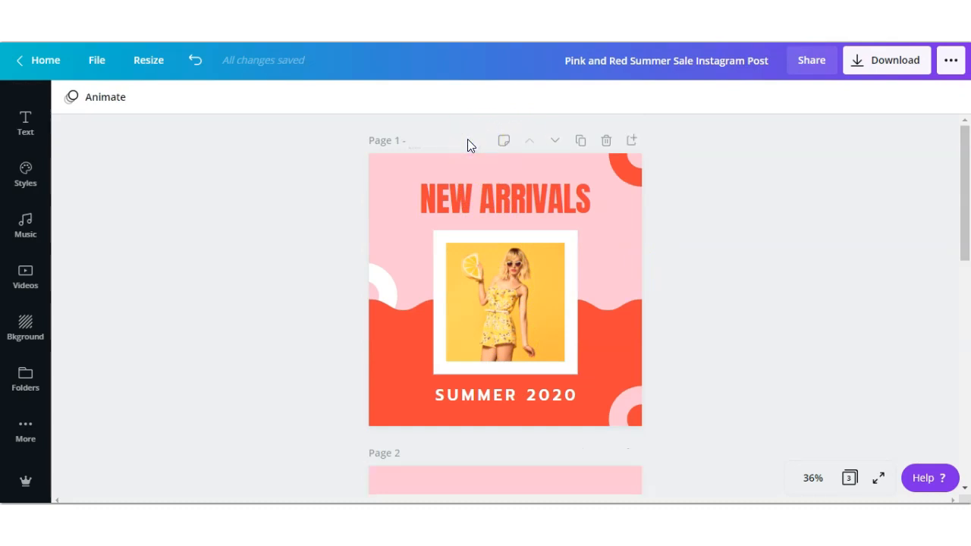
type("test")
left_click(530, 141)
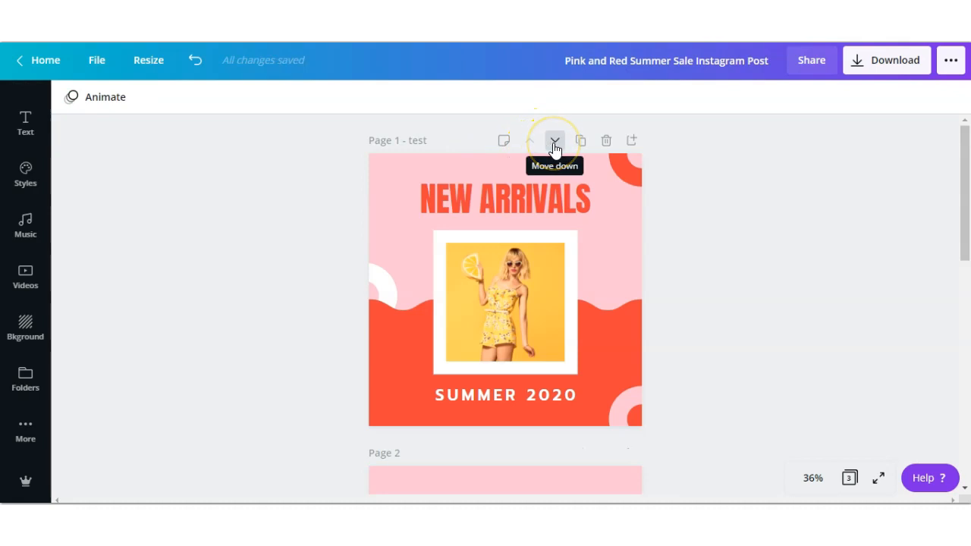
left_click(555, 144)
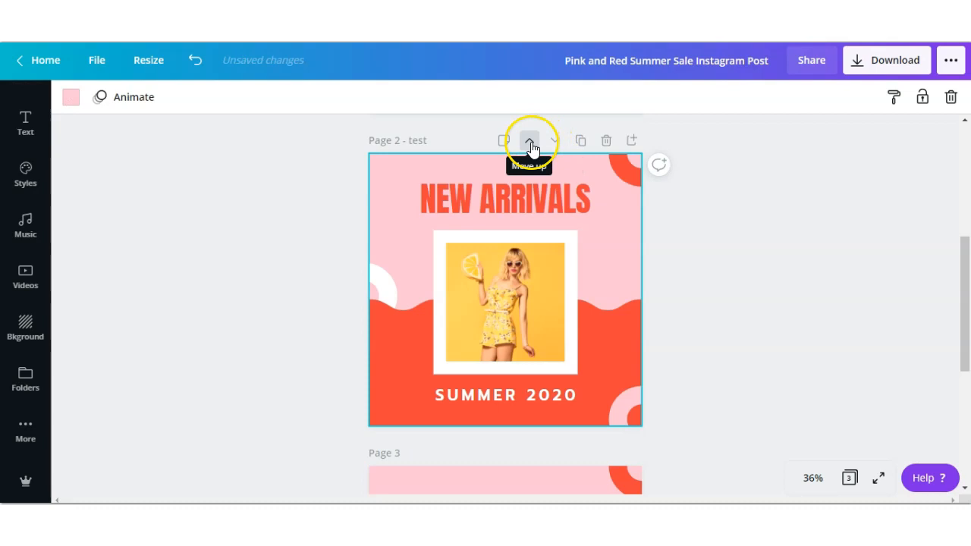
Delete the extra pages so only one New Arrivals page remains, and add a blank page after it.
left_click(606, 141)
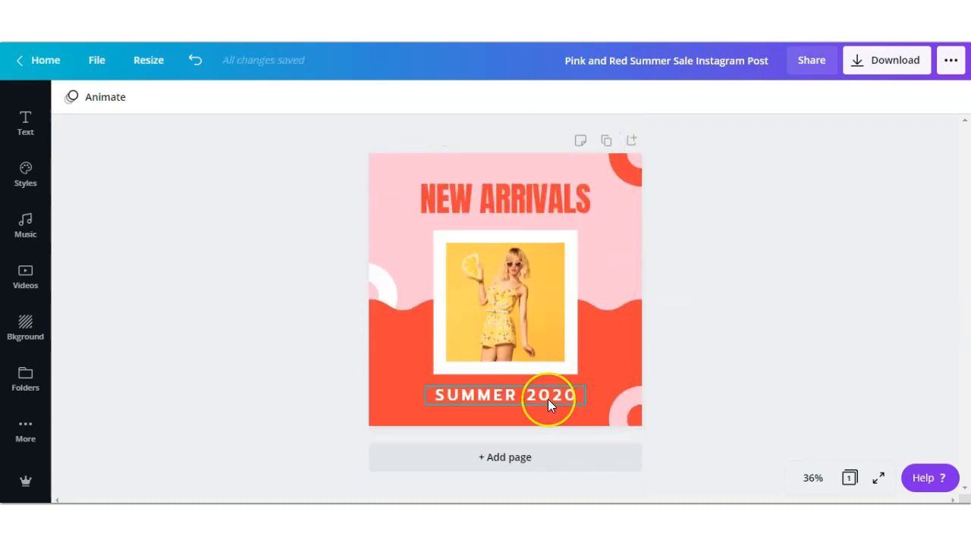
left_click(515, 464)
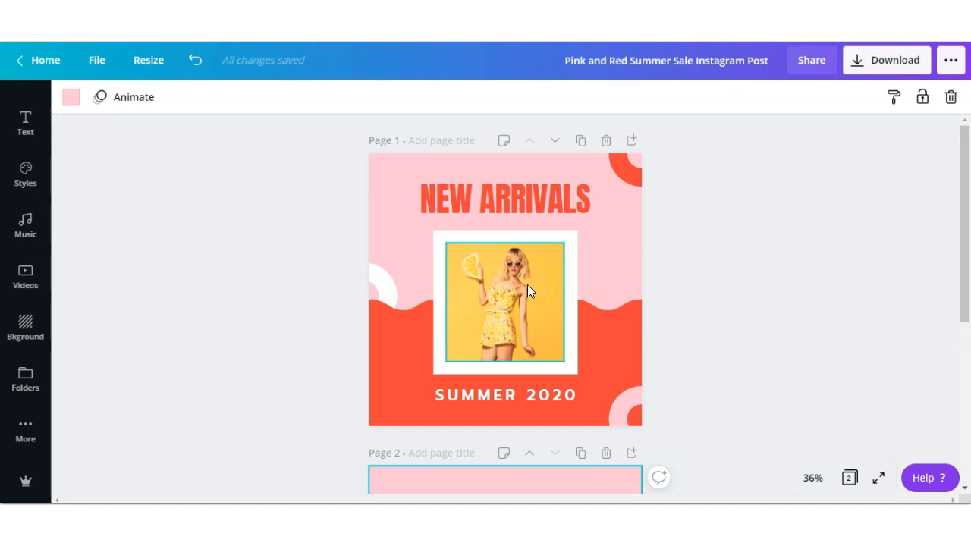
Duplicate the first page, select the NEW ARRIVALS heading on the copy, and delete the duplicated page.
left_click(612, 225)
left_click(534, 197)
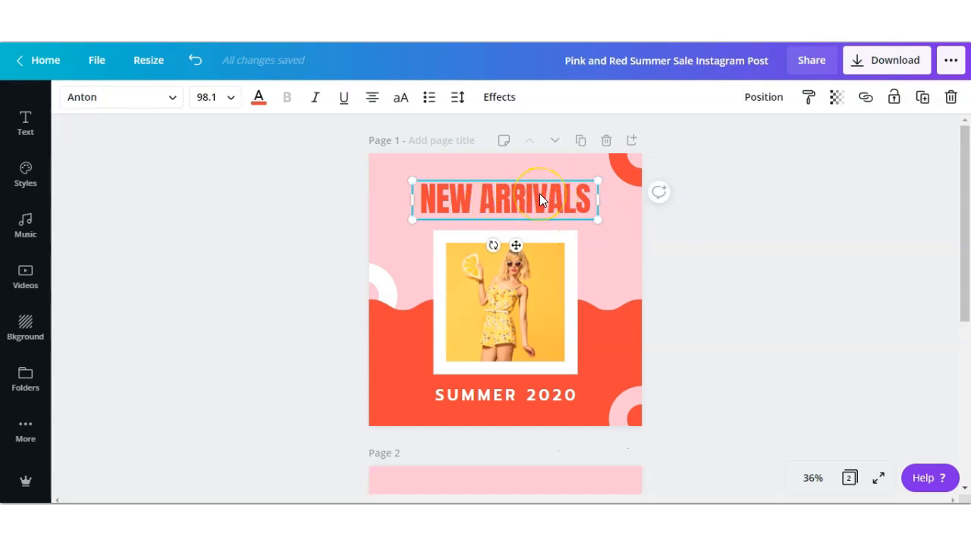
left_click(581, 142)
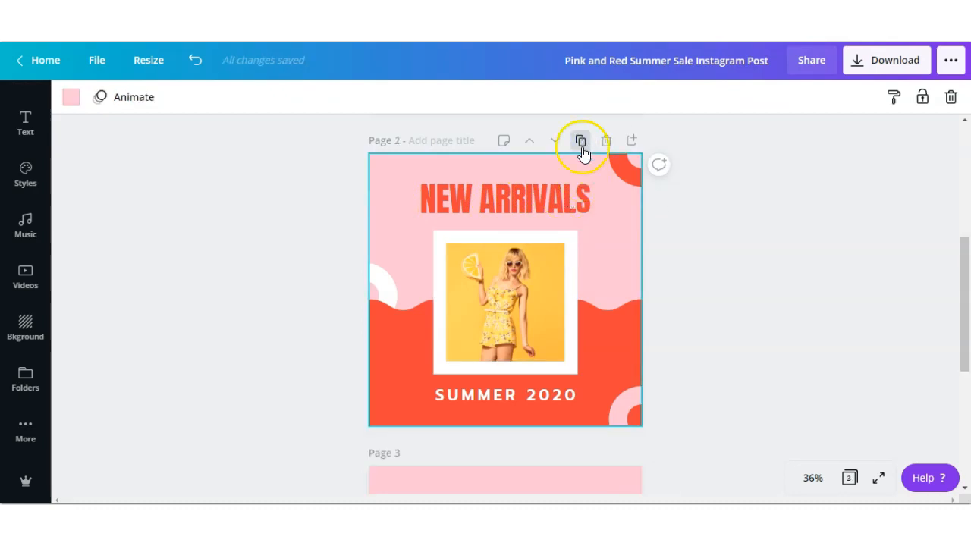
left_click(547, 200)
scroll(540, 229, "up", 1)
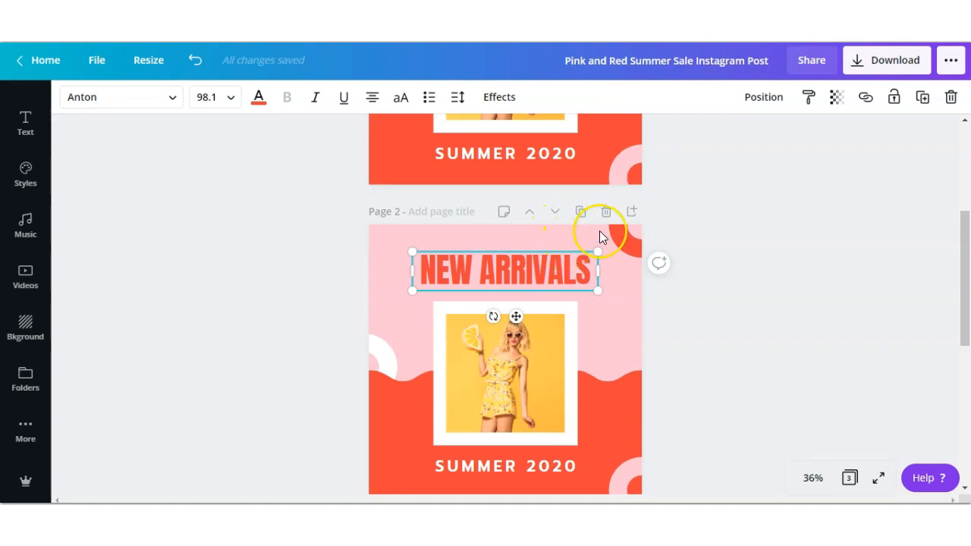
left_click(606, 212)
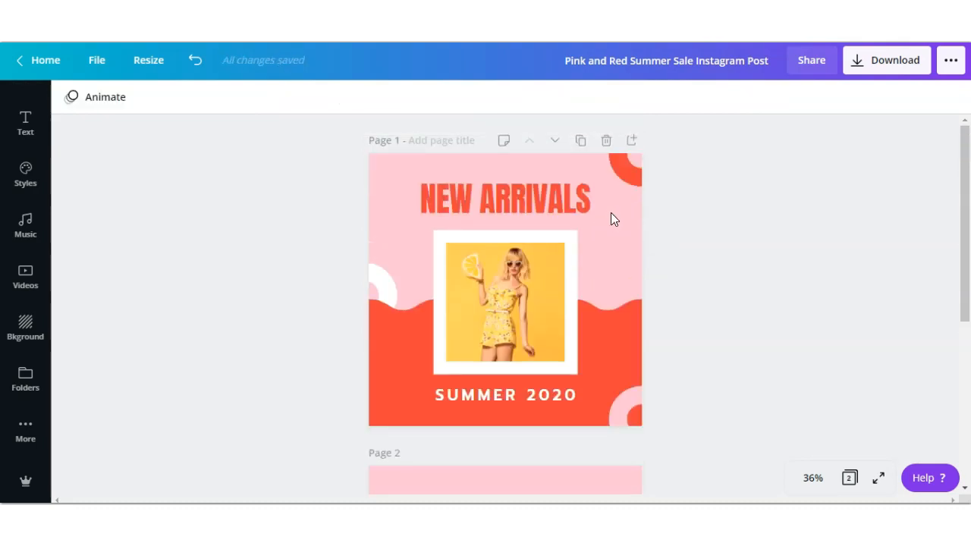
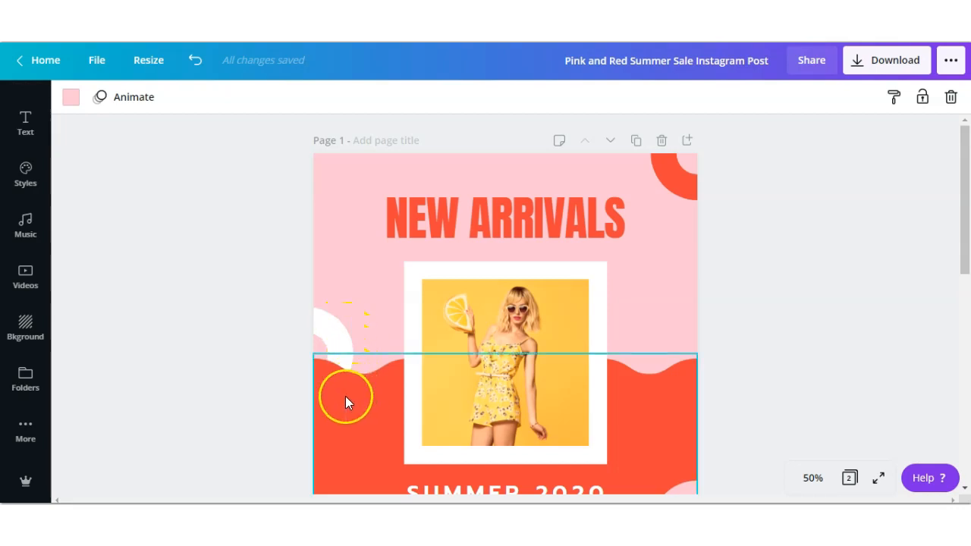
Examine the editing options for the white ring shape and the NEW ARRIVALS heading's font, size and colour.
left_click(333, 339)
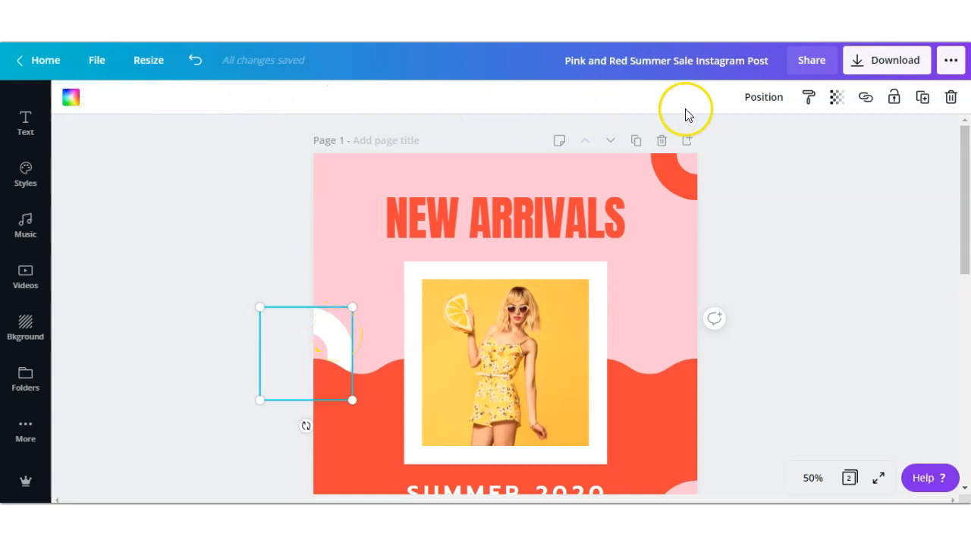
left_click(525, 212)
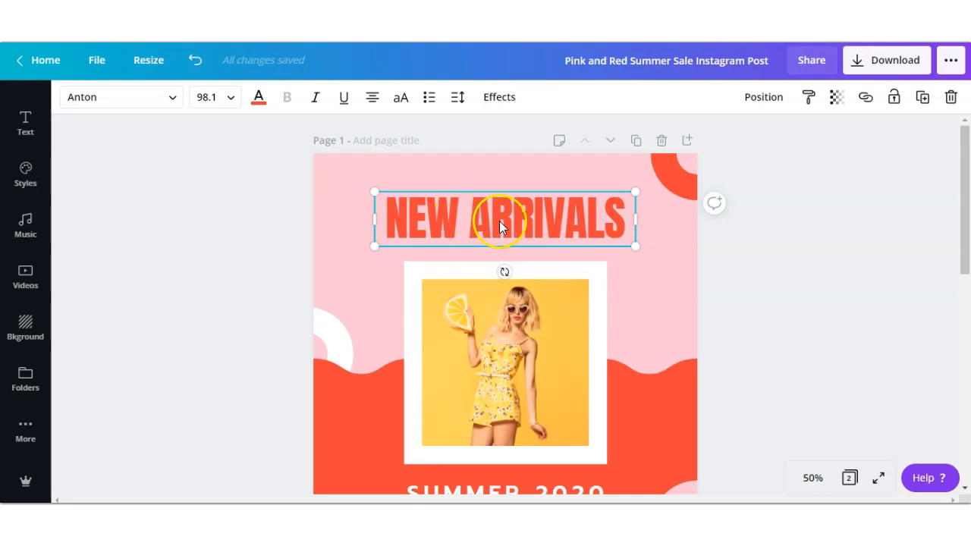
left_click(173, 100)
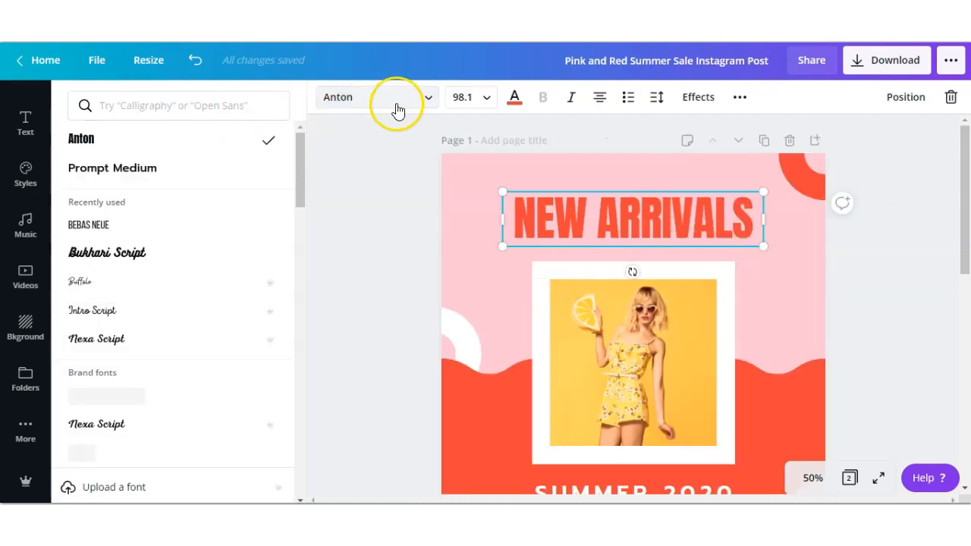
left_click(489, 98)
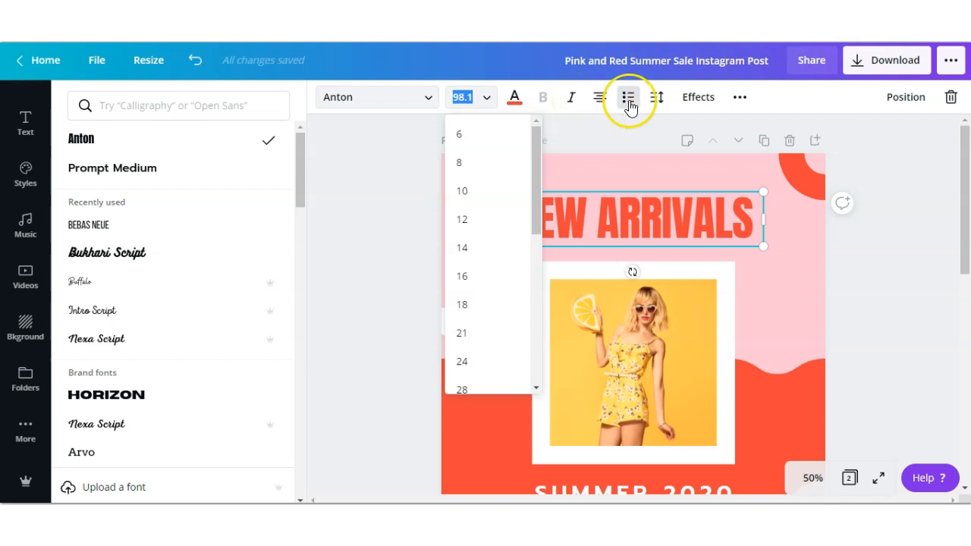
left_click(513, 99)
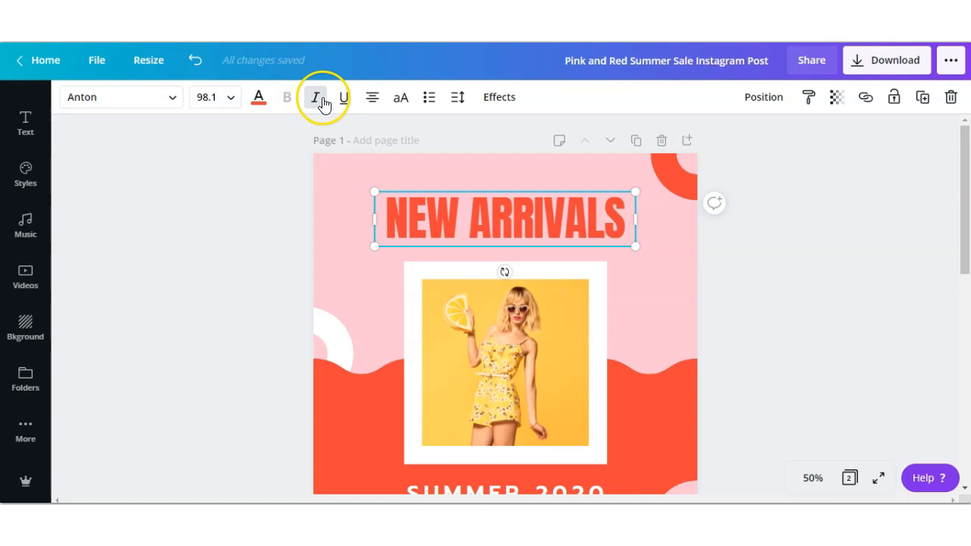
Cycle the NEW ARRIVALS heading through the other text alignments and return it to centred.
left_click(372, 99)
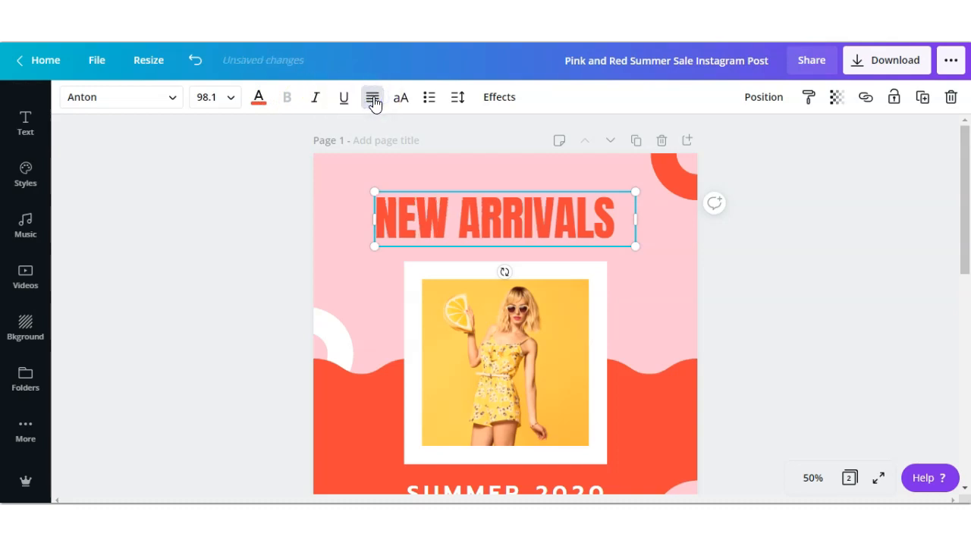
left_click(374, 101)
left_click(374, 101)
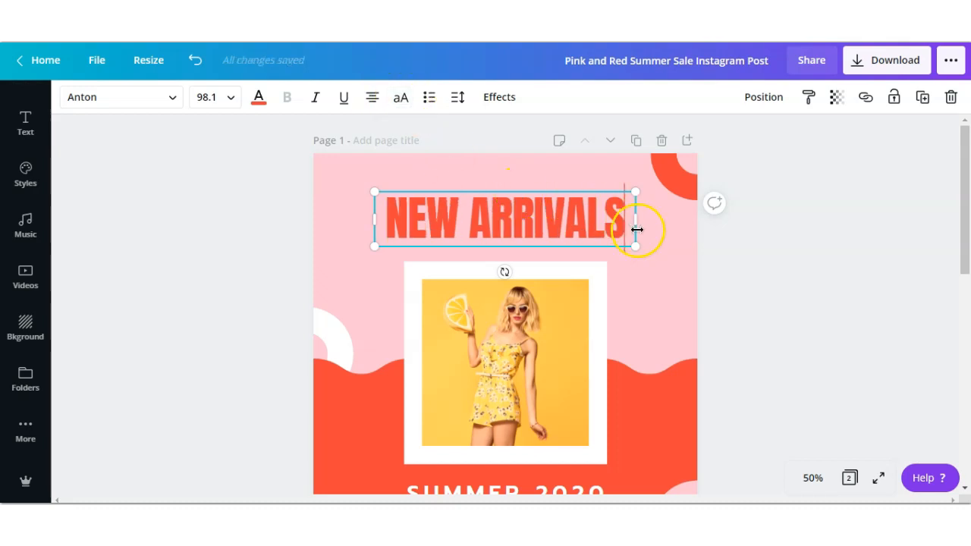
Replace the word ARRIVALS in the page heading with "collection".
left_click_drag(628, 219, 469, 220)
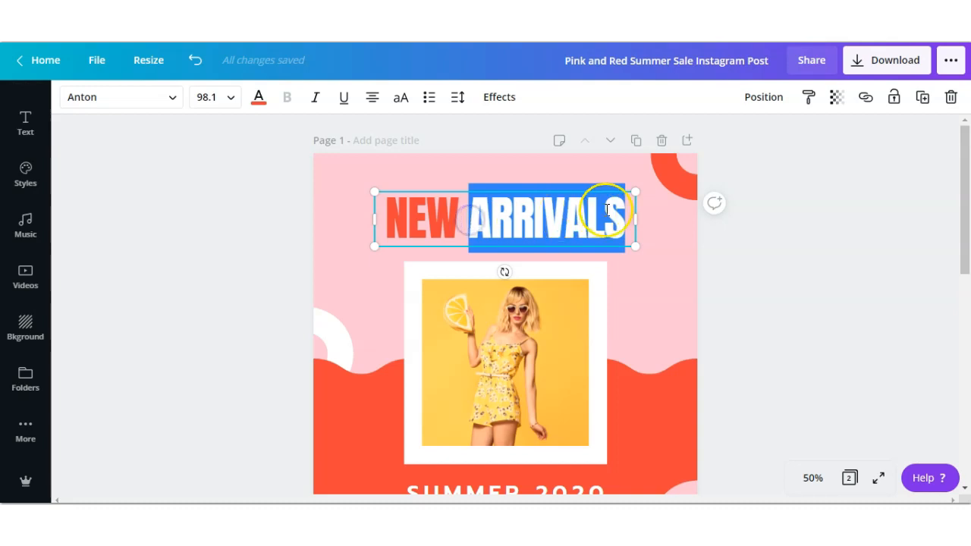
left_click(628, 217)
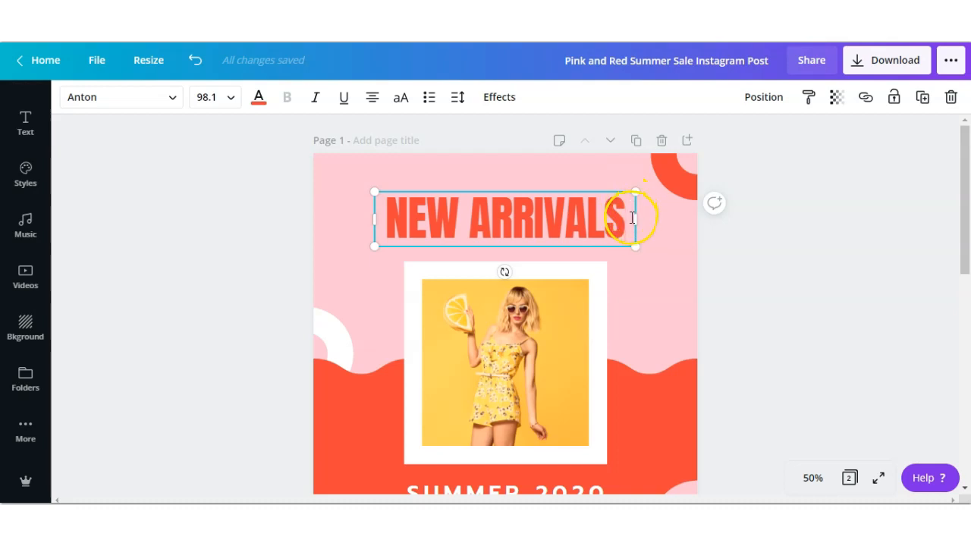
left_click_drag(627, 221, 479, 218)
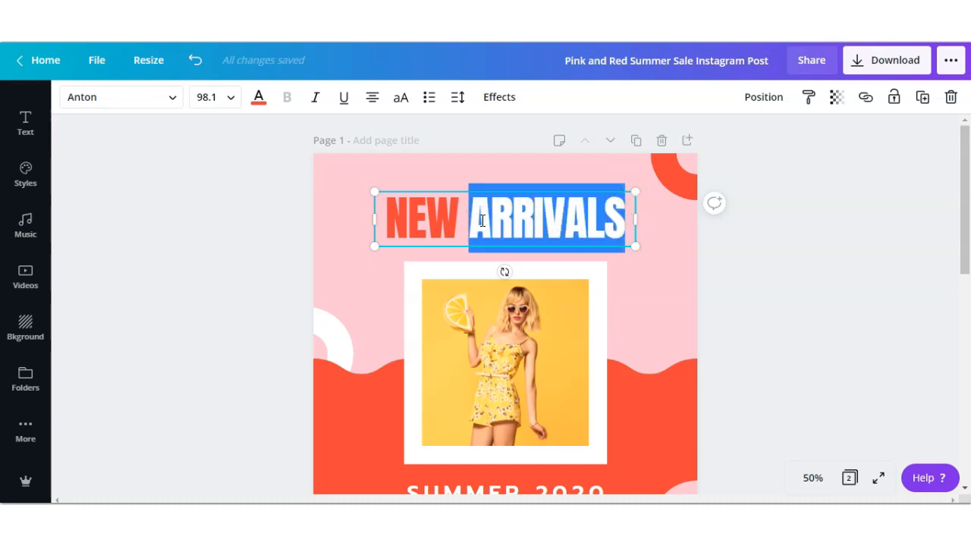
key("BackSpace")
type("collect")
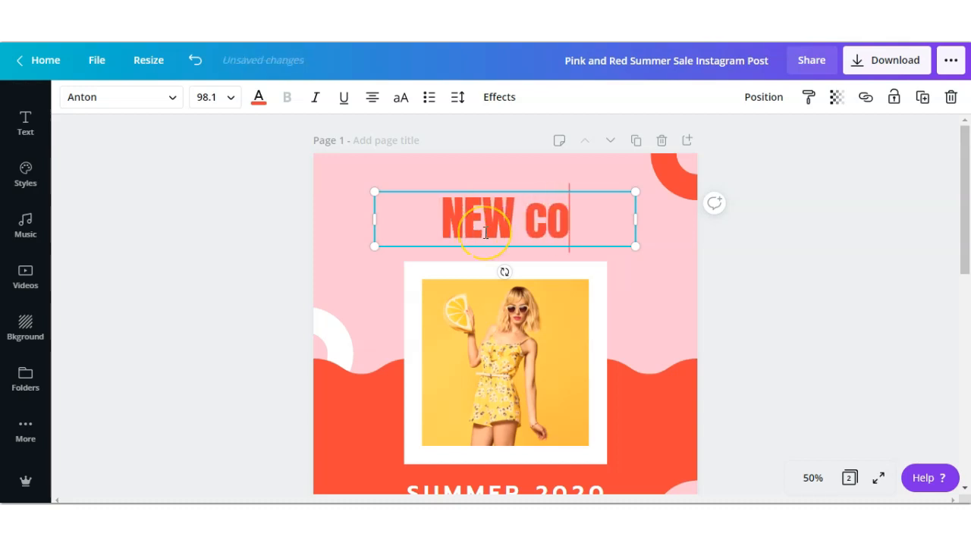
type("ions")
key("BackSpace")
left_click(482, 227)
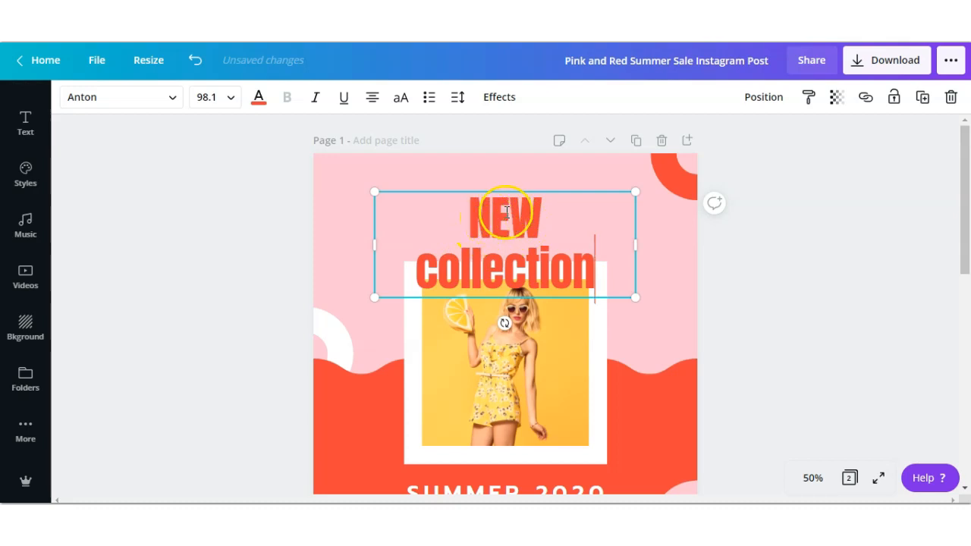
Convert the word "collection" in the heading to uppercase.
left_click(460, 284)
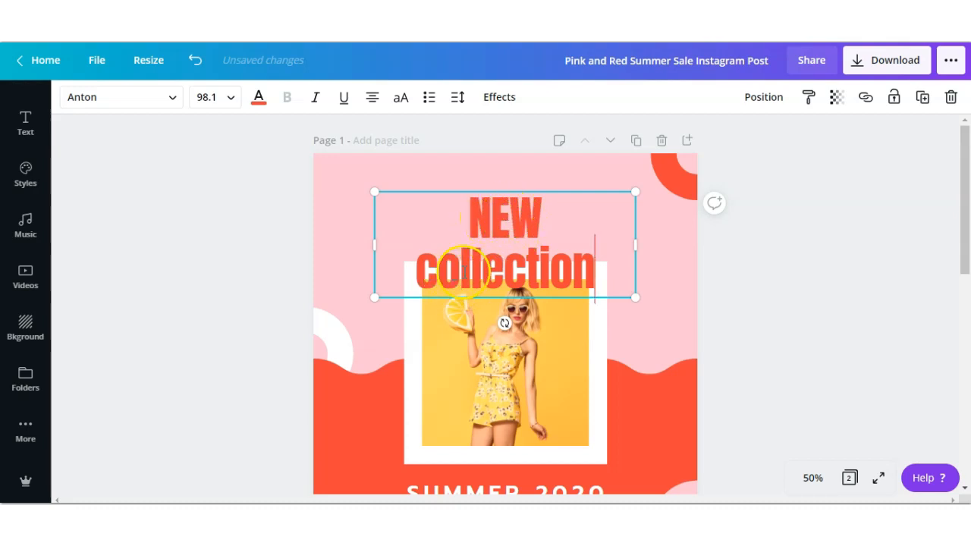
left_click(618, 265)
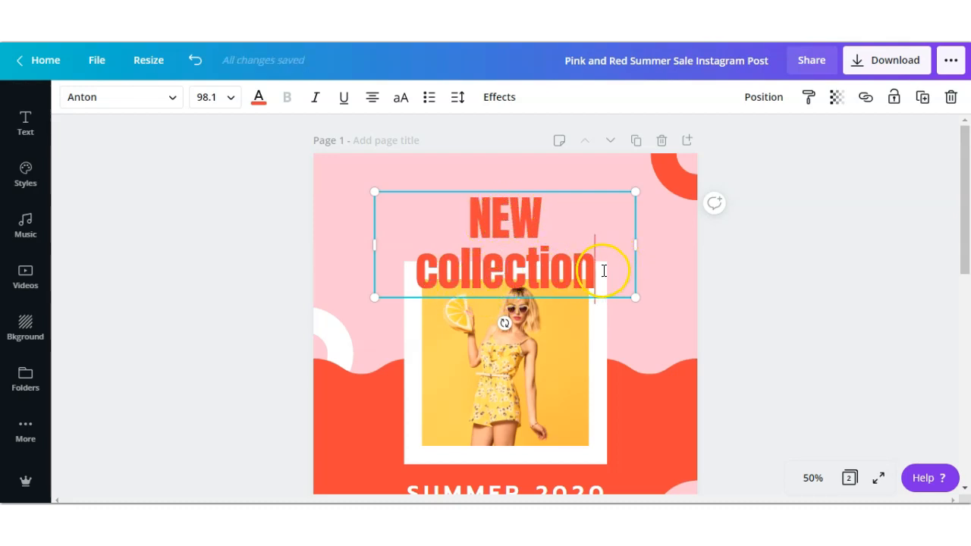
left_click_drag(603, 271, 424, 276)
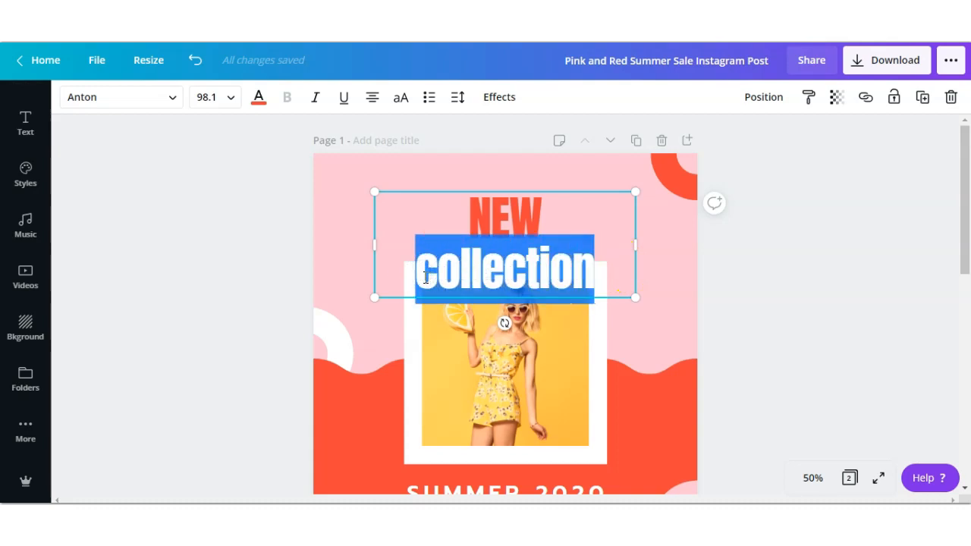
left_click(401, 98)
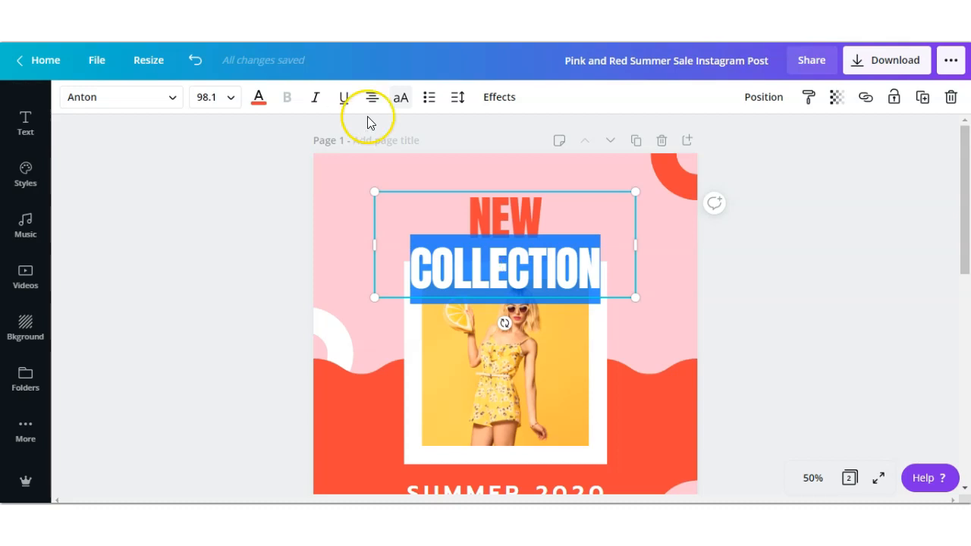
Try the heading as a bulleted list and a numbered list, and return it to plain text.
left_click(429, 98)
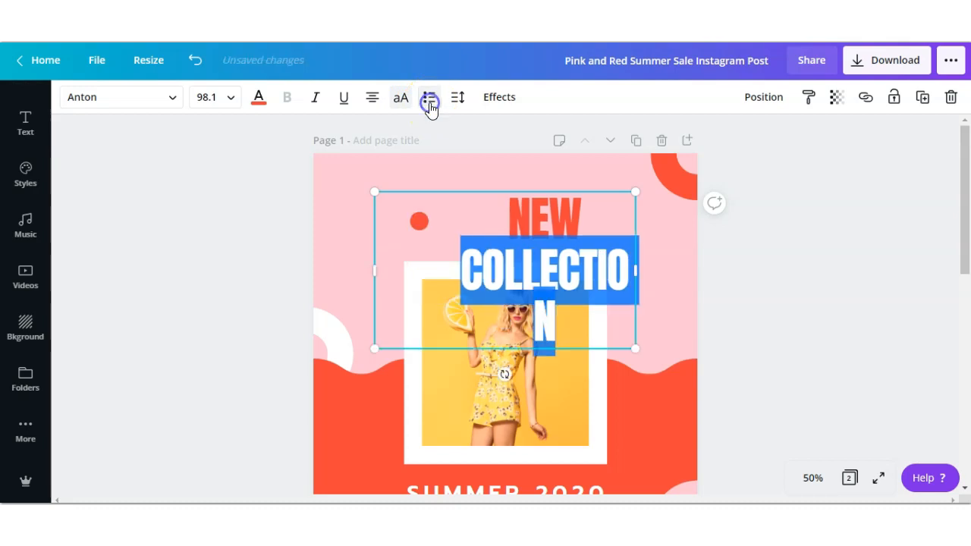
left_click(429, 102)
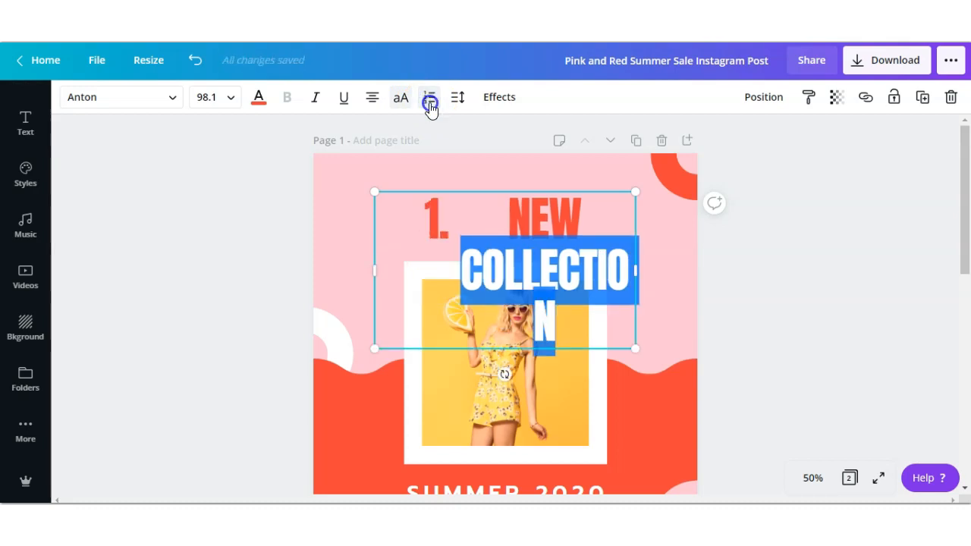
left_click(429, 106)
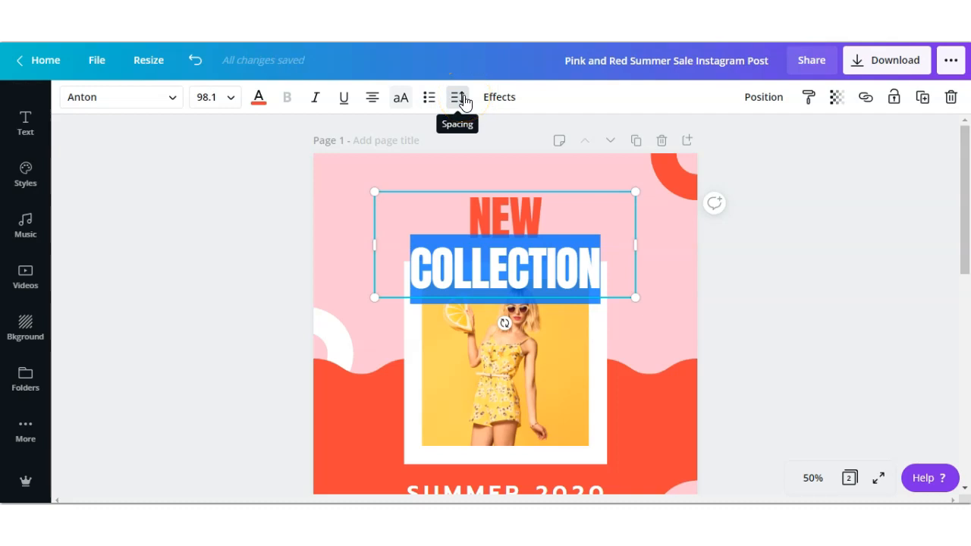
Widen the NEW COLLECTION heading's letter spacing to 342.
left_click(463, 100)
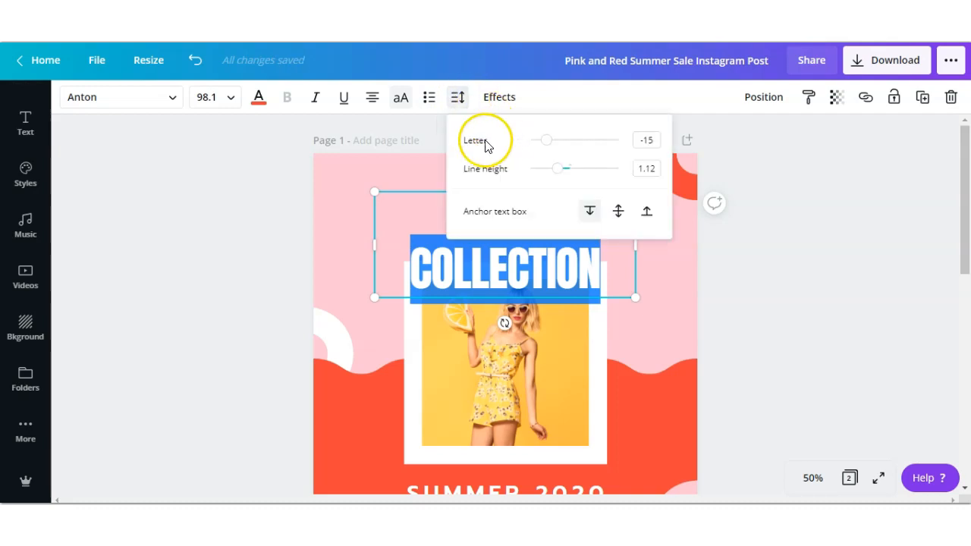
left_click_drag(547, 140, 579, 140)
left_click(733, 260)
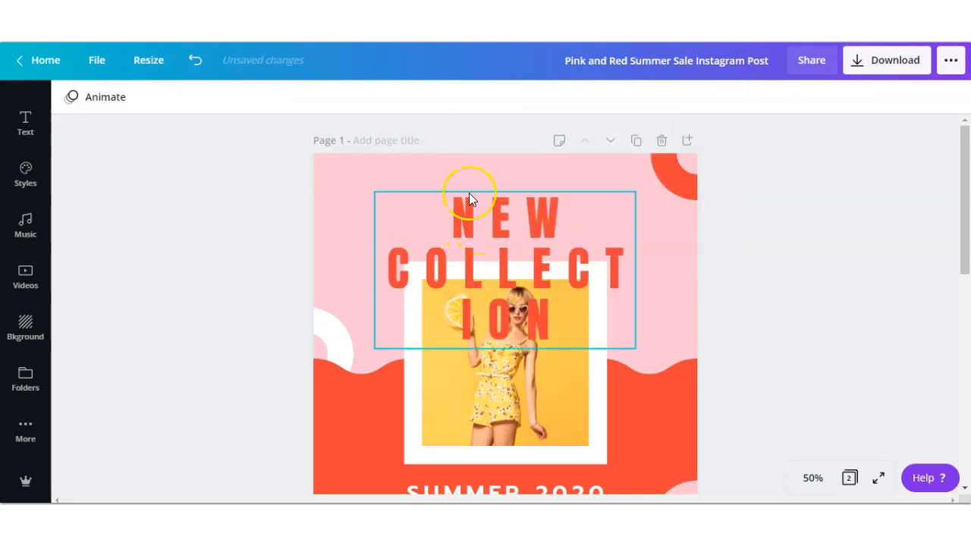
Reduce the line height of the NEW COLLECTION heading to bring its lines closer together.
left_click(491, 223)
left_click(459, 99)
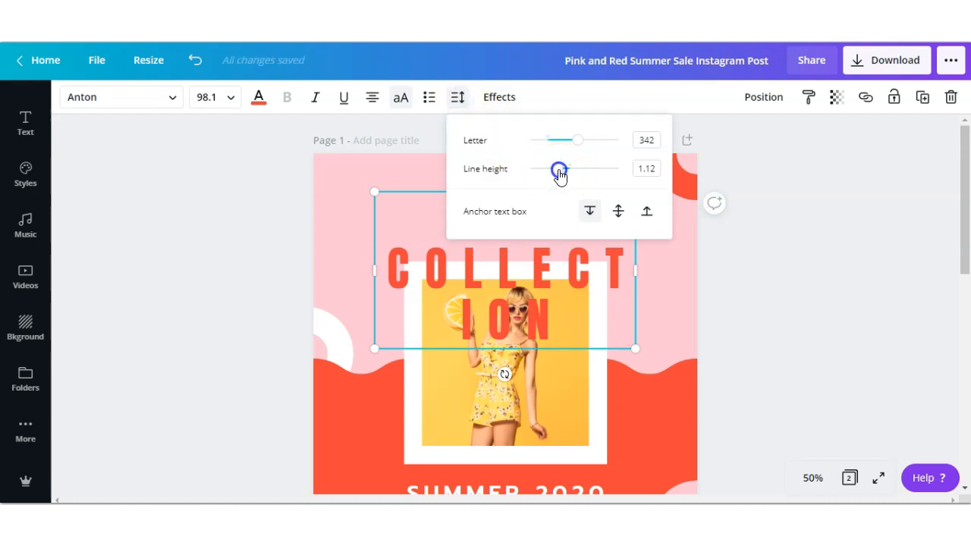
mouse_move(558, 175)
left_mouse_down()
mouse_move(535, 175)
mouse_move(546, 167)
left_mouse_up()
left_click(763, 283)
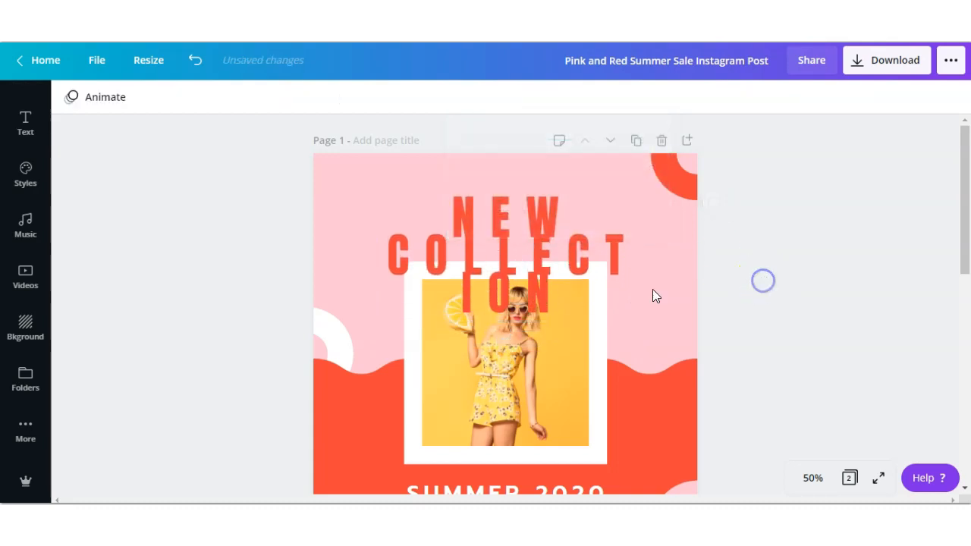
Undo the heading's line height and letter spacing changes.
left_click(500, 262)
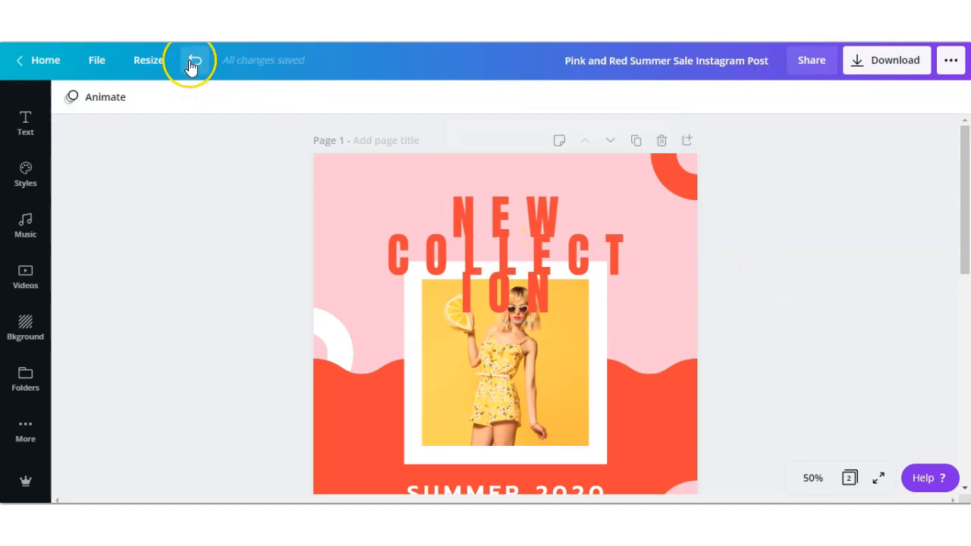
left_click(199, 59)
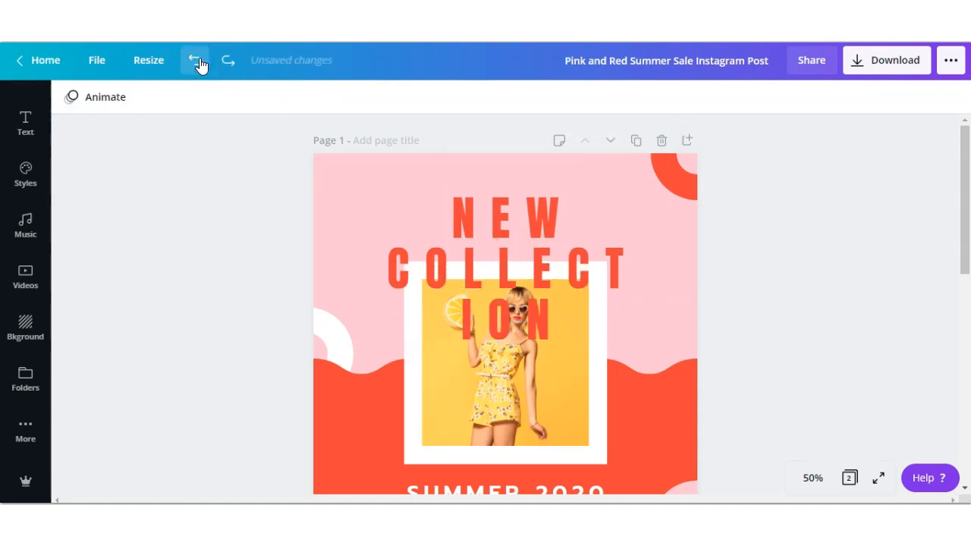
left_click(197, 62)
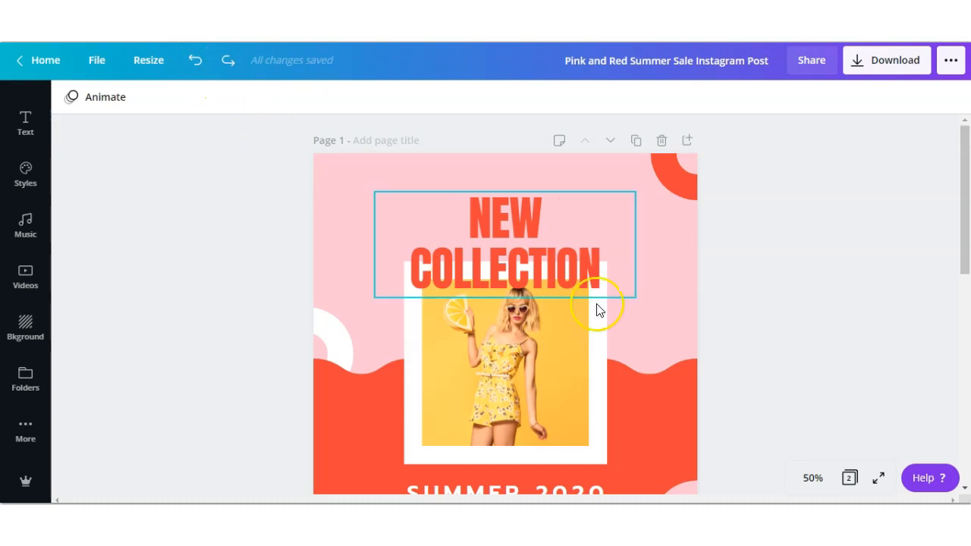
Widen the NEW COLLECTION heading onto one line, move it above the photo and enlarge it to the full page width, font size 112.
left_click(528, 235)
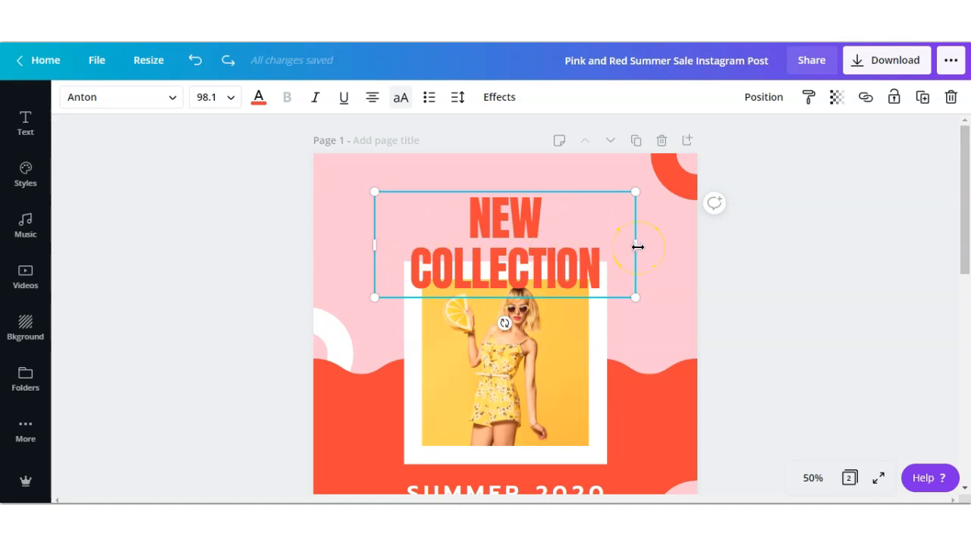
left_click_drag(639, 247, 710, 245)
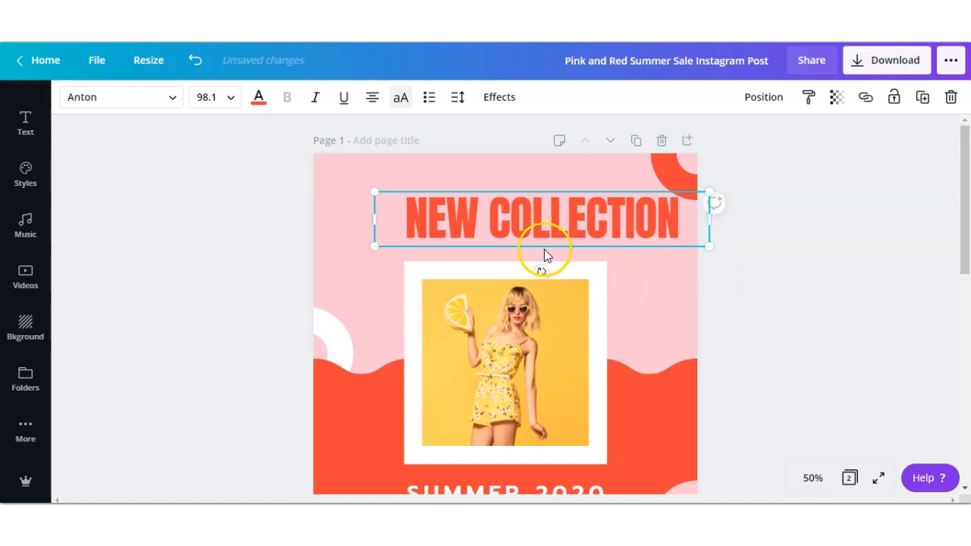
left_click_drag(528, 223, 504, 217)
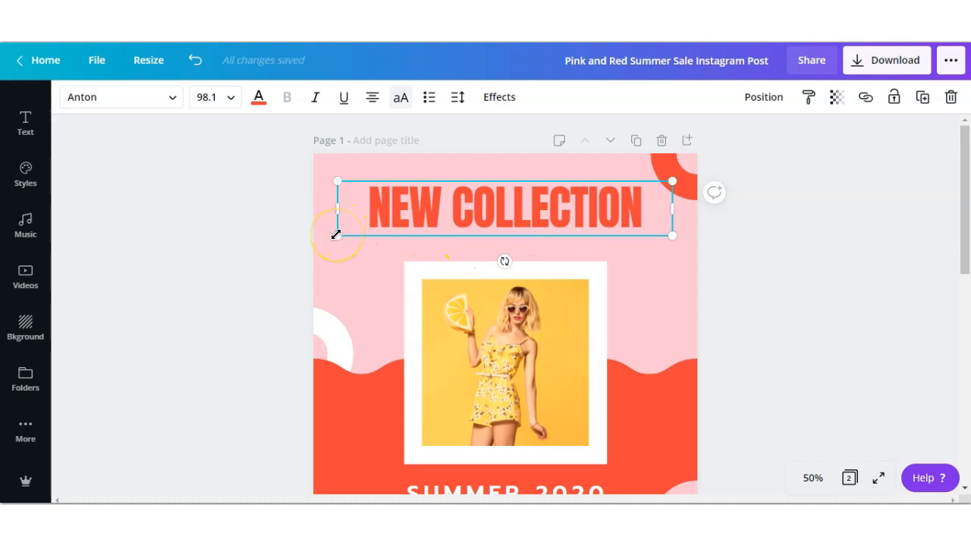
left_click_drag(333, 237, 316, 247)
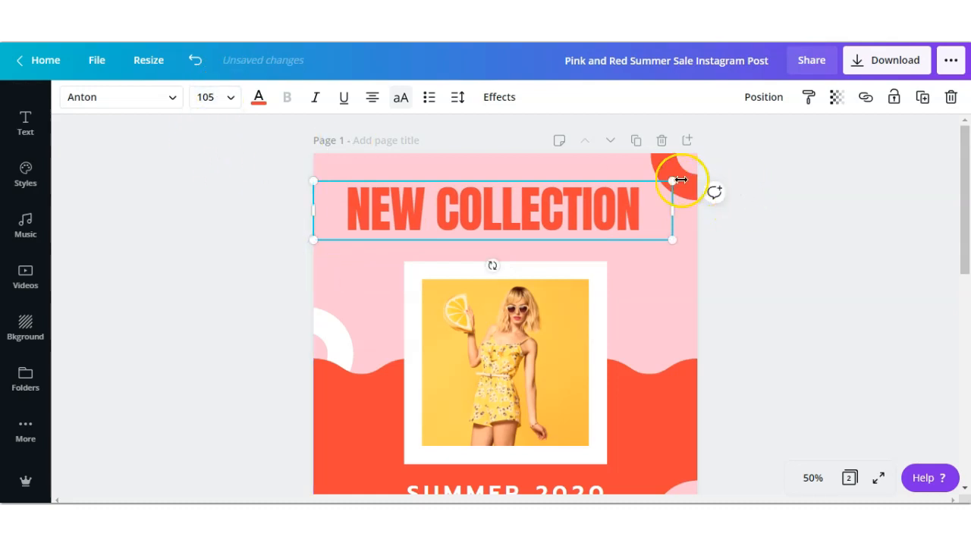
left_click_drag(682, 174, 700, 164)
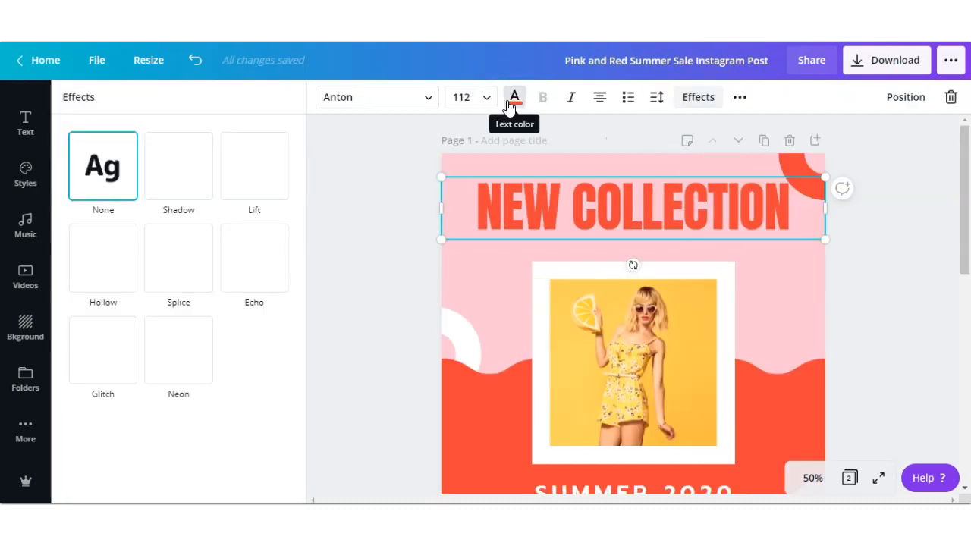
Try the Shadow, Lift and Hollow text effects on the NEW COLLECTION heading.
left_click(184, 190)
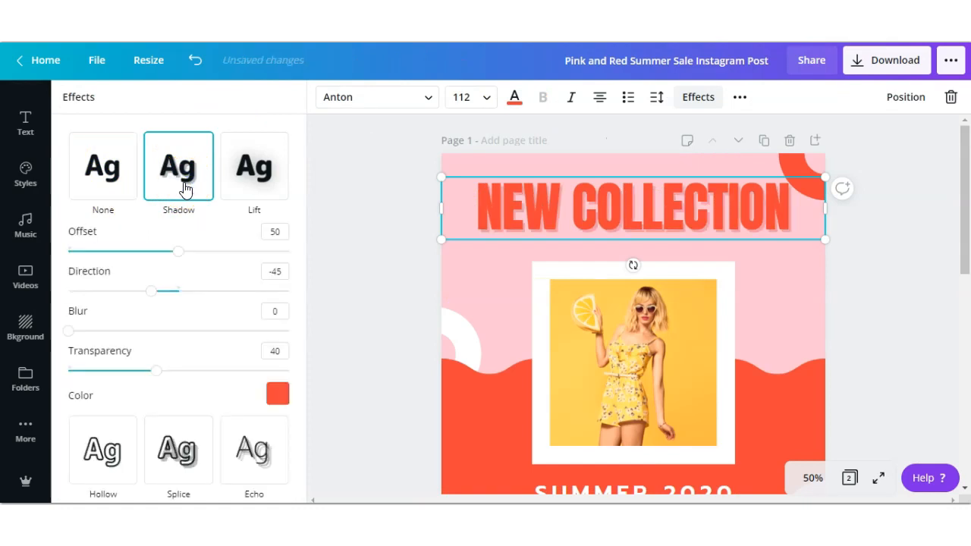
left_click(250, 183)
left_click(116, 303)
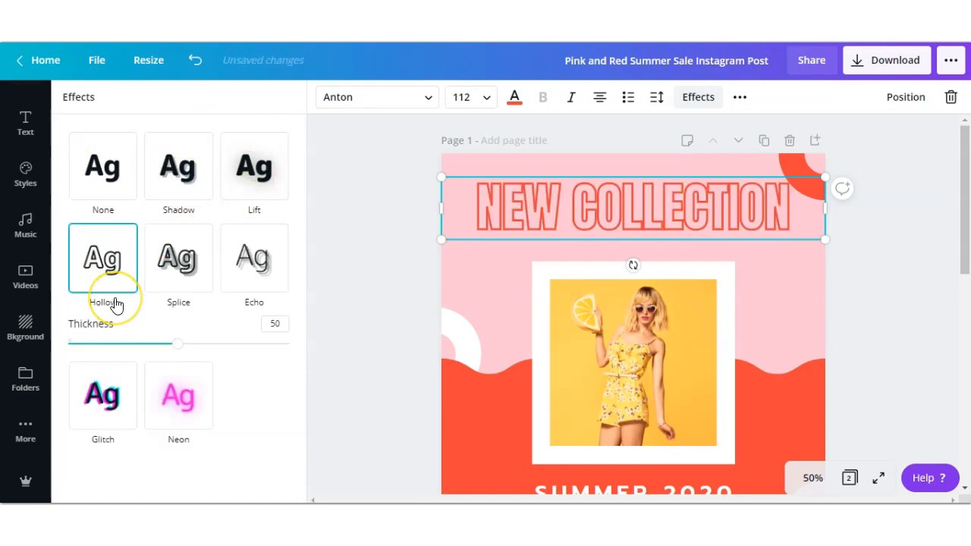
Apply the Splice effect to the NEW COLLECTION heading with thickness 82 and offset 45.
left_click(197, 287)
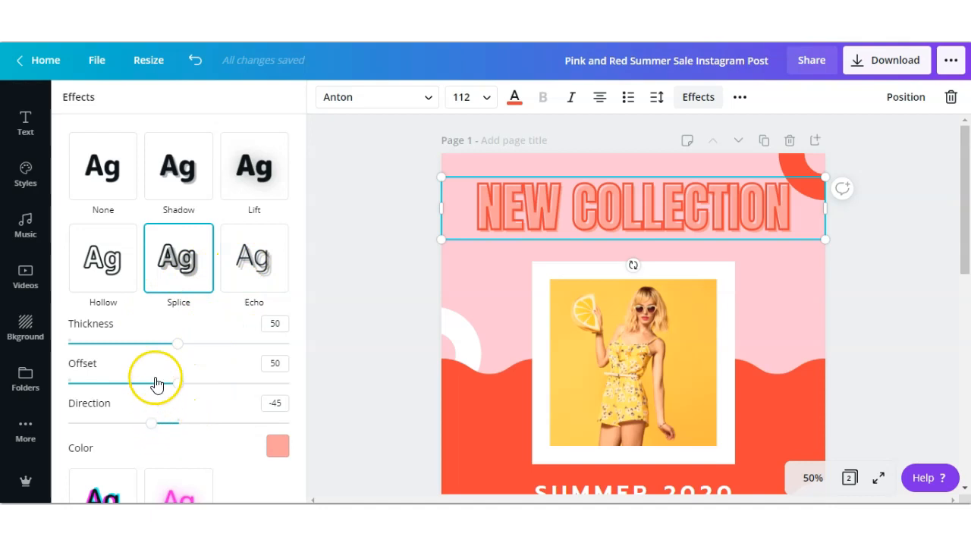
left_click_drag(178, 343, 250, 357)
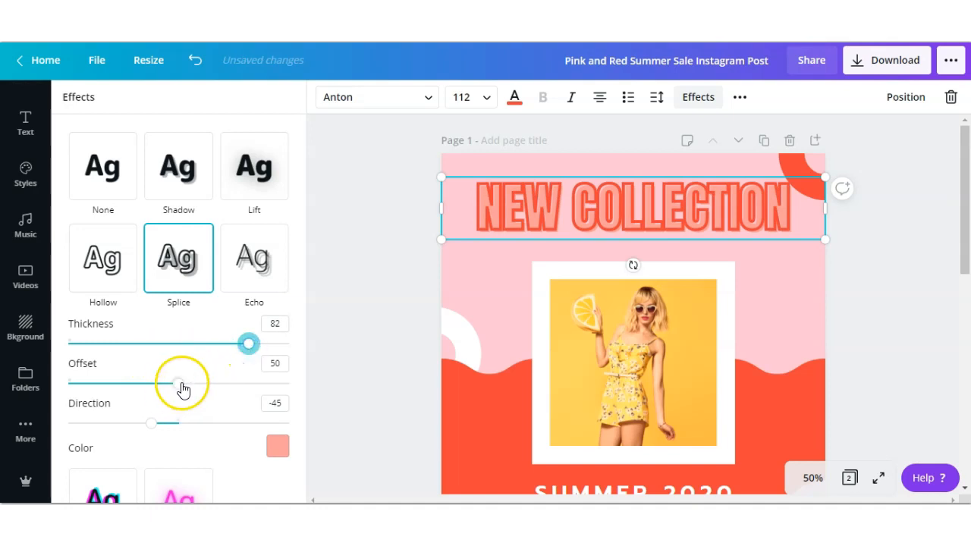
mouse_move(181, 385)
left_mouse_down()
mouse_move(282, 383)
mouse_move(188, 385)
left_mouse_up()
left_click_drag(186, 383, 168, 383)
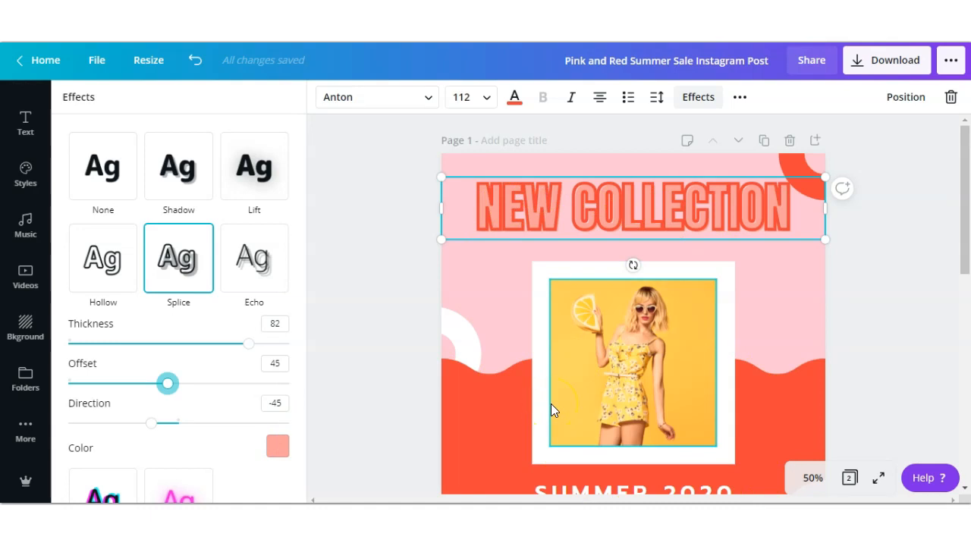
Set the Splice effect's colour to a custom dark orange and close the effects settings.
left_click(277, 452)
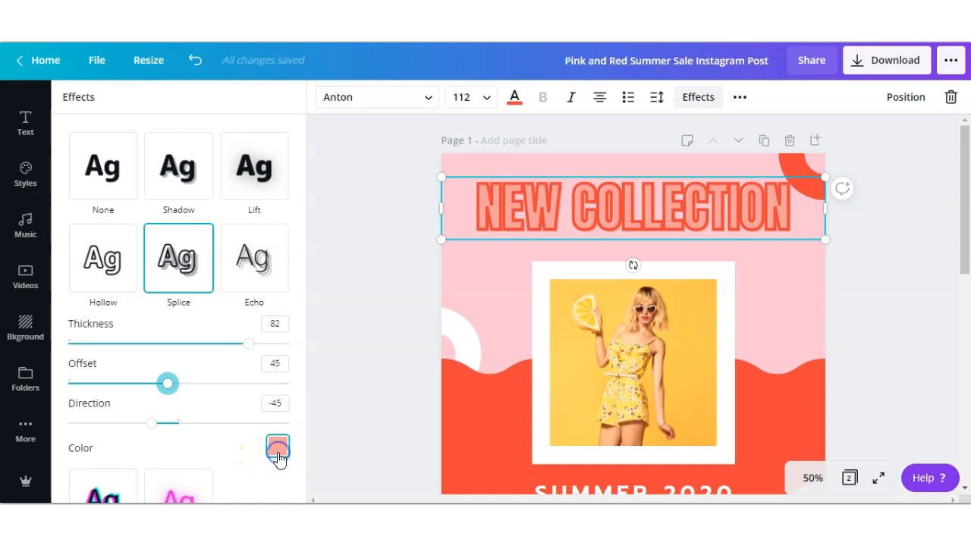
scroll(219, 397, "down", 2)
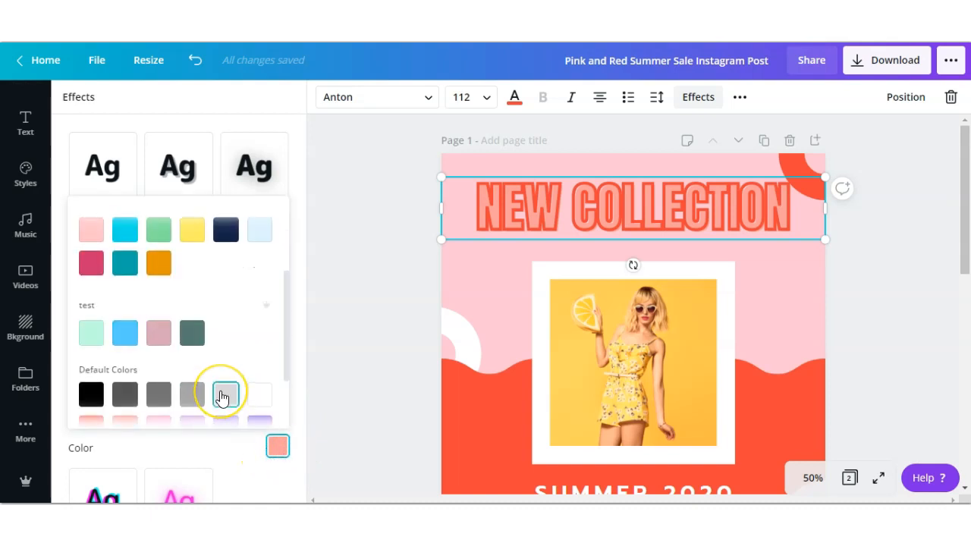
scroll(221, 398, "down", 2)
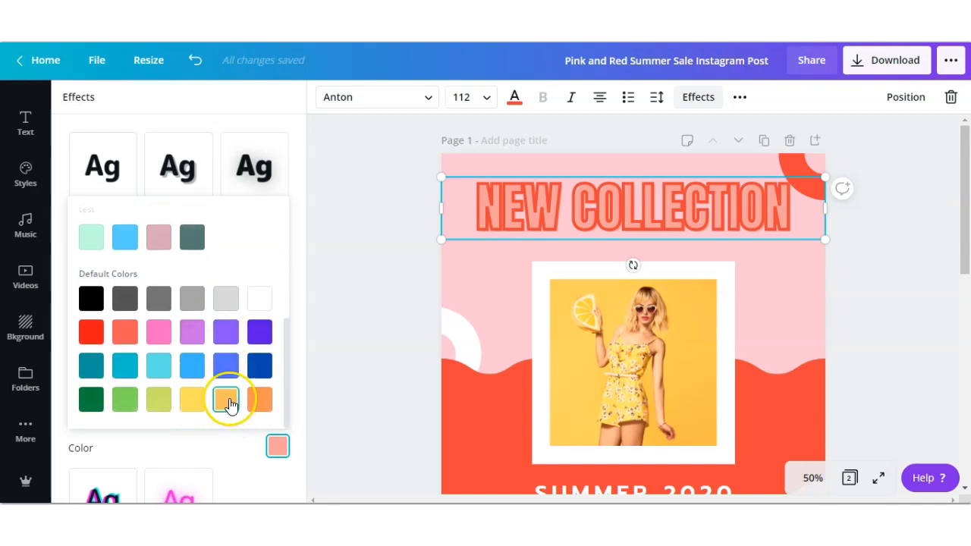
left_click(228, 402)
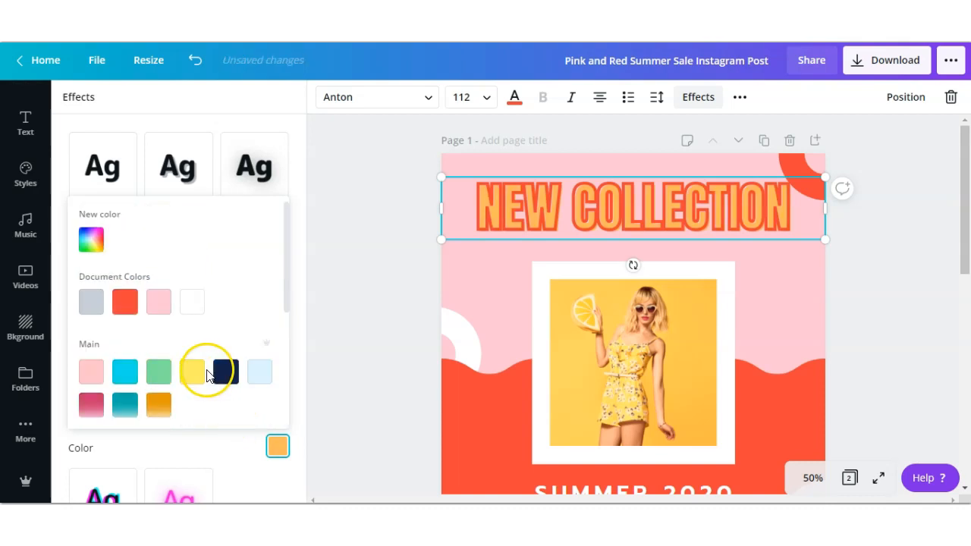
left_click(91, 241)
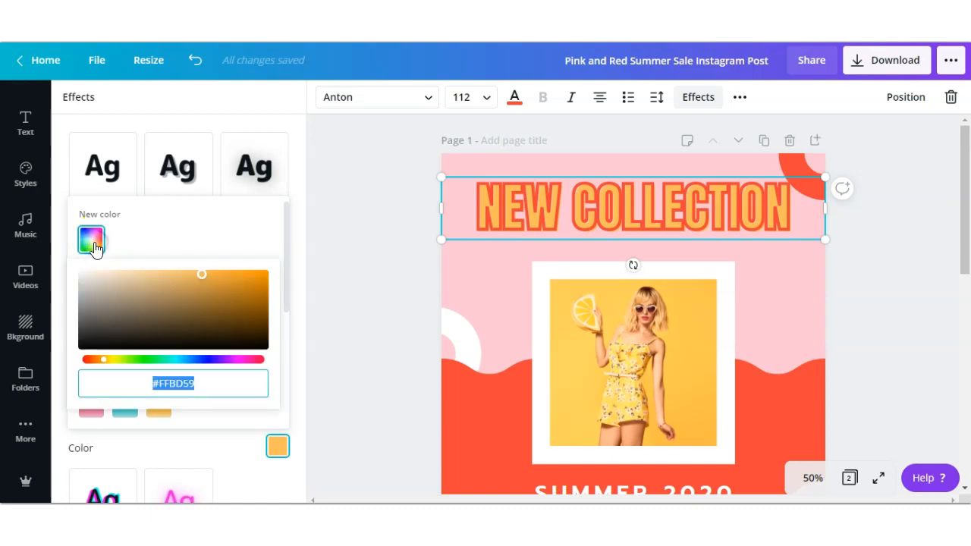
left_click_drag(184, 288, 234, 272)
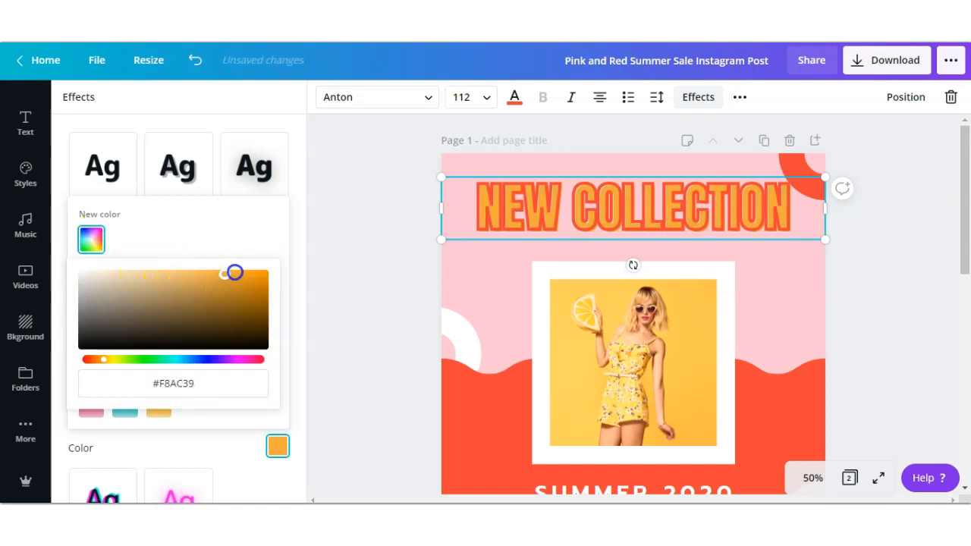
left_click_drag(234, 272, 241, 274)
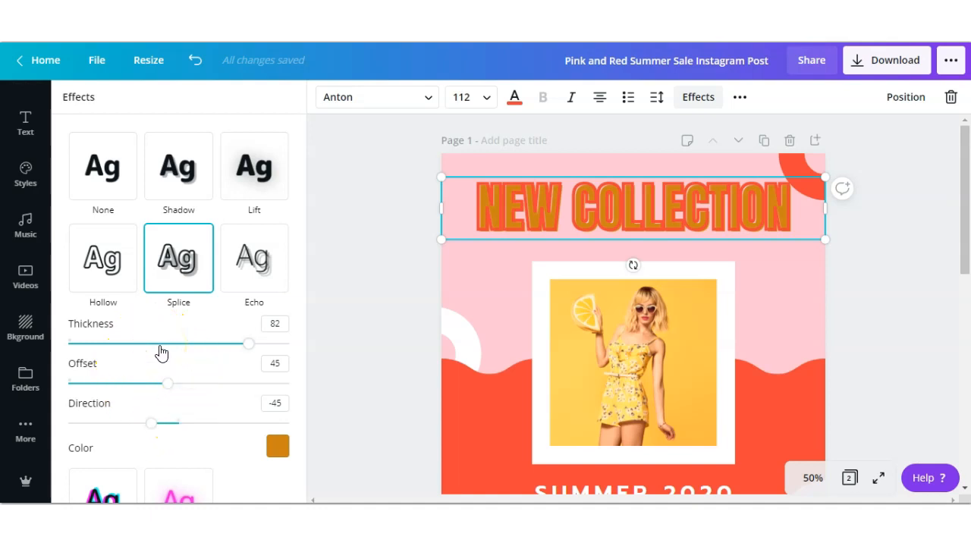
left_click(697, 97)
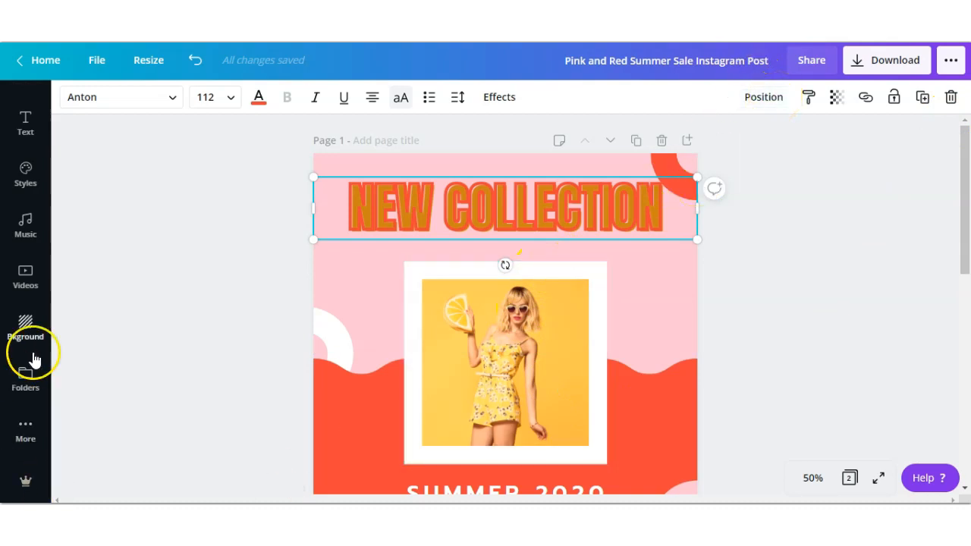
Move the NEW COLLECTION heading down over the photo and send it backward two layers, behind the white frame.
left_click_drag(529, 245, 533, 287)
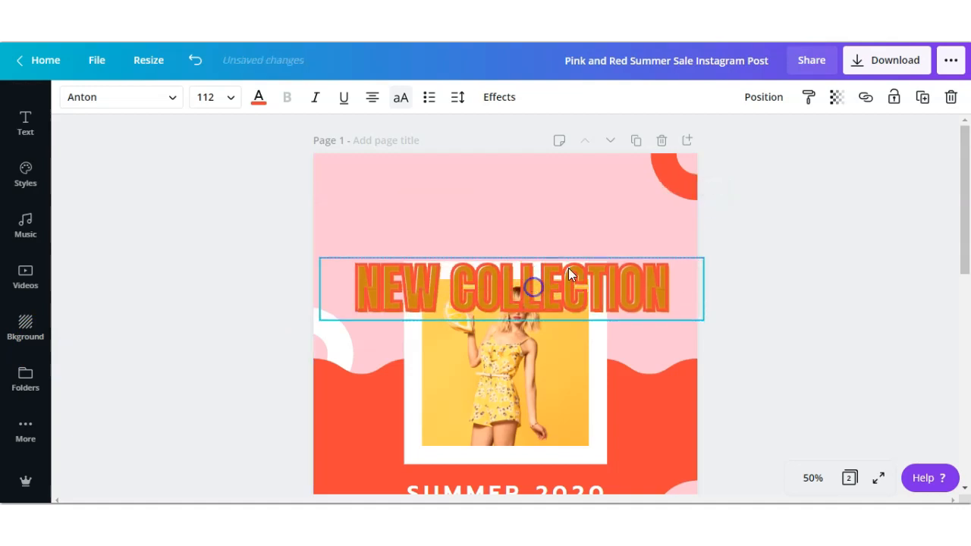
left_click(757, 98)
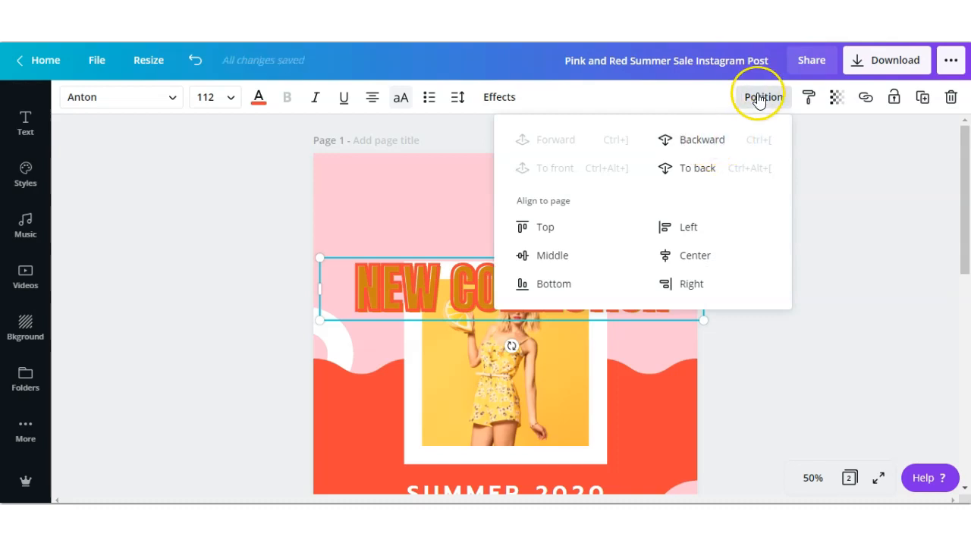
left_click(711, 146)
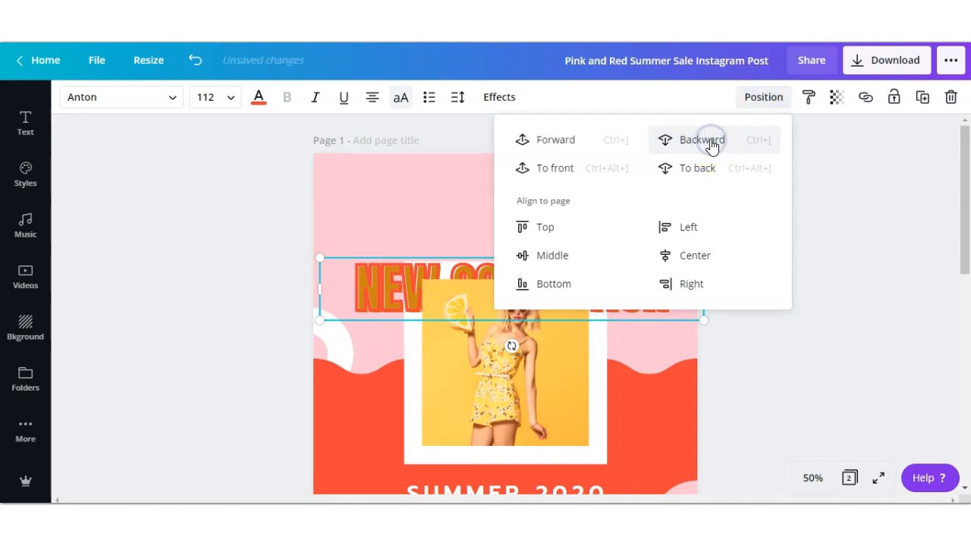
left_click(710, 145)
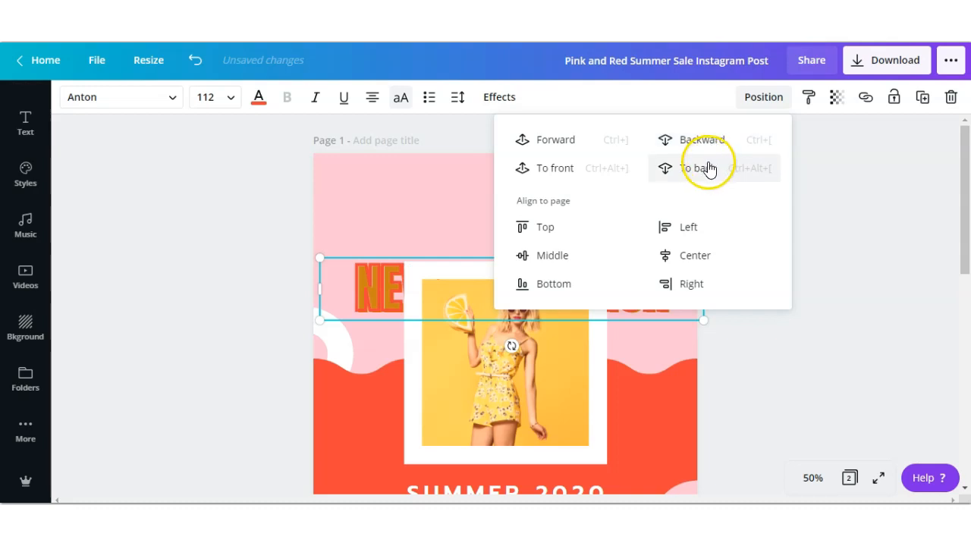
Bring the NEW COLLECTION heading forward two layers to the front and return it to its place above the photo.
left_click(591, 150)
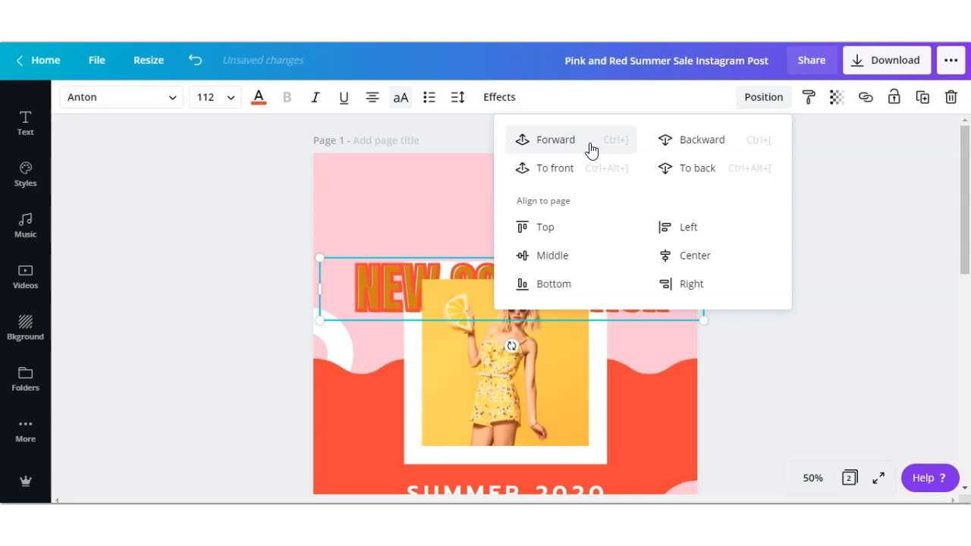
left_click(591, 150)
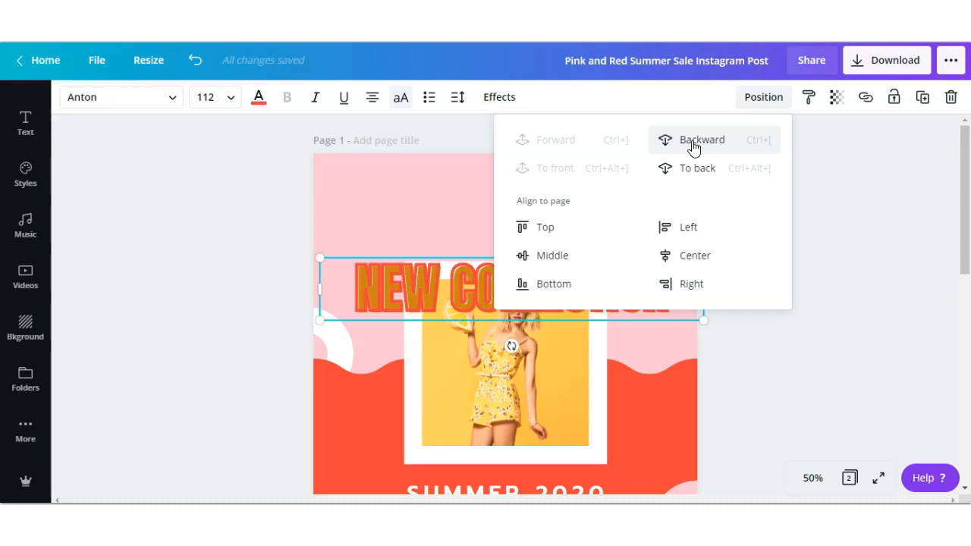
left_click(845, 203)
key("ctrl+z")
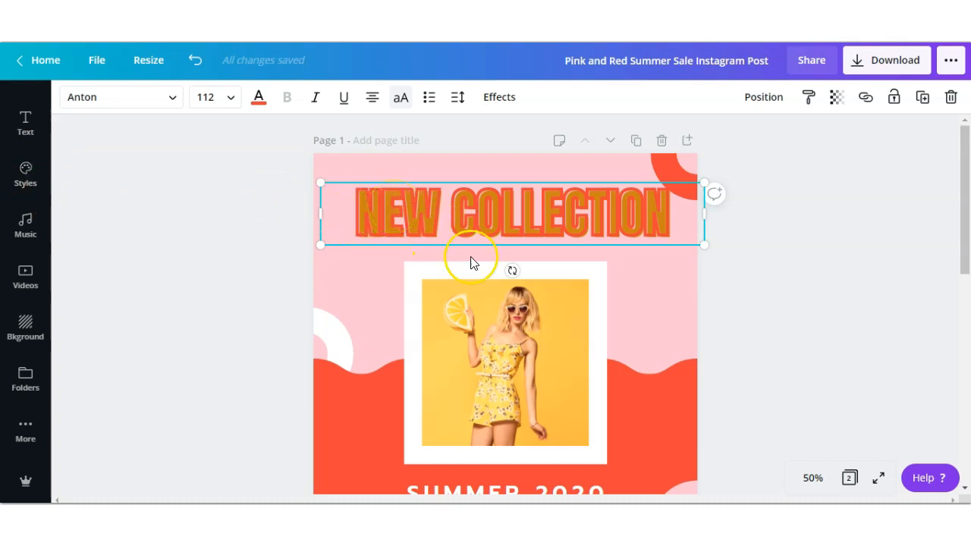
Copy the NEW COLLECTION heading's text style onto the SUMMER 2020 text below the photo.
left_click(586, 213)
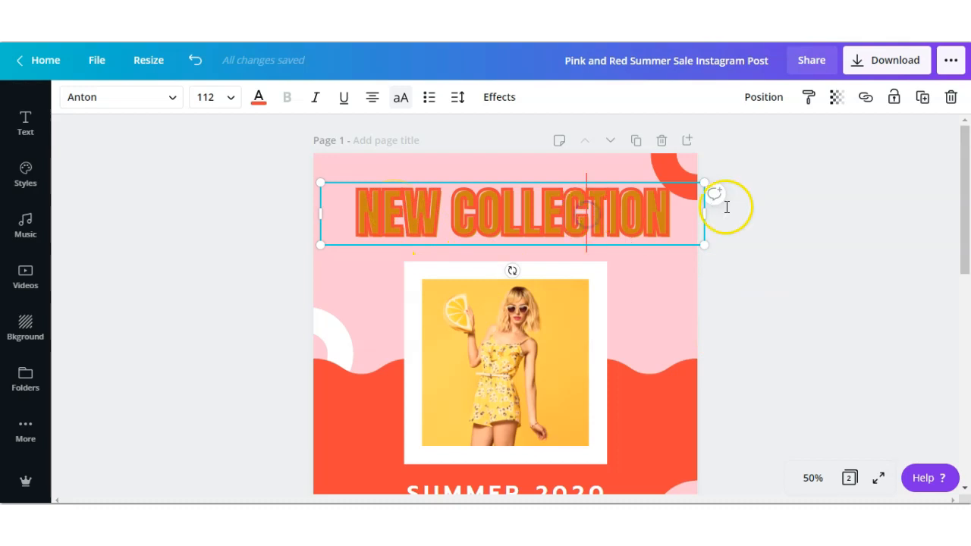
left_click(809, 98)
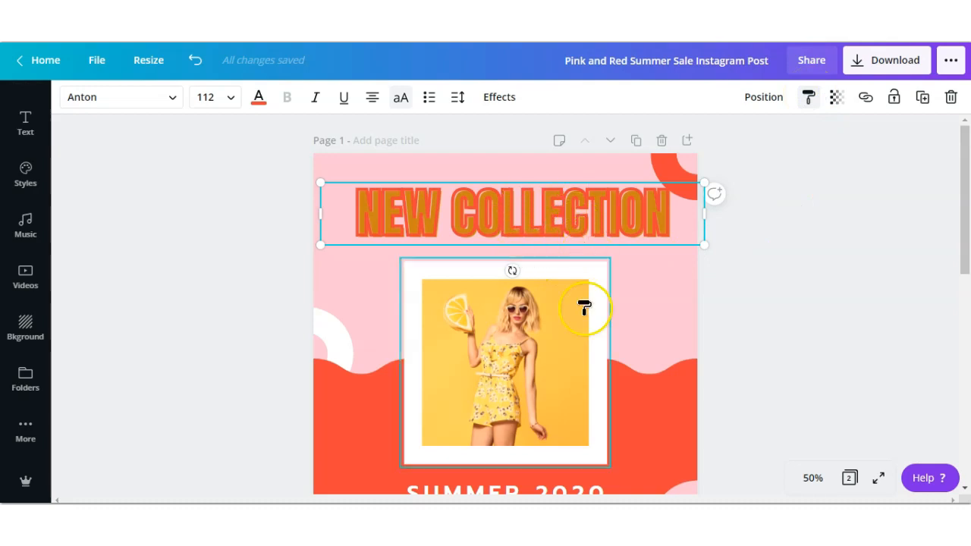
left_click(552, 487)
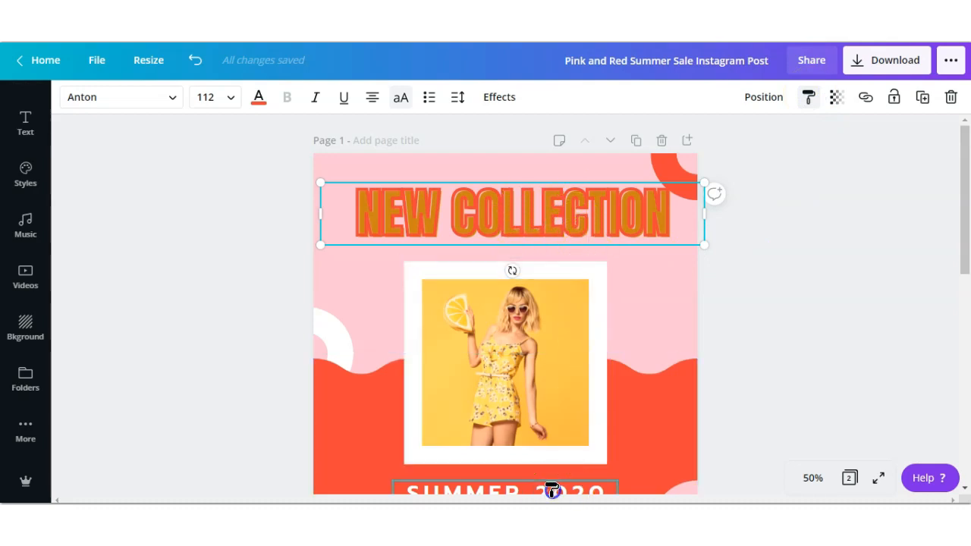
scroll(702, 417, "down", 5)
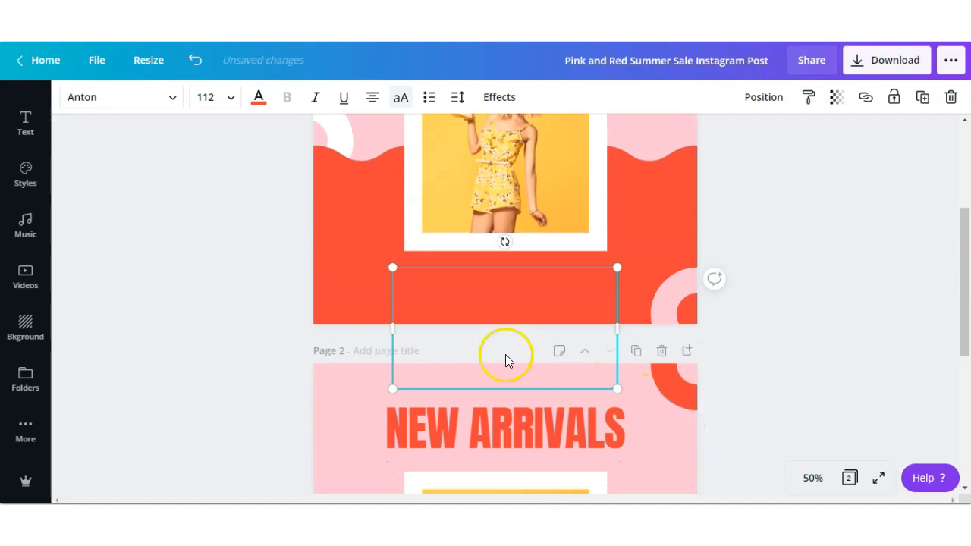
Move the restyled SUMMER 2020 text up over the right half of the photo.
scroll(498, 332, "up", 2)
left_click_drag(544, 320, 630, 164)
scroll(683, 282, "up", 4)
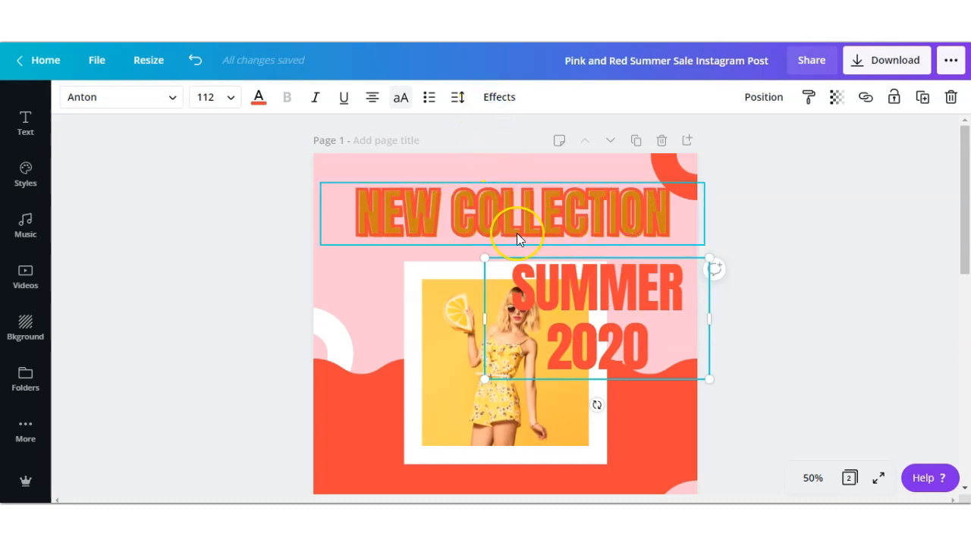
left_click(545, 190)
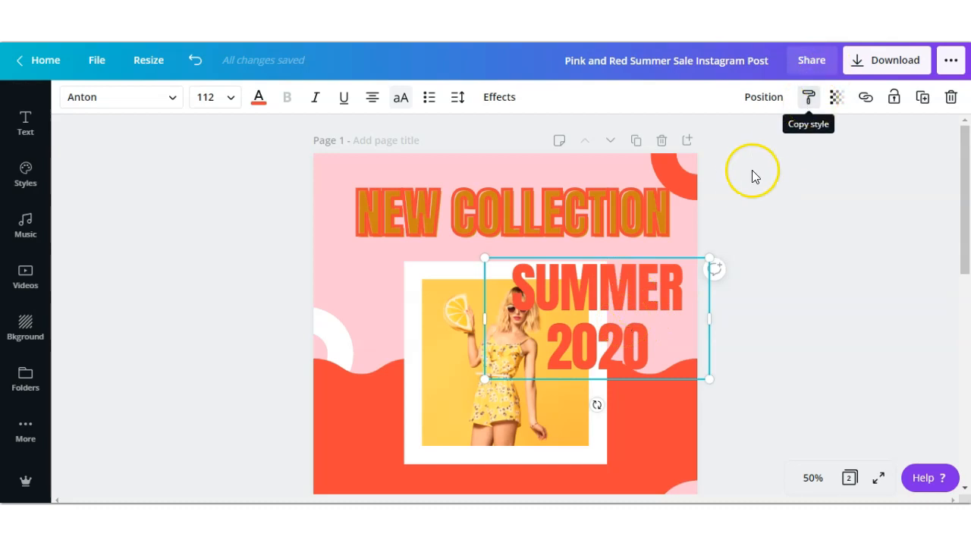
left_click(449, 221)
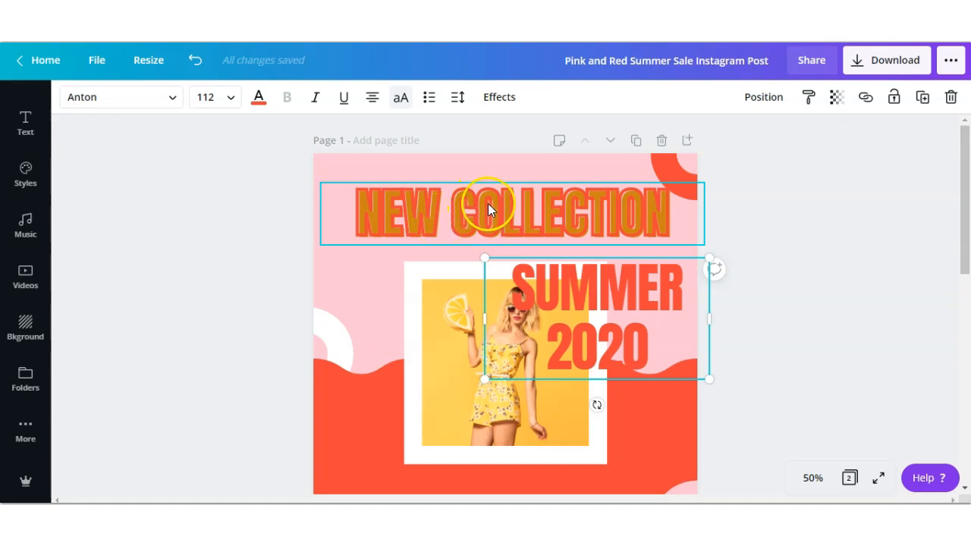
left_click(612, 319)
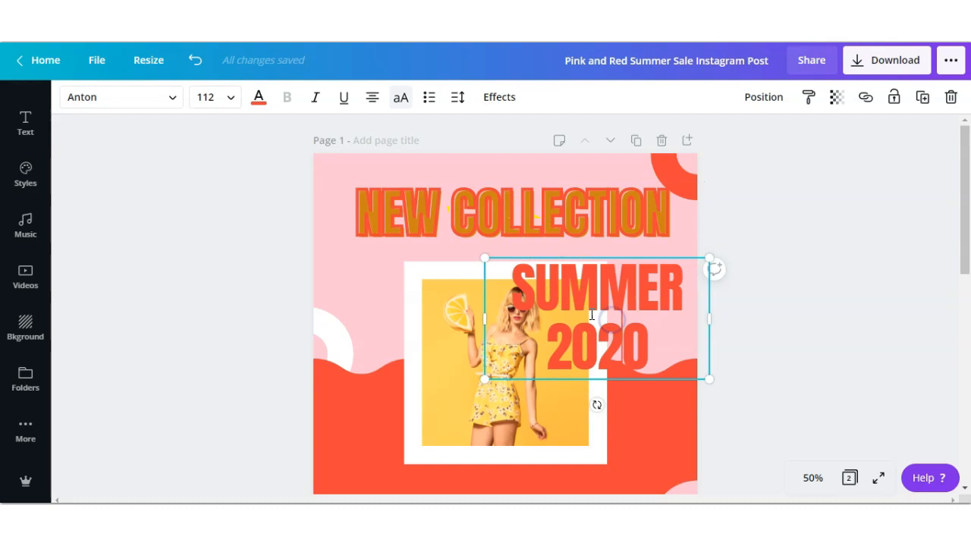
Undo the move and the copied style on the SUMMER 2020 text.
left_click(132, 67)
left_click(192, 61)
left_click(191, 62)
left_click(193, 63)
left_click(192, 62)
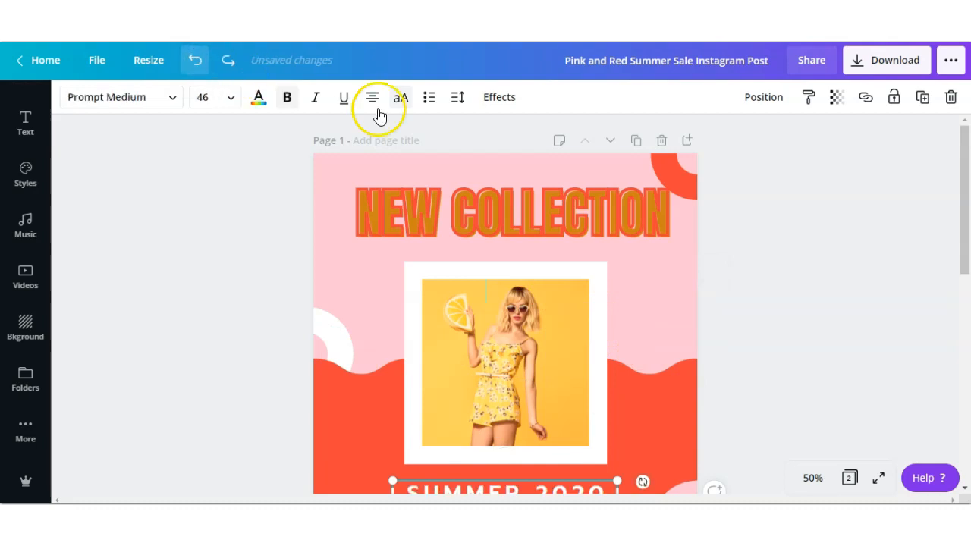
scroll(501, 174, "down", 3)
scroll(548, 256, "up", 2)
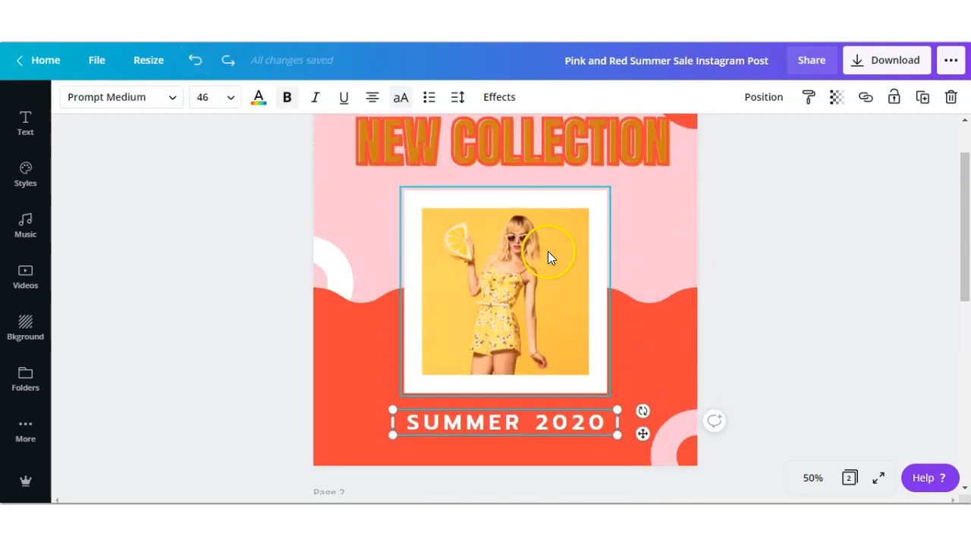
Try the transparency setting on the SUMMER 2020 text and return it to 100.
left_click(836, 99)
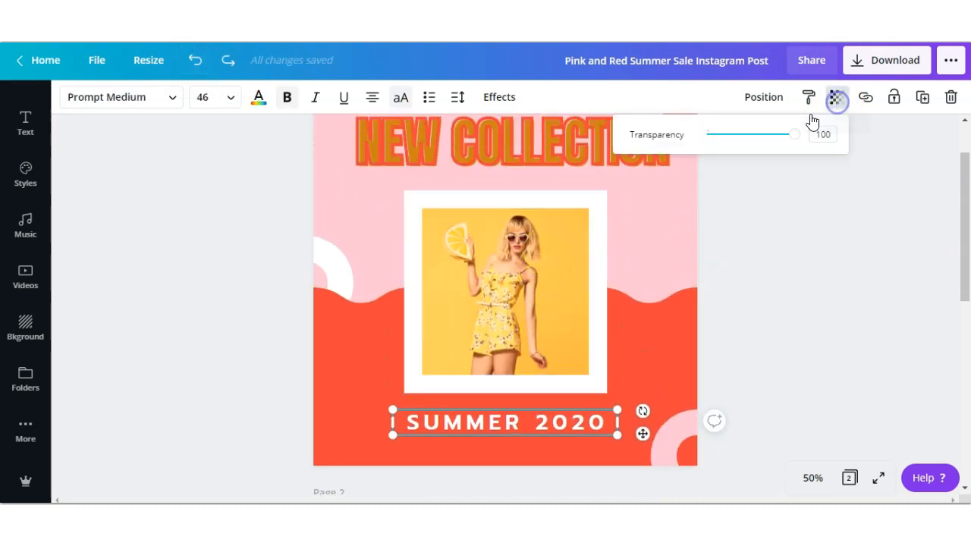
left_click_drag(793, 136, 821, 145)
left_click(875, 139)
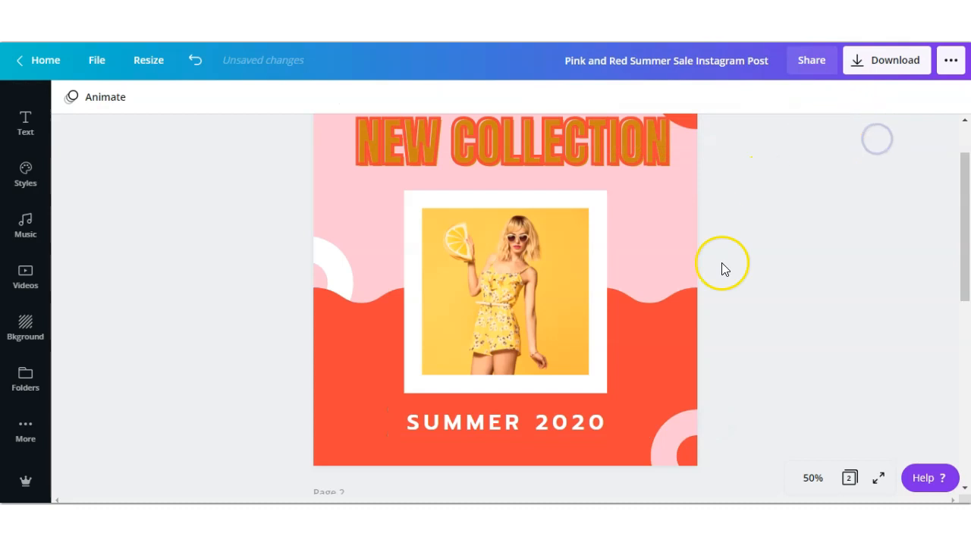
Replace the word SUMMER with FALL in the text below the photo so it reads FALL 2020.
left_click(596, 425)
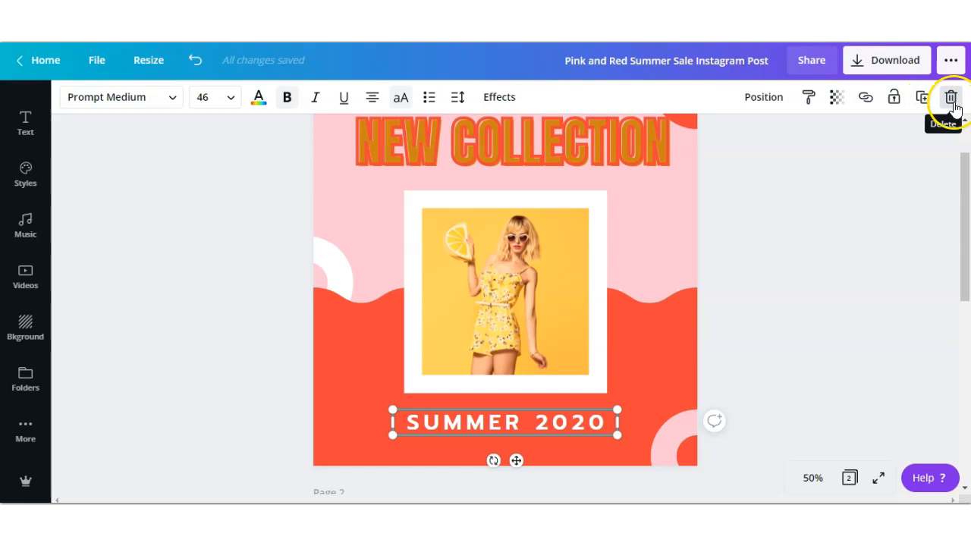
left_click_drag(523, 422, 402, 426)
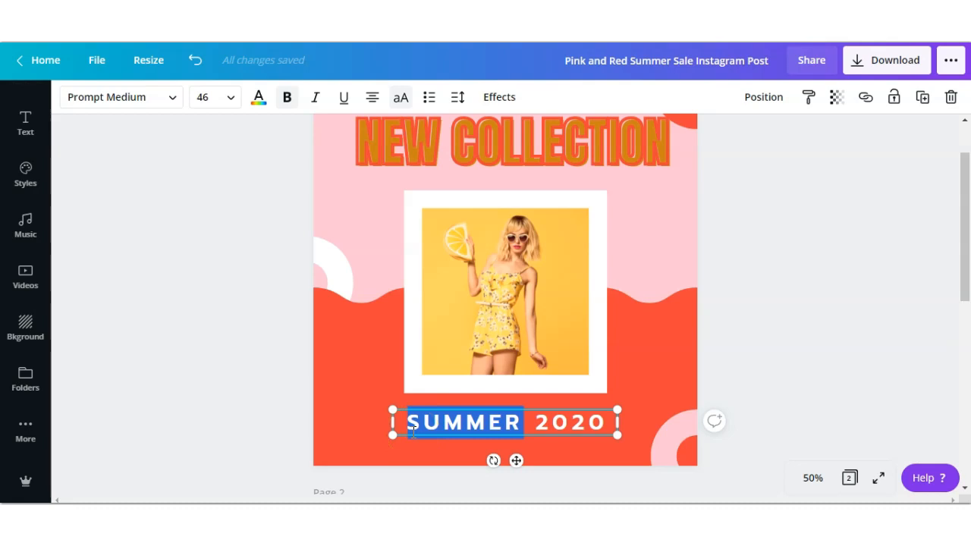
type("FALL")
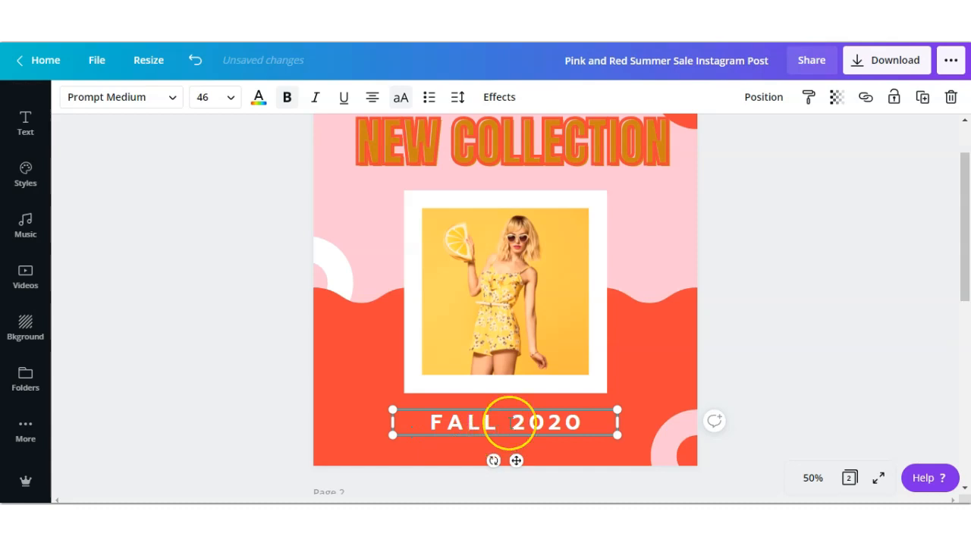
Change the text color of the NEW COLLECTION heading to black.
scroll(686, 301, "up", 1)
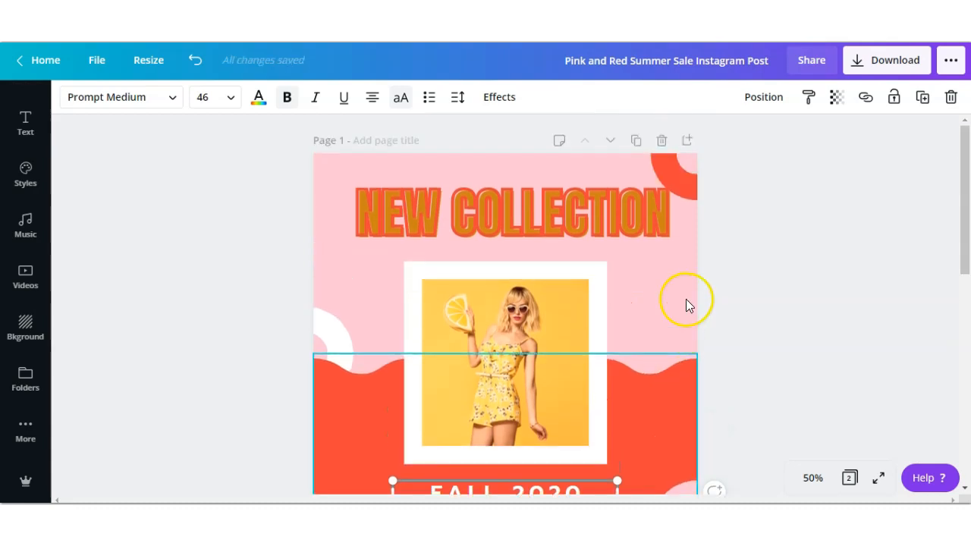
left_click(623, 215)
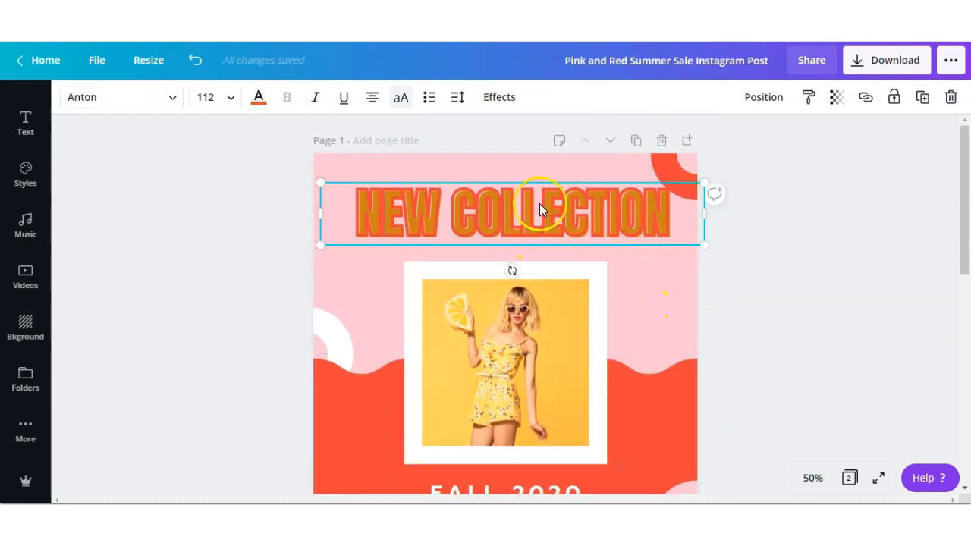
left_click(258, 99)
left_click(83, 320)
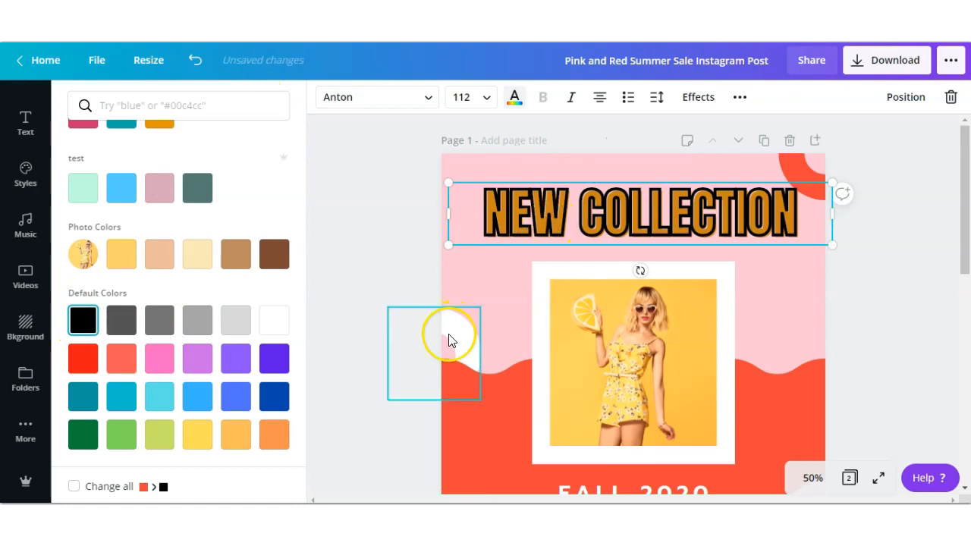
scroll(602, 356, "down", 2)
scroll(603, 348, "up", 2)
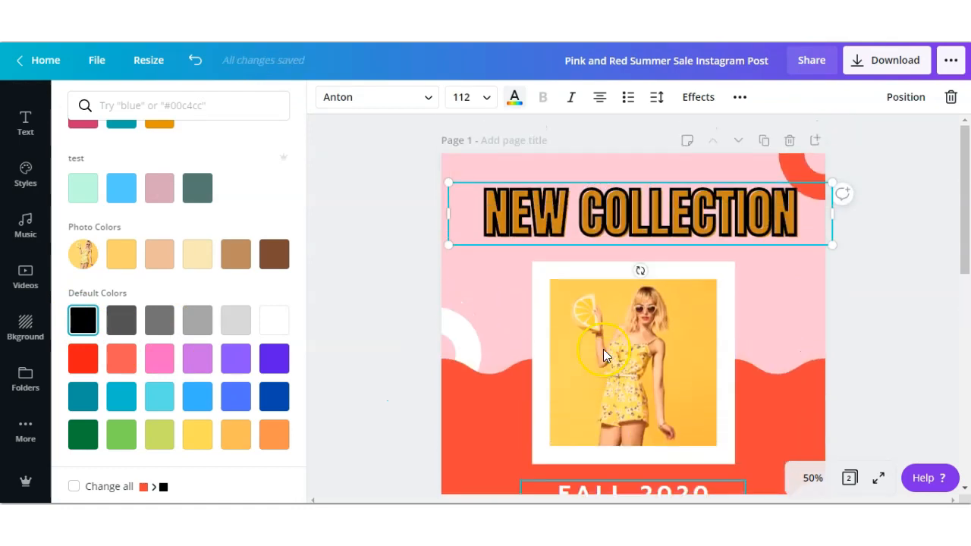
Recolor the red wave shape across the lower half orange #FF914D and deepen it to a more saturated custom orange.
left_click(484, 408)
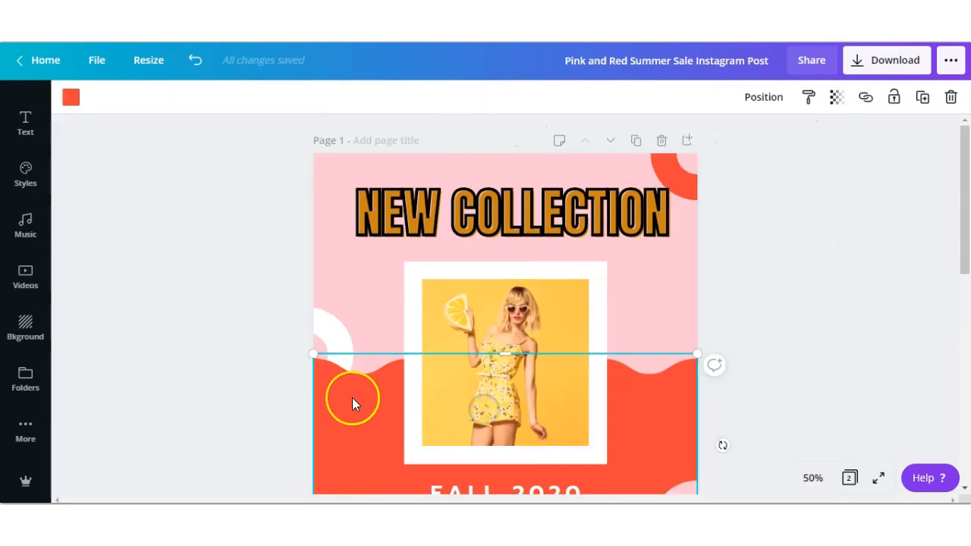
left_click(70, 97)
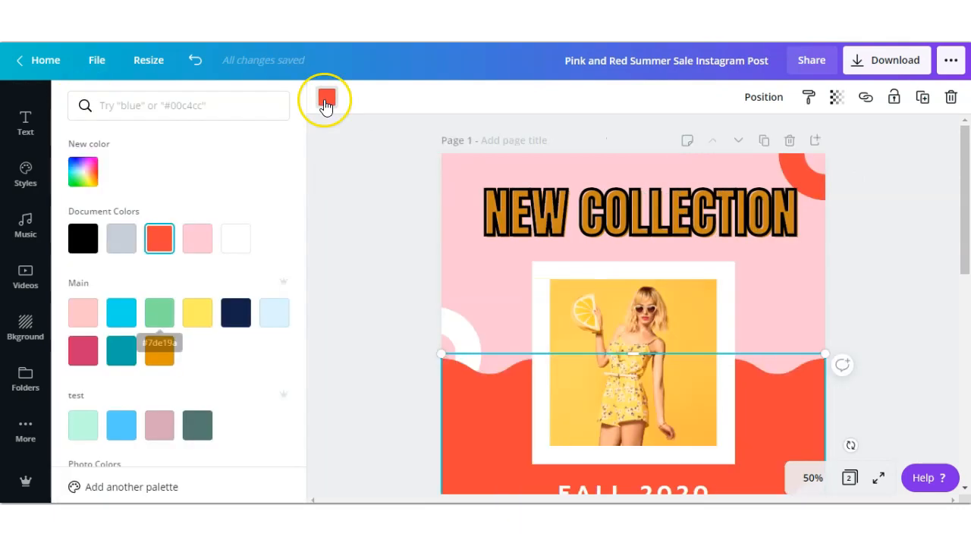
scroll(175, 300, "down", 2)
scroll(174, 300, "down", 1)
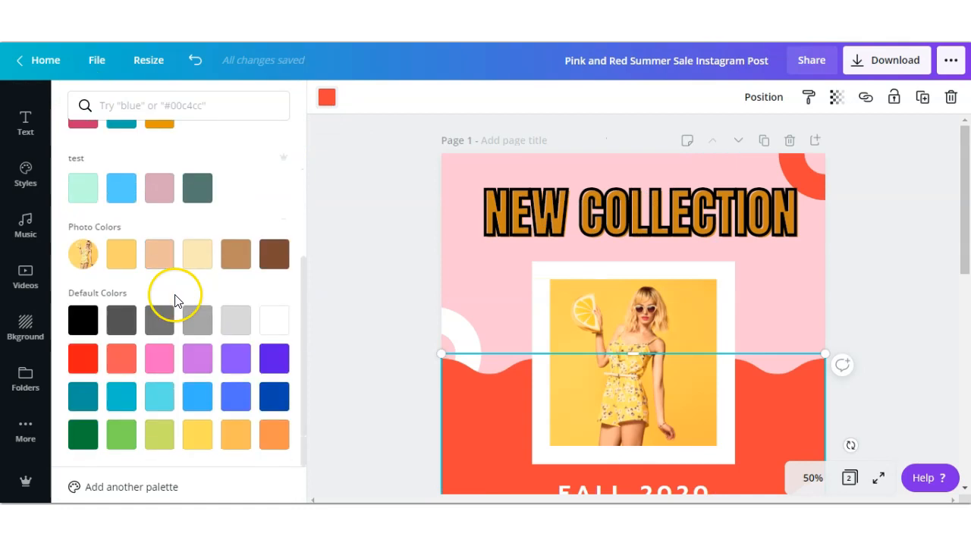
left_click(273, 436)
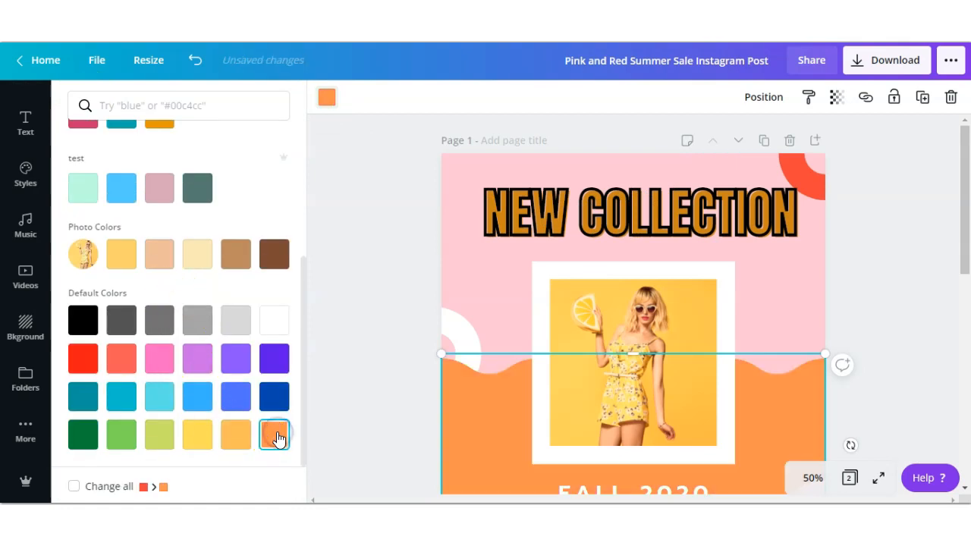
scroll(189, 311, "up", 5)
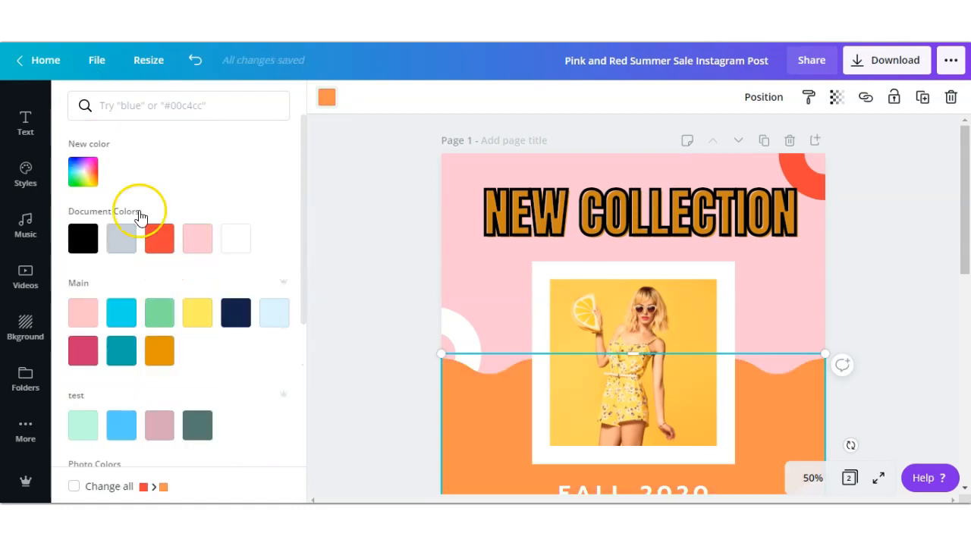
left_click(85, 174)
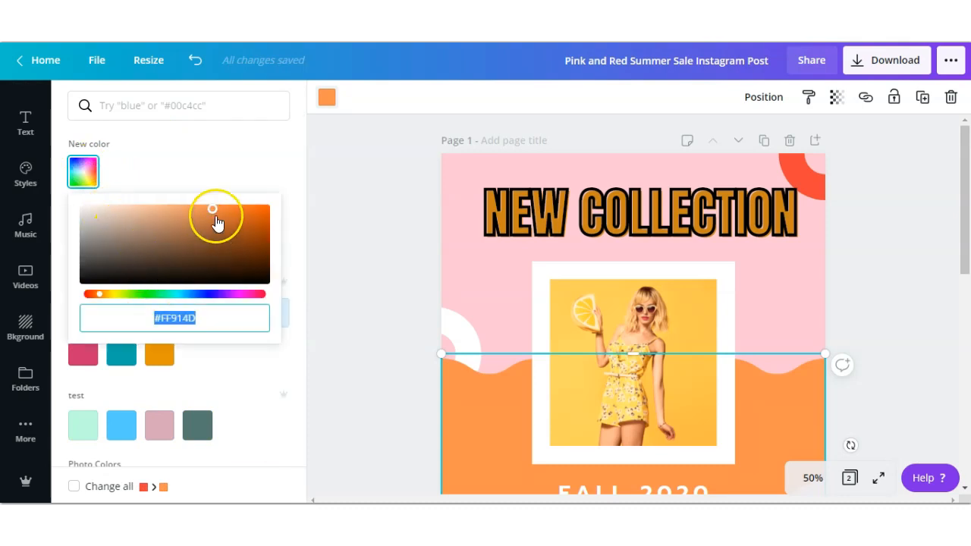
left_click_drag(213, 212, 238, 212)
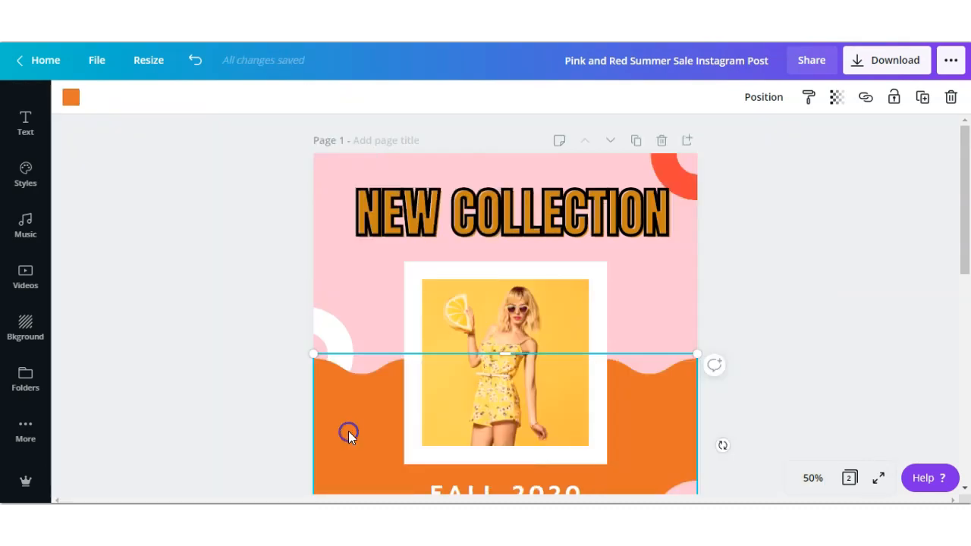
Copy the orange wave's style onto the red ring in the upper-right corner and the white ring at the left edge.
left_click(807, 100)
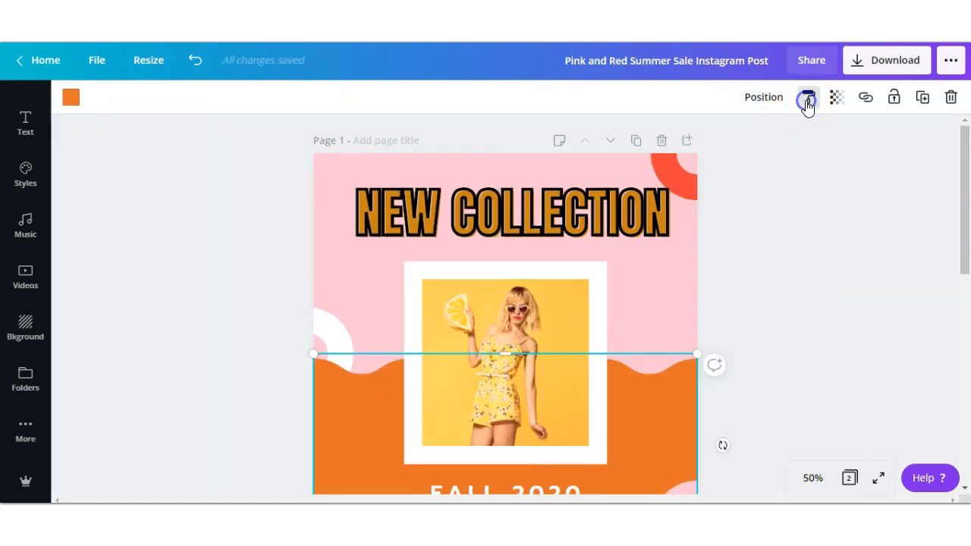
left_click(682, 177)
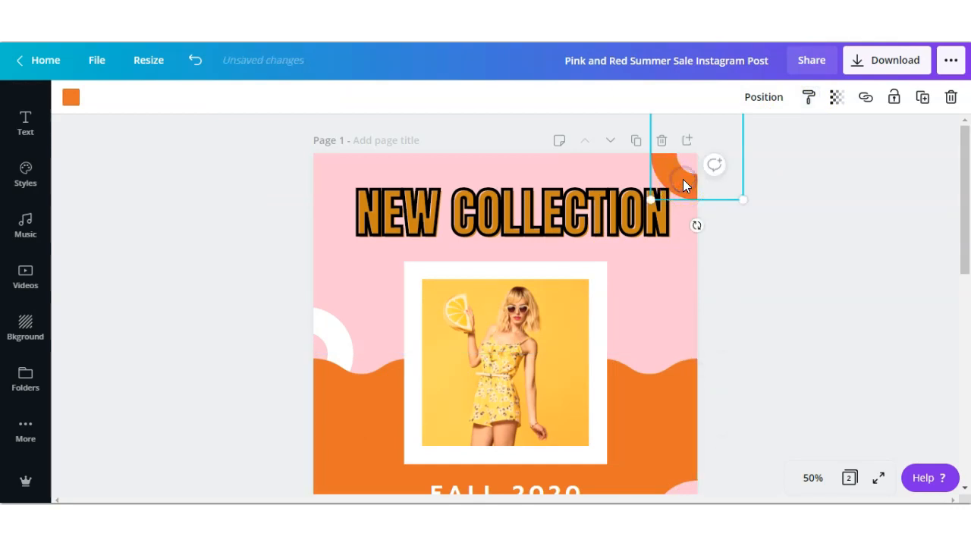
left_click(808, 97)
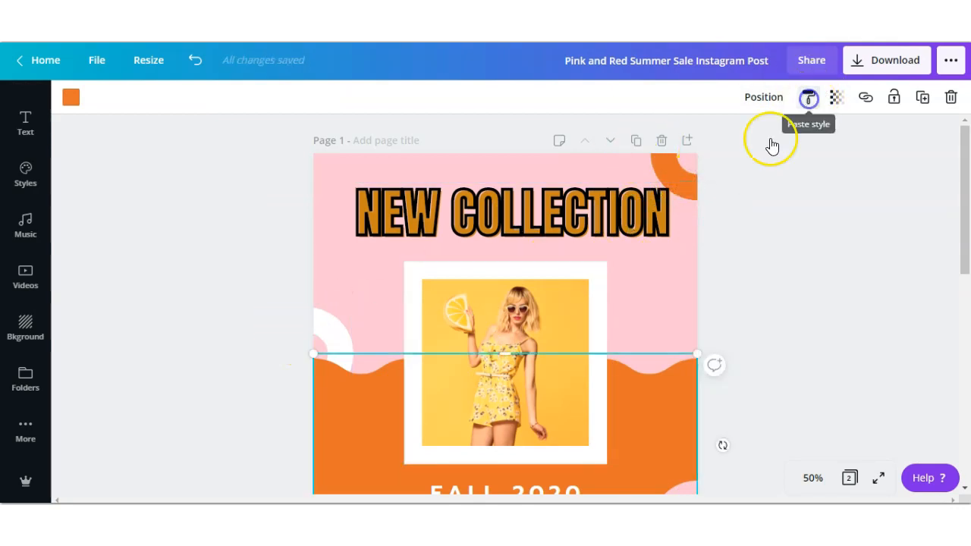
left_click(334, 340)
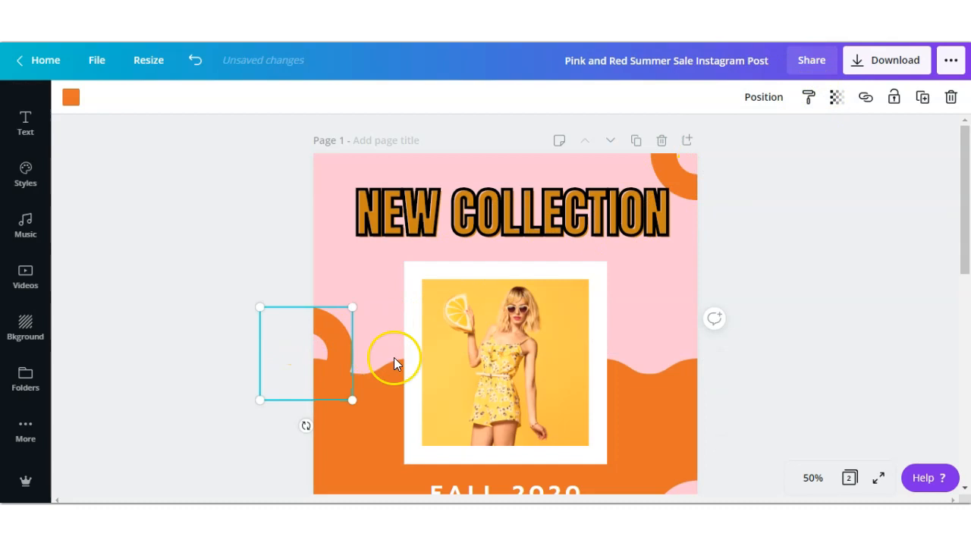
Change the pink page background of page 1 to white.
left_click(327, 172)
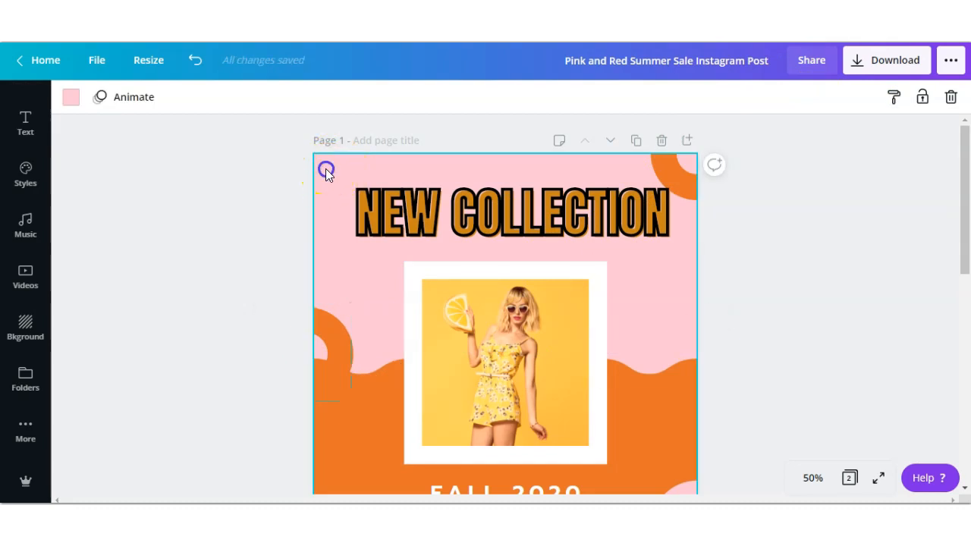
left_click(70, 102)
left_click(70, 101)
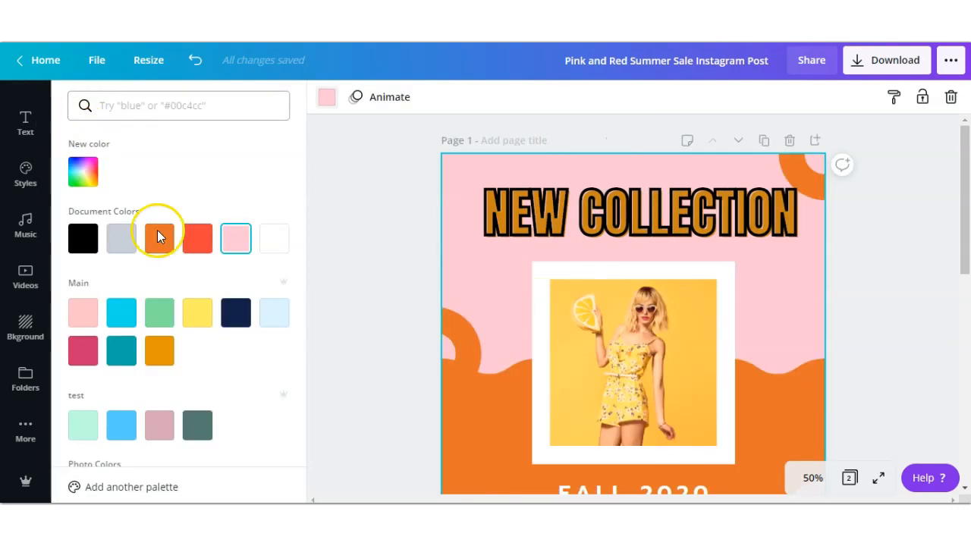
scroll(163, 257, "down", 3)
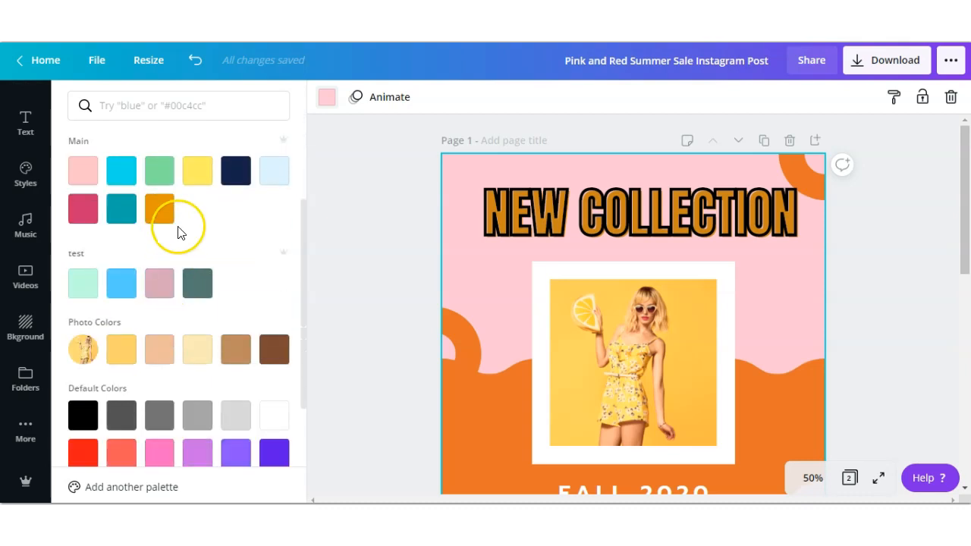
scroll(178, 232, "down", 2)
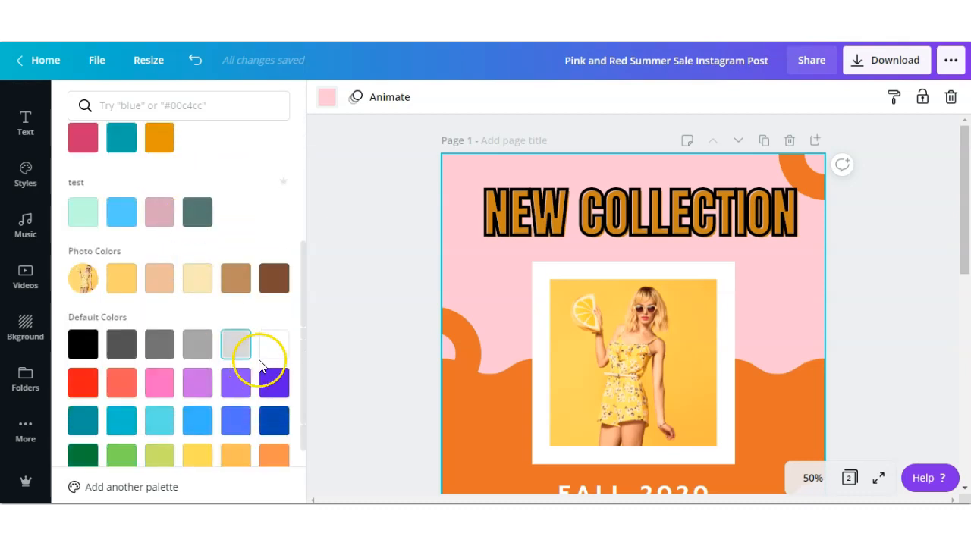
left_click(279, 348)
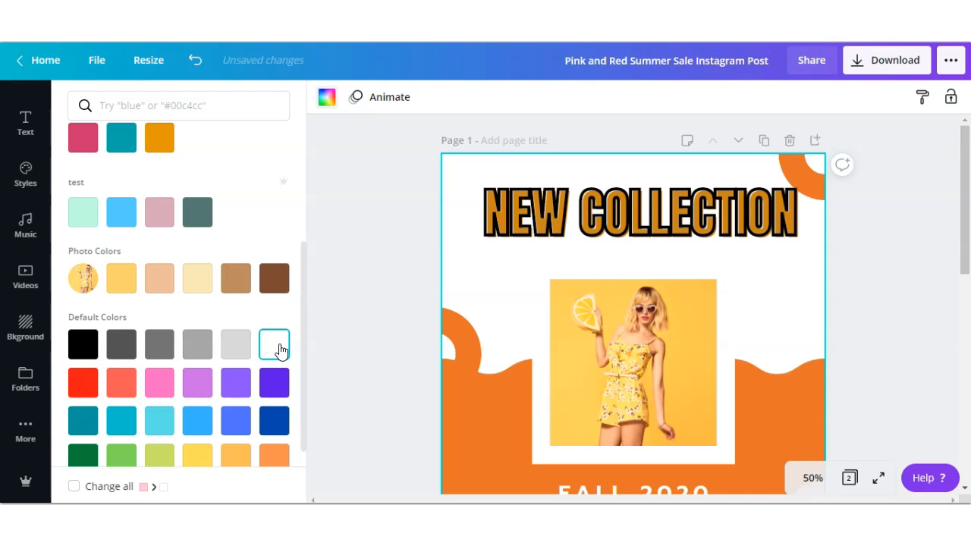
Recolor the white square frame behind the photo bright red and darken it to the custom red #A21111.
left_click(541, 455)
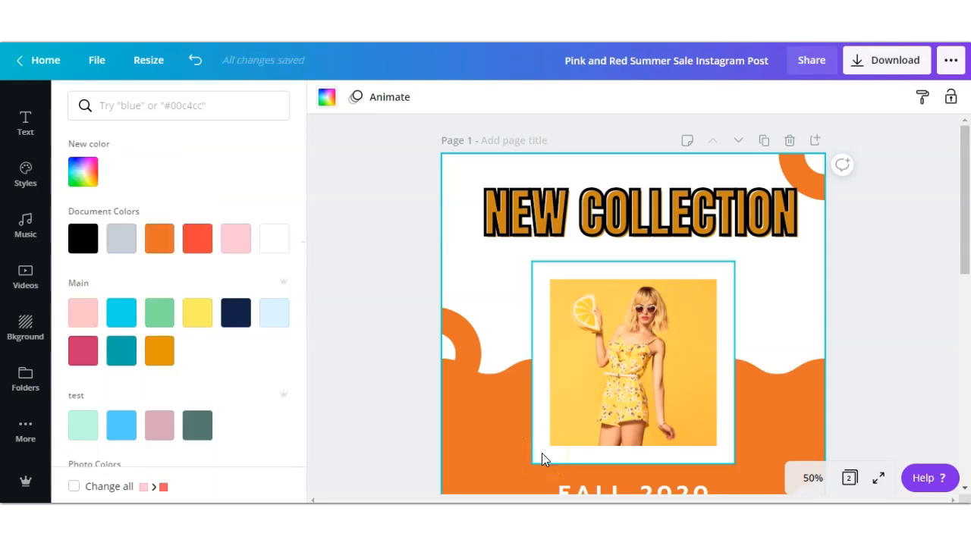
left_click(542, 453)
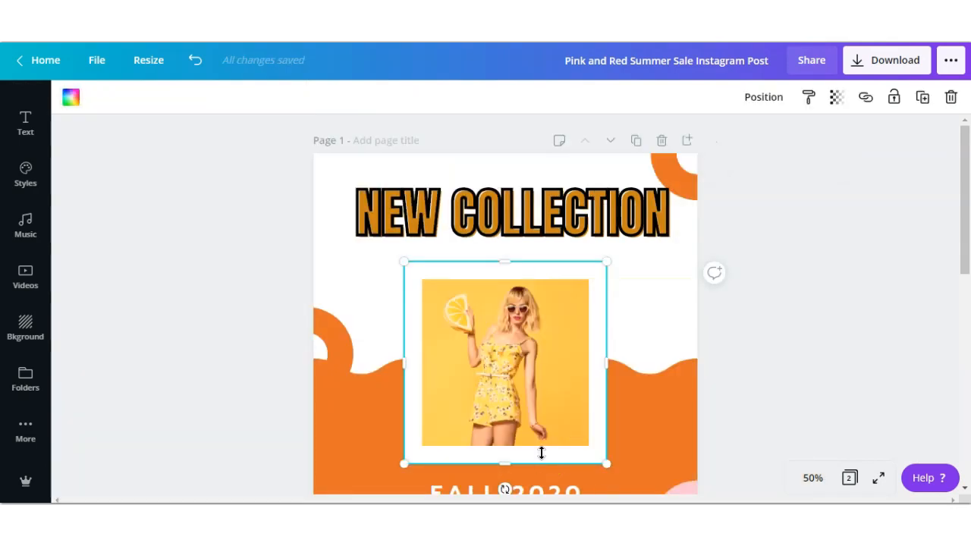
left_click(71, 101)
scroll(167, 349, "down", 3)
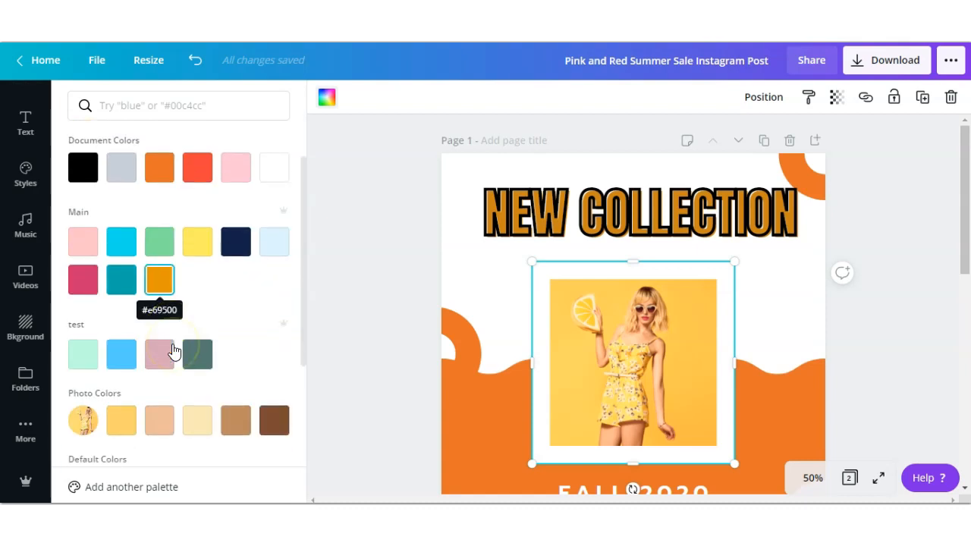
scroll(173, 350, "down", 2)
left_click(80, 382)
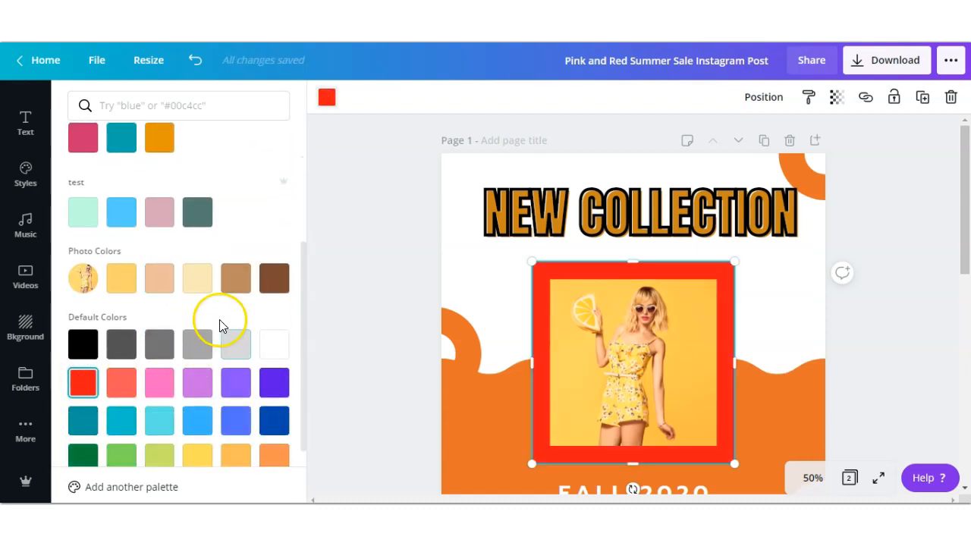
scroll(220, 312, "up", 5)
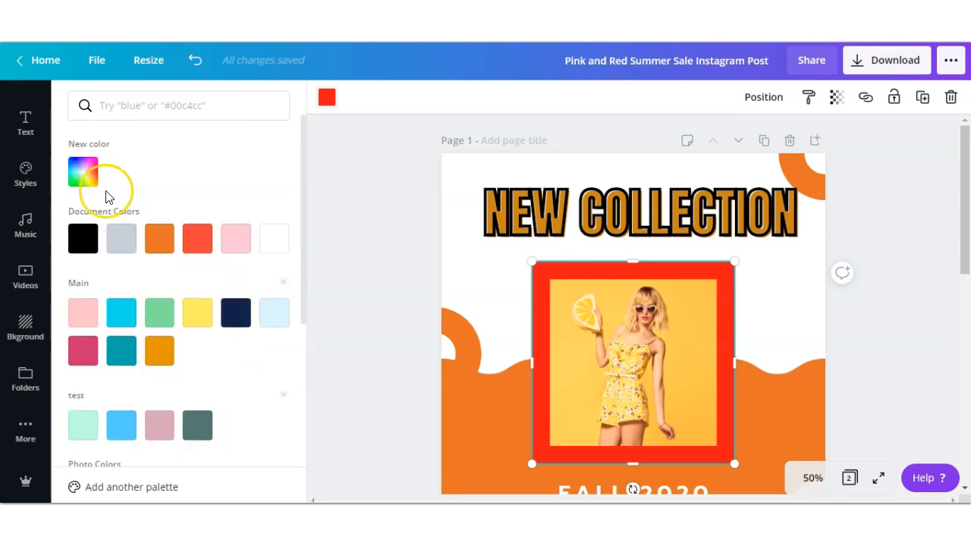
left_click(83, 171)
left_click(250, 232)
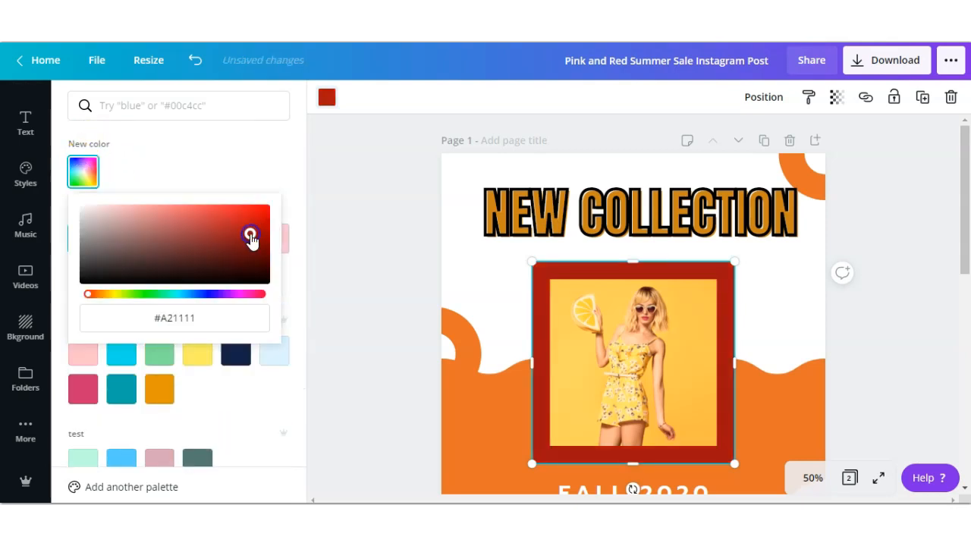
left_click(342, 310)
Delete the photo of the woman inside the dark red frame, removing only the image and keeping its grid.
left_click(629, 369)
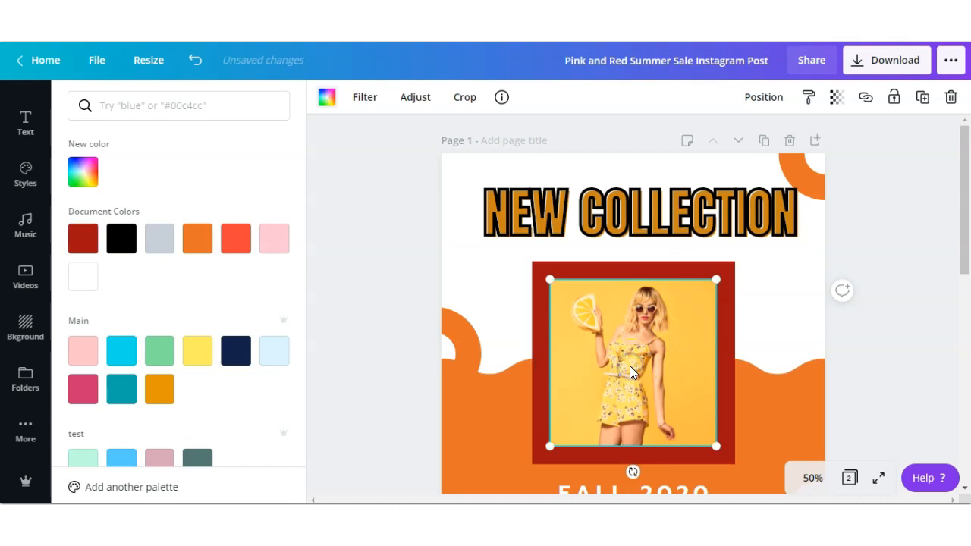
left_click(612, 347)
left_click(950, 97)
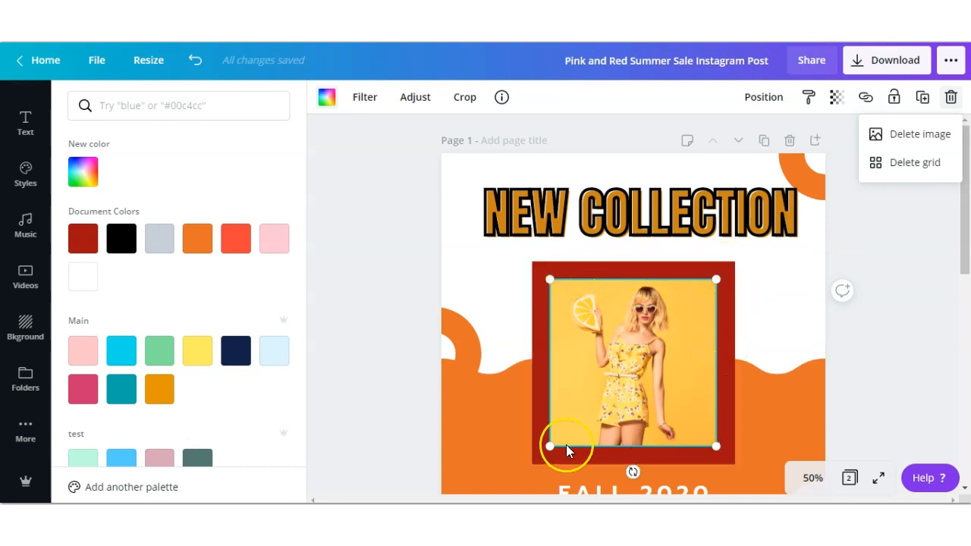
left_click(912, 131)
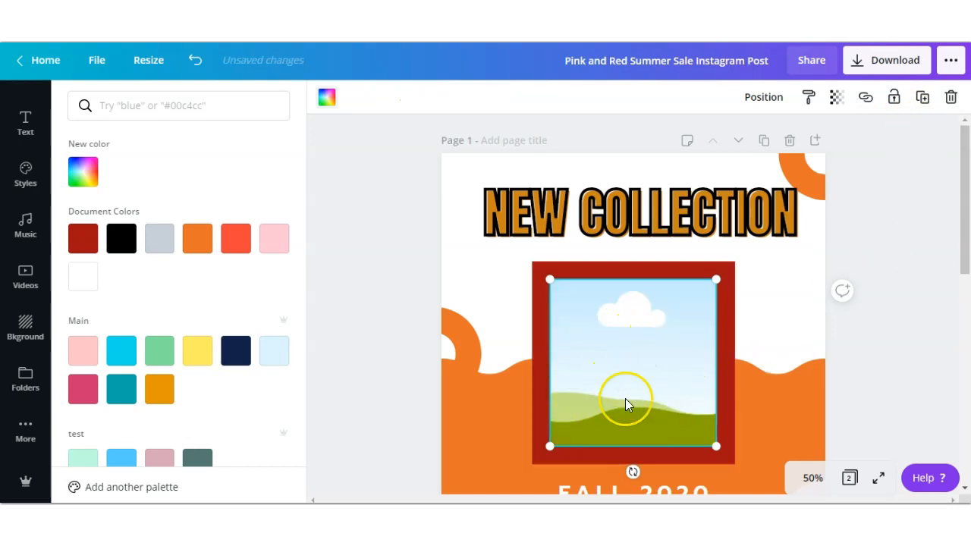
Insert the recently used photo of the brown sweater, boots and checked skirt into the empty grid inside the dark red frame.
scroll(34, 347, "up", 1)
scroll(39, 347, "up", 3)
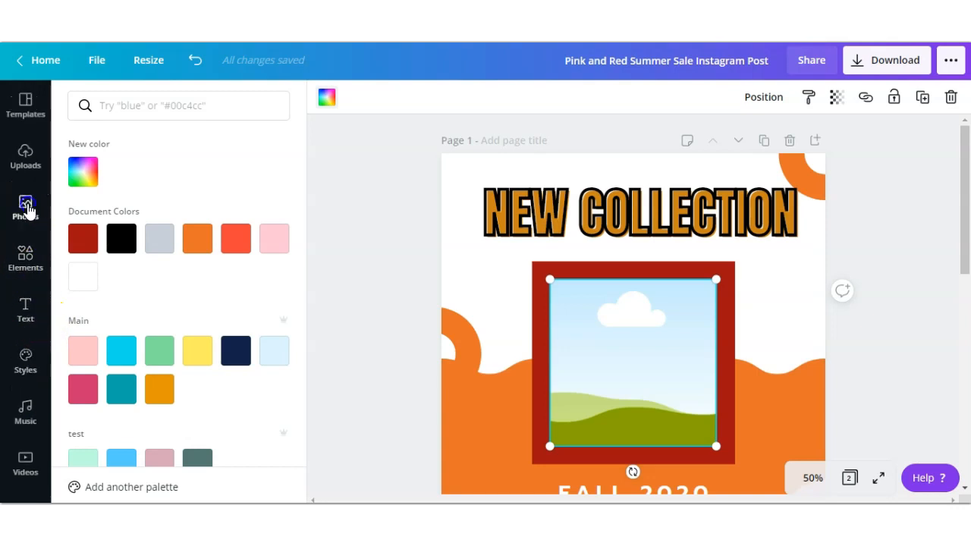
left_click(26, 206)
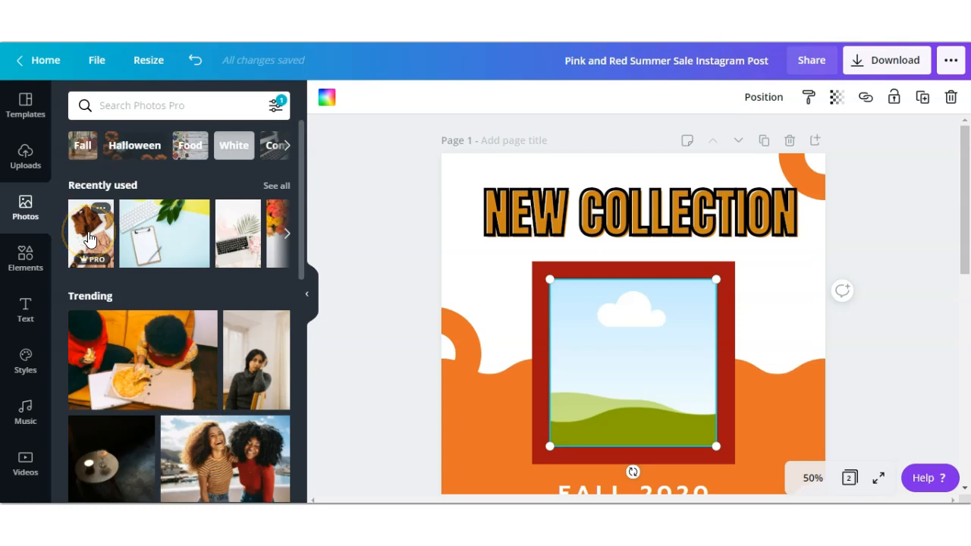
left_click(153, 106)
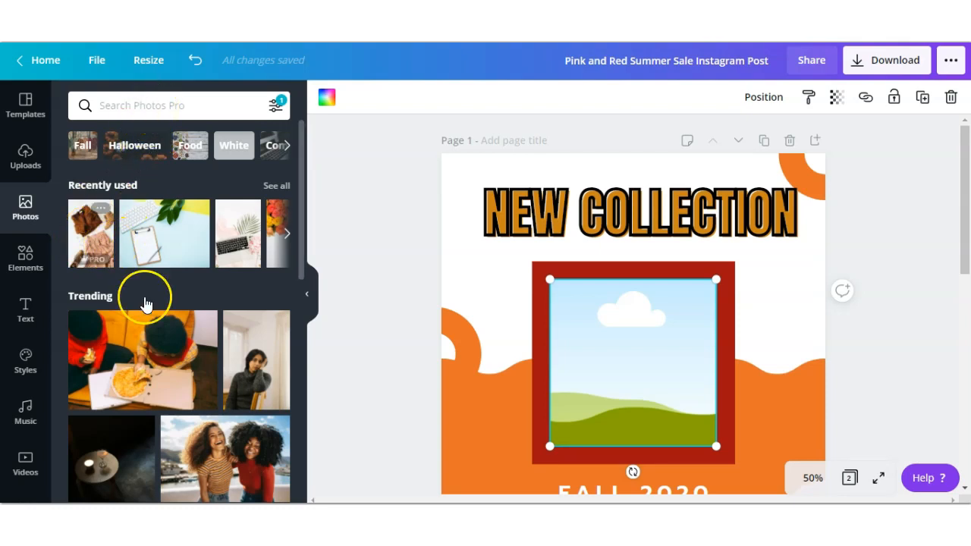
left_click(91, 237)
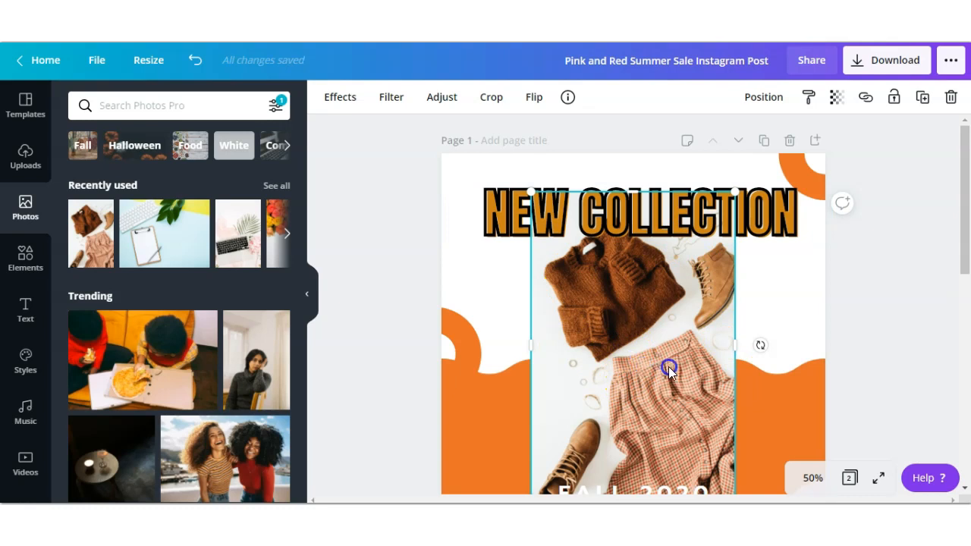
left_click_drag(681, 361, 659, 347)
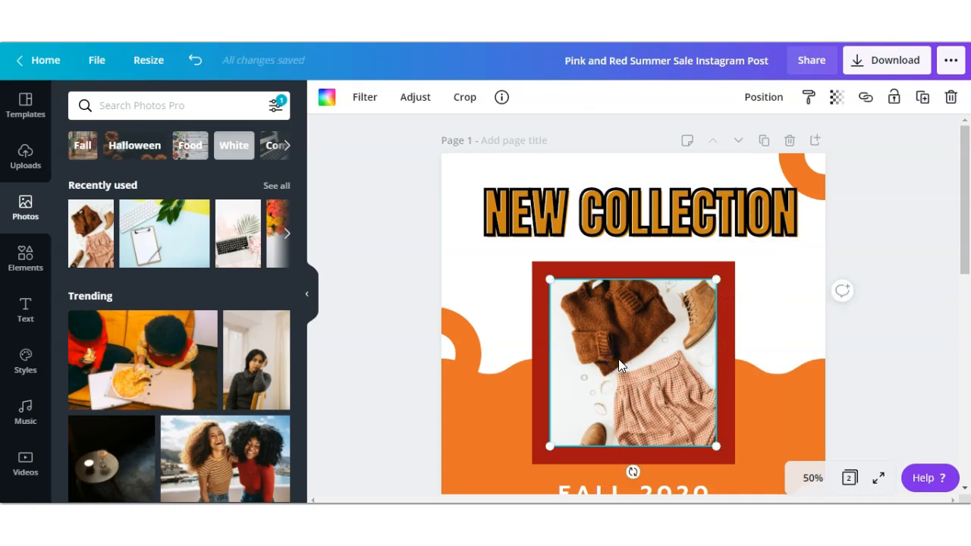
Adjust the framed fashion photo to brightness 3 and contrast 31, leaving it without a filter.
left_click(365, 98)
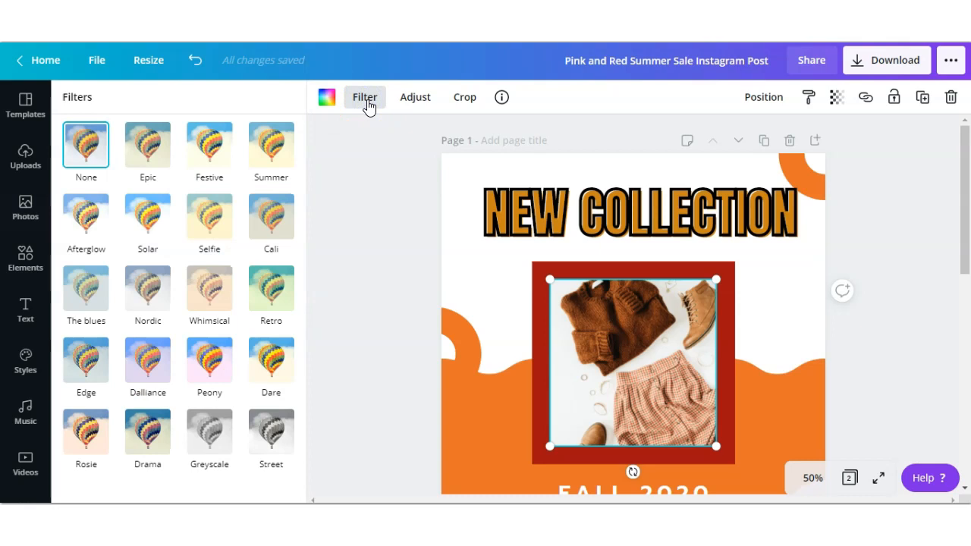
left_click(415, 102)
left_click_drag(191, 132, 214, 134)
left_click_drag(191, 160, 209, 159)
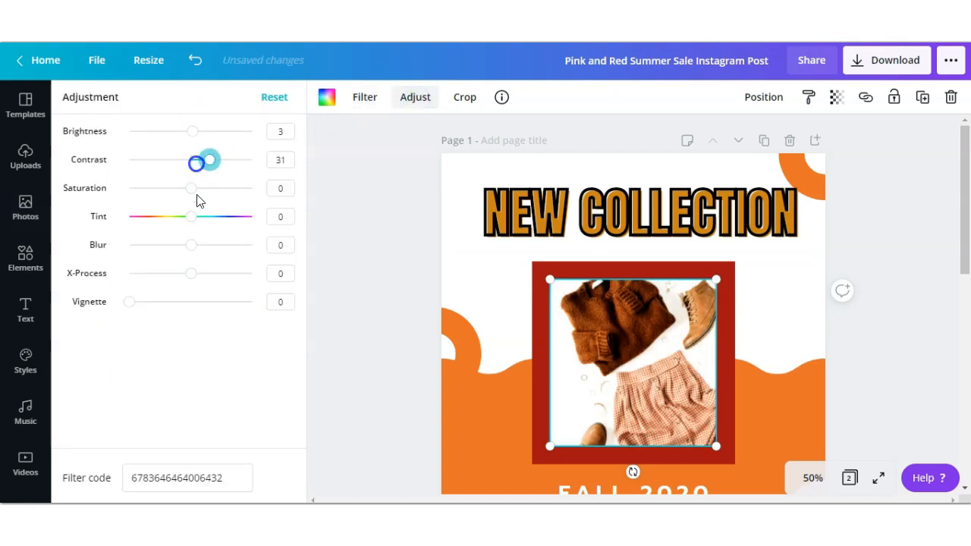
mouse_move(195, 253)
left_mouse_down()
mouse_move(213, 252)
mouse_move(192, 245)
left_mouse_up()
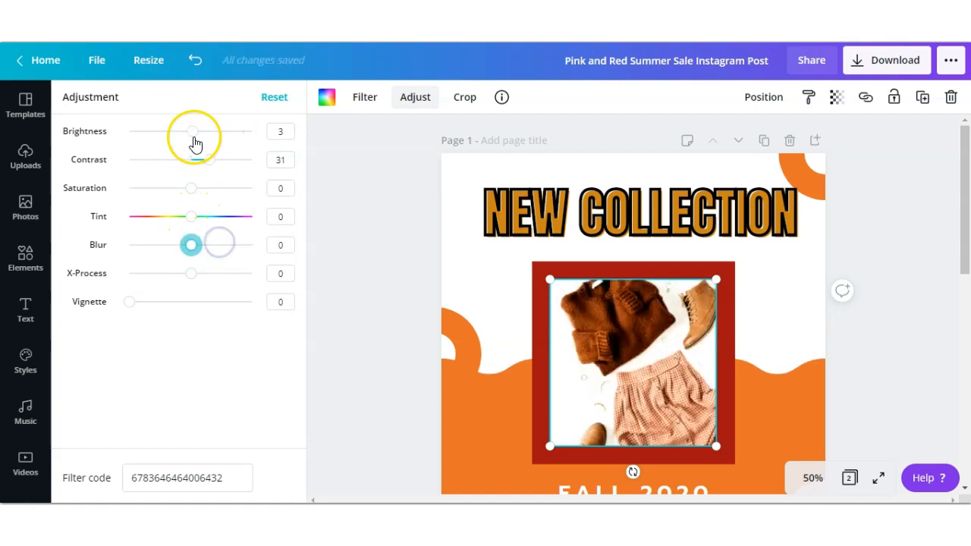
left_click_drag(241, 479, 130, 483)
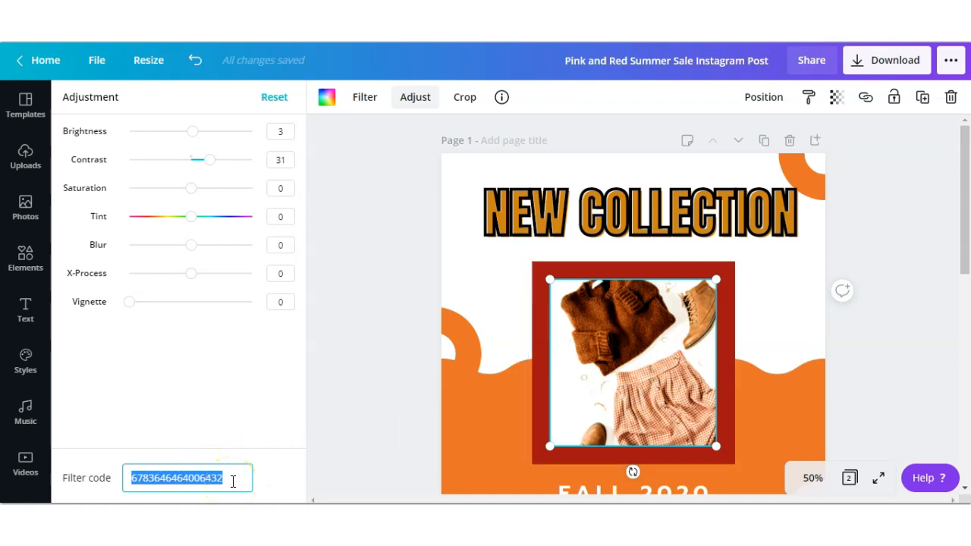
left_click(420, 102)
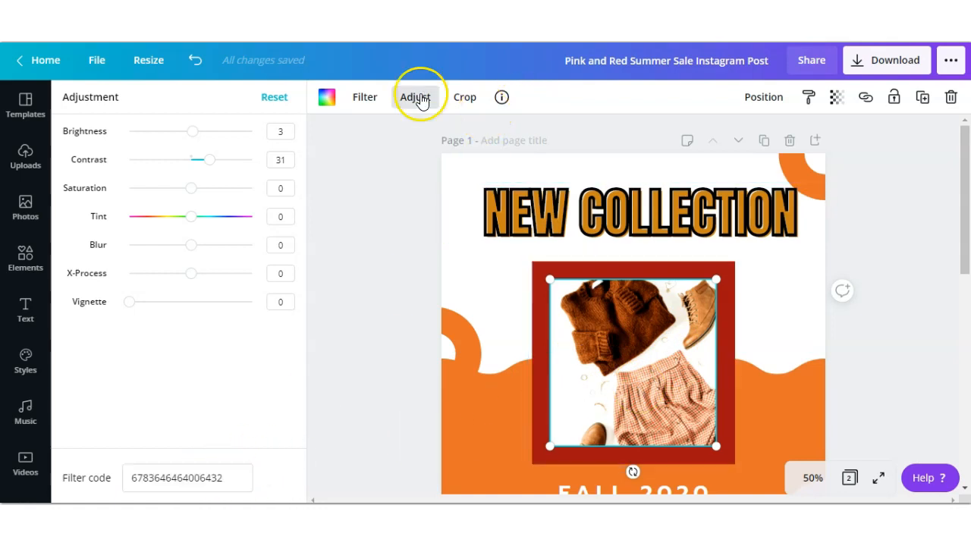
Crop the fashion photo by enlarging it within its grid and repositioning it so the brown sweater fills most of the frame.
left_click(465, 99)
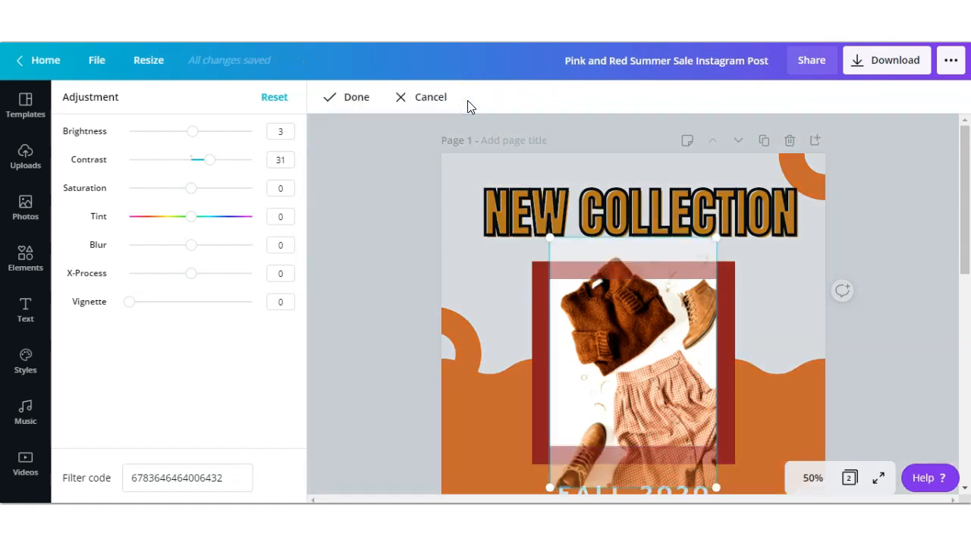
left_click_drag(645, 305, 645, 325)
left_click_drag(550, 246, 455, 228)
left_click_drag(615, 318, 638, 382)
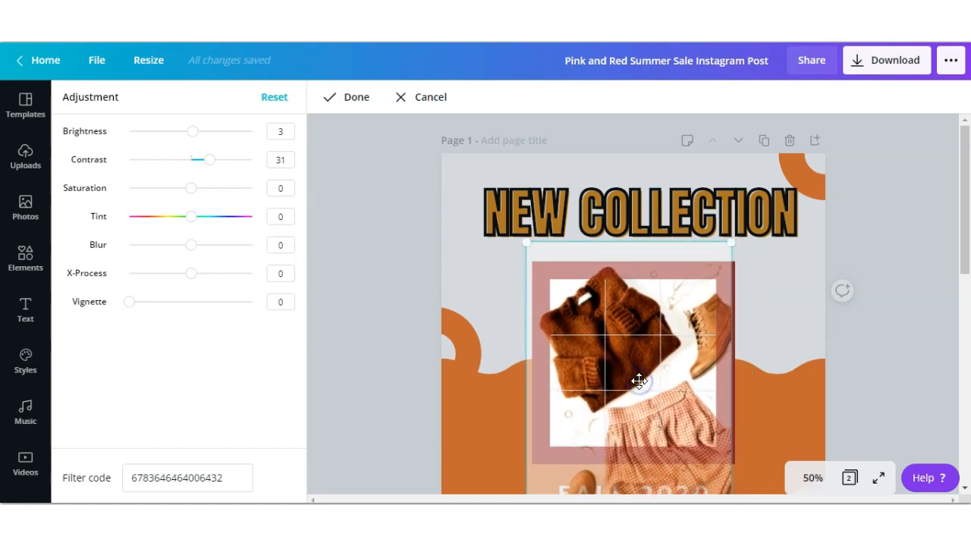
left_click(352, 99)
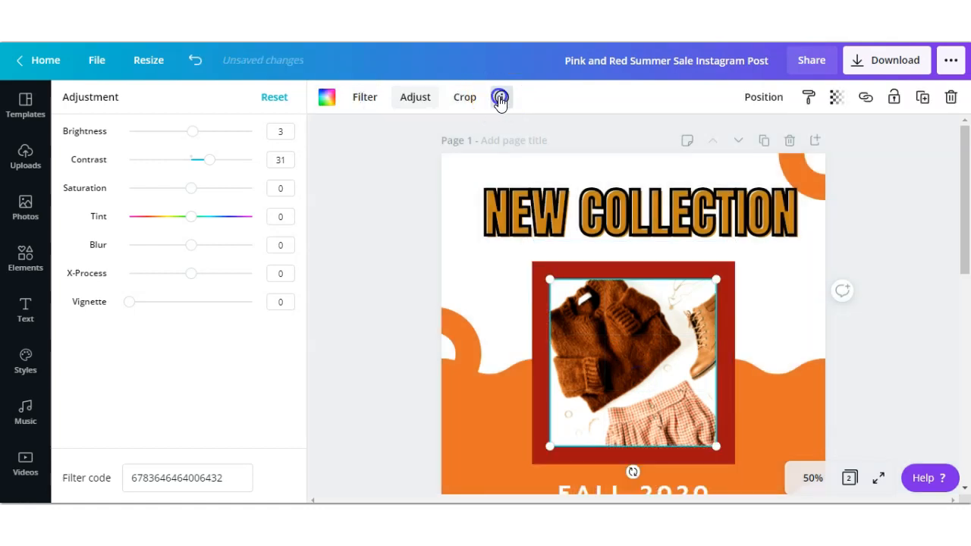
Examine the fashion photo's information and its layering and page alignment options.
left_click(500, 98)
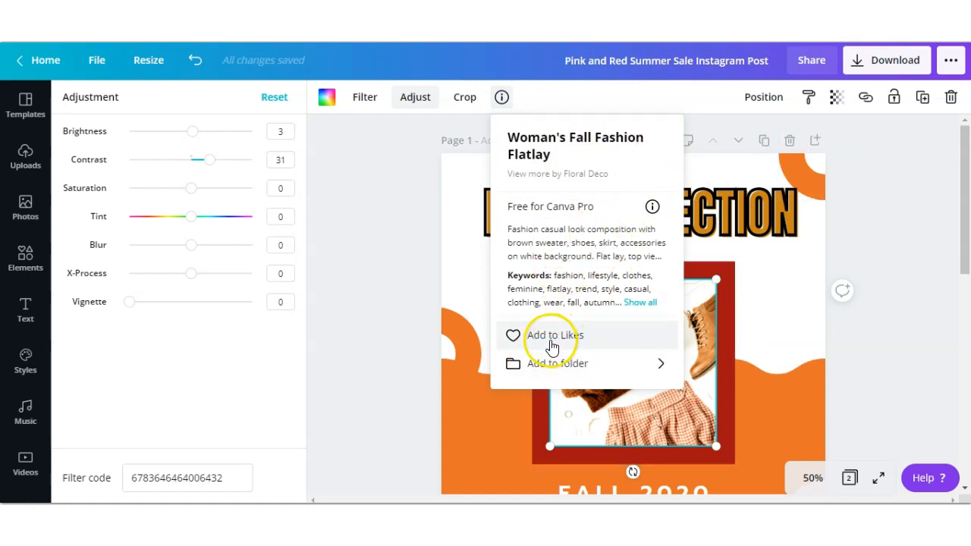
left_click(897, 167)
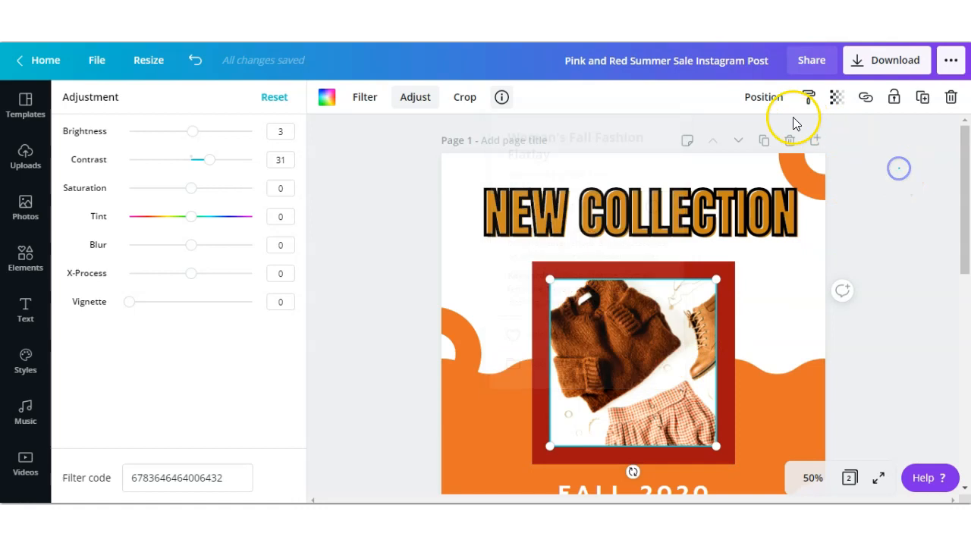
left_click(763, 97)
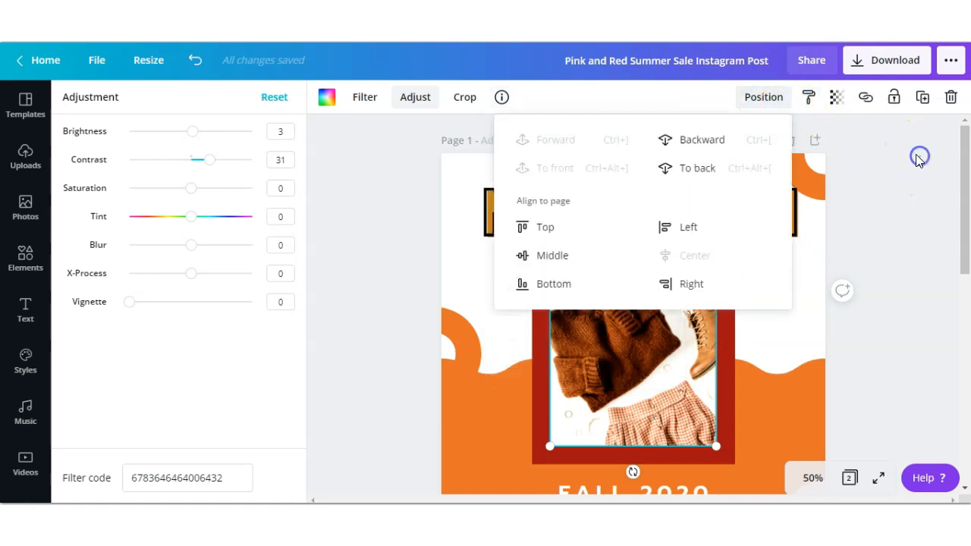
left_click(920, 157)
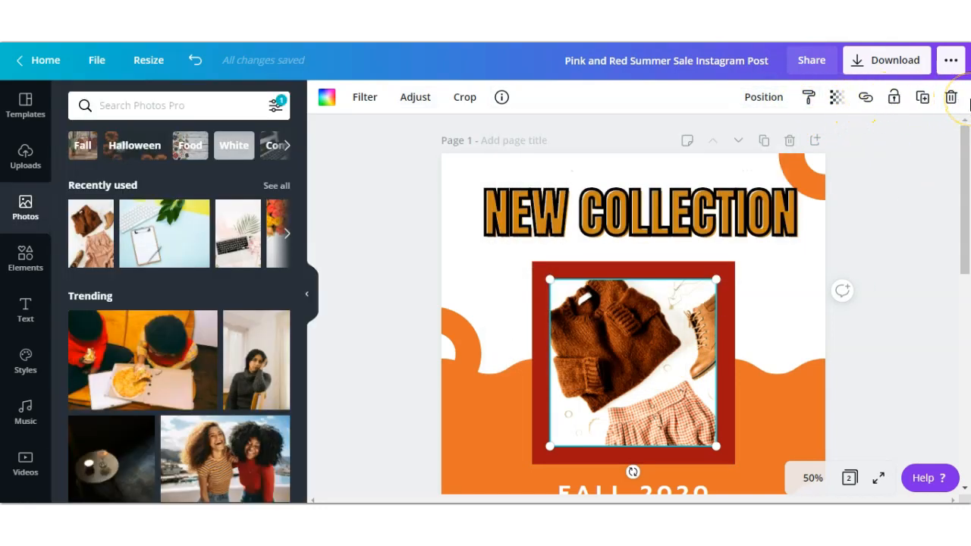
Lock the fashion photo in its place on page 1 and deselect it.
left_click(896, 104)
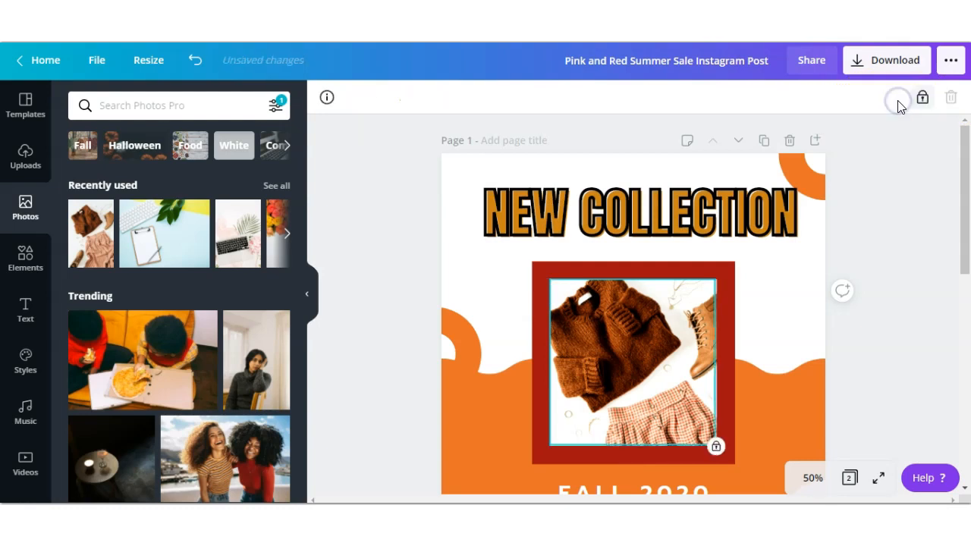
left_click(885, 197)
Compare the redesigned page 1 with the original summer design on page 2.
scroll(900, 241, "down", 2)
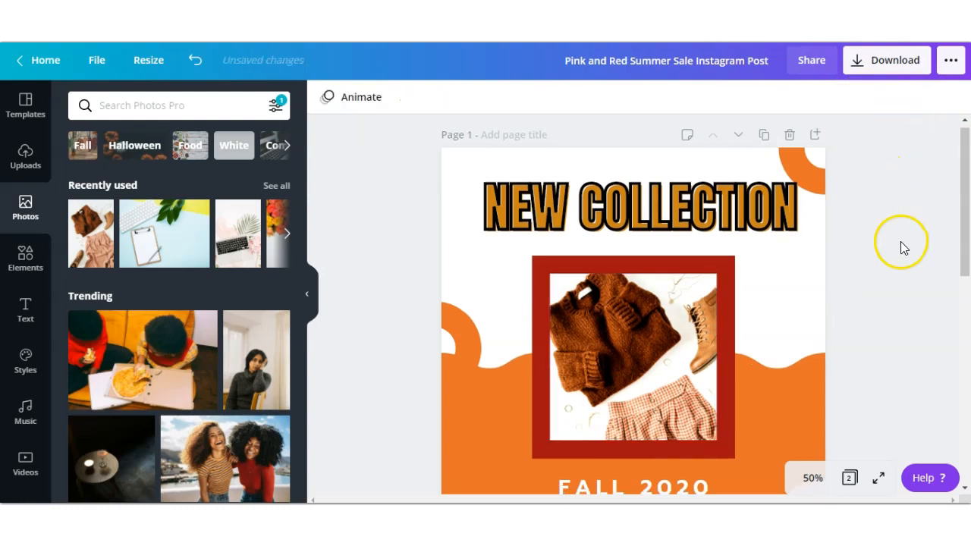
scroll(899, 242, "up", 2)
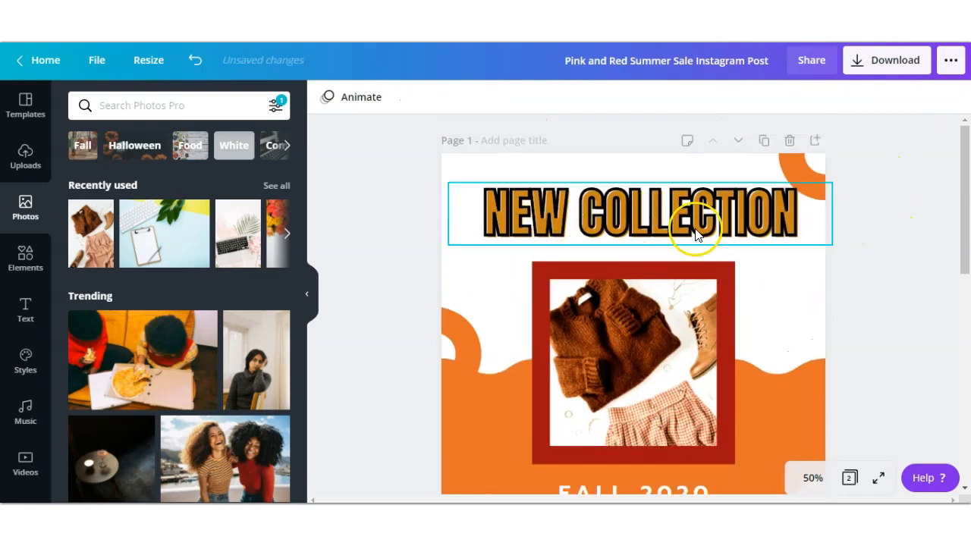
scroll(694, 228, "down", 2)
scroll(663, 296, "down", 5)
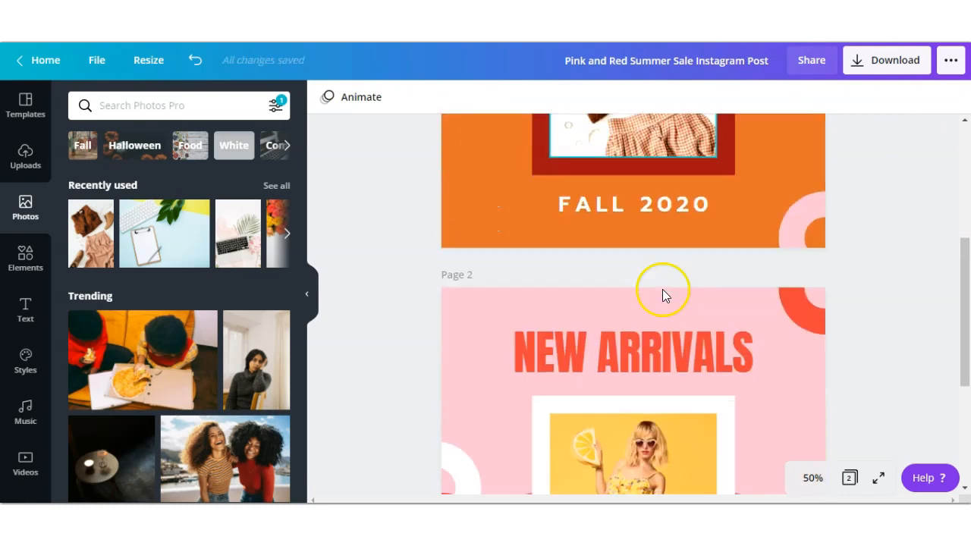
scroll(664, 290, "up", 1)
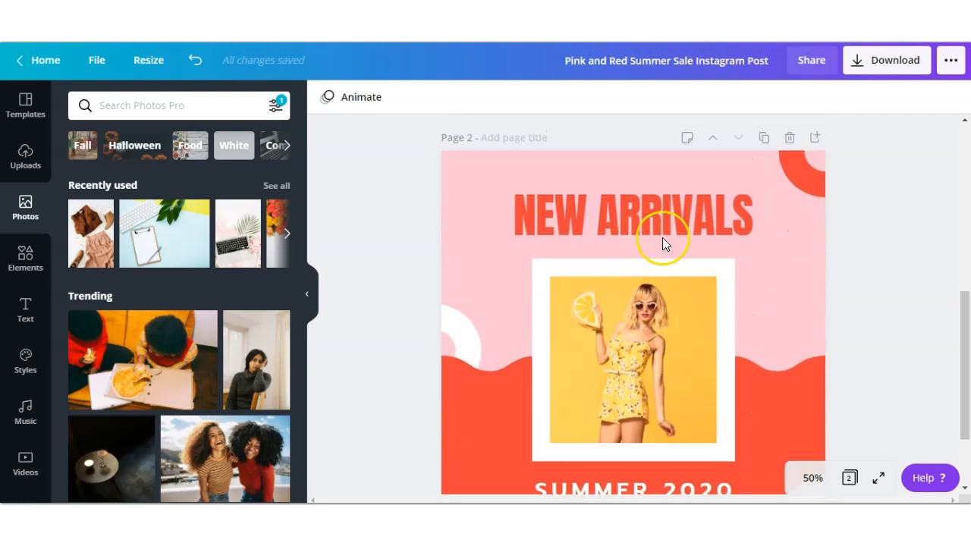
scroll(698, 417, "up", 1)
scroll(696, 410, "up", 4)
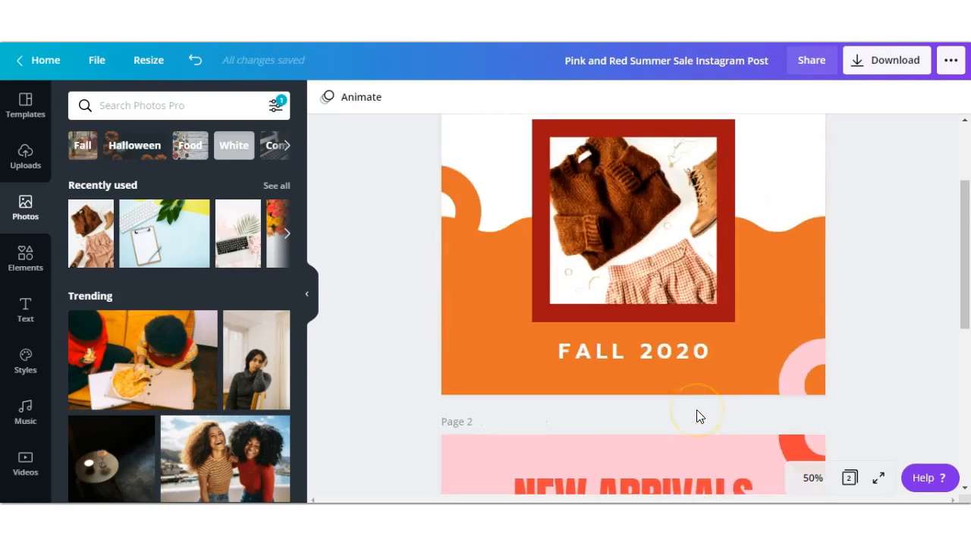
scroll(696, 409, "down", 1)
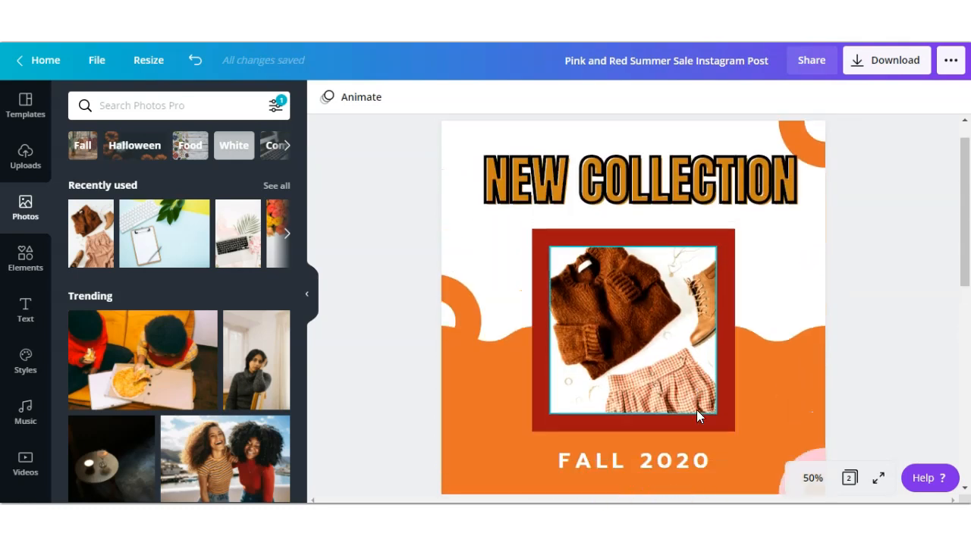
Copy the style of the orange ring at page 1's left edge onto the pink ring in the lower-right corner.
left_click(803, 448)
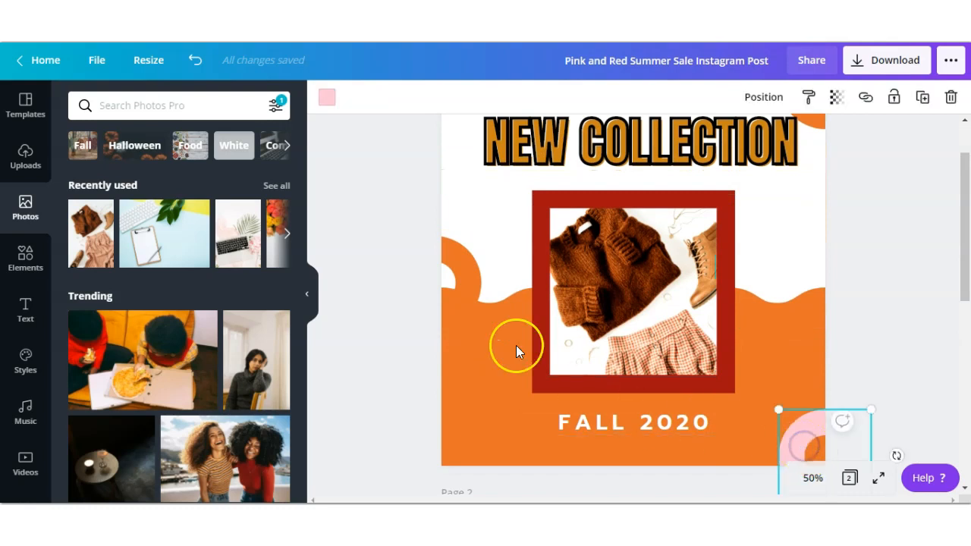
left_click(469, 275)
left_click(809, 101)
left_click(806, 445)
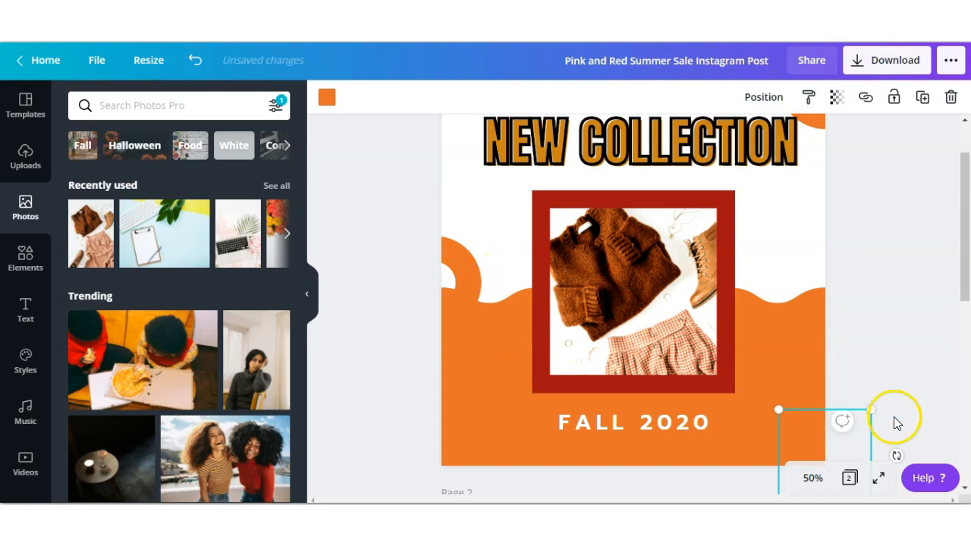
scroll(830, 406, "up", 2)
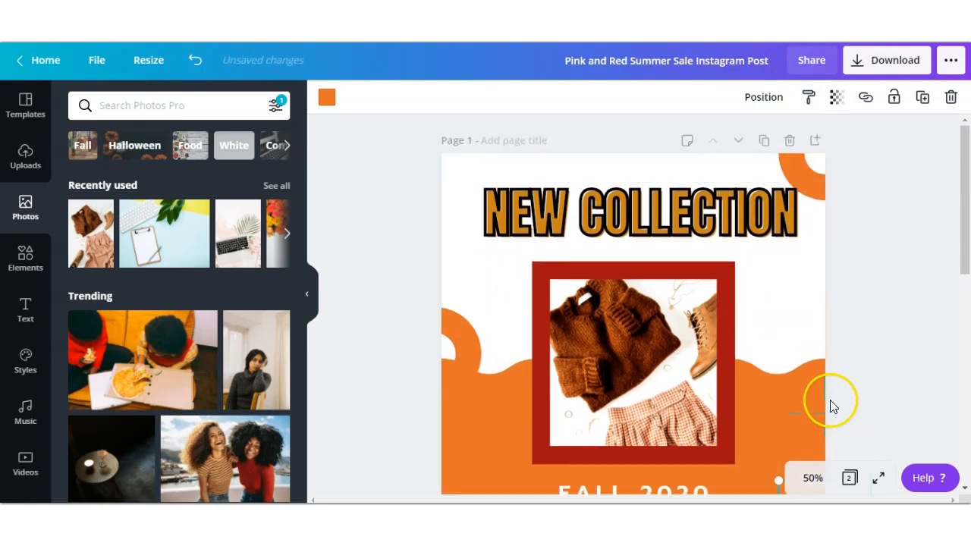
scroll(743, 400, "down", 2)
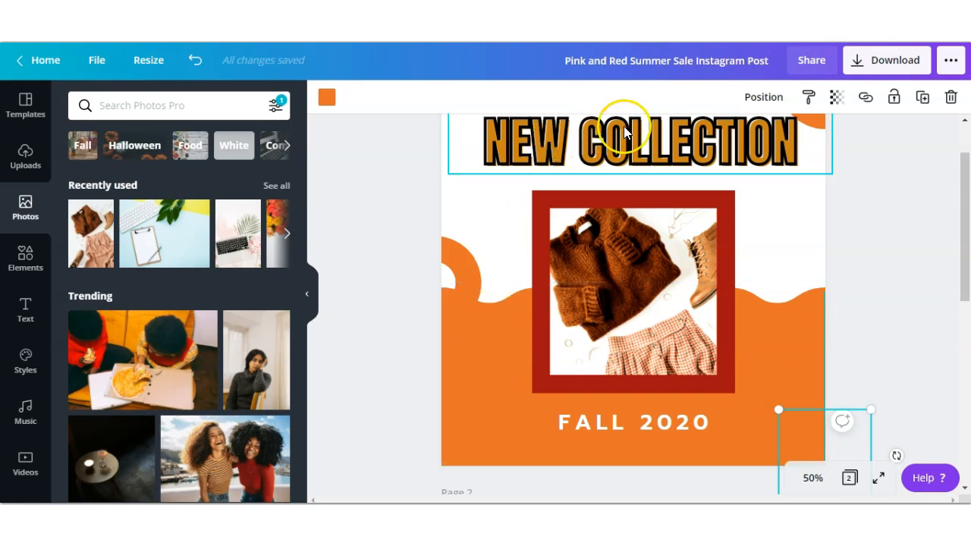
left_click(604, 328)
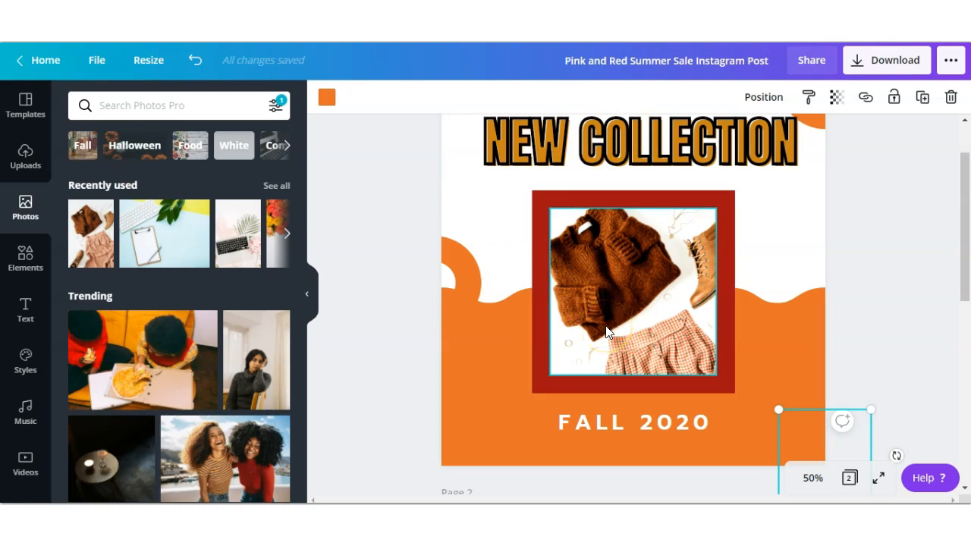
left_click(602, 341)
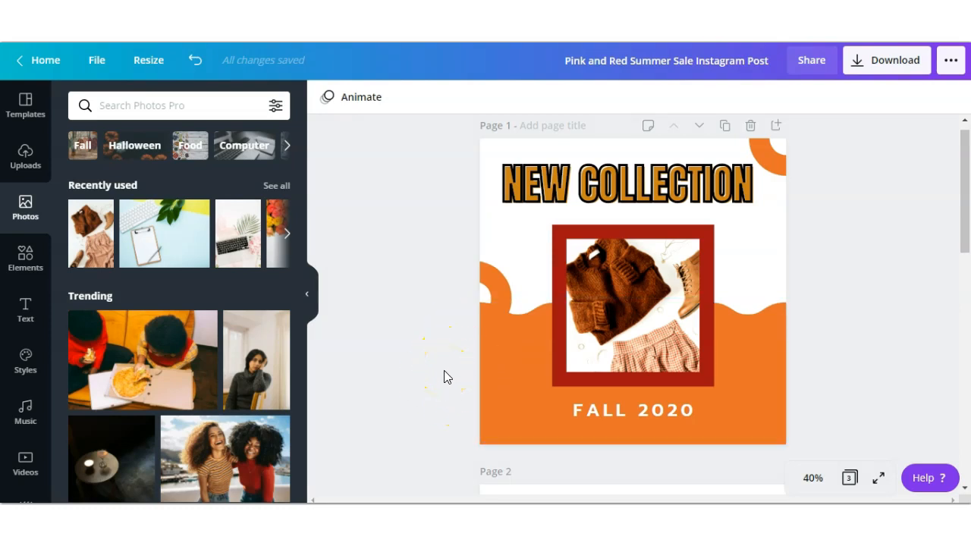
Group the photo, red frame, orange wave, left ring and FALL 2020 text on page 1, and move the group slightly down.
left_click_drag(450, 409, 720, 262)
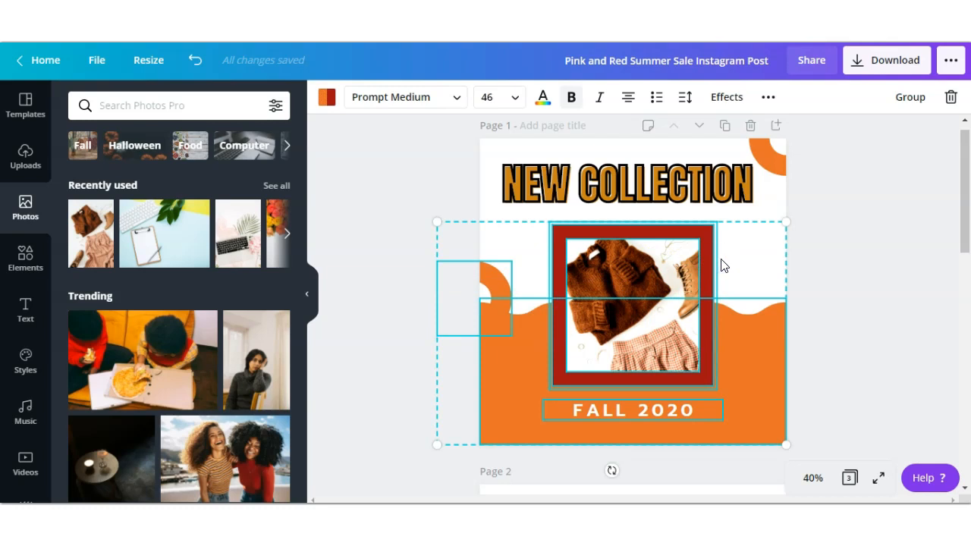
left_click(908, 97)
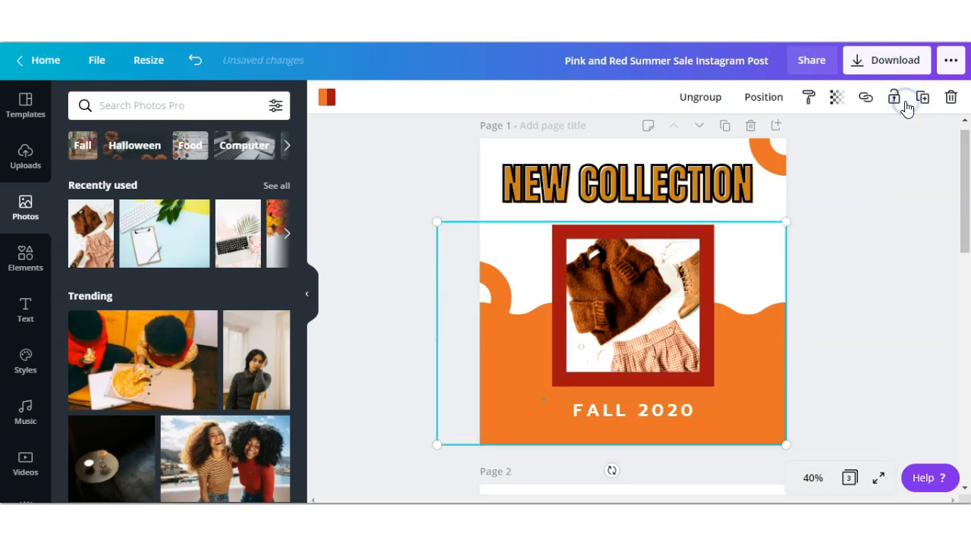
left_click(852, 293)
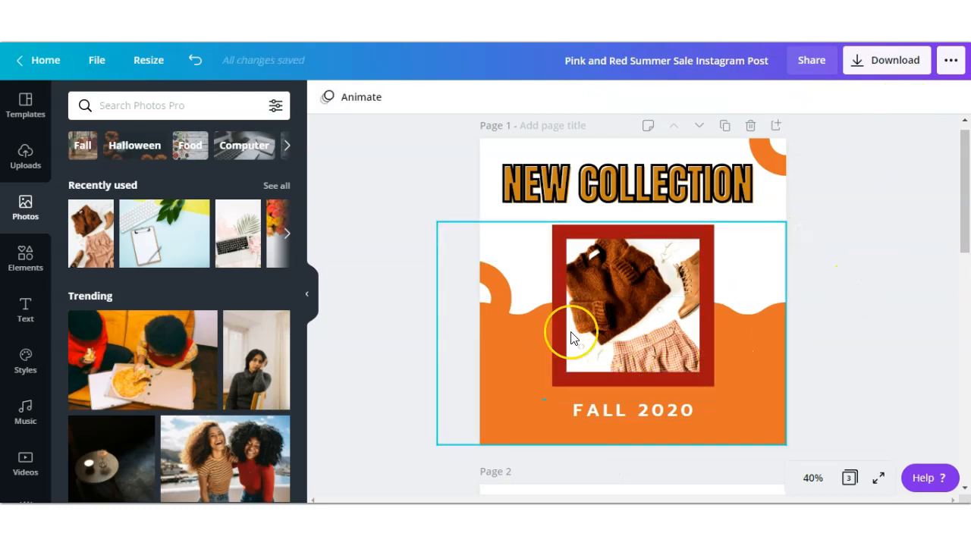
mouse_move(623, 326)
left_mouse_down()
mouse_move(672, 251)
mouse_move(615, 331)
mouse_move(634, 335)
mouse_move(623, 336)
left_mouse_up()
left_click(832, 314)
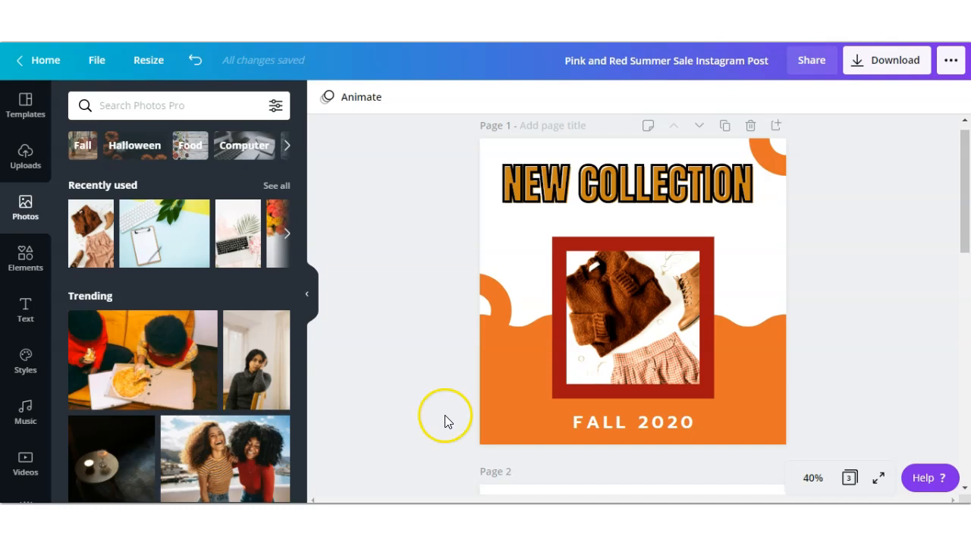
Ungroup the photo, red frame, orange wave, ring and FALL 2020 text on page 1, and deselect them.
left_click_drag(457, 417, 545, 324)
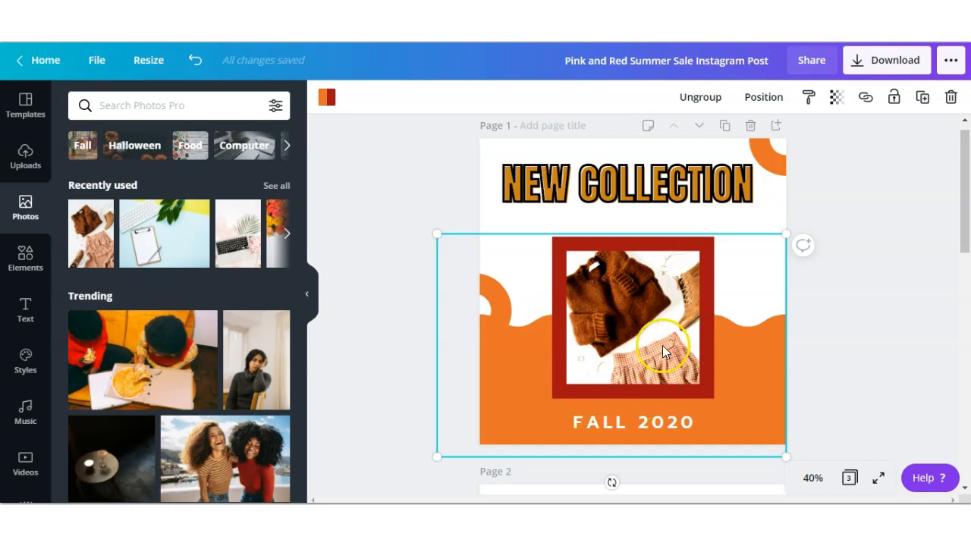
left_click(697, 107)
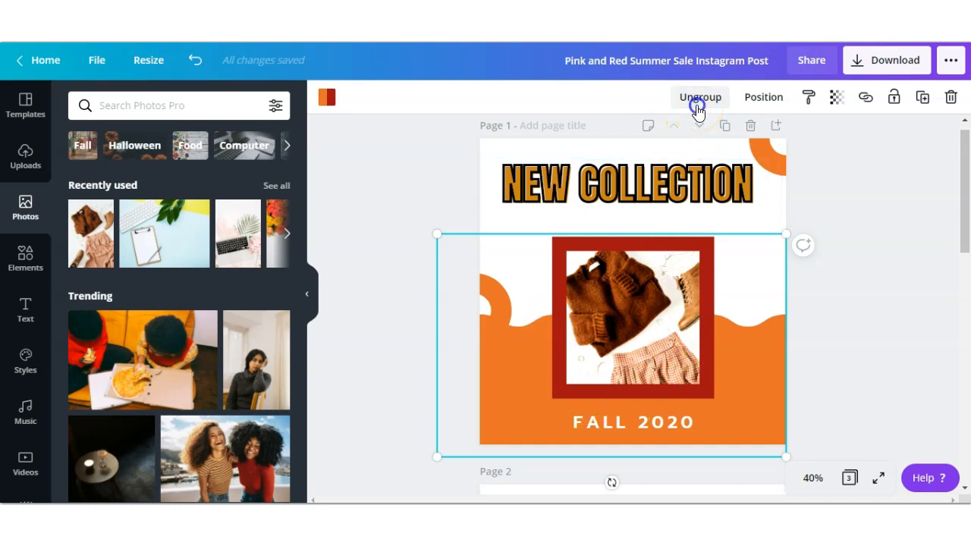
left_click(867, 359)
Add the trending photo of the two laughing women to the blank page 2 and deselect it.
scroll(868, 357, "down", 5)
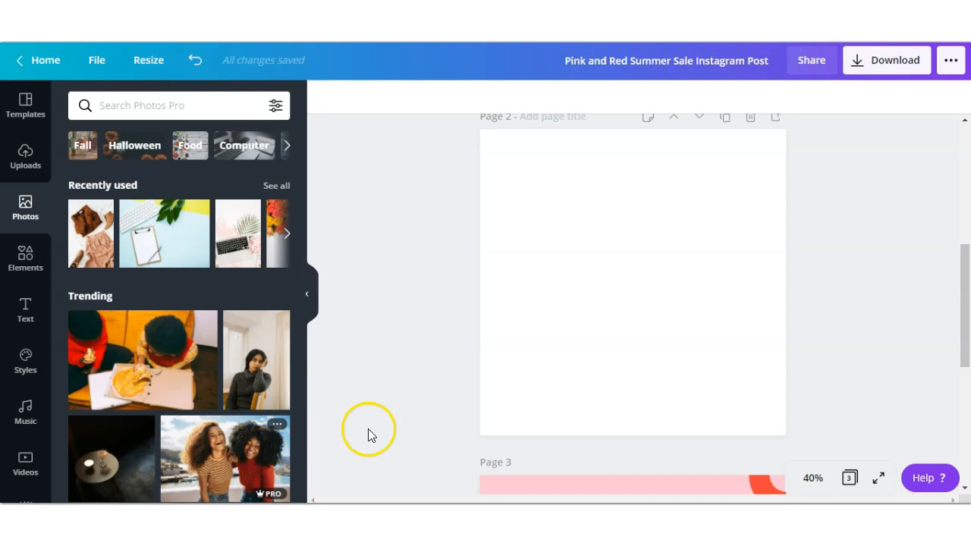
left_click(556, 342)
left_click(218, 454)
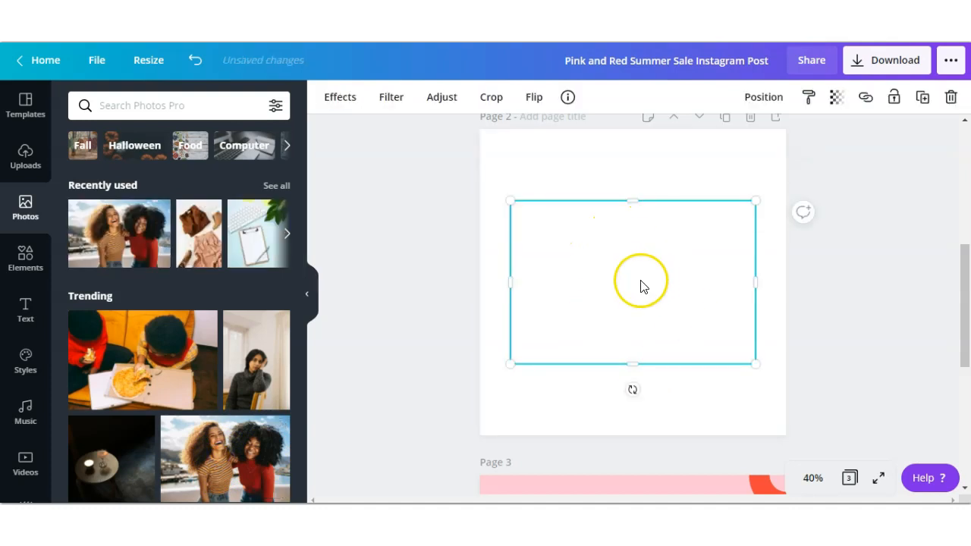
left_click(513, 409)
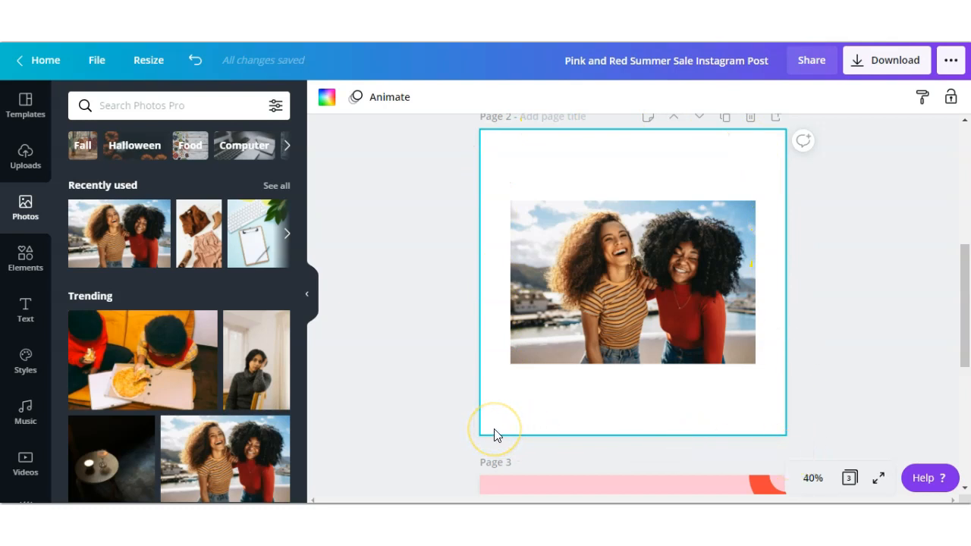
Remove the background of the photo of the two women on page 2 using the Background Remover effect.
left_click(678, 302)
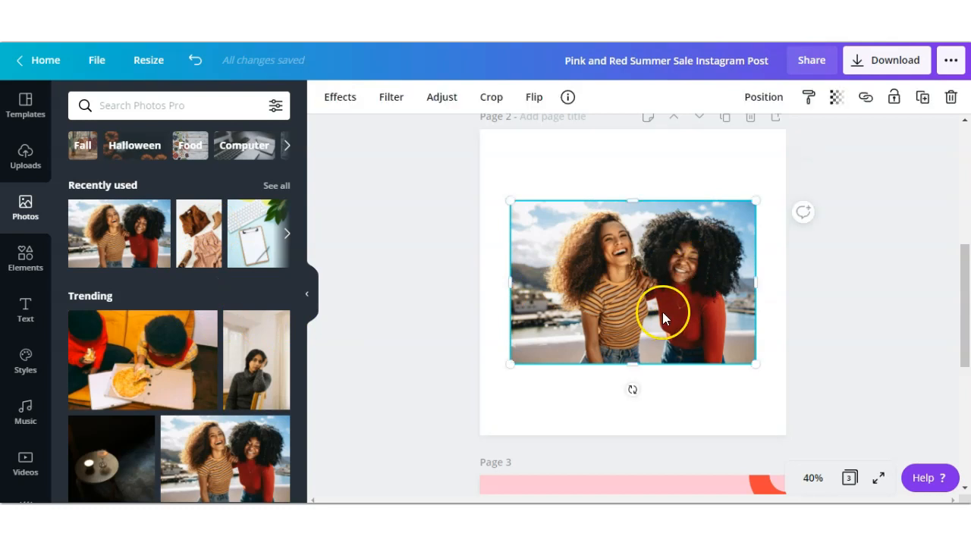
left_click(341, 105)
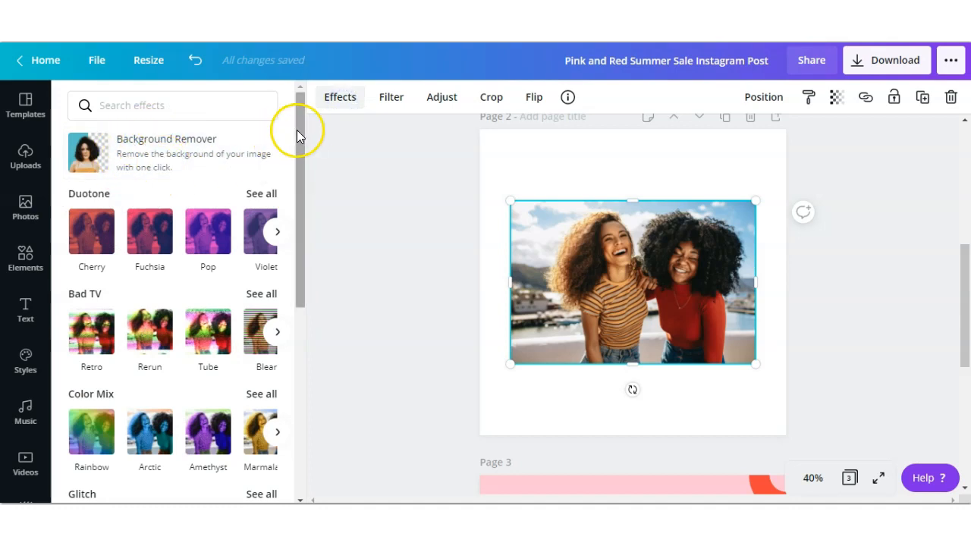
left_click_drag(303, 136, 296, 270)
left_click(83, 352)
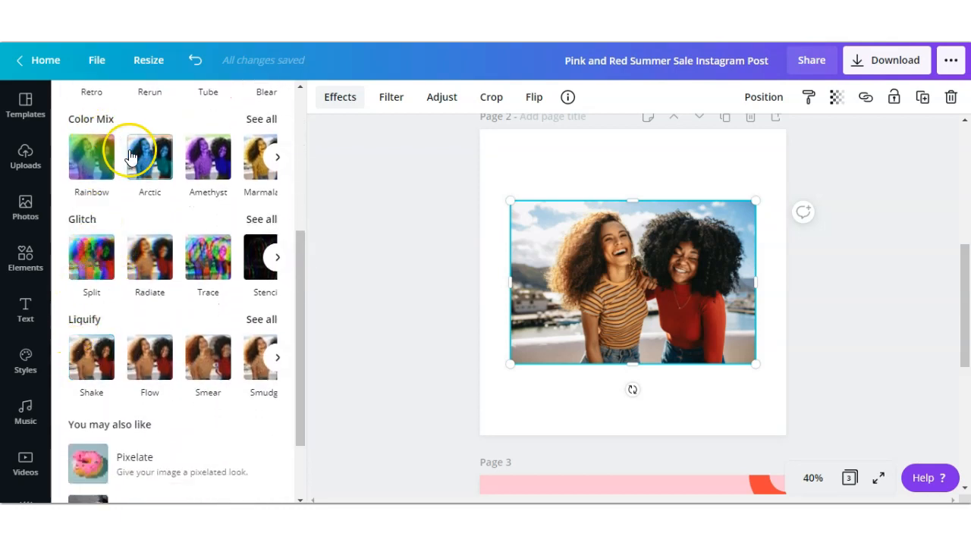
scroll(305, 276, "up", 3)
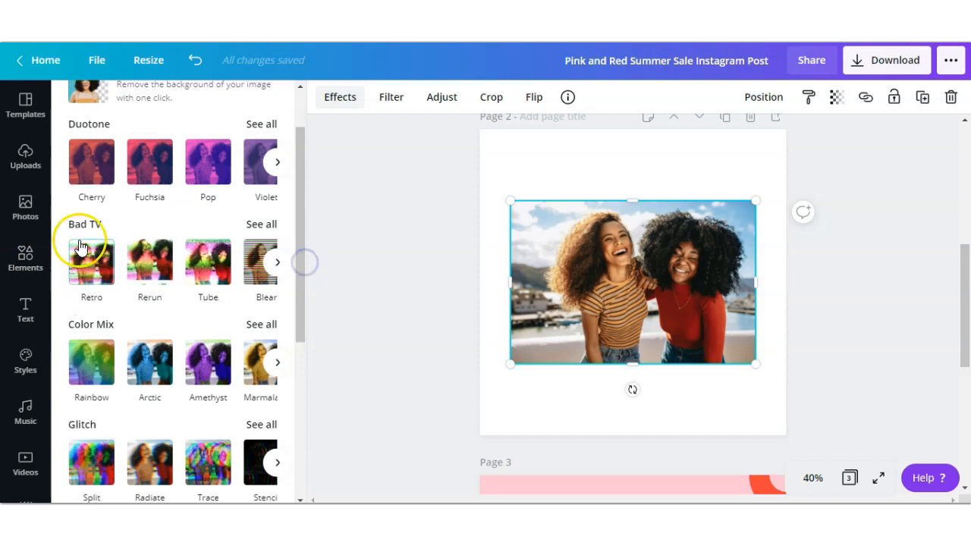
scroll(306, 200, "up", 1)
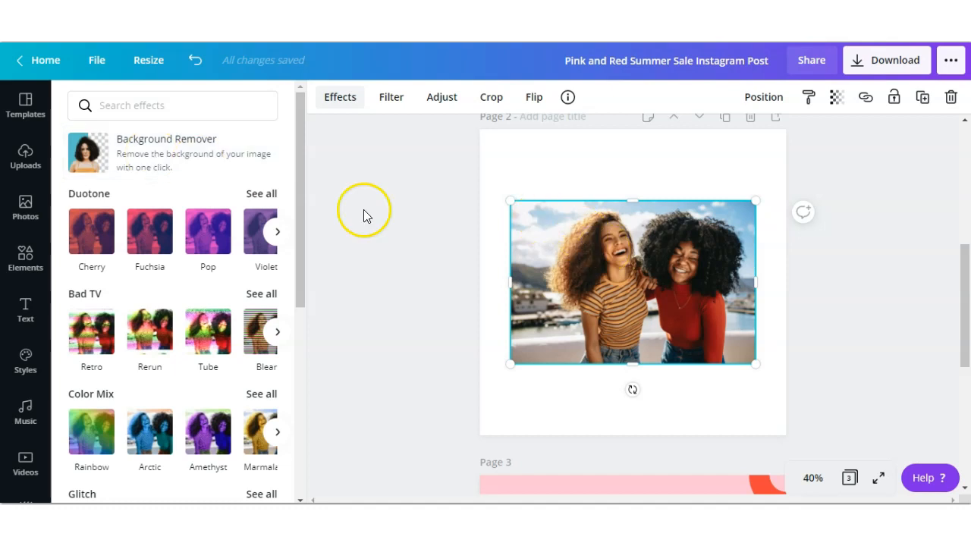
left_click(137, 141)
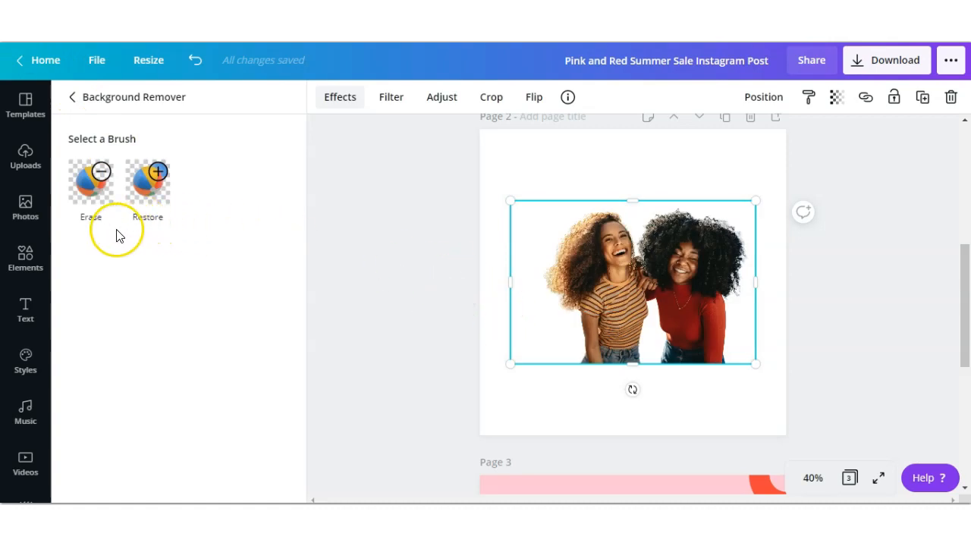
Try trimming the bottom of the two women's cutout with the Erase brush, enlarging it to size 59, and discard the edits.
left_click(146, 190)
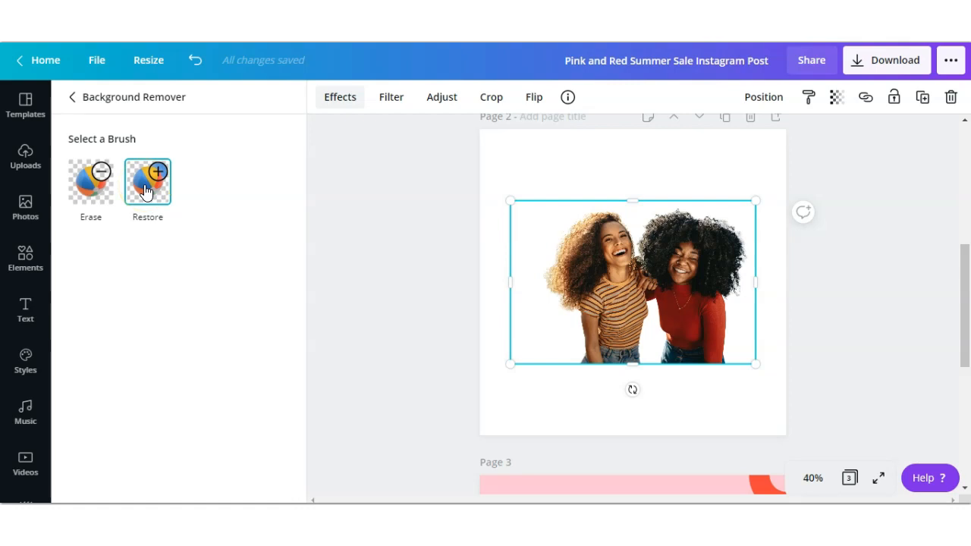
left_click(147, 194)
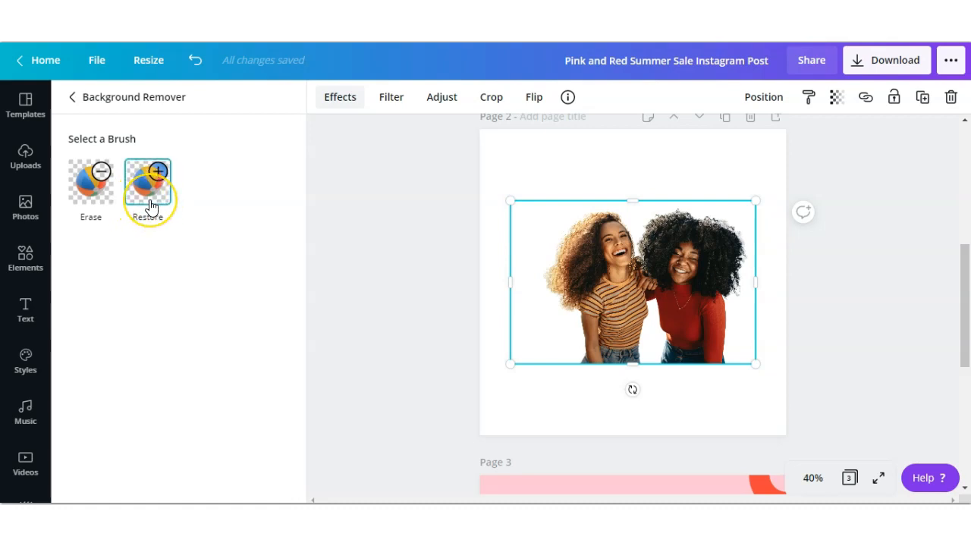
left_click(94, 188)
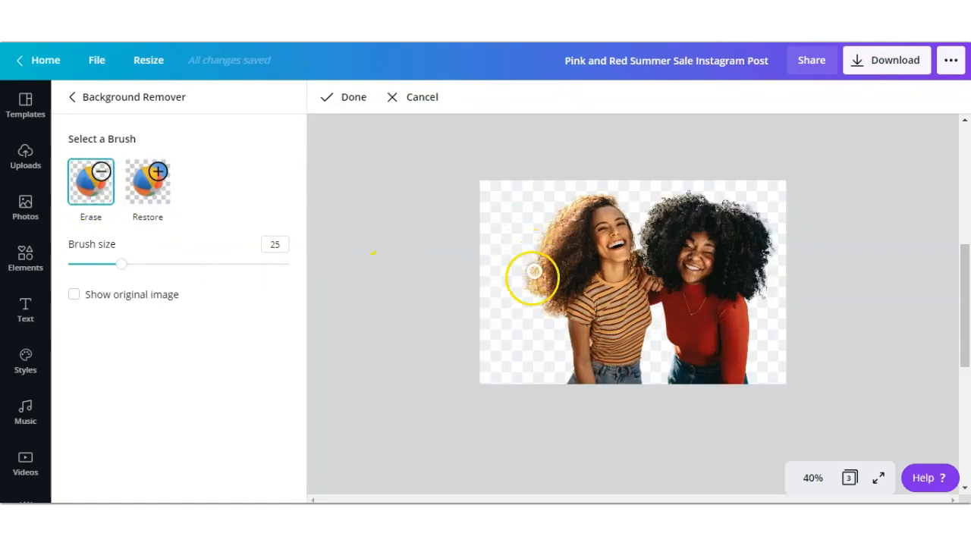
mouse_move(568, 369)
left_mouse_down()
mouse_move(748, 371)
mouse_move(645, 381)
mouse_move(553, 375)
mouse_move(756, 383)
mouse_move(557, 387)
left_mouse_up()
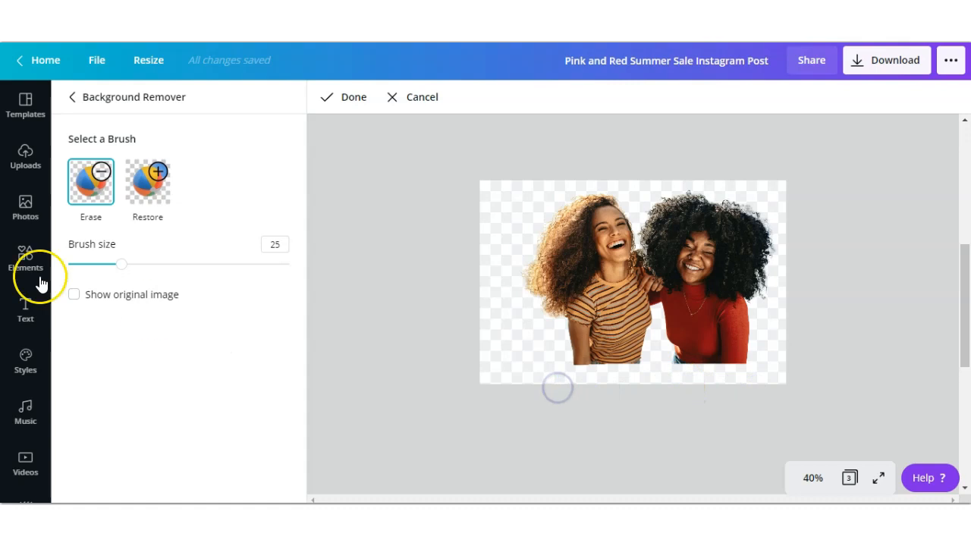
left_click(120, 267)
left_click_drag(120, 270, 207, 285)
mouse_move(565, 345)
left_mouse_down()
mouse_move(587, 362)
mouse_move(749, 372)
left_mouse_up()
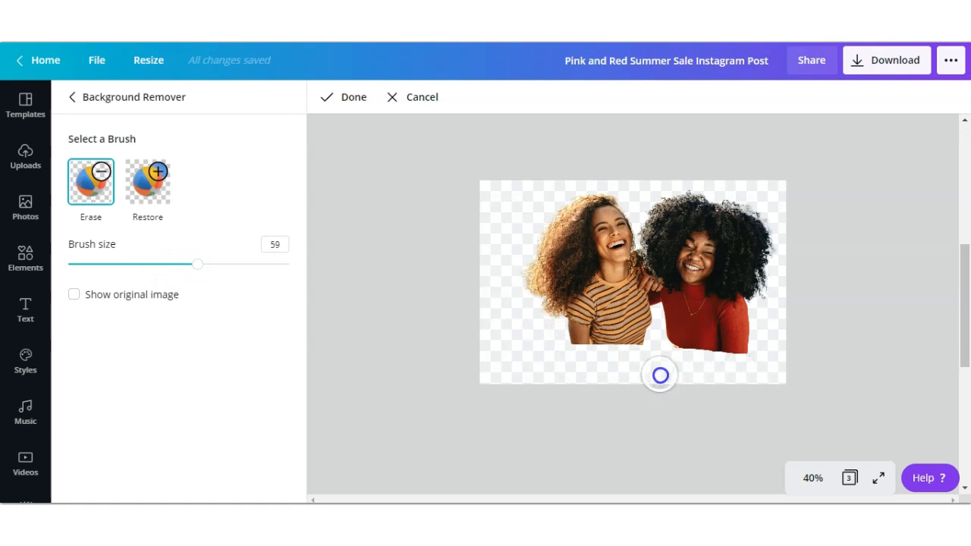
left_click(74, 295)
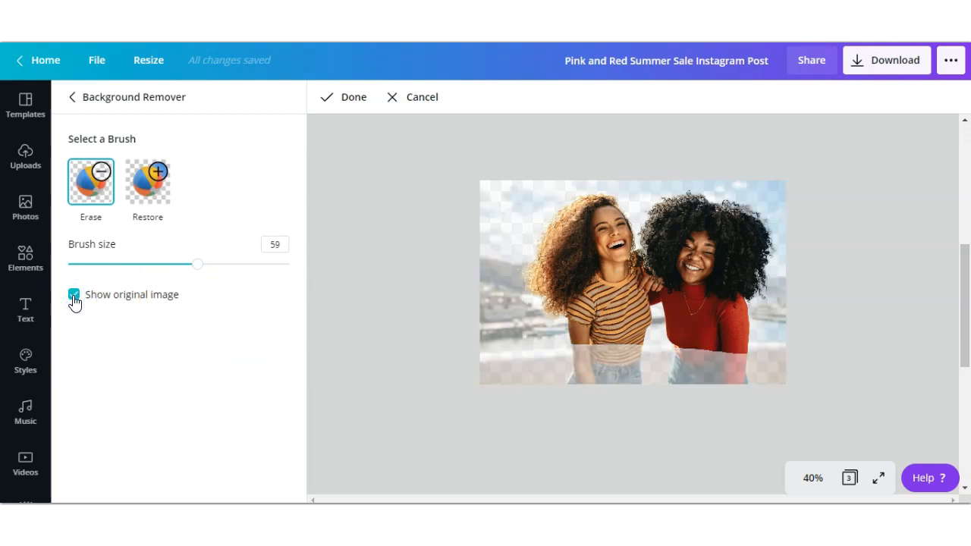
left_click(74, 296)
left_click(410, 100)
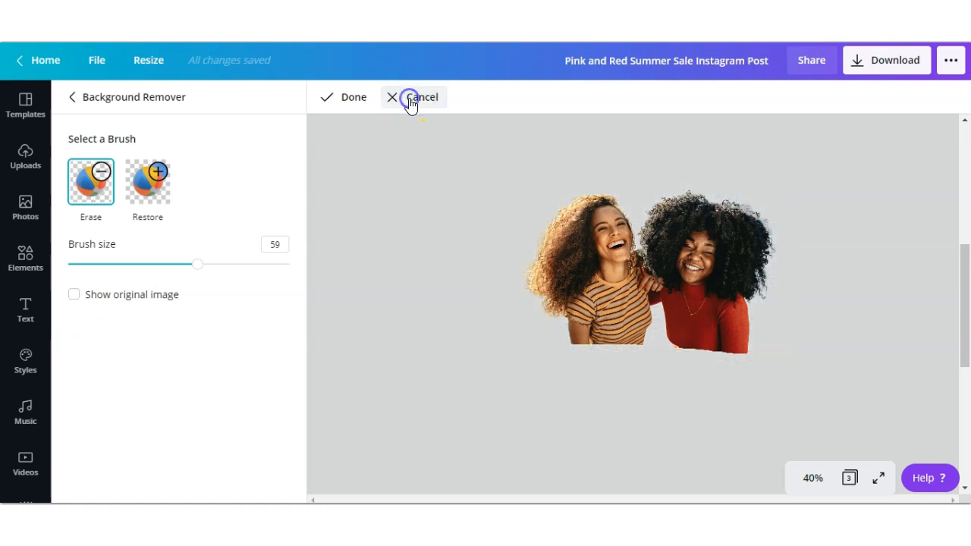
Restore the sky around the women's hair with the Restore brush, set its size to 34, show the original image and apply the edits.
left_click(152, 191)
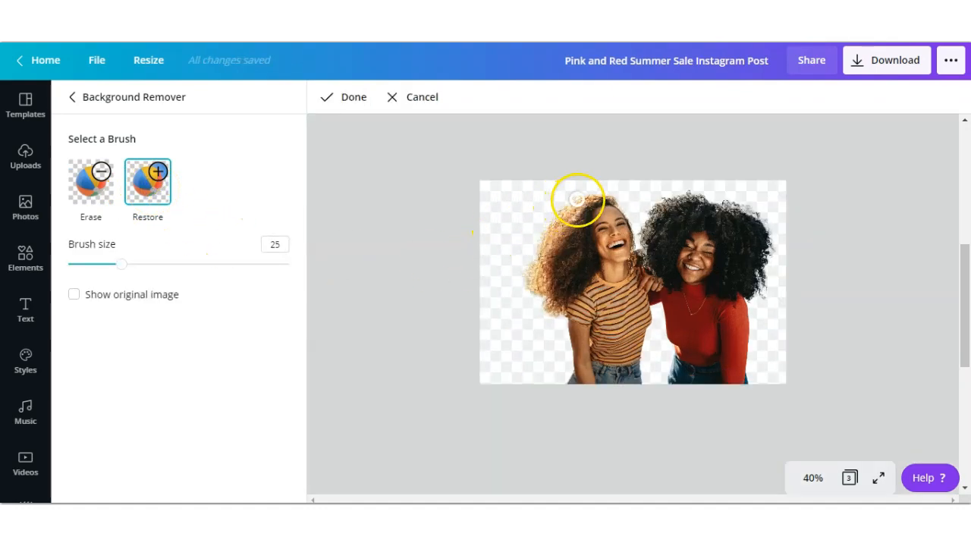
mouse_move(580, 196)
left_mouse_down()
mouse_move(546, 235)
mouse_move(577, 182)
mouse_move(525, 218)
mouse_move(513, 241)
mouse_move(568, 181)
mouse_move(513, 282)
mouse_move(536, 181)
mouse_move(506, 235)
mouse_move(498, 281)
mouse_move(518, 184)
mouse_move(496, 269)
mouse_move(546, 175)
mouse_move(559, 173)
mouse_move(556, 196)
mouse_move(640, 191)
mouse_move(665, 203)
mouse_move(614, 223)
mouse_move(653, 200)
mouse_move(614, 210)
mouse_move(662, 217)
mouse_move(633, 237)
mouse_move(642, 246)
mouse_move(632, 265)
mouse_move(647, 197)
mouse_move(689, 186)
mouse_move(688, 203)
mouse_move(729, 209)
mouse_move(728, 219)
mouse_move(761, 216)
left_mouse_up()
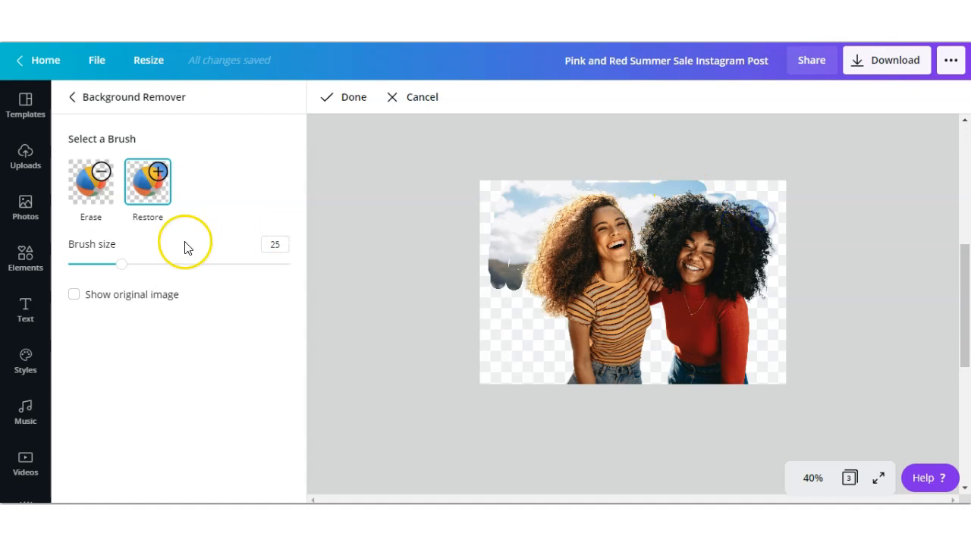
left_click_drag(122, 264, 144, 266)
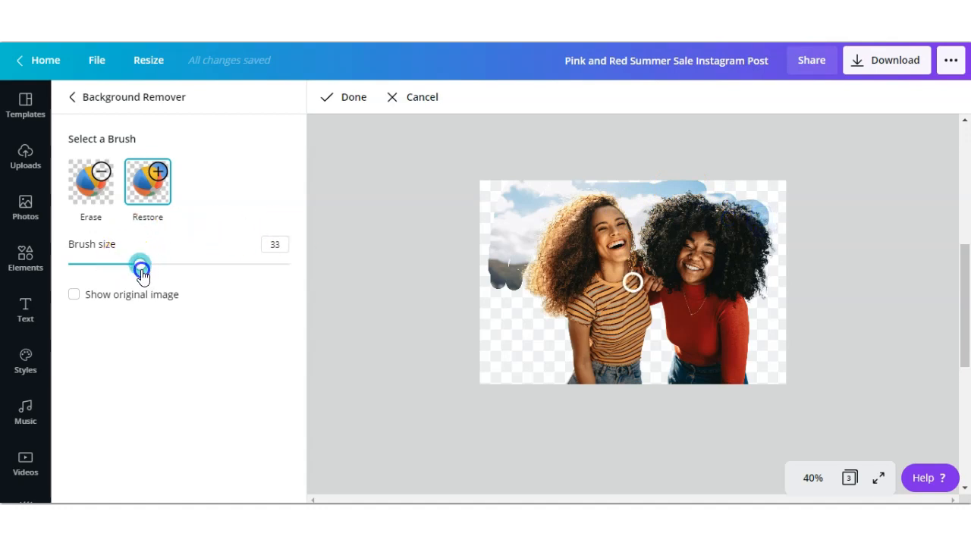
left_click(73, 295)
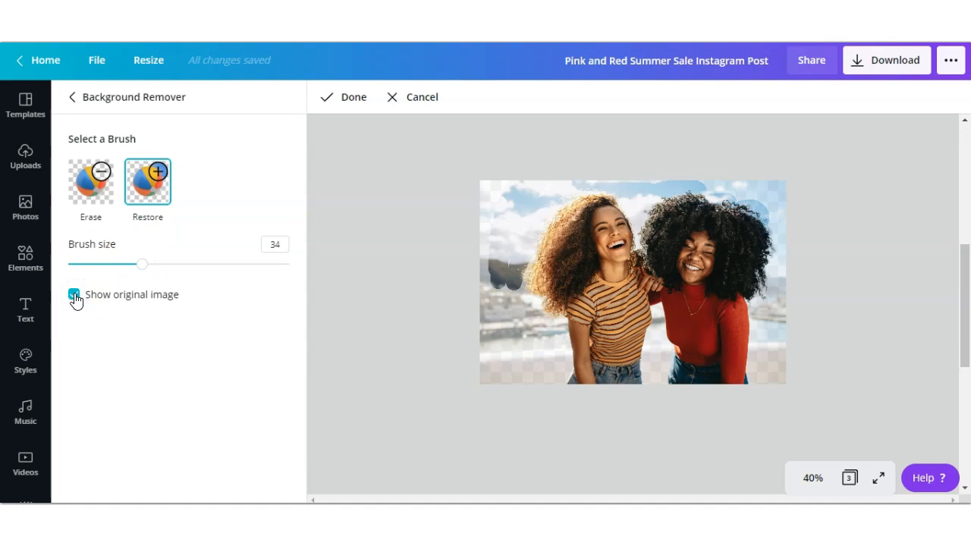
left_click(351, 107)
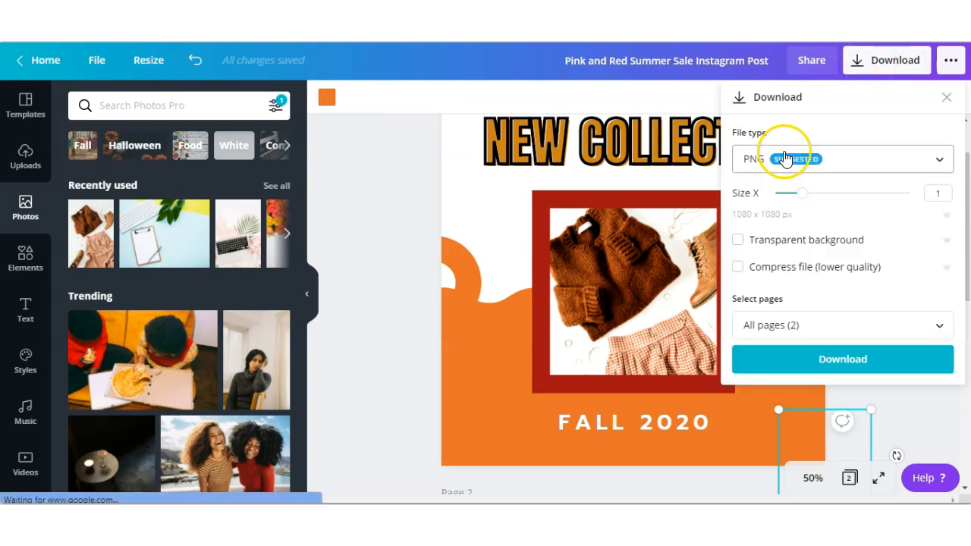
Review the file types available for downloading the design and choose PNG.
left_click(840, 159)
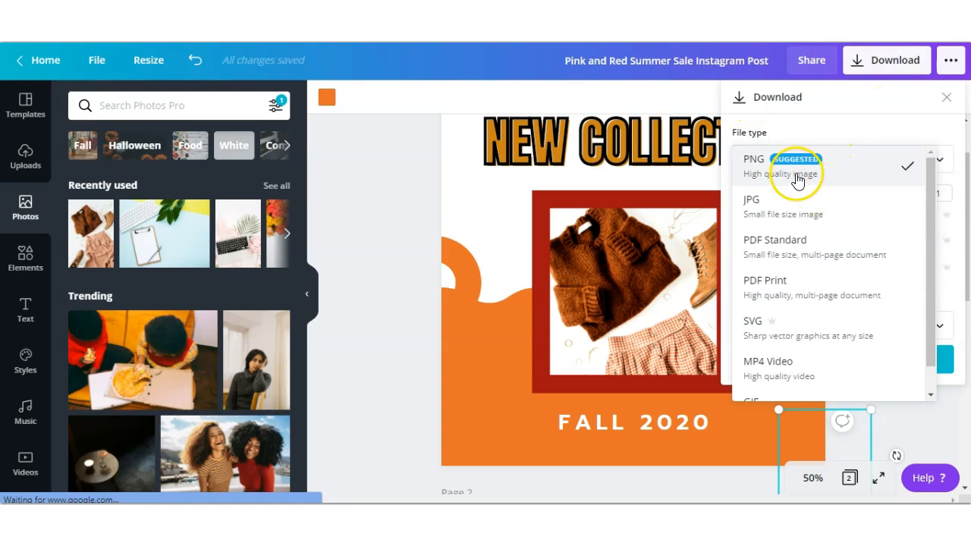
left_click(784, 258)
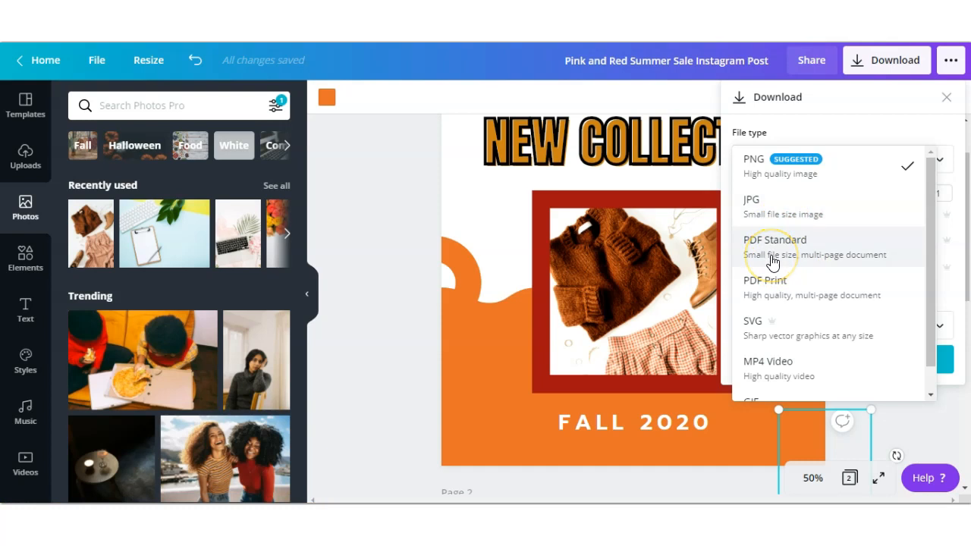
scroll(776, 262, "down", 1)
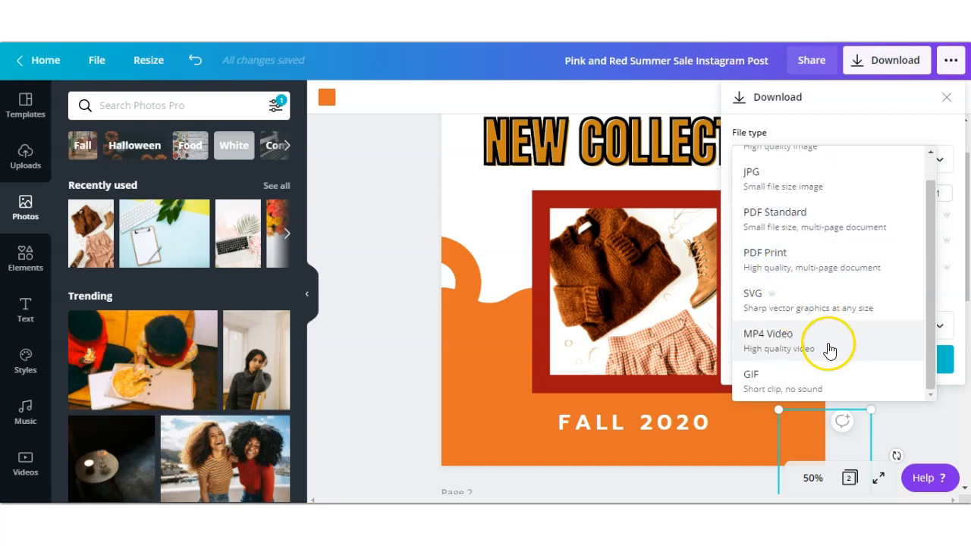
scroll(753, 193, "up", 1)
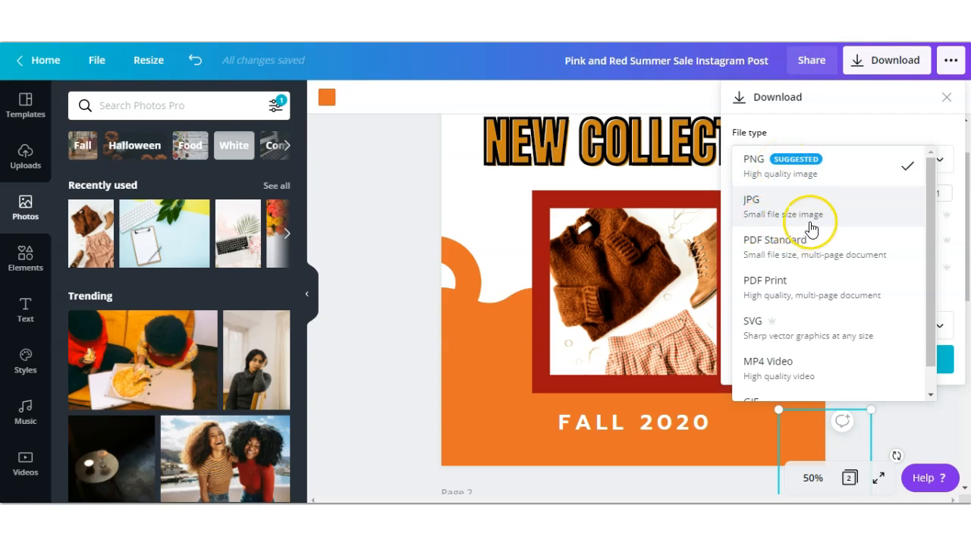
left_click(786, 168)
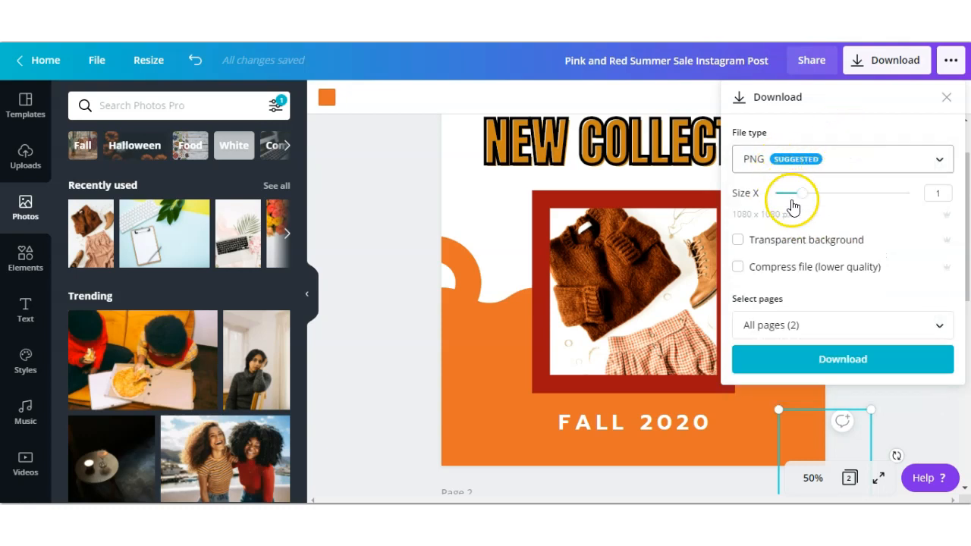
Try a download size of 1.5 and a transparent background, and return to size 1 with transparency off.
left_click_drag(802, 194, 818, 201)
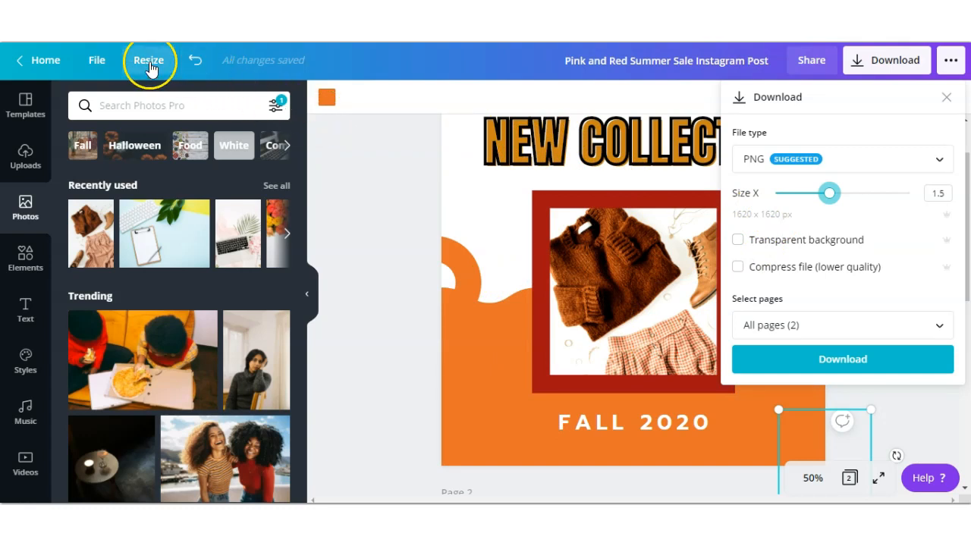
left_click_drag(824, 198, 798, 196)
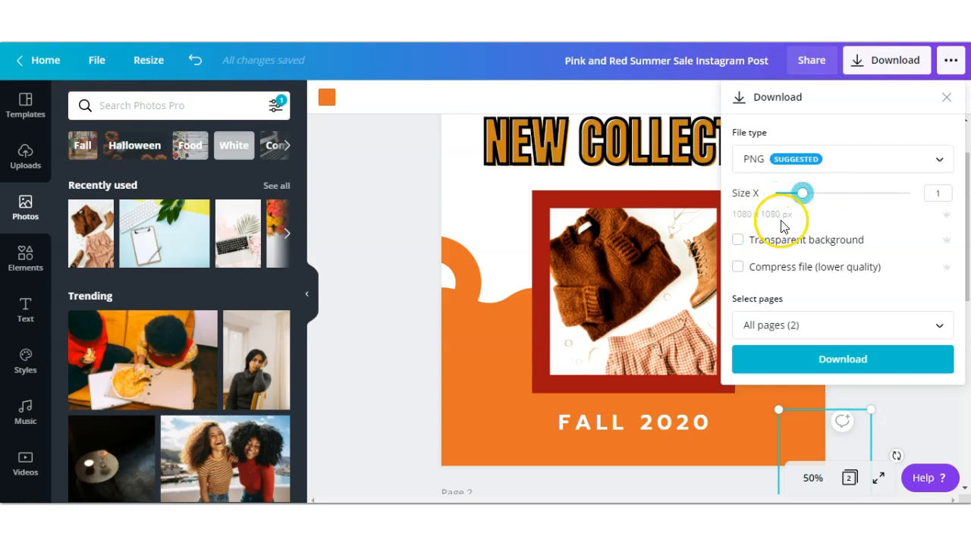
left_click(738, 240)
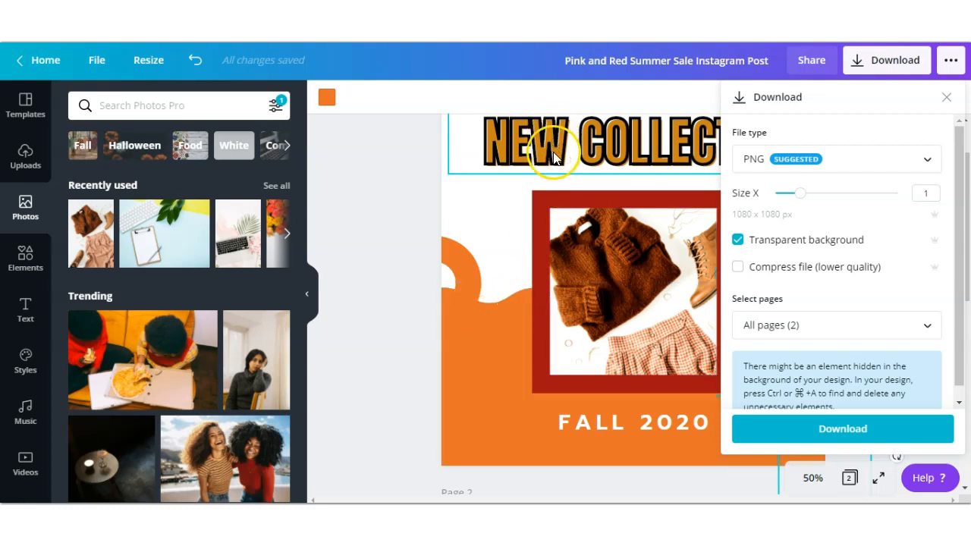
left_click(737, 241)
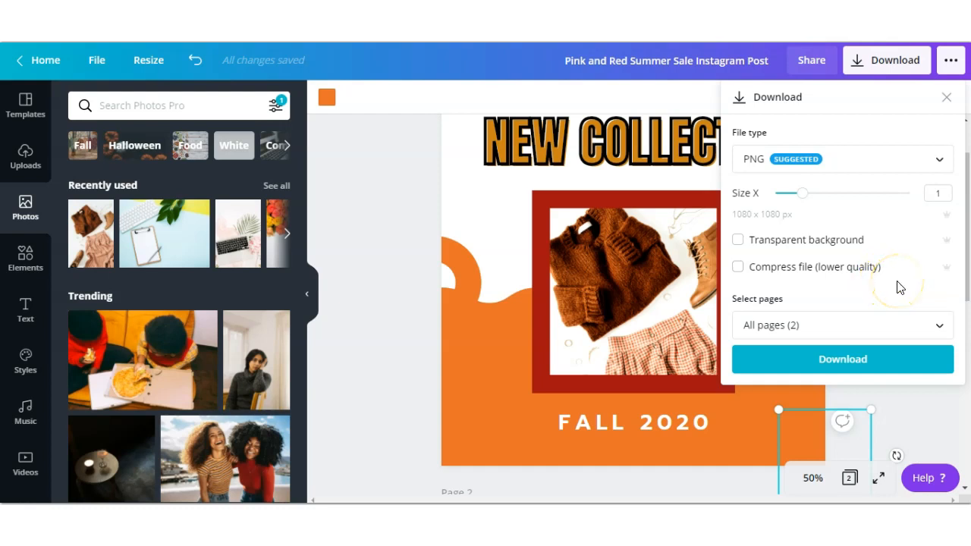
Limit the download to page 1 and download the design as a PNG.
left_click(825, 338)
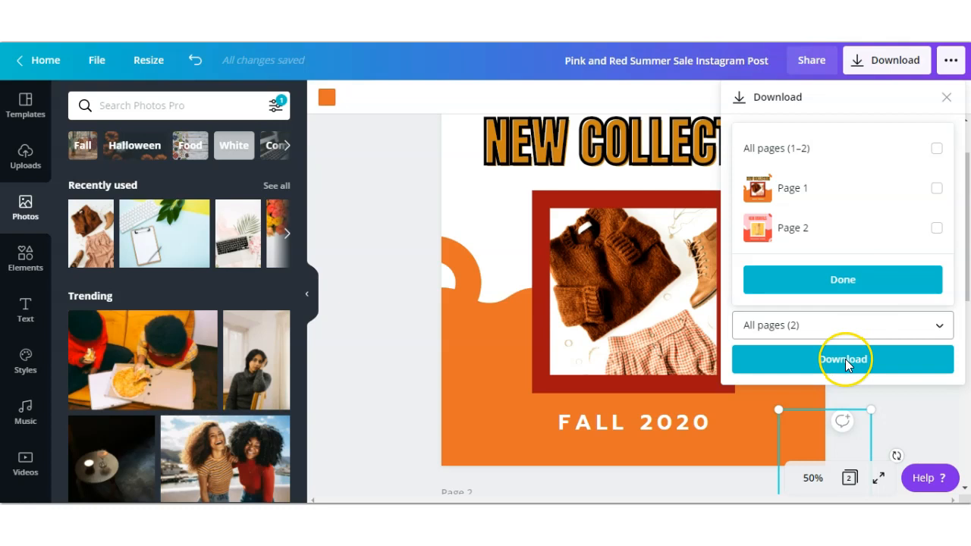
left_click(937, 189)
left_click(877, 281)
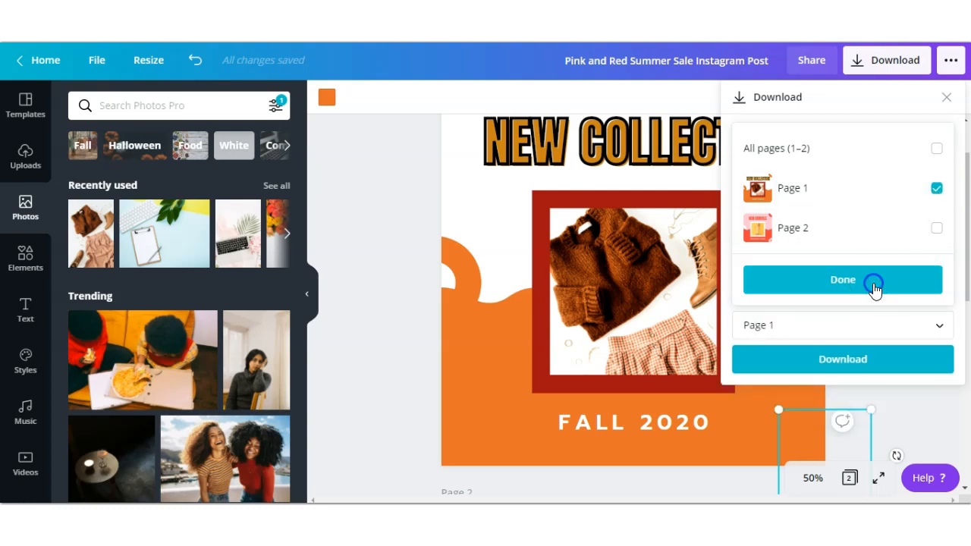
left_click(832, 362)
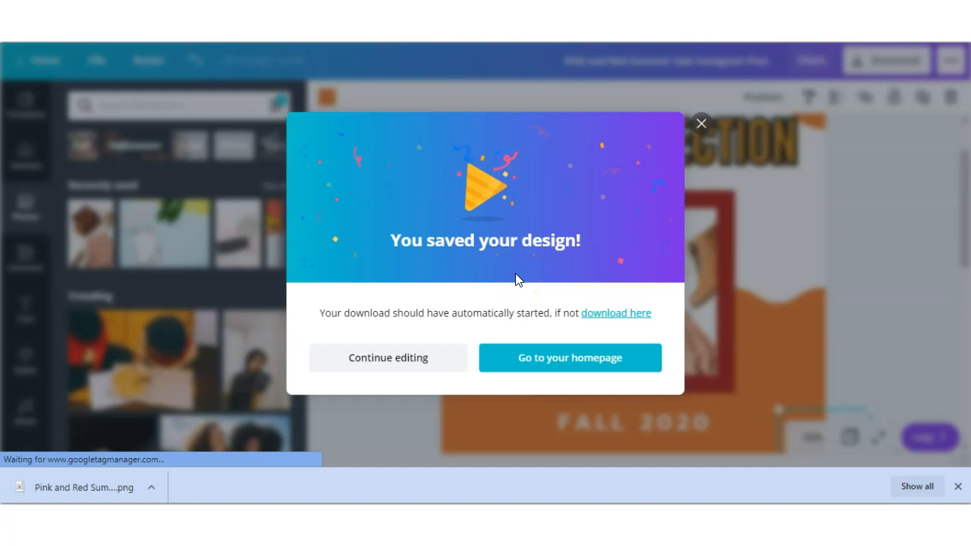
Close the download confirmation and review the design's sharing, cloud storage and print publishing options, including the full list of print products.
left_click(686, 157)
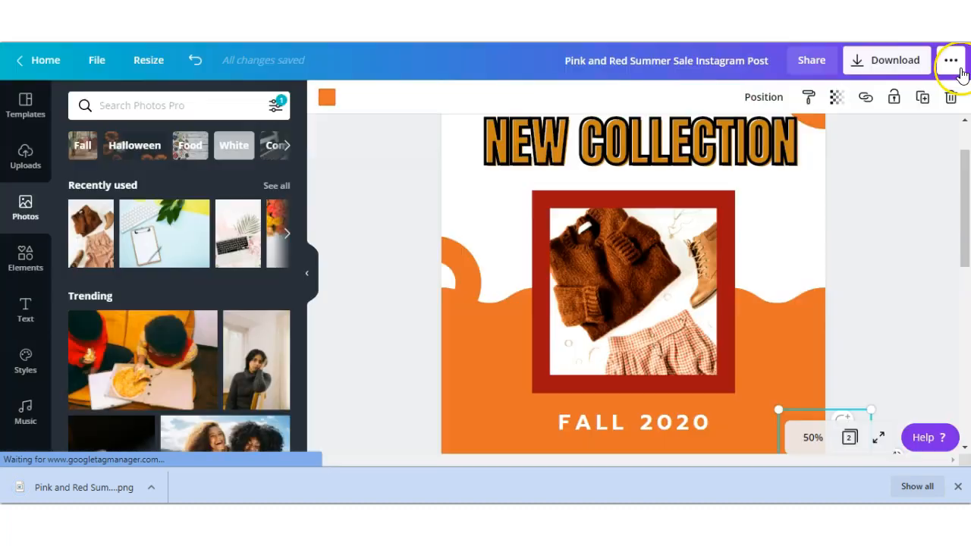
left_click(950, 60)
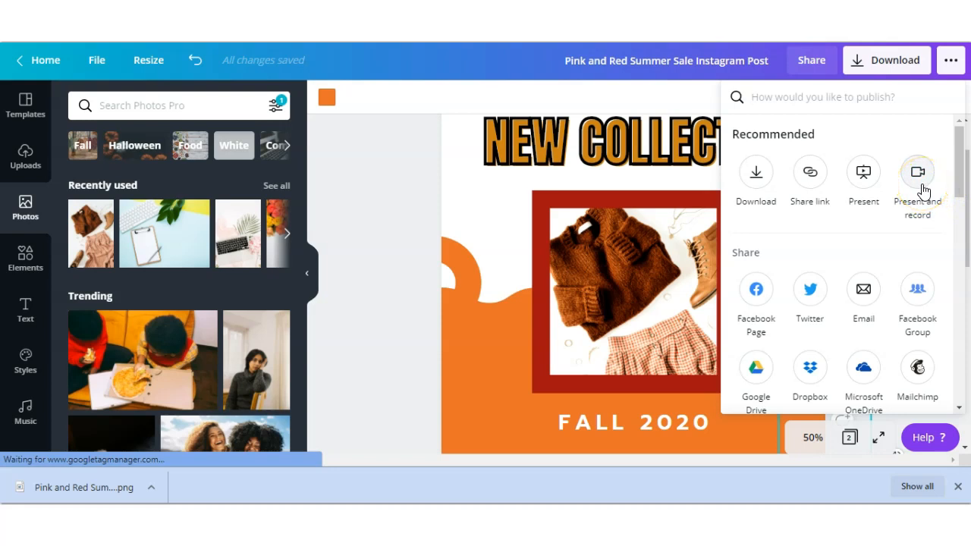
left_click_drag(957, 189, 959, 210)
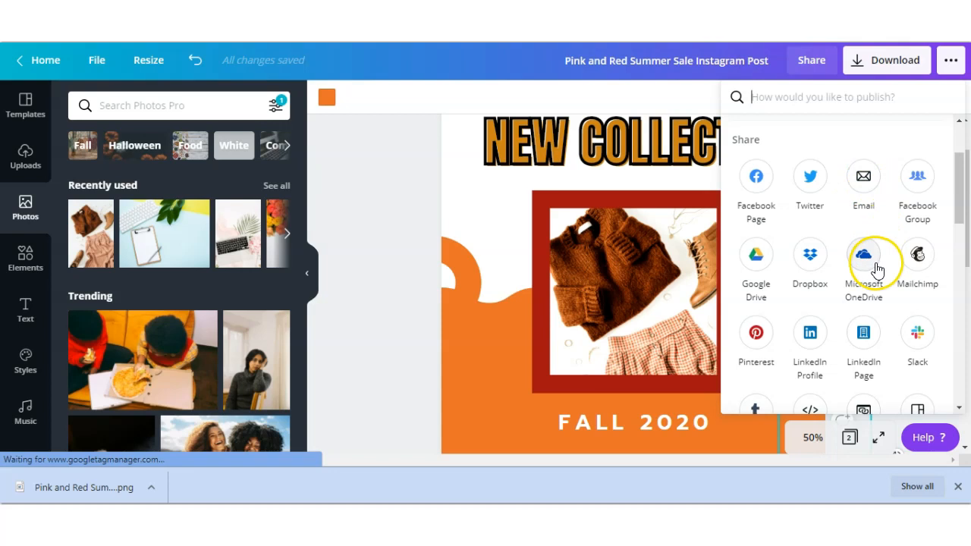
mouse_move(960, 208)
left_mouse_down()
mouse_move(957, 262)
mouse_move(956, 211)
left_mouse_up()
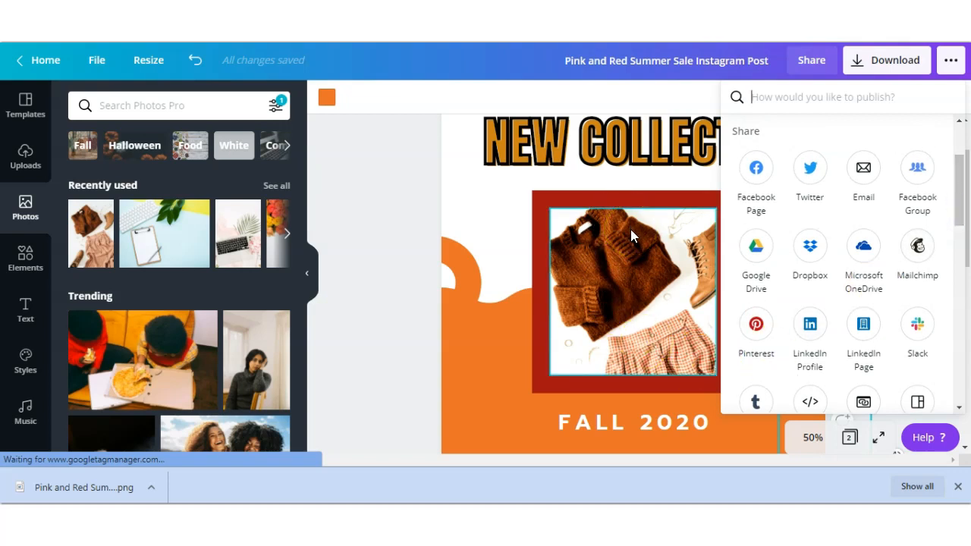
left_click(862, 173)
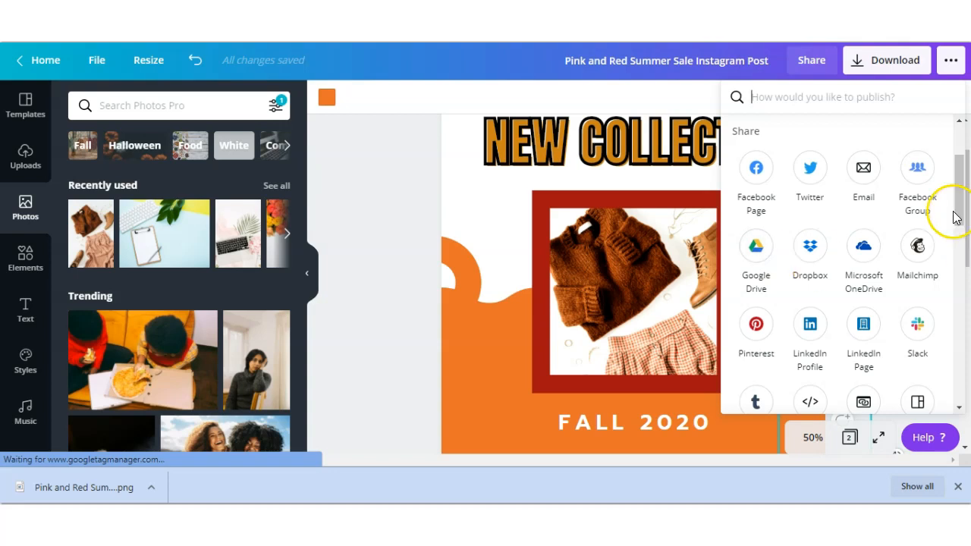
left_click_drag(957, 216, 945, 321)
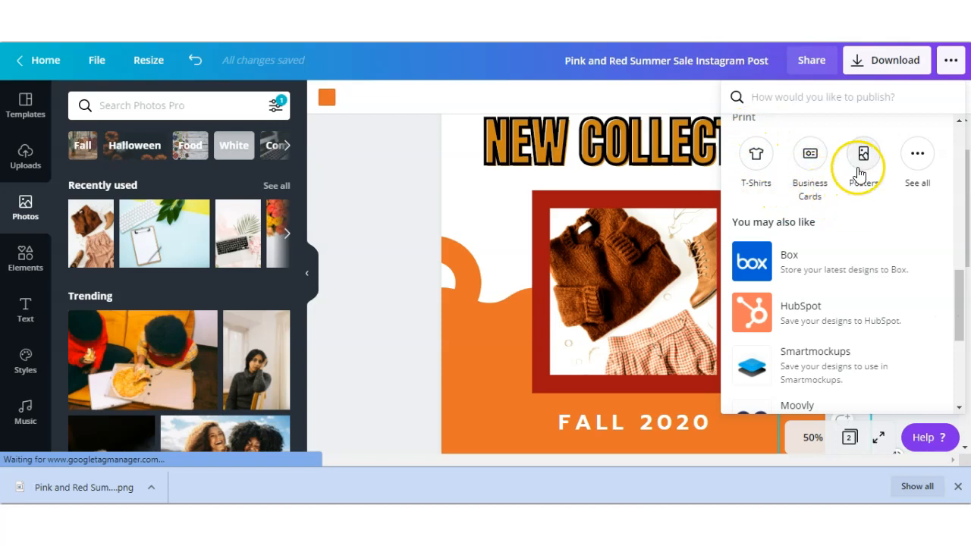
left_click(916, 156)
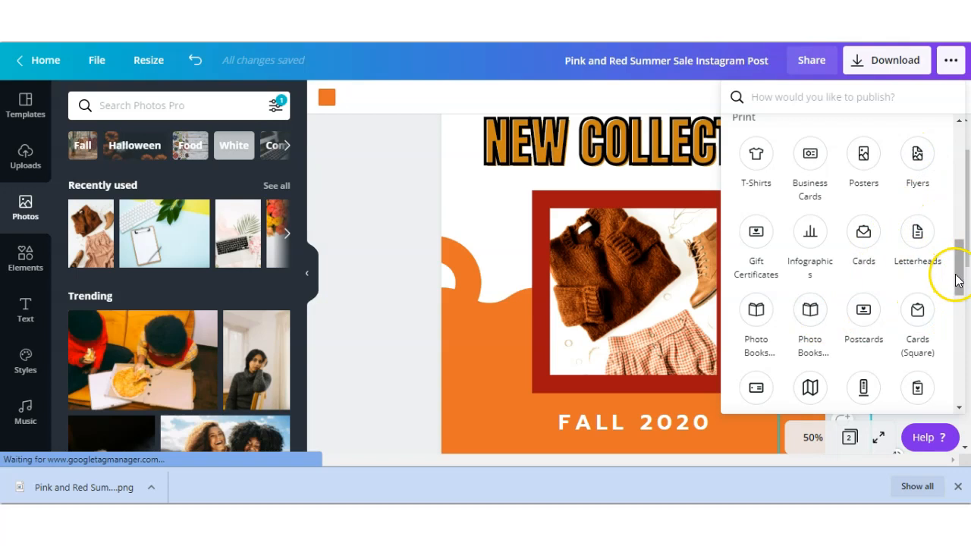
scroll(957, 280, "down", 3)
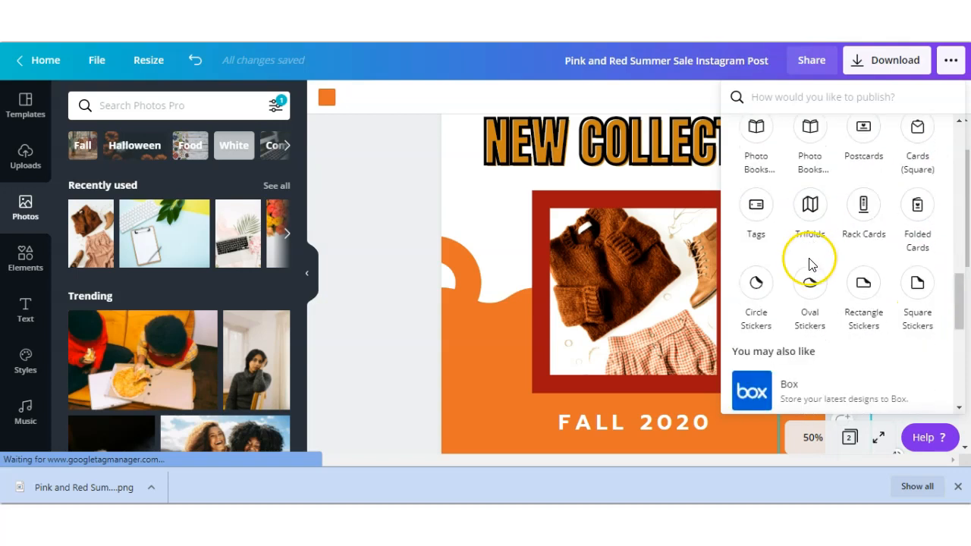
scroll(947, 368, "down", 10)
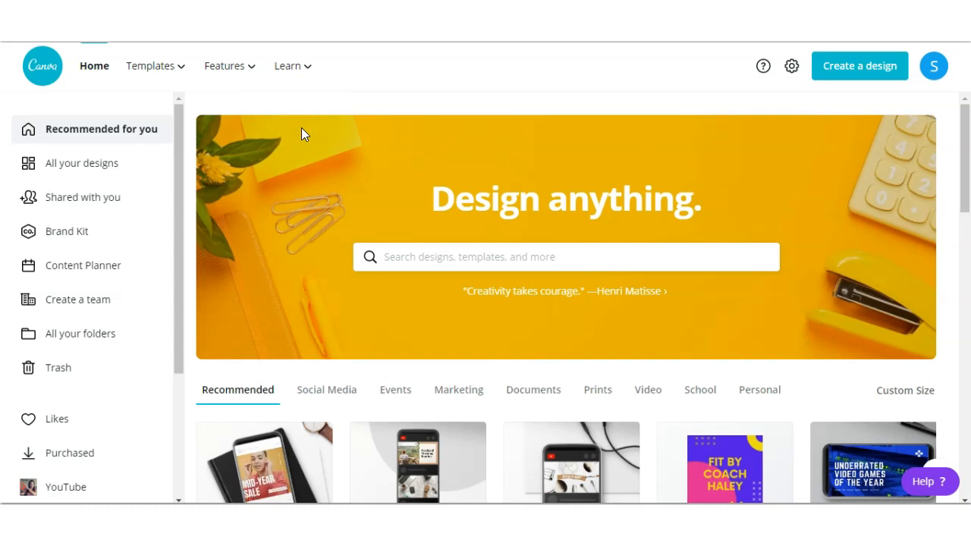
Find the YouTube thumbnail design type from the home page and create a blank YouTube Thumbnail design.
left_click(417, 260)
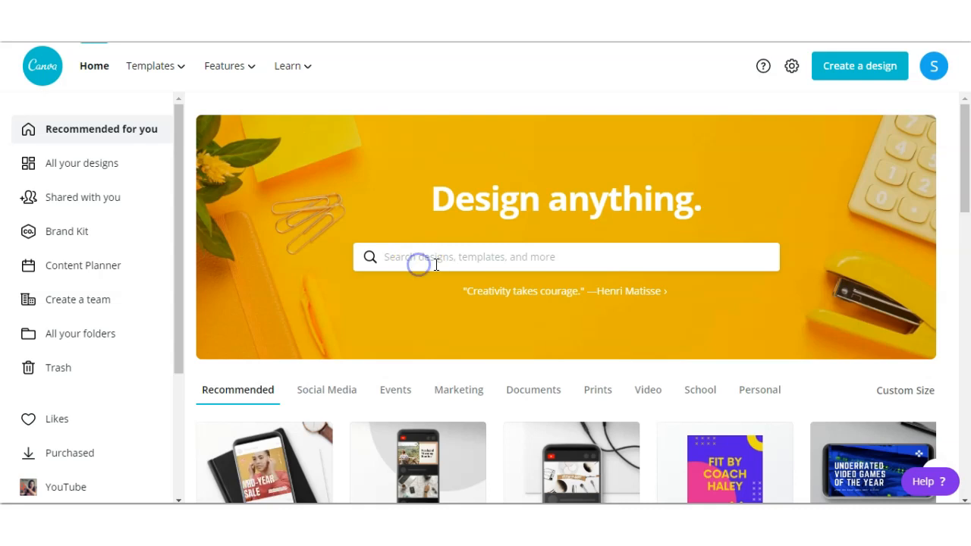
left_click(403, 346)
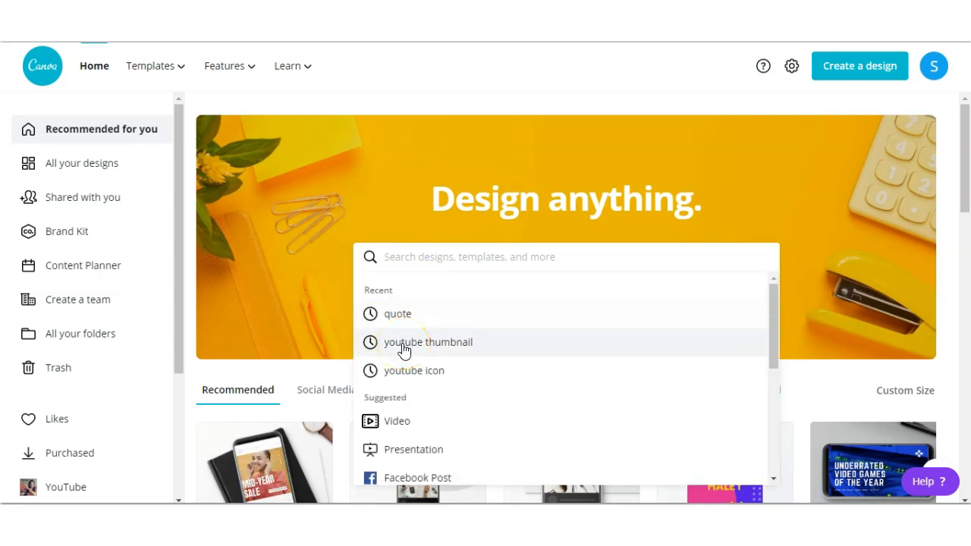
left_click(399, 339)
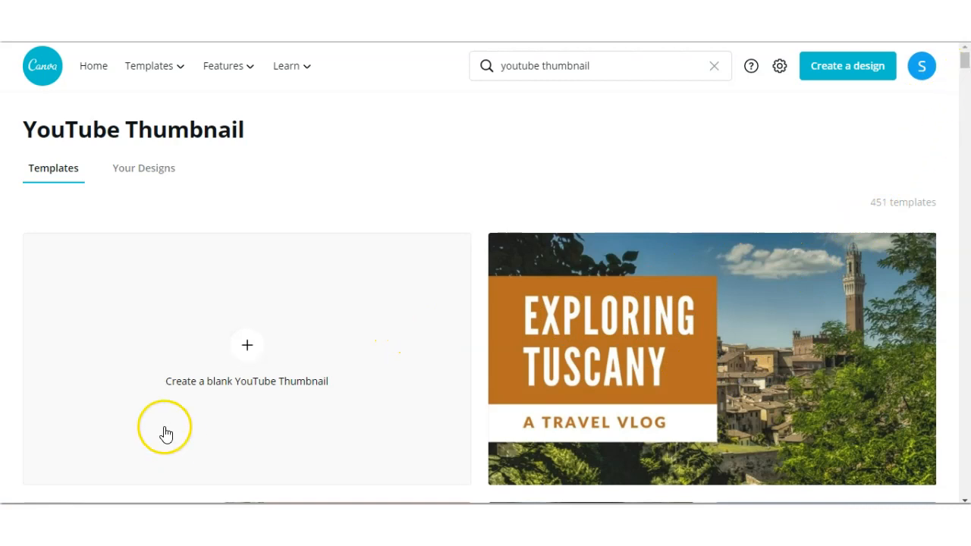
left_click(254, 353)
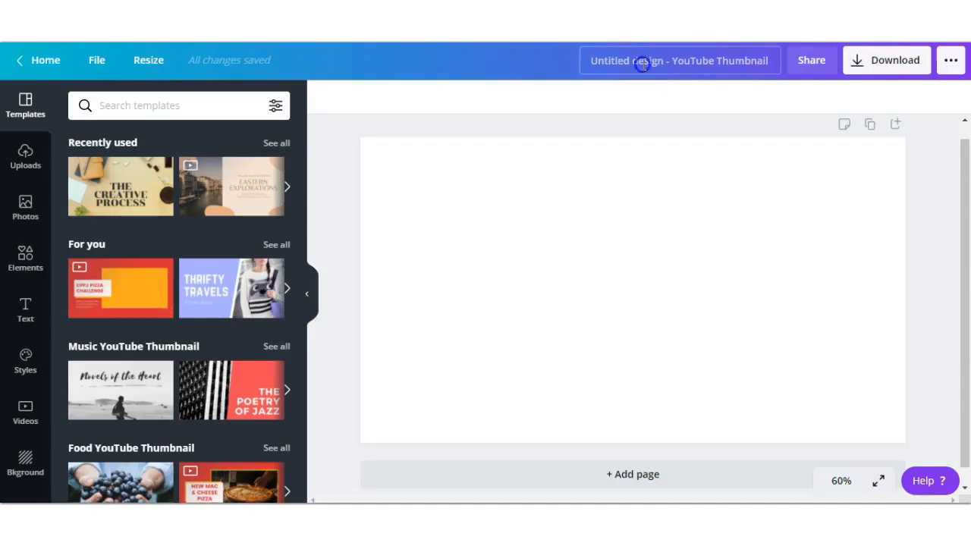
Rename the new thumbnail design to "canva tutorial tn".
left_click(642, 64)
key("BackSpace")
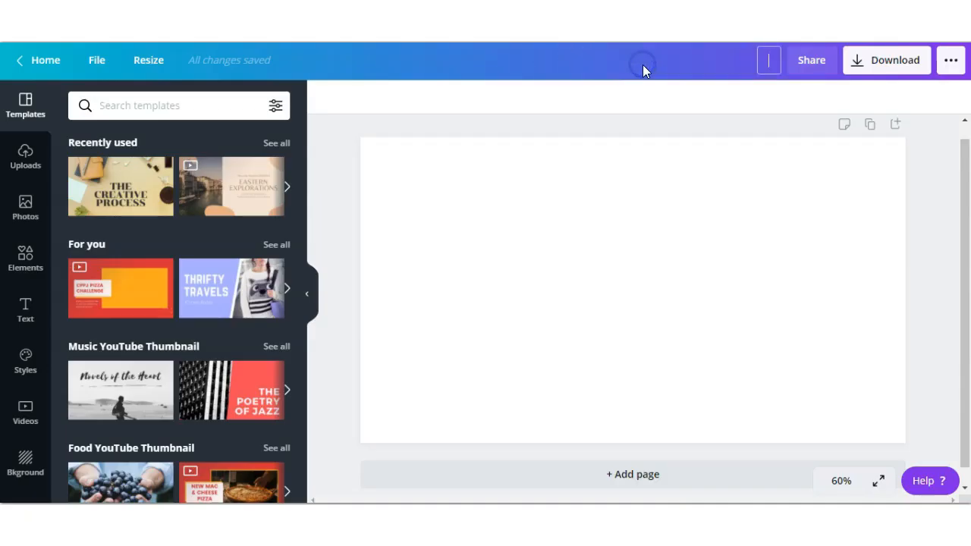
type("canva tutorial tn")
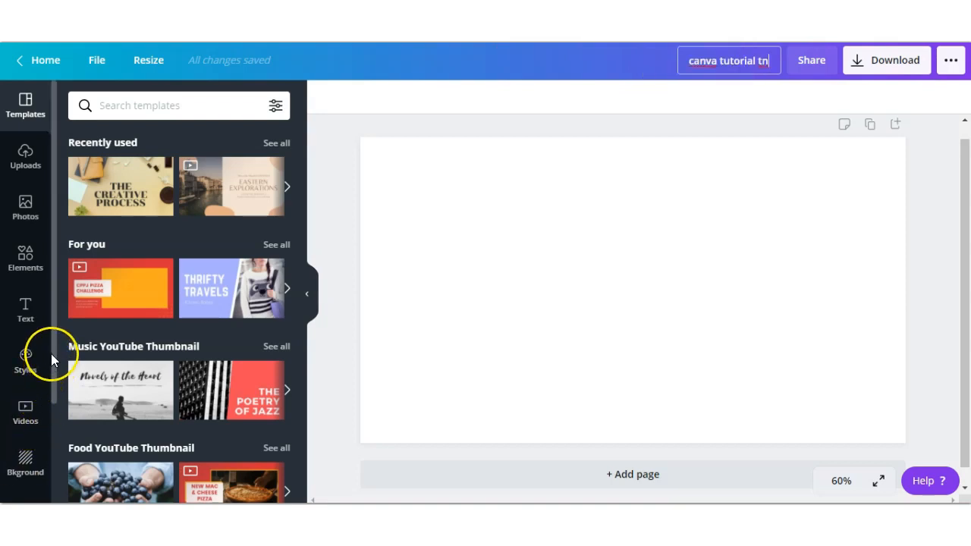
Apply the first page of the existing Canva Pro Tutorial Thumbnail from all your designs to the blank page.
left_click_drag(53, 337, 51, 452)
left_click(23, 375)
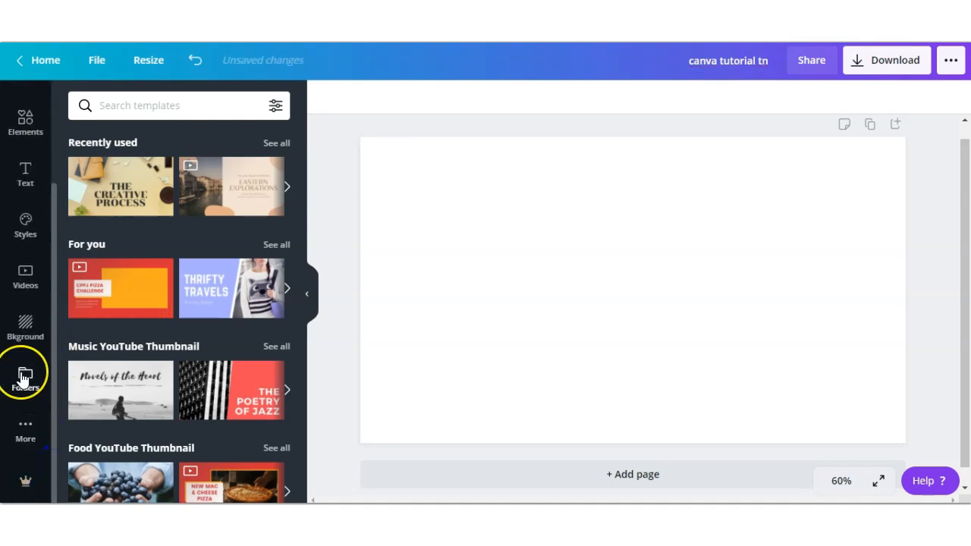
left_click(187, 179)
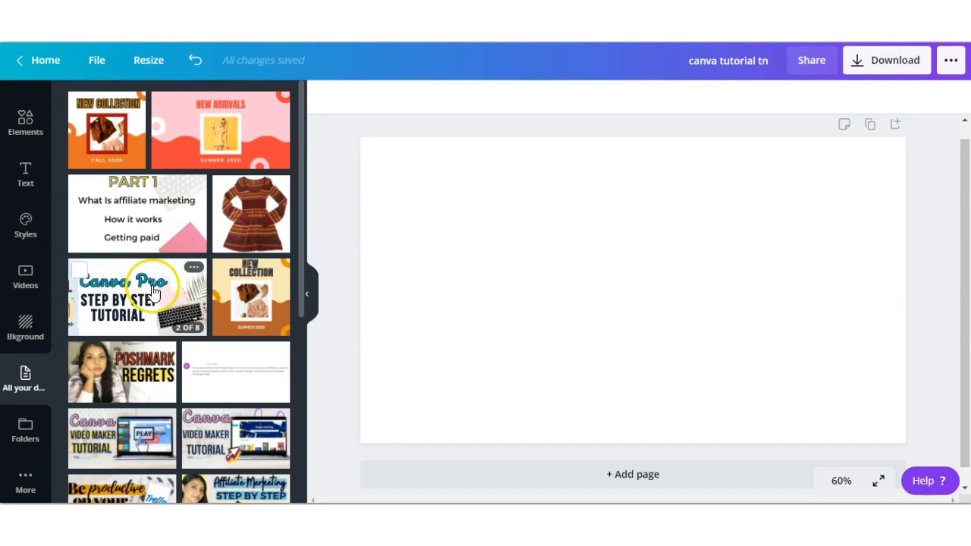
left_click(151, 292)
left_click(230, 168)
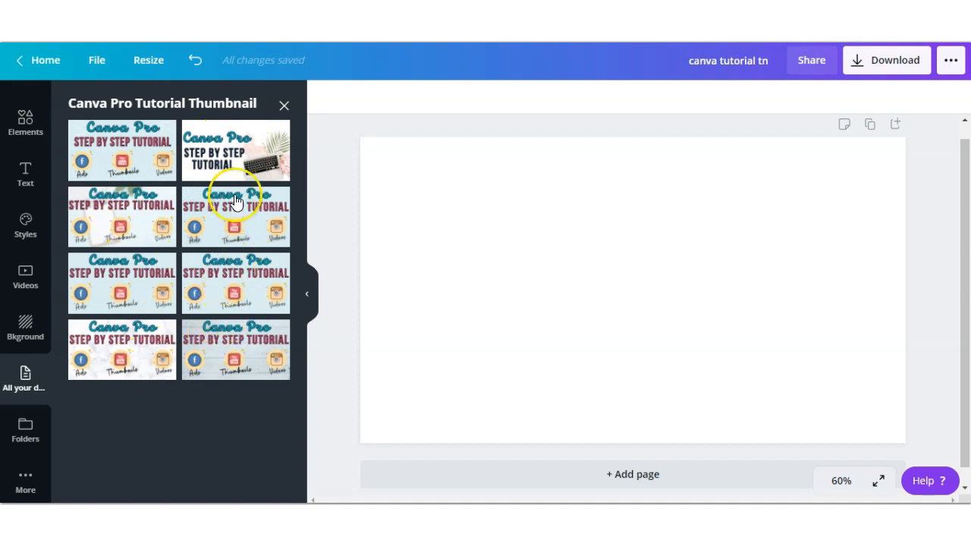
left_click(113, 150)
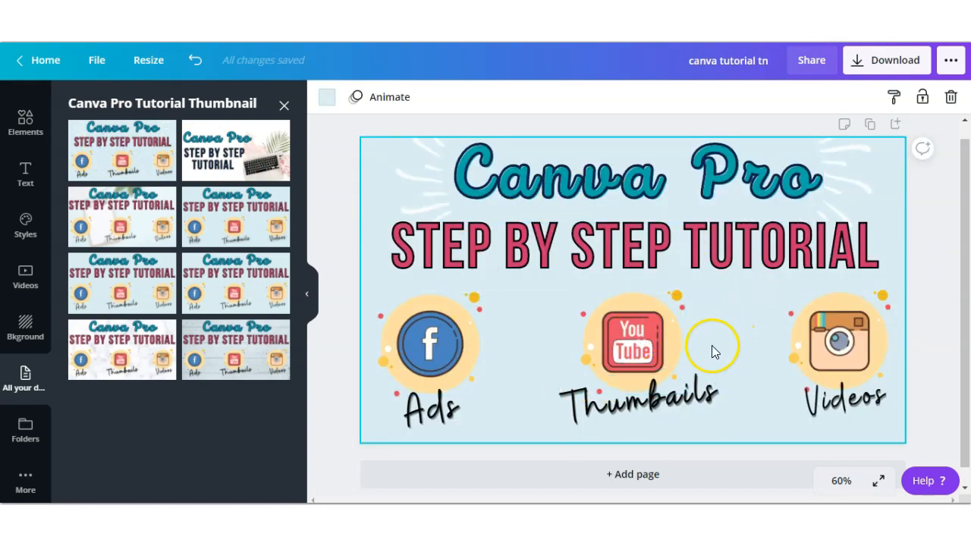
Add a second page below the Canva Pro thumbnail for rebuilding the design.
left_click(629, 473)
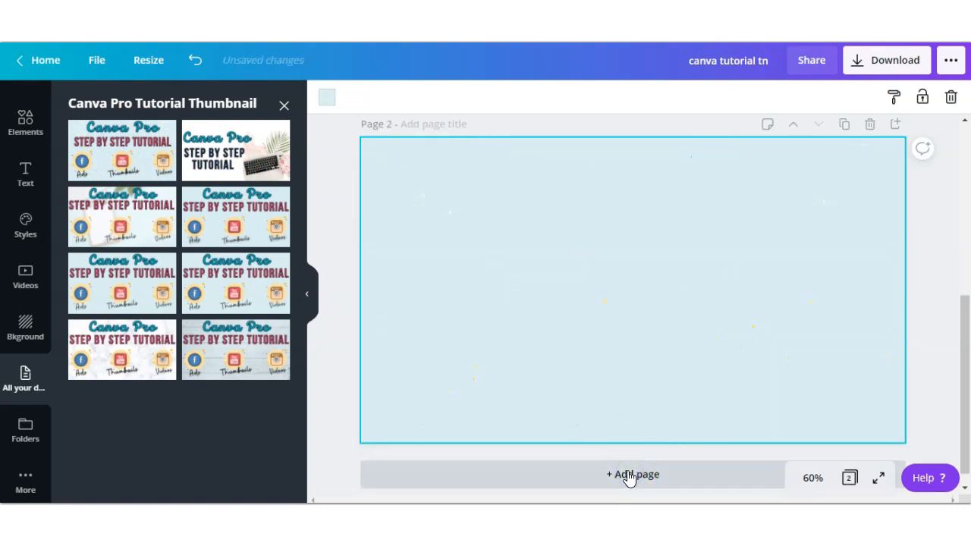
scroll(610, 372, "up", 3)
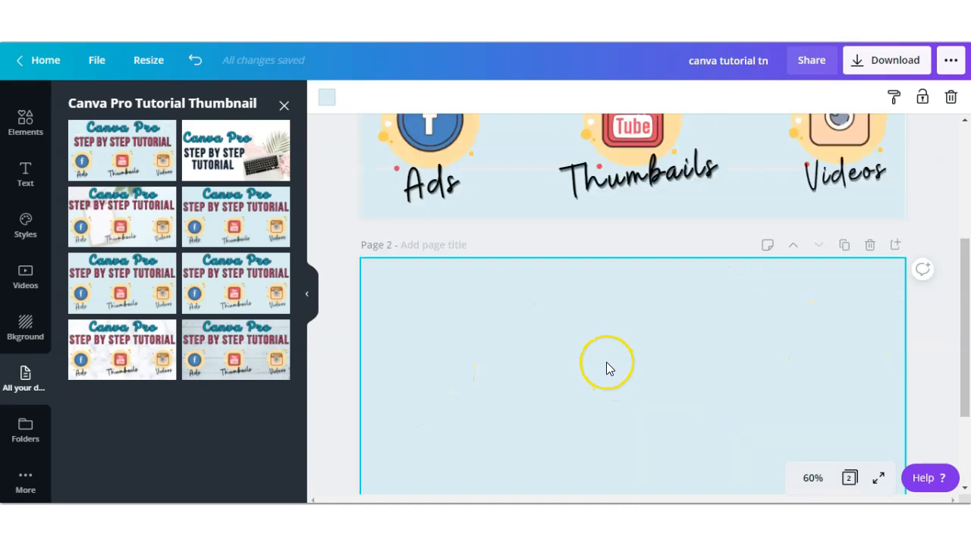
scroll(606, 361, "up", 2)
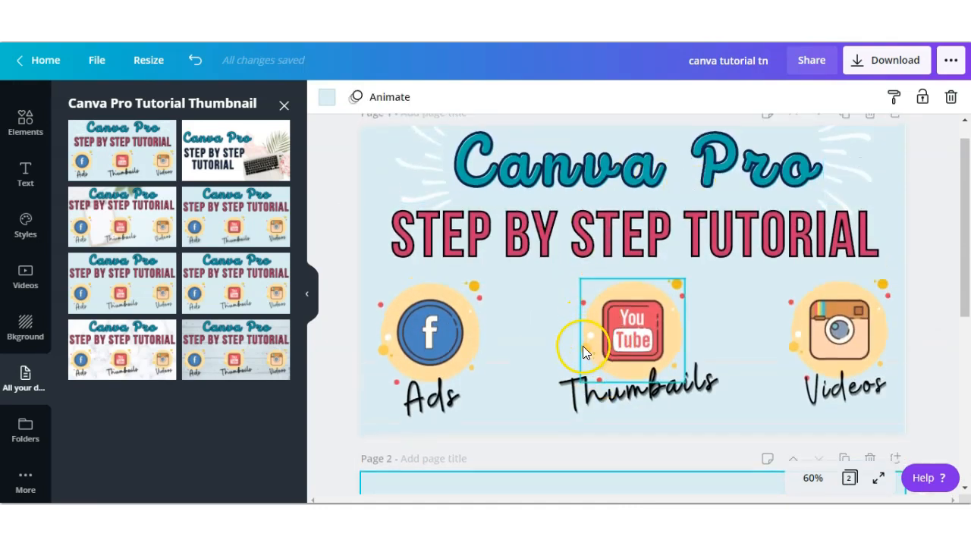
scroll(582, 345, "down", 3)
scroll(582, 346, "down", 2)
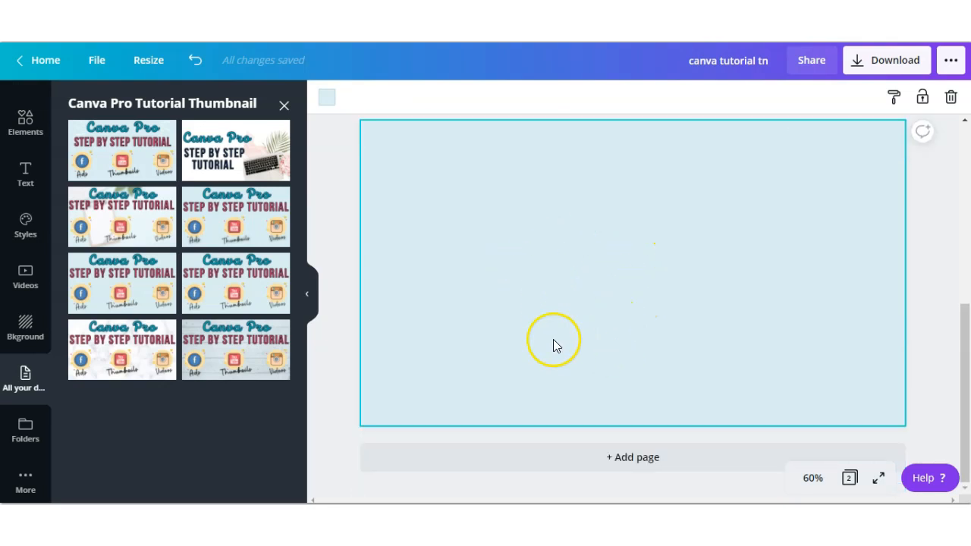
Open the second page's background colour choices and review the finished Canva Pro thumbnail on page 1 as reference.
left_click(325, 99)
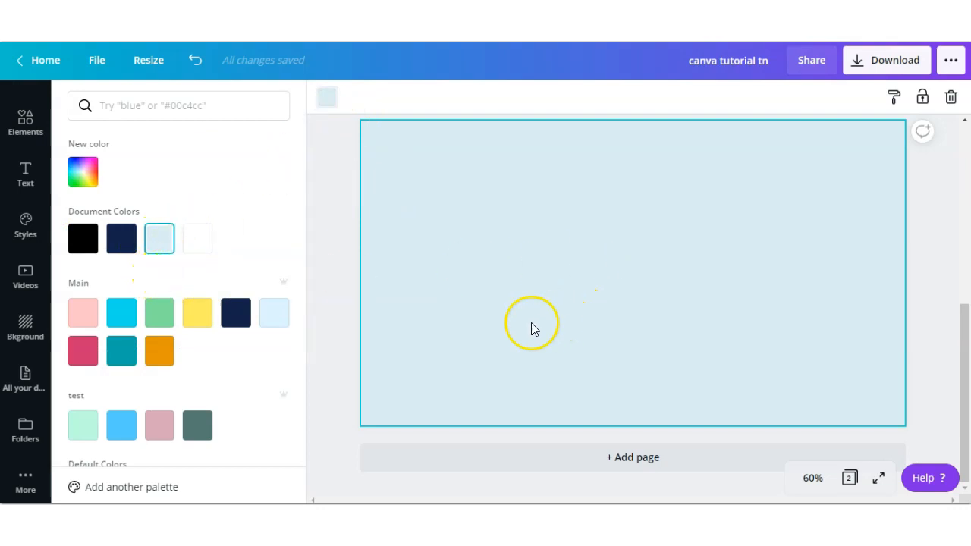
scroll(579, 330, "up", 3)
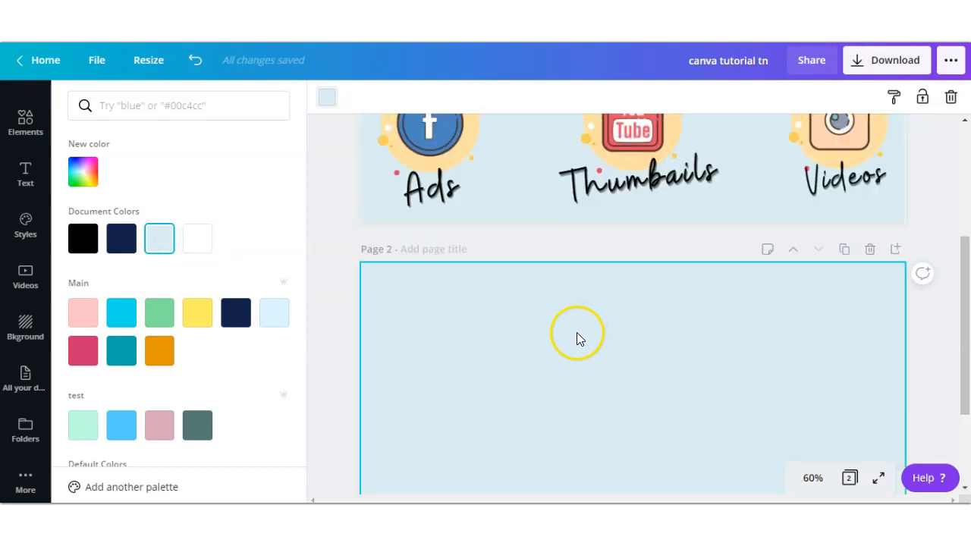
scroll(576, 333, "down", 1)
scroll(577, 332, "up", 4)
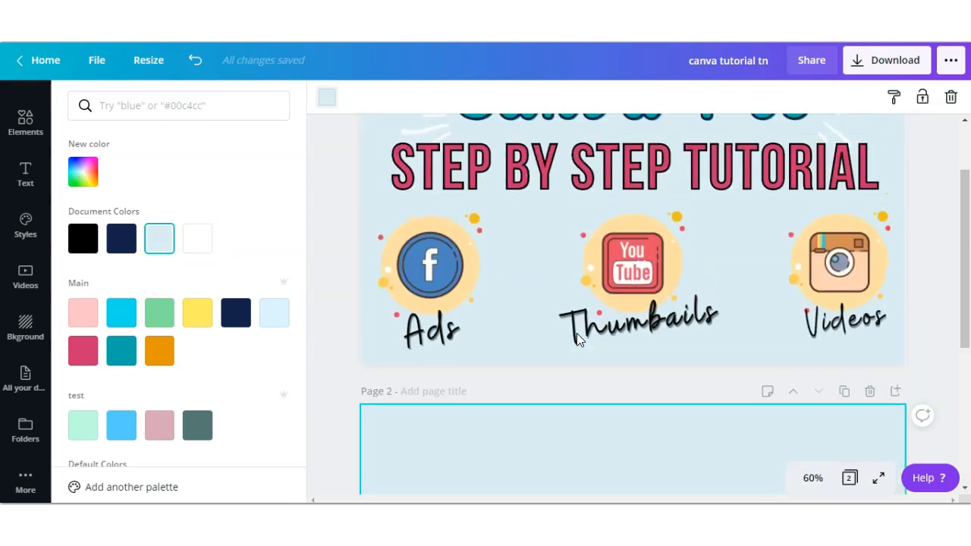
left_click(532, 188)
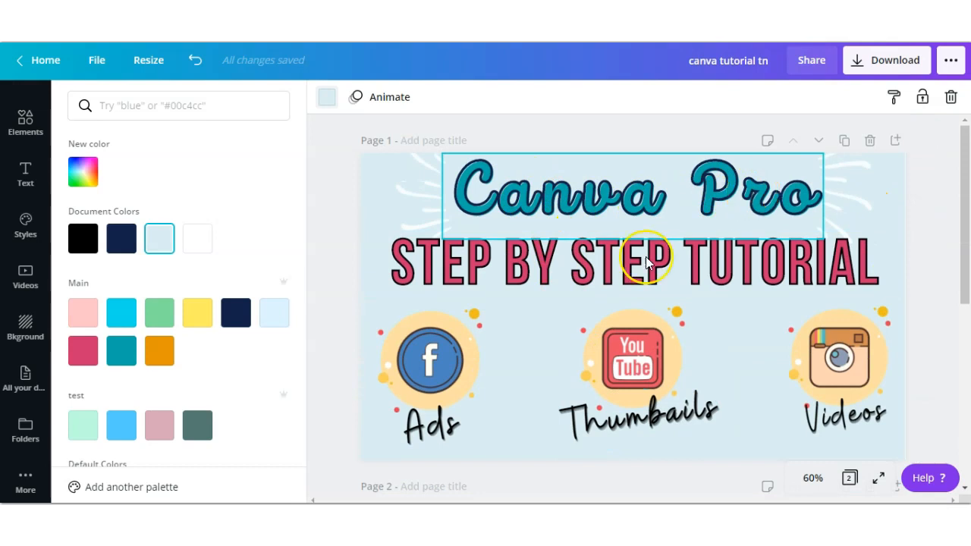
scroll(524, 343, "down", 5)
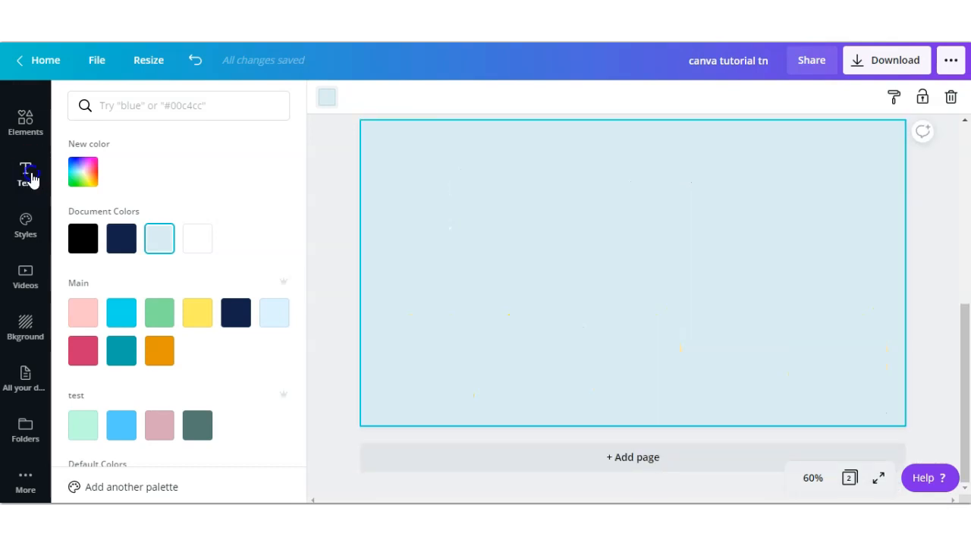
Add a text box reading "Canva Pro" to page 2 and move it to the top centre of the page.
left_click(29, 175)
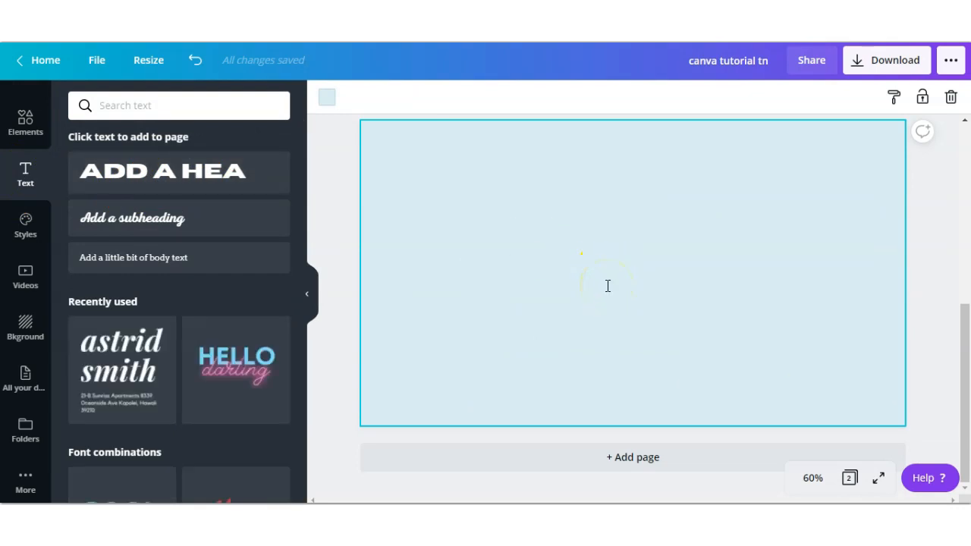
key("t")
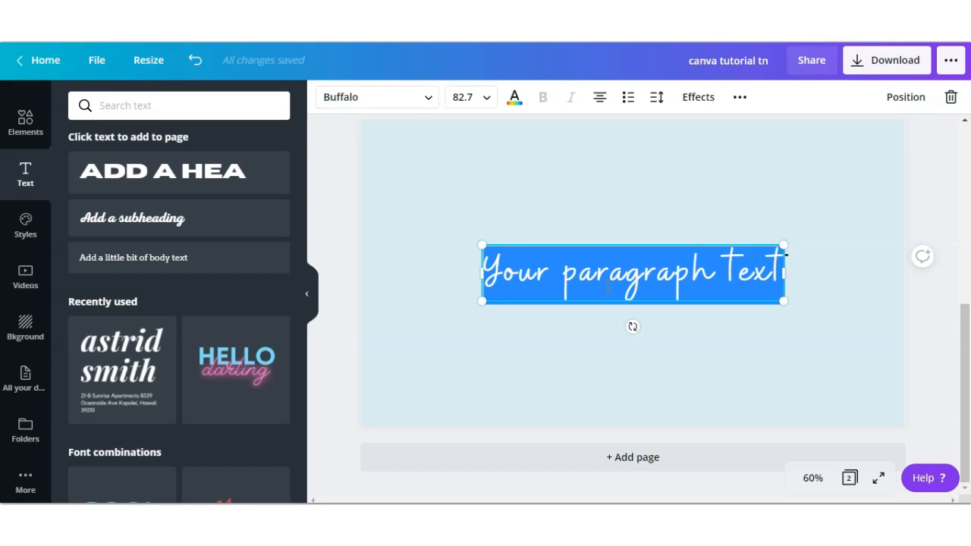
type("Canva")
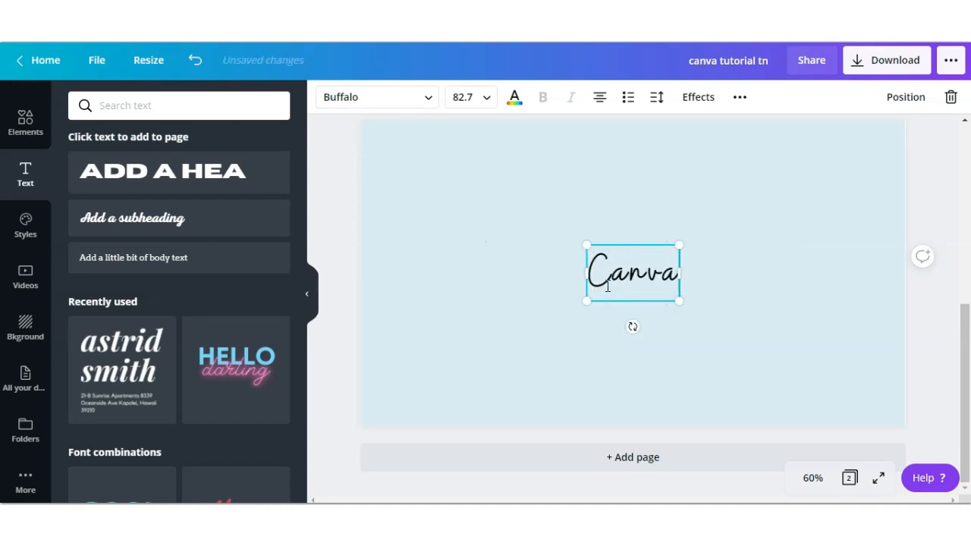
type(" Pro")
left_click_drag(632, 326, 630, 193)
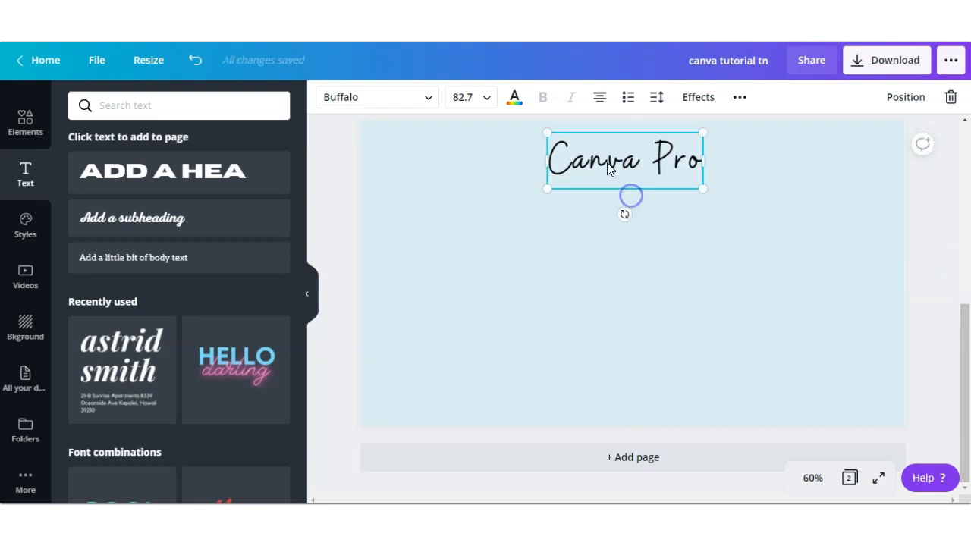
Set the "Canva Pro" title on page 2 in the Intro Script font and colour it teal from the Main palette.
left_click(410, 108)
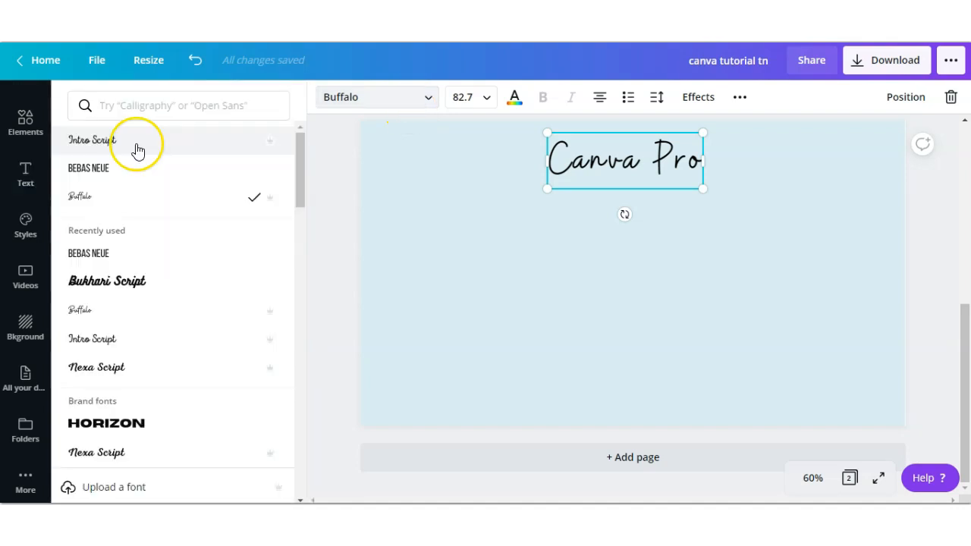
left_click(137, 144)
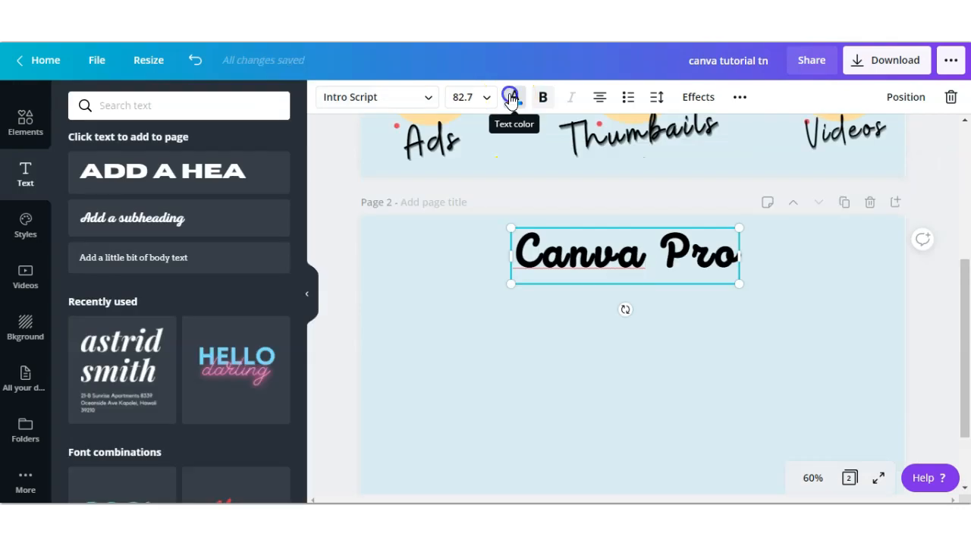
left_click(511, 97)
scroll(325, 216, "down", 1)
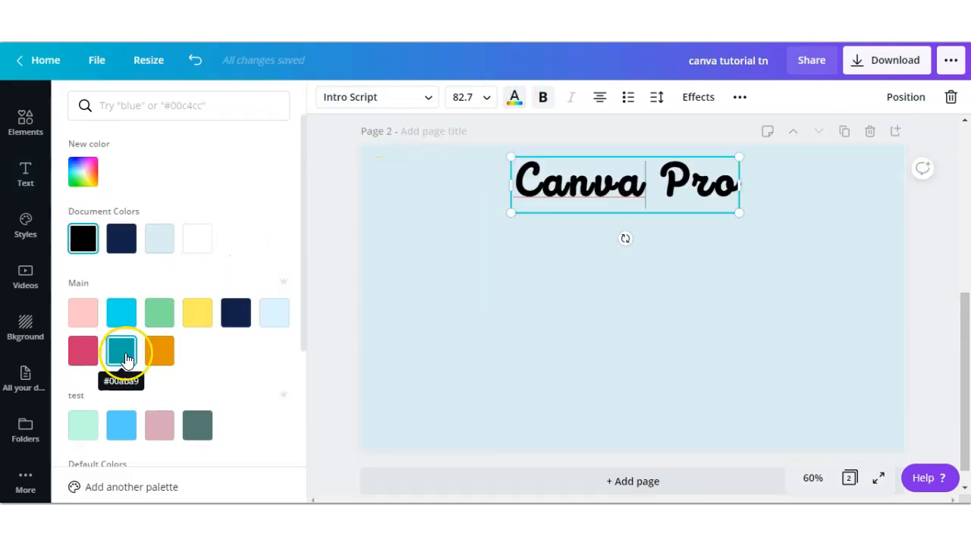
left_click(123, 355)
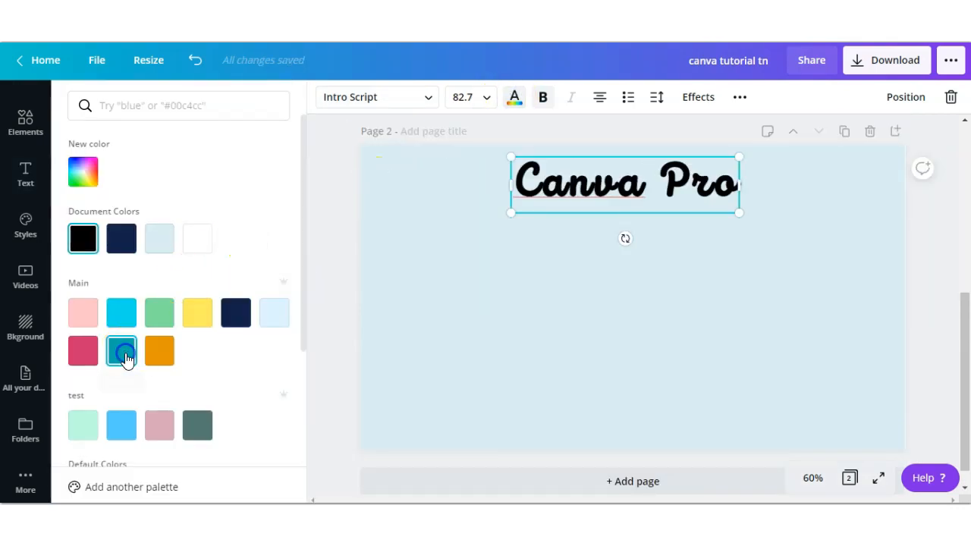
Apply the Splice effect to the "Canva Pro" title and set its letter spacing to 100.
left_click(698, 97)
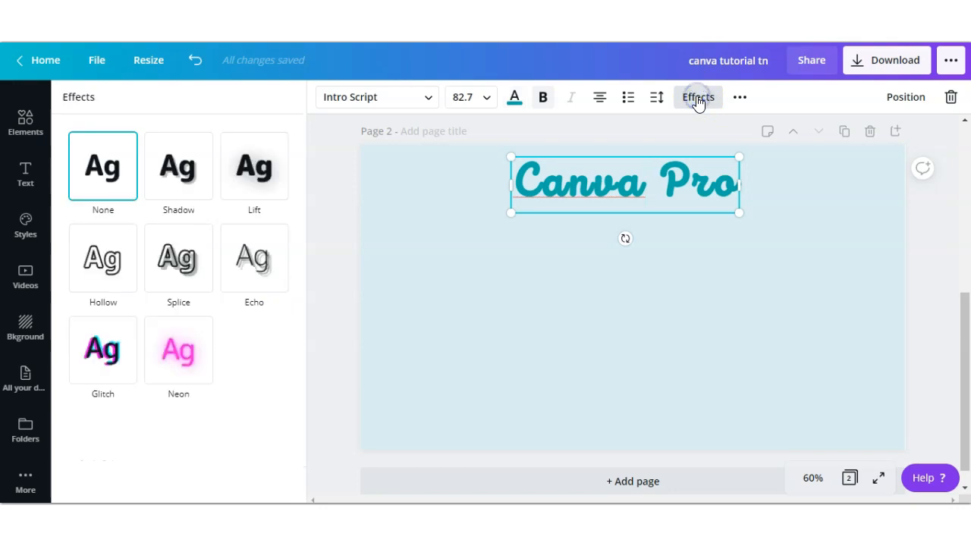
left_click(185, 283)
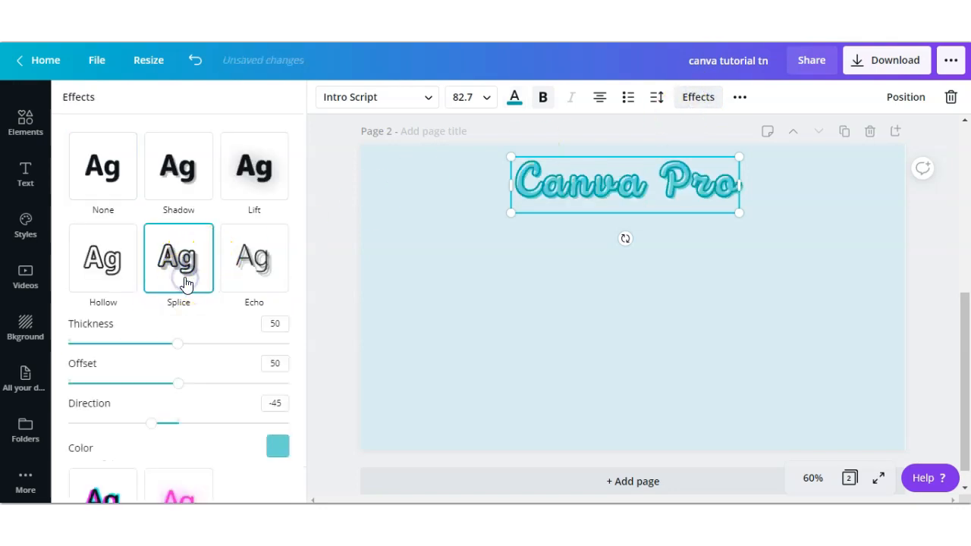
left_click(741, 101)
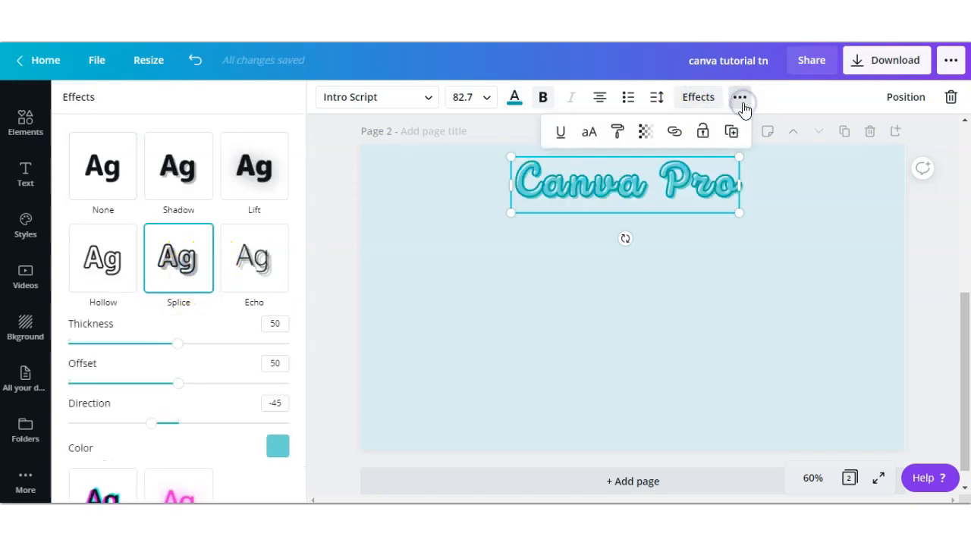
left_click(657, 99)
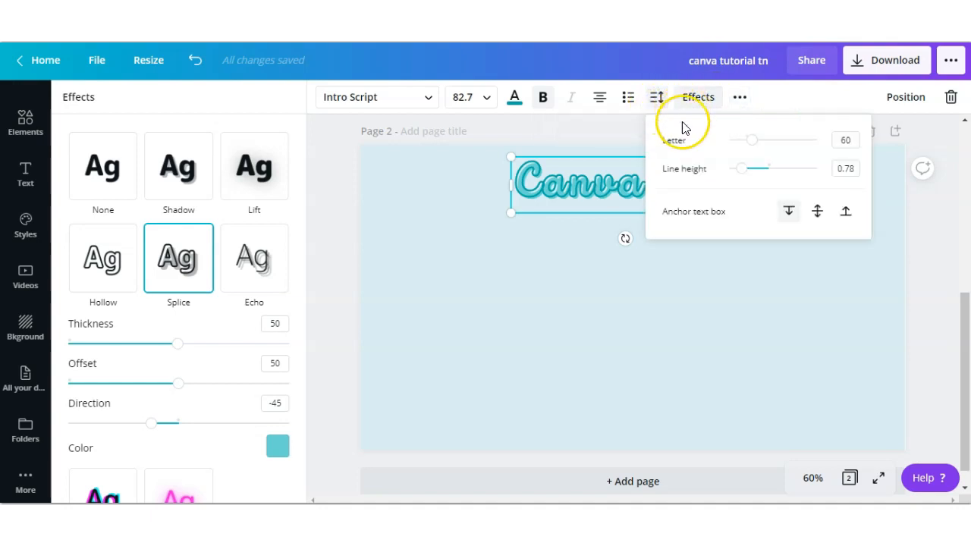
left_click(749, 141)
left_click(838, 139)
type("100")
left_click(902, 150)
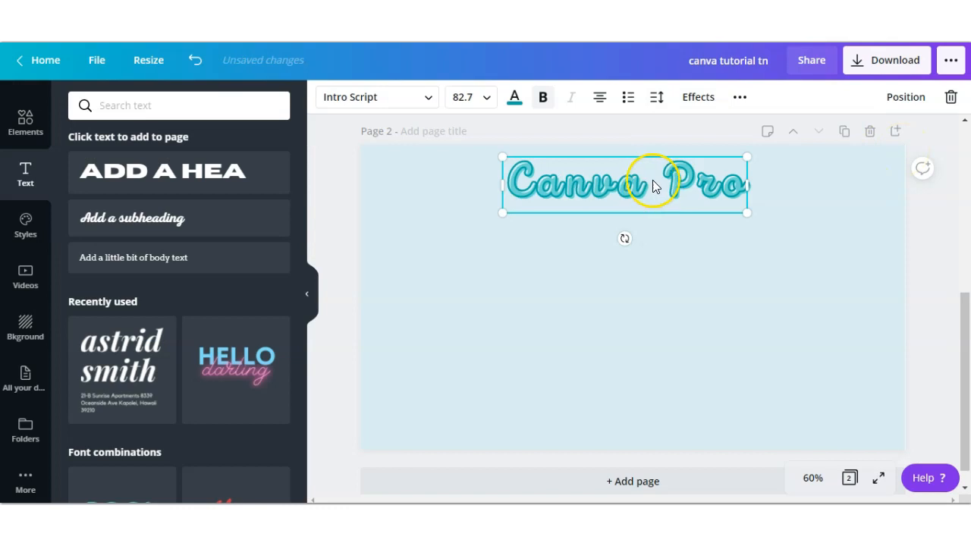
Set the title's Splice offset to 23, enlarge the text to about size 125 and reposition it along the page's upper edge.
left_click(698, 96)
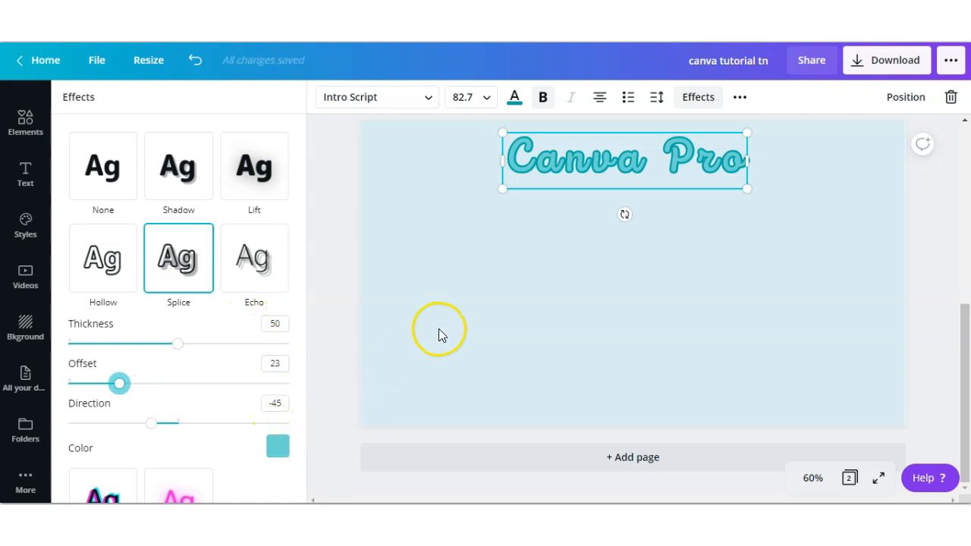
left_click_drag(501, 212, 405, 240)
mouse_move(774, 248)
left_mouse_down()
mouse_move(799, 255)
mouse_move(772, 243)
left_mouse_up()
left_click_drag(650, 205, 688, 202)
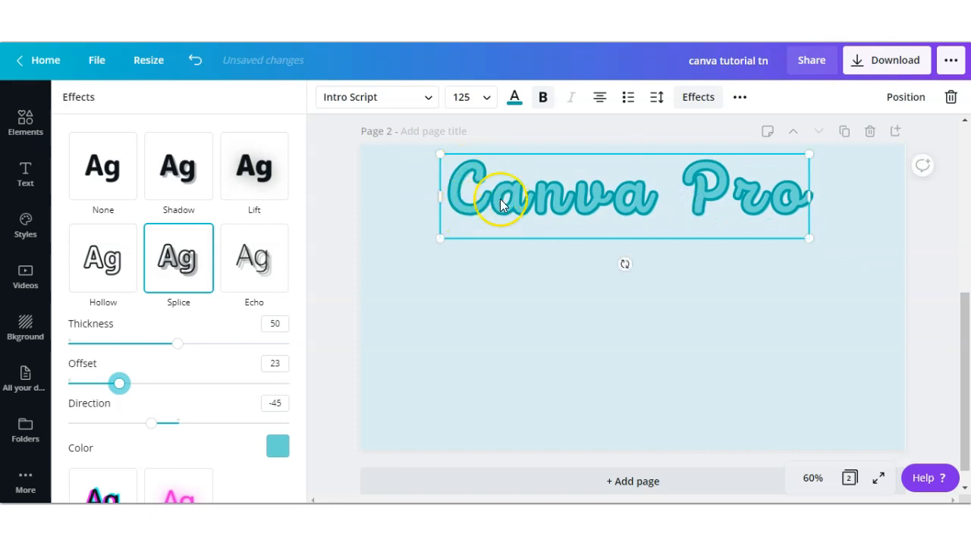
Change the "Canva Pro" title's text colour to the dark navy document colour.
left_click(514, 98)
left_click(80, 239)
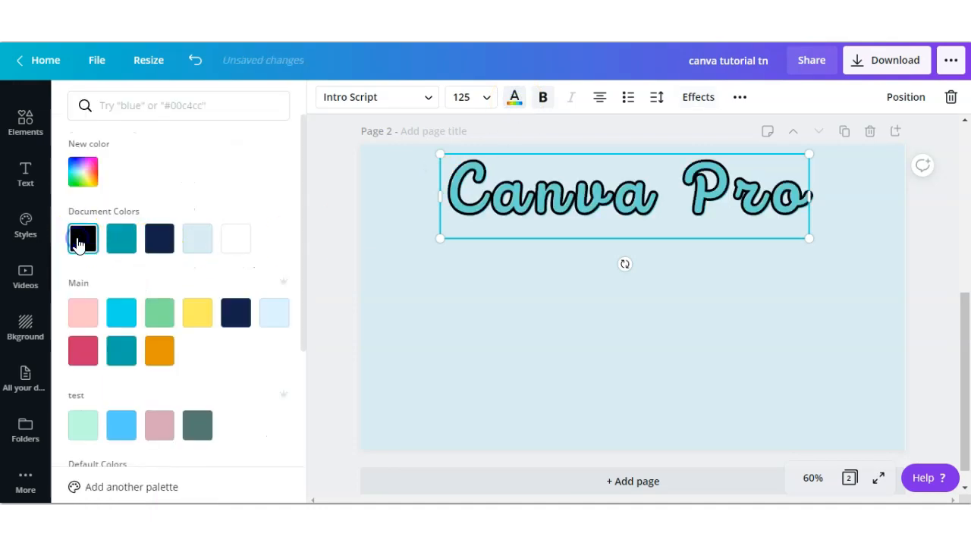
left_click(159, 242)
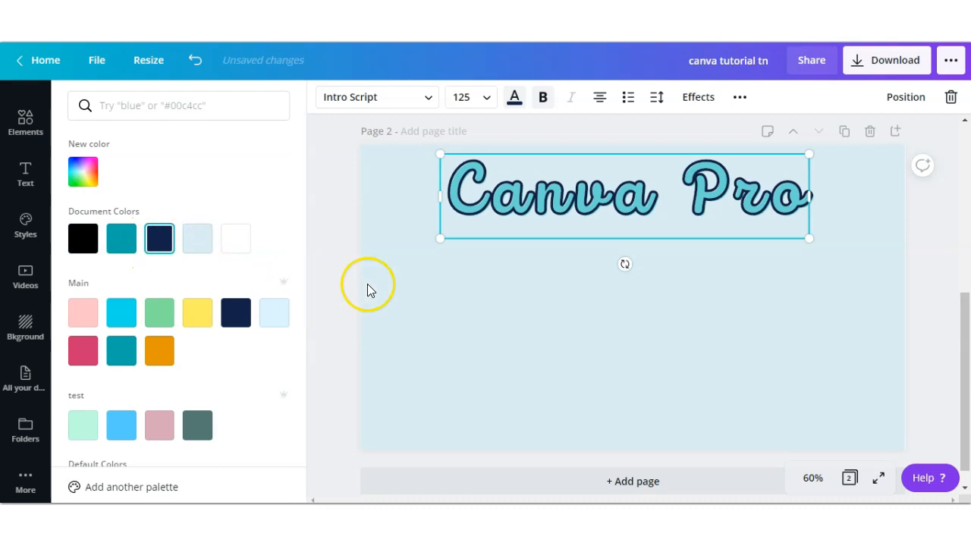
Add a "step by step tutorial" text box, enlarge it to about size 114 and place it directly below the title.
left_click(549, 295)
key("t")
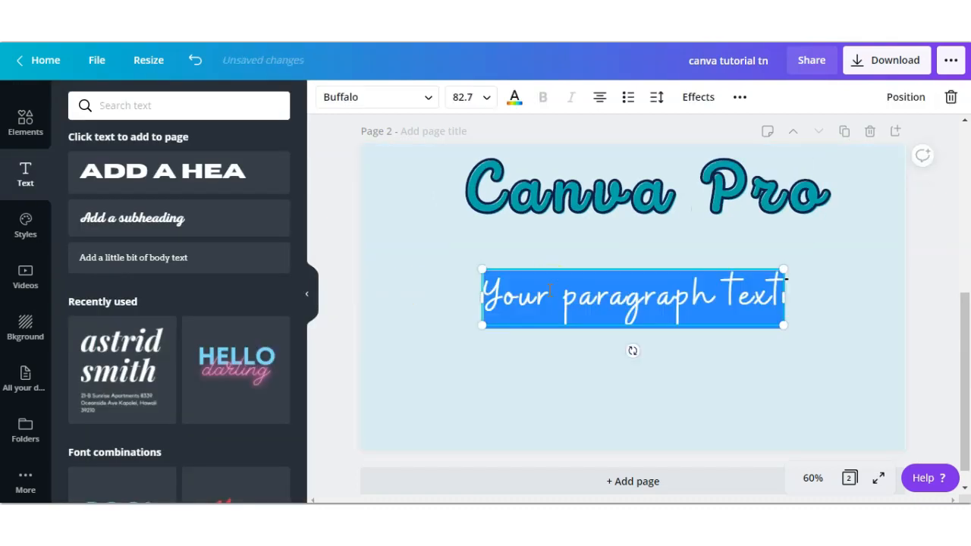
type("Step")
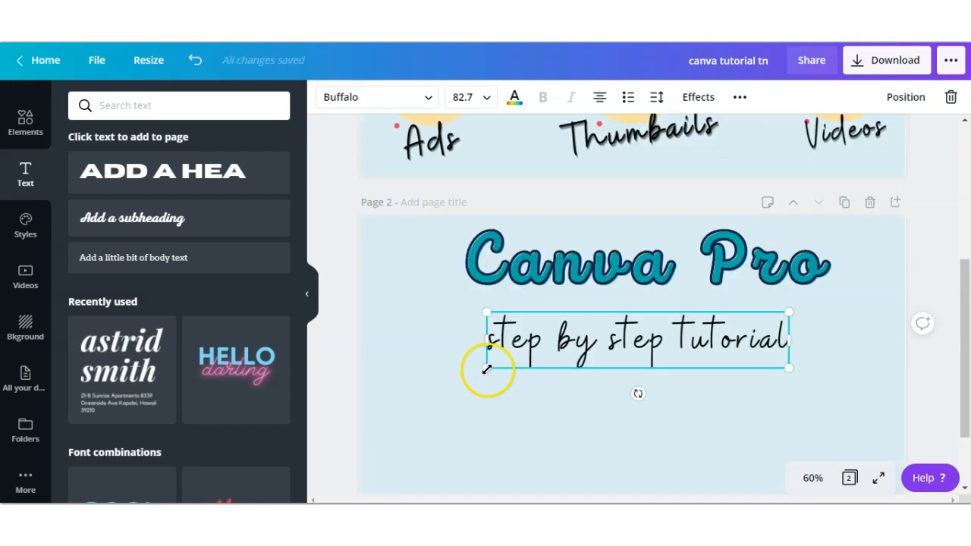
left_click_drag(477, 372, 417, 390)
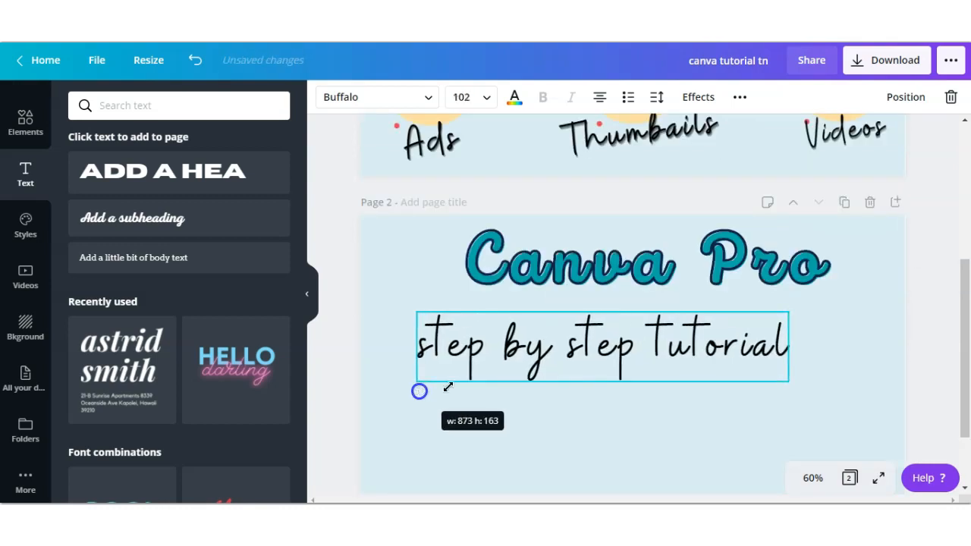
left_click_drag(787, 372, 835, 400)
left_click_drag(628, 355, 654, 342)
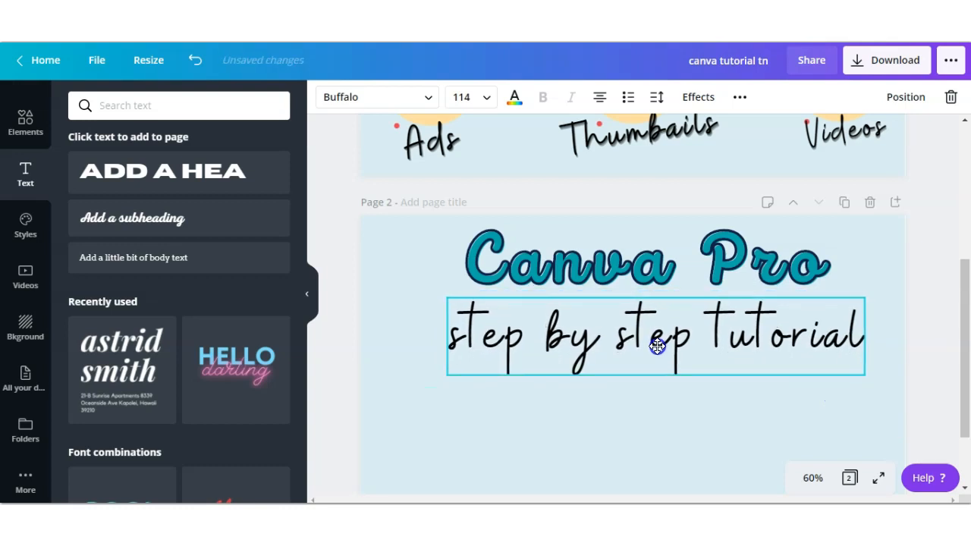
Change the "step by step tutorial" text to Bebas Neue, widen its box to fit one line and centre it on the page.
left_click(355, 112)
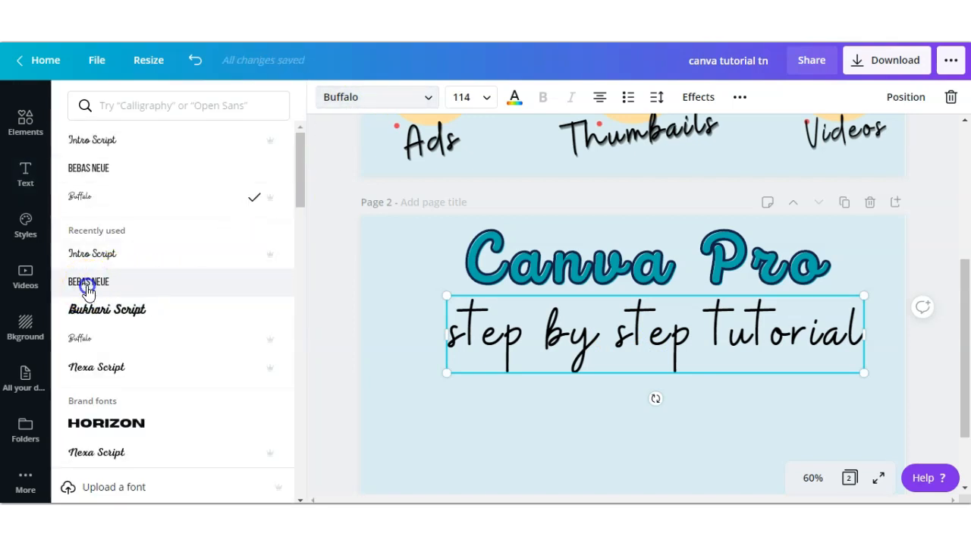
left_click(88, 283)
left_click_drag(446, 362, 306, 359)
left_click(507, 351)
left_click_drag(524, 343, 575, 336)
Apply the Splice effect to the subtitle and set the effect colour to the dark pink of the Main palette.
left_click(697, 97)
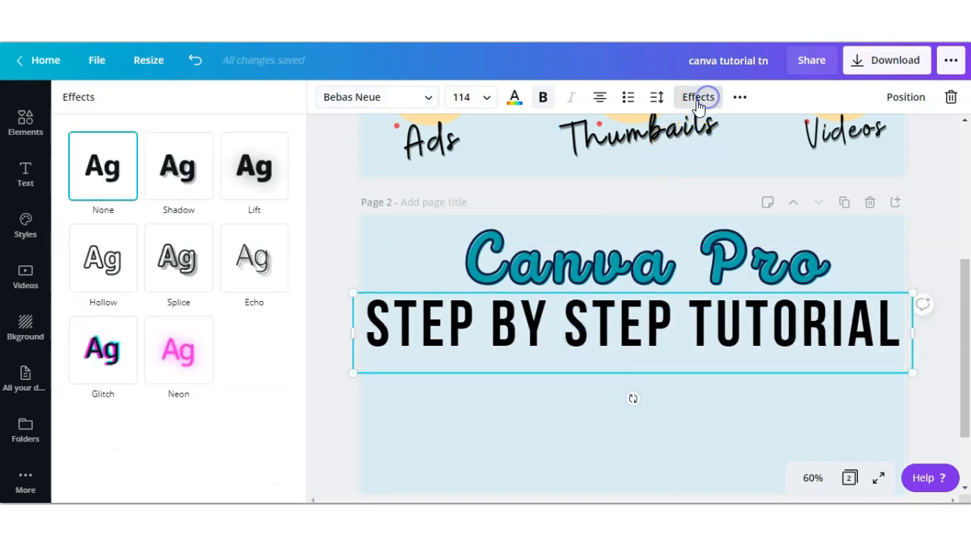
left_click(193, 270)
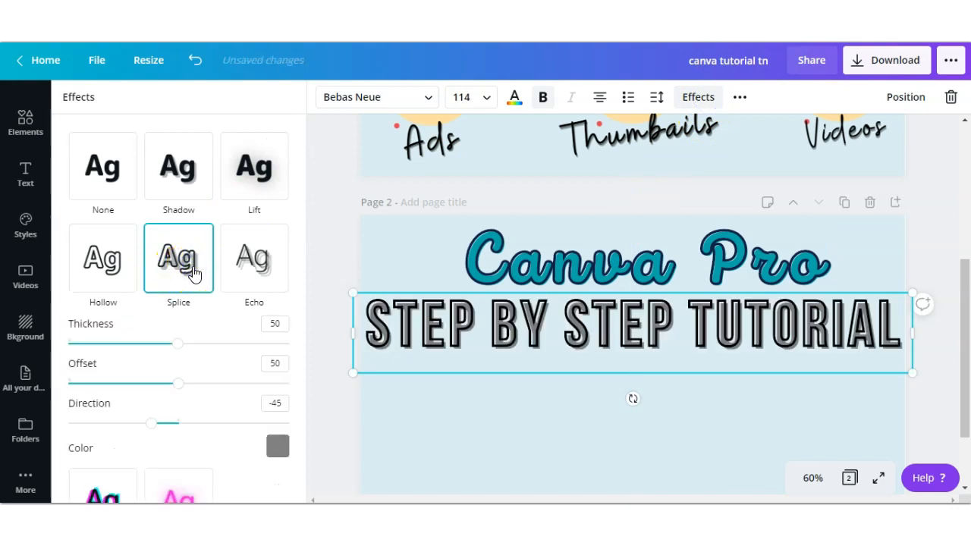
left_click(276, 450)
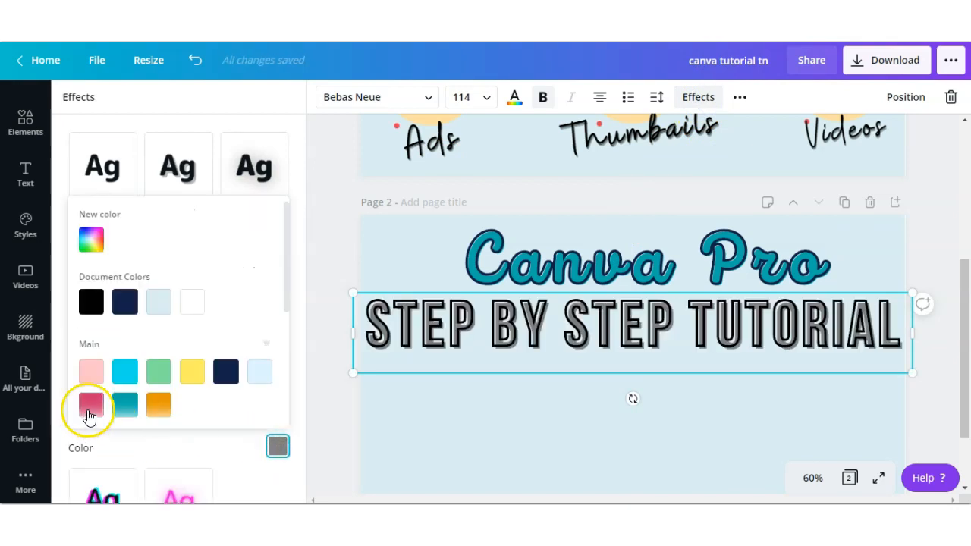
left_click(91, 405)
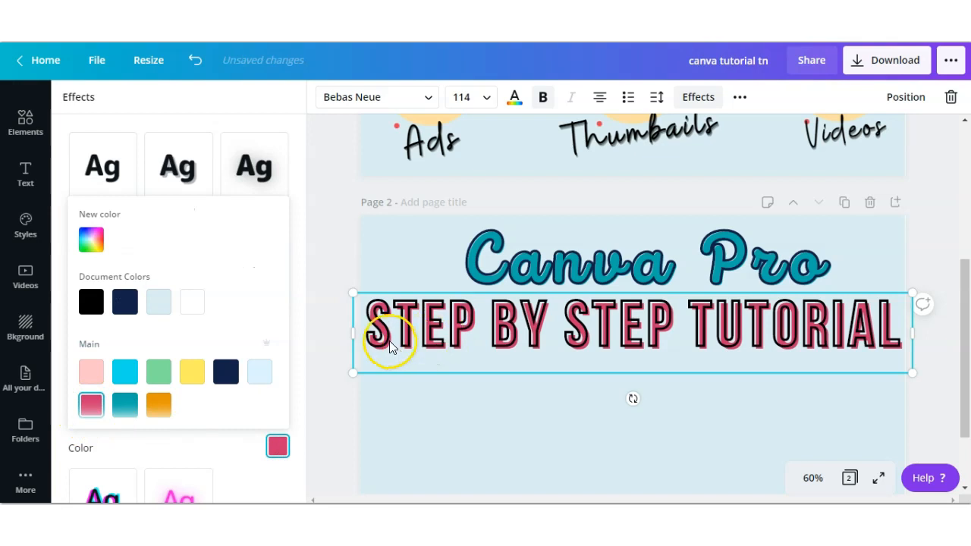
scroll(182, 380, "down", 3)
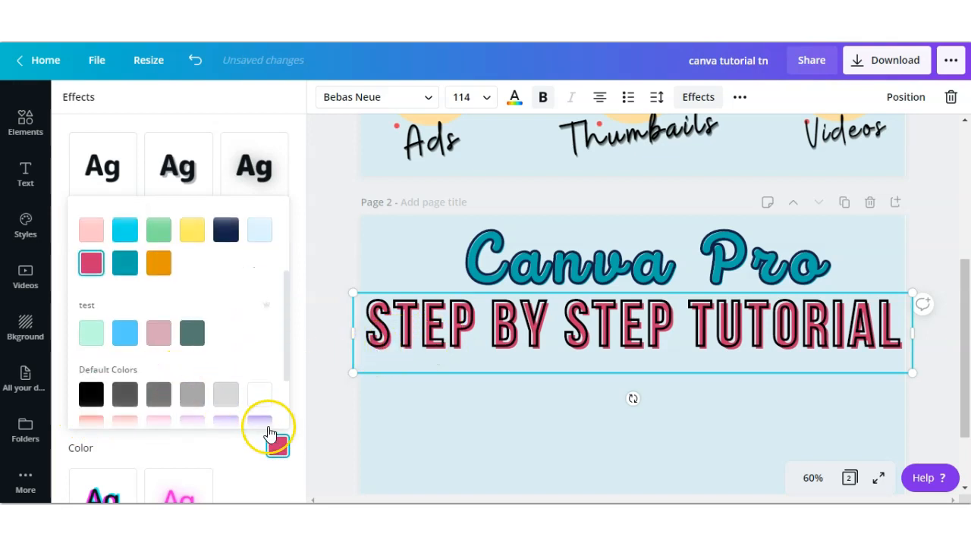
left_click(299, 376)
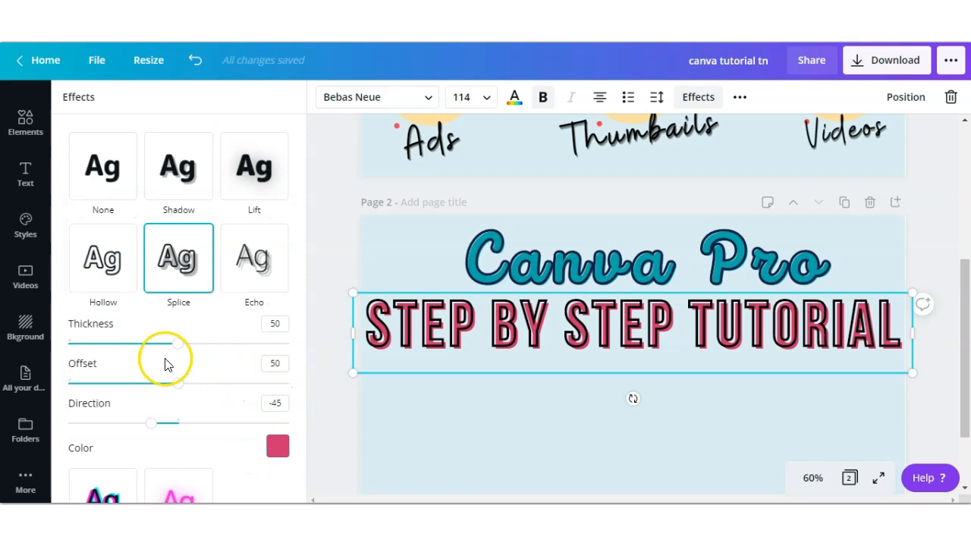
Set the subtitle's Splice thickness to 38 and its offset to 5.
left_click(173, 350)
left_click_drag(173, 349, 154, 350)
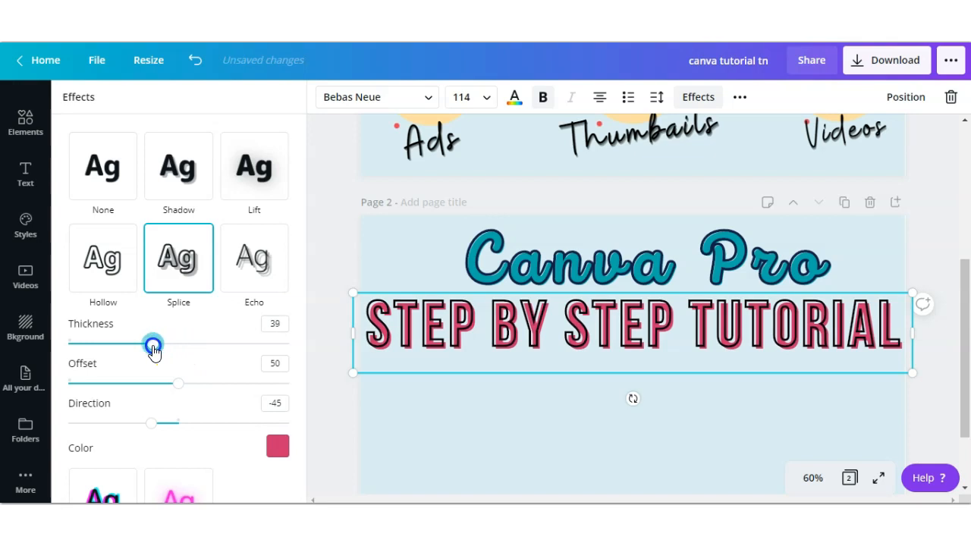
left_click_drag(179, 387, 80, 386)
left_click(271, 403)
left_click(330, 303)
Compare the rebuilt title and subtitle on page 2 with the finished thumbnail on page 1, including its icons and decorative lines.
scroll(342, 285, "up", 3)
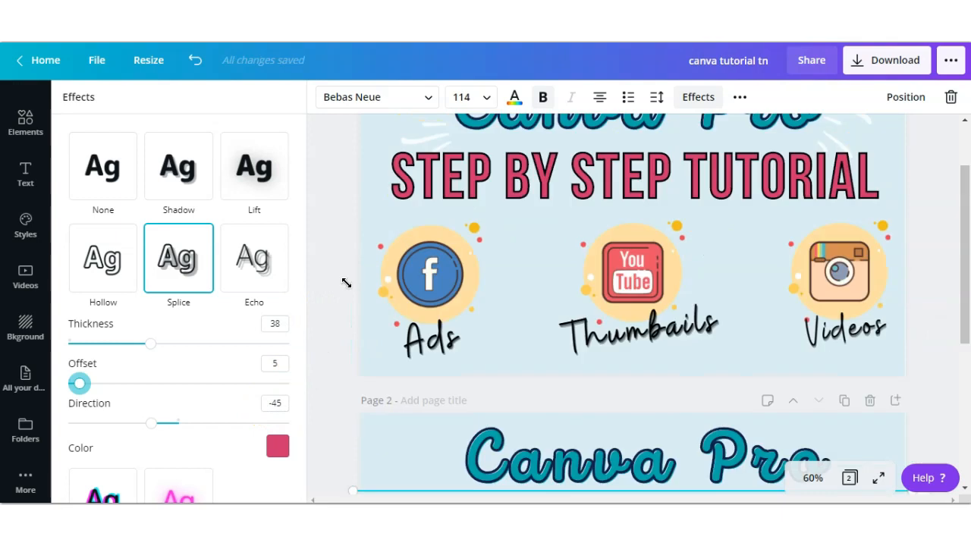
scroll(412, 270, "down", 2)
scroll(412, 275, "down", 2)
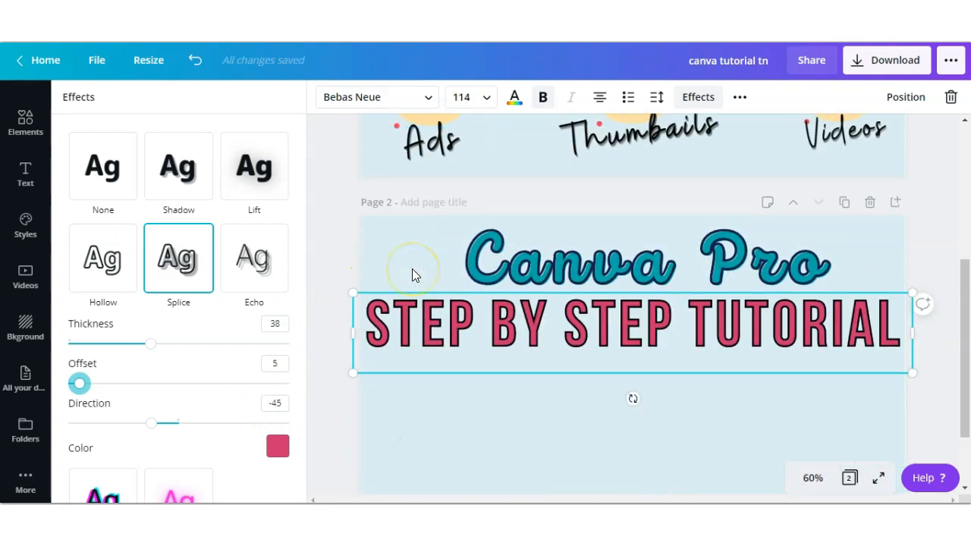
scroll(411, 275, "up", 5)
scroll(412, 275, "down", 1)
scroll(412, 274, "down", 1)
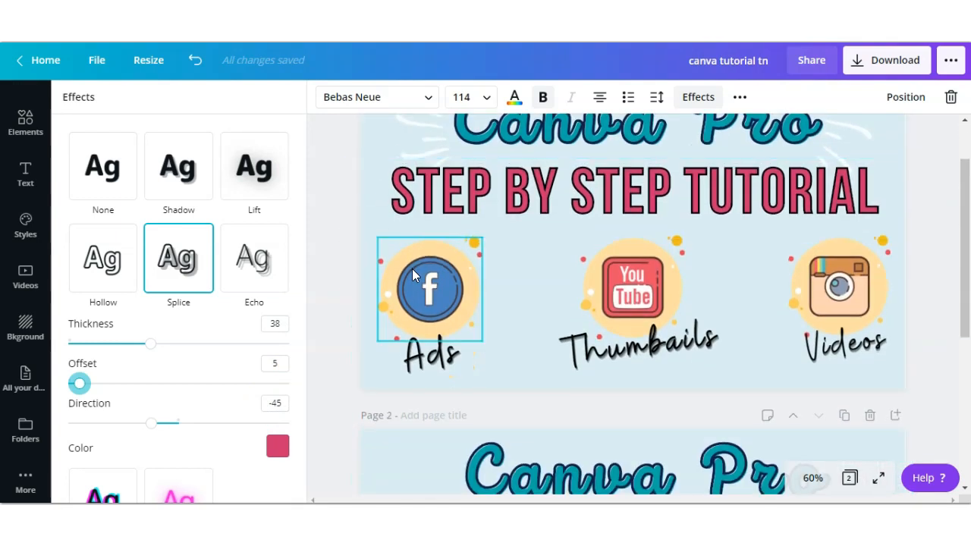
scroll(411, 268, "up", 2)
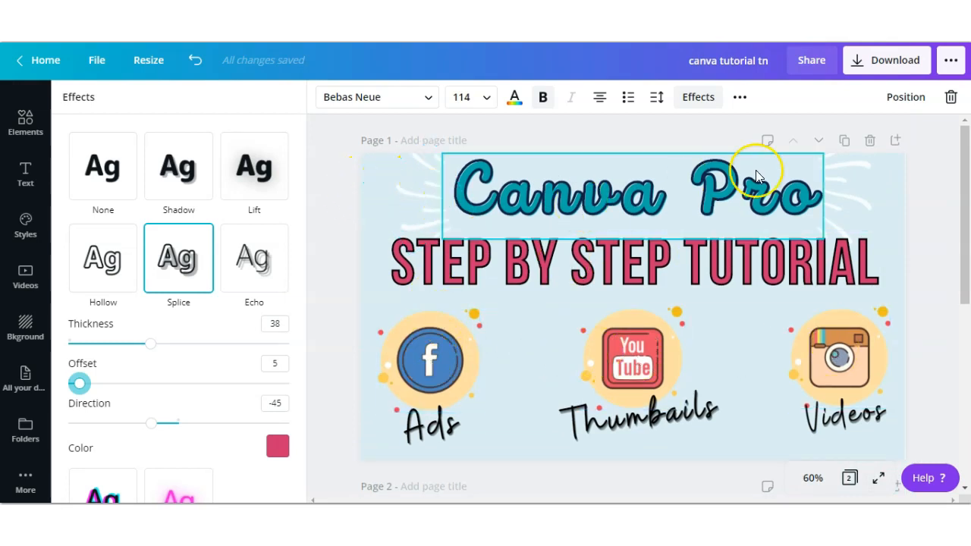
scroll(826, 226, "down", 5)
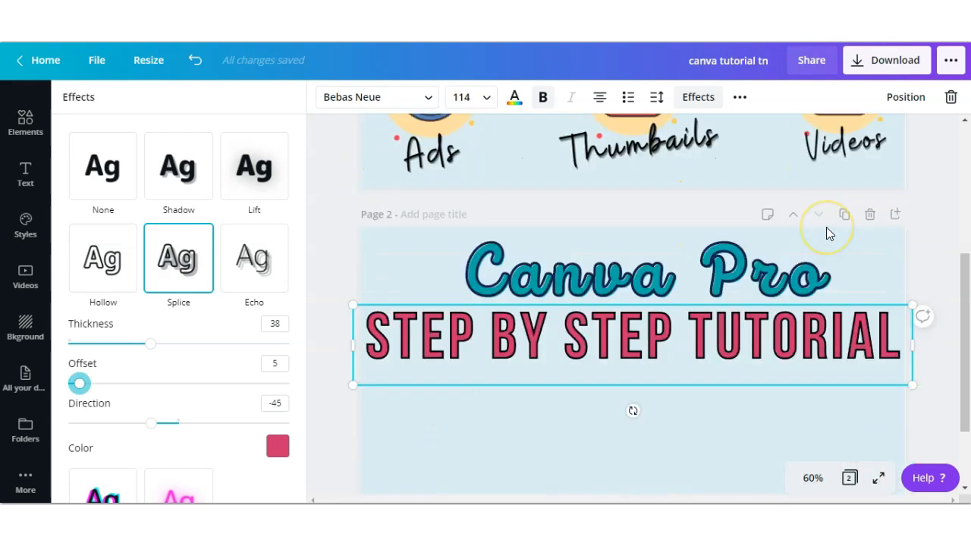
Add the round Instagram icon from the recently used elements to page 2.
left_click(27, 125)
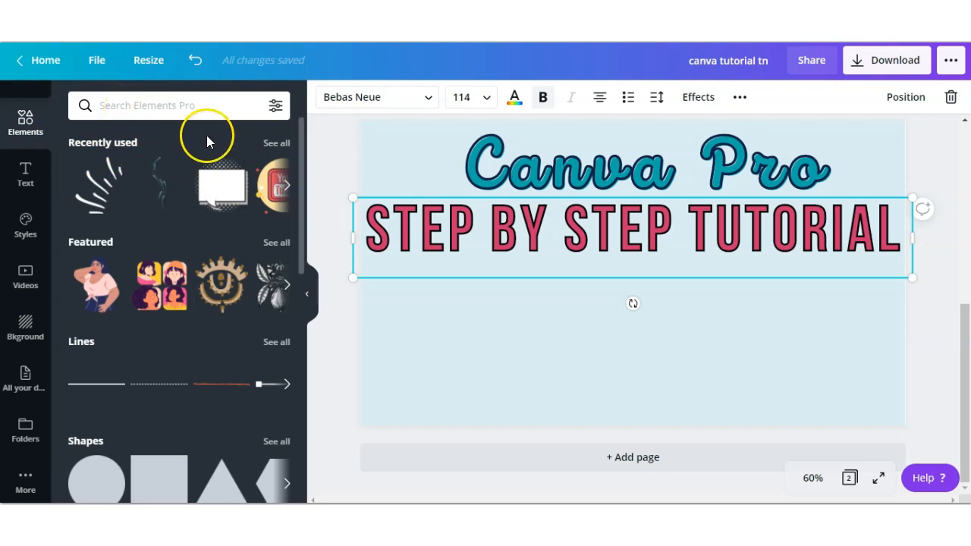
left_click(271, 145)
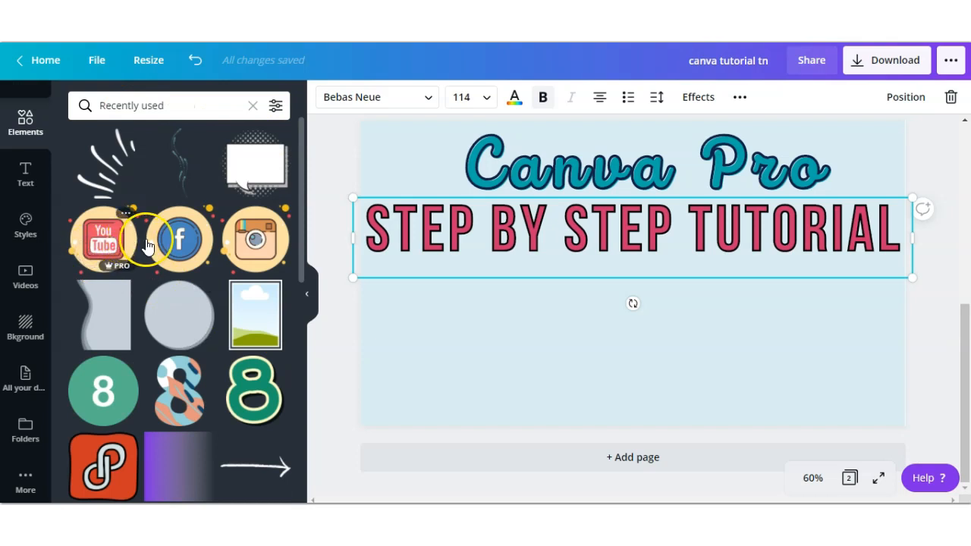
left_click(173, 247)
Add the hand-drawn burst lines from the recently used elements beside the start of the "Canva Pro" title on page 2.
left_click_drag(106, 163, 447, 172)
scroll(447, 172, "up", 2)
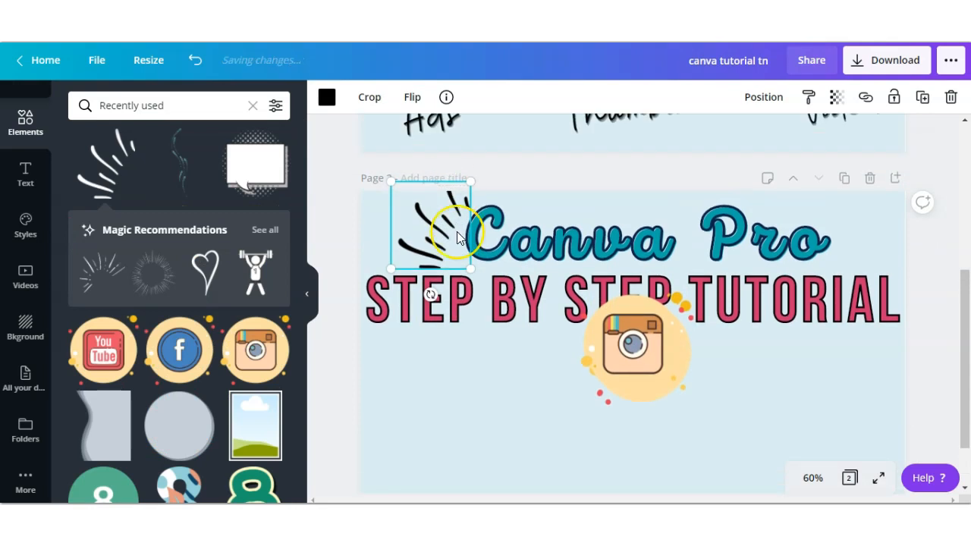
left_click_drag(429, 227, 433, 217)
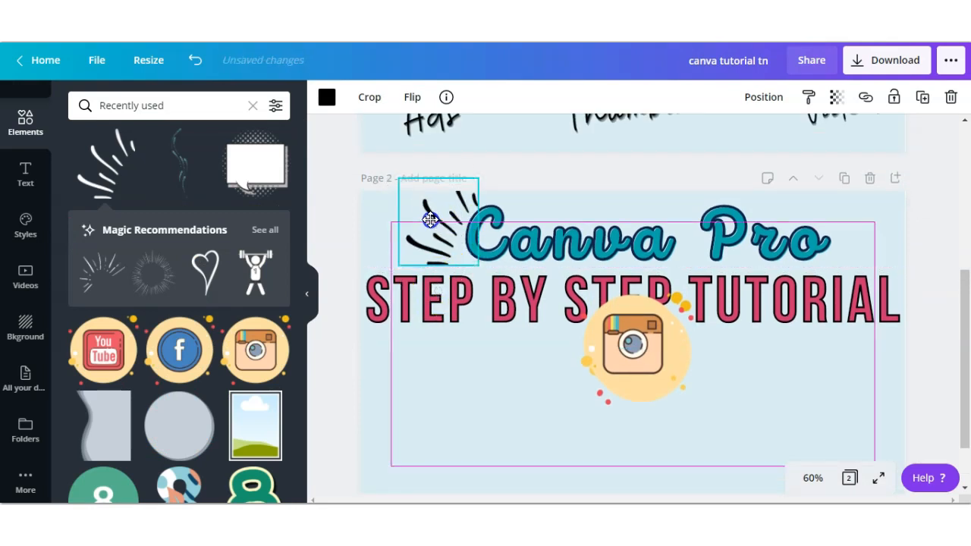
Recolour the burst lines white and rotate them counterclockwise so they fan outward from the start of the title.
left_click(327, 99)
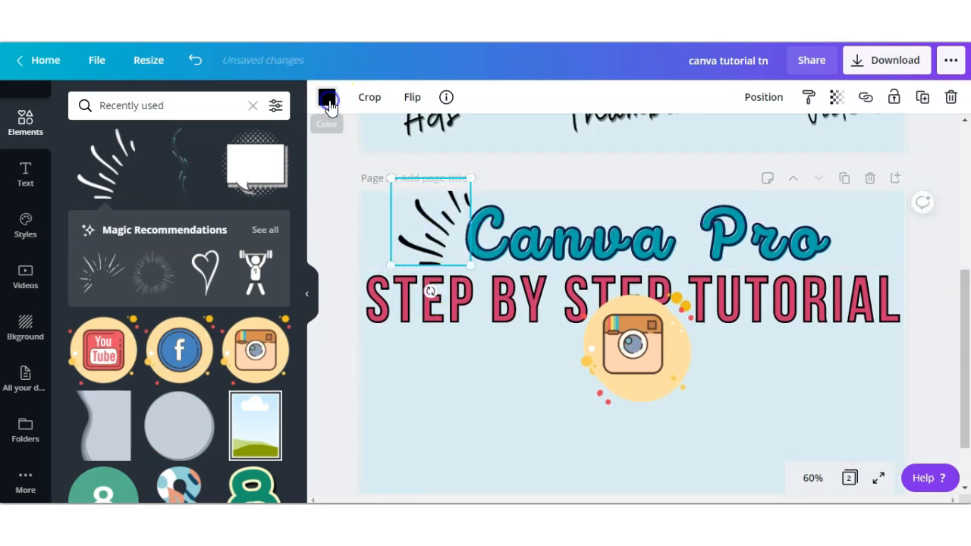
left_click(216, 238)
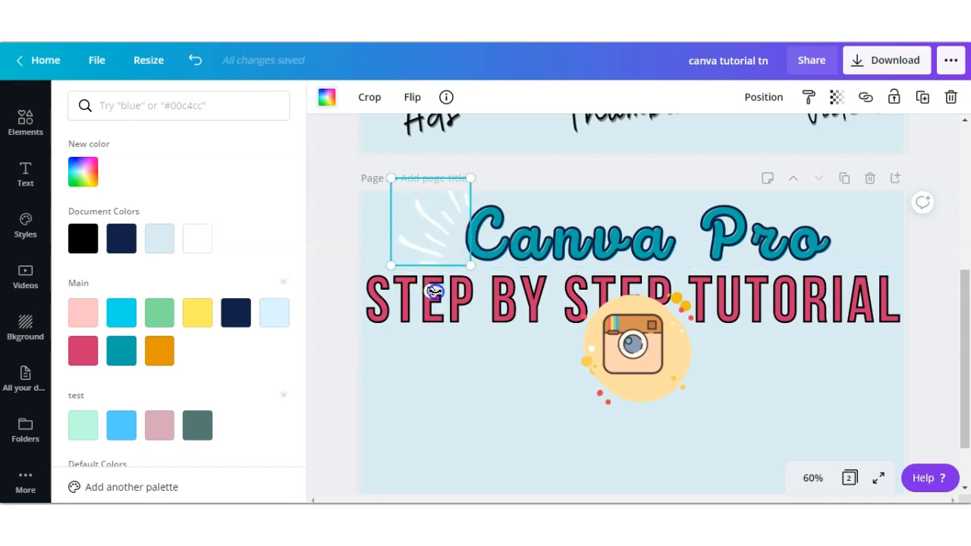
left_click_drag(436, 292, 434, 244)
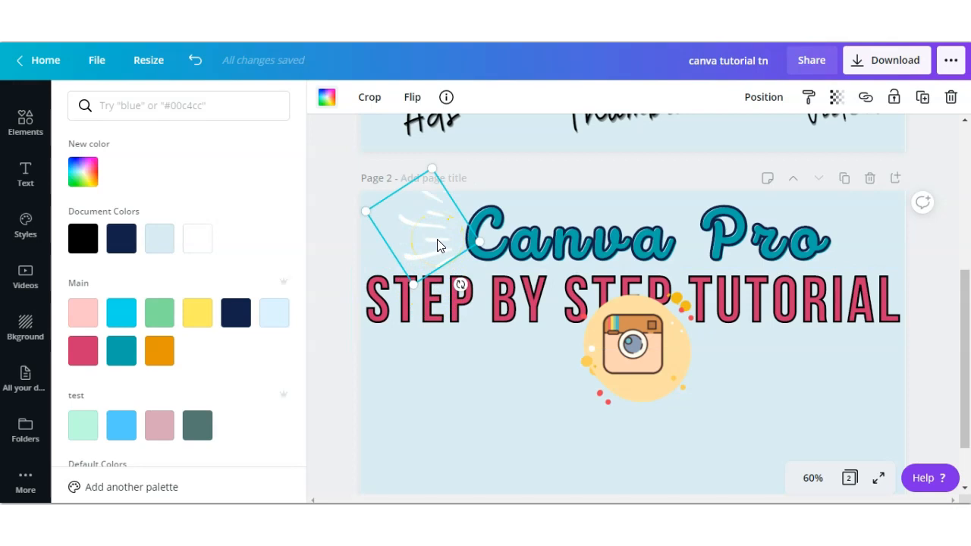
Duplicate the white burst lines, then rotate and place the copy at the end of the "Canva Pro" title, fanning outward.
scroll(437, 244, "down", 1)
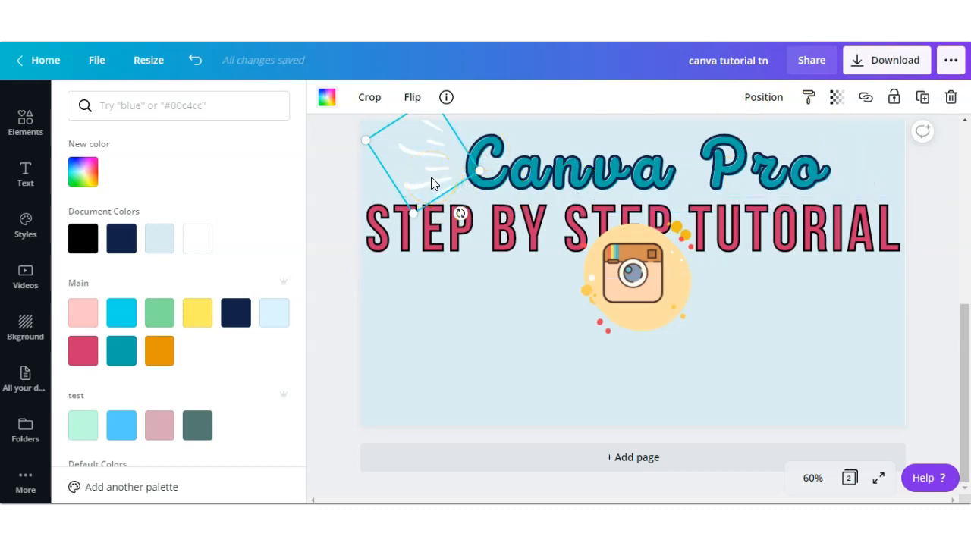
key("ctrl+d")
left_click_drag(513, 175, 833, 173)
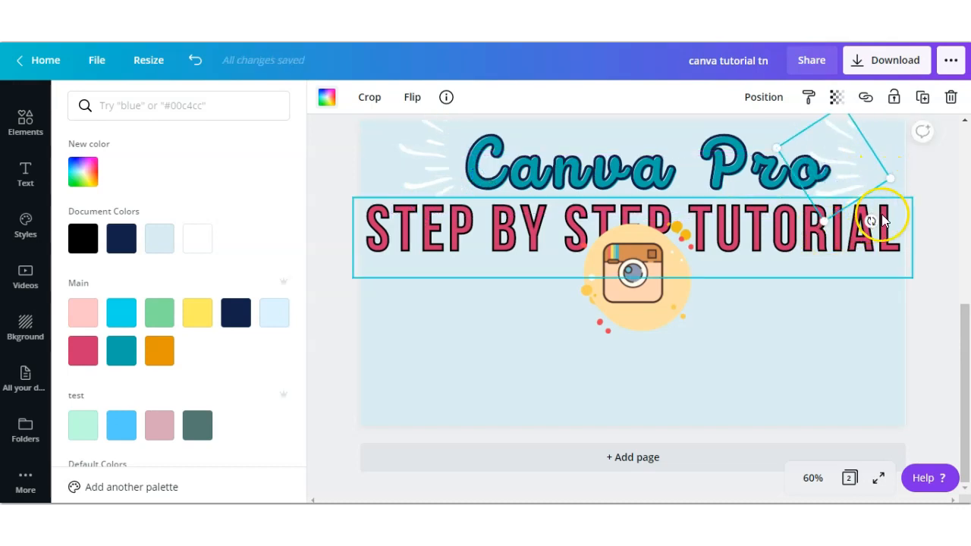
left_click_drag(870, 222, 756, 64)
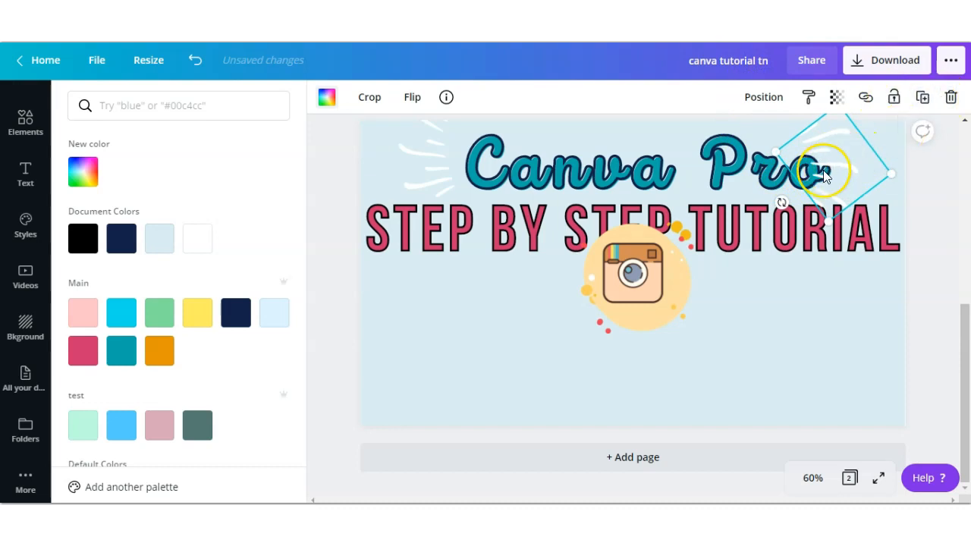
left_click_drag(817, 169, 841, 158)
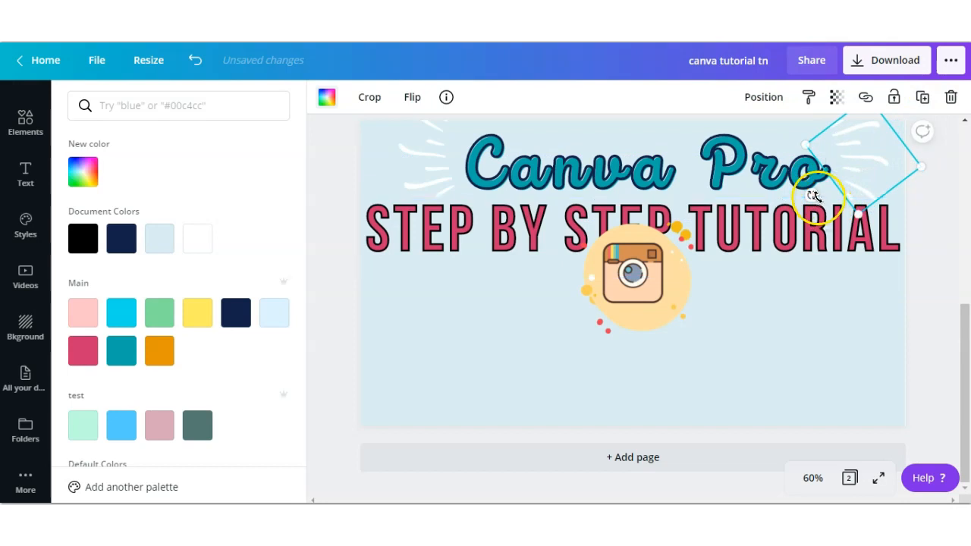
left_click_drag(846, 172, 853, 178)
Add the Facebook and YouTube icons, arrange Facebook, YouTube and Instagram in a row beneath the subtitle, and lower the subtitle slightly.
left_click_drag(622, 285, 824, 326)
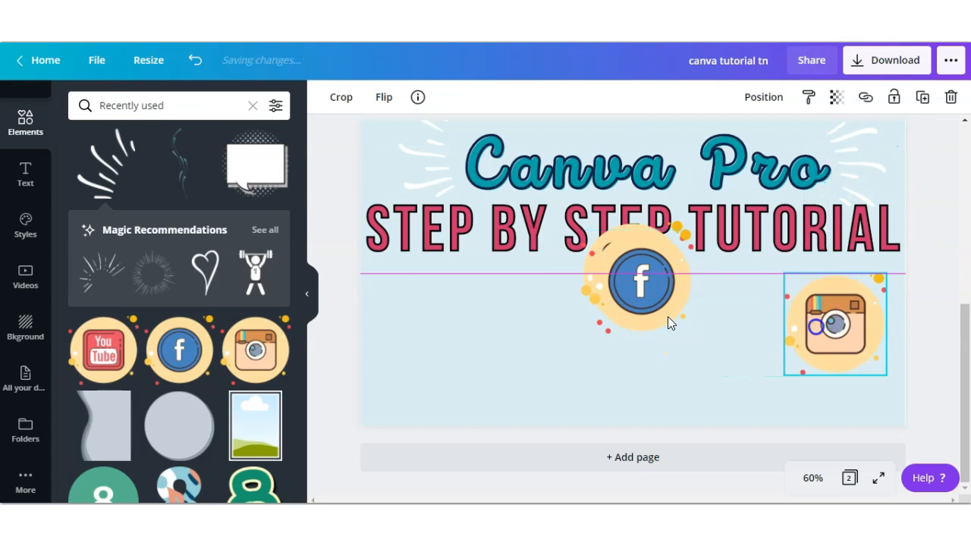
left_click_drag(618, 296, 577, 342)
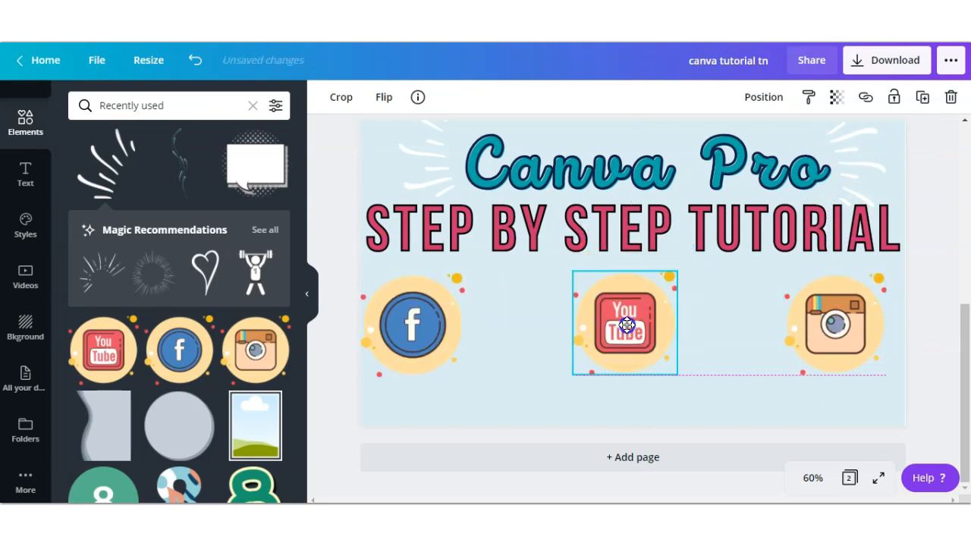
left_click_drag(412, 336, 411, 348)
left_click(621, 322)
mouse_move(621, 323)
left_mouse_down()
mouse_move(618, 330)
mouse_move(630, 324)
left_mouse_up()
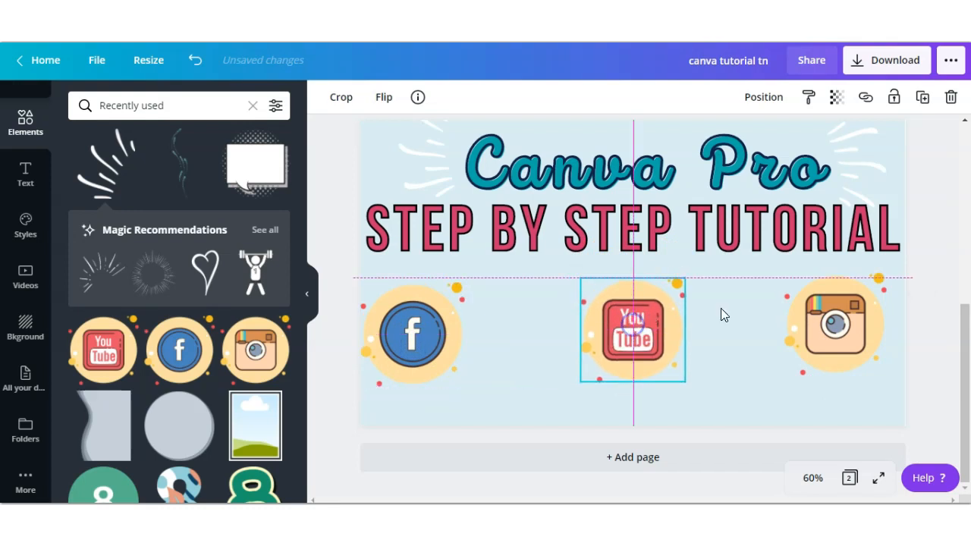
left_click(823, 317)
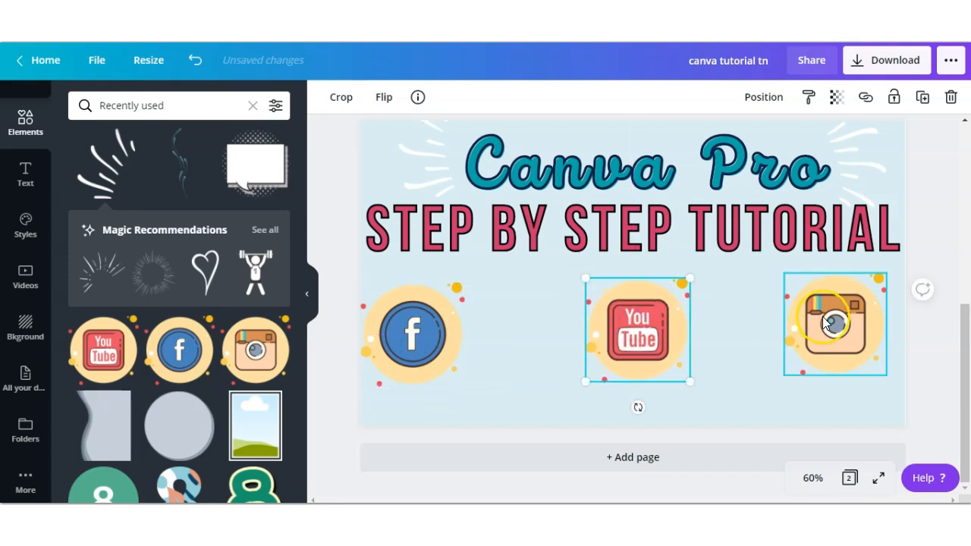
left_click(739, 245)
left_click_drag(739, 245, 740, 254)
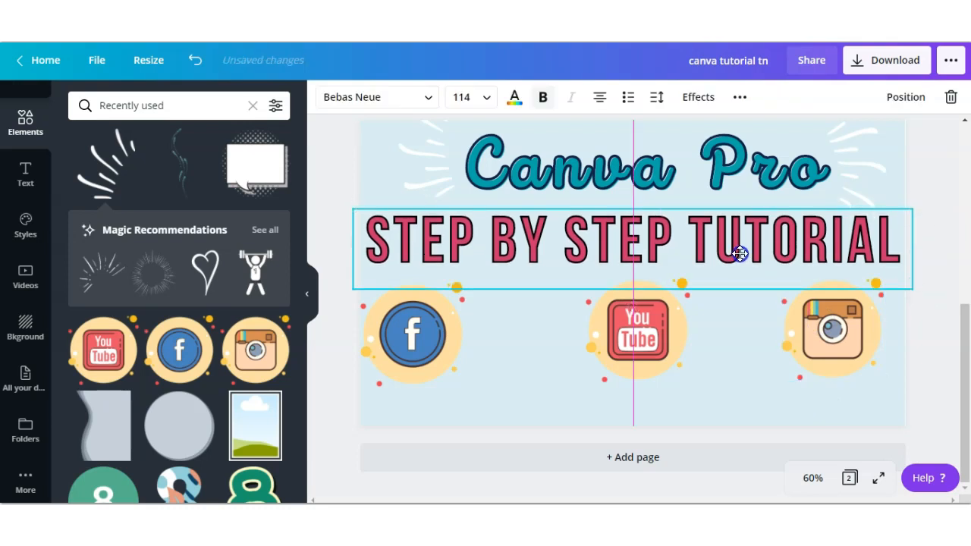
Add an "Ads" text label following page 1's layout, tilt it slightly upward and place it beneath the Facebook icon on page 2.
scroll(515, 398, "up", 4)
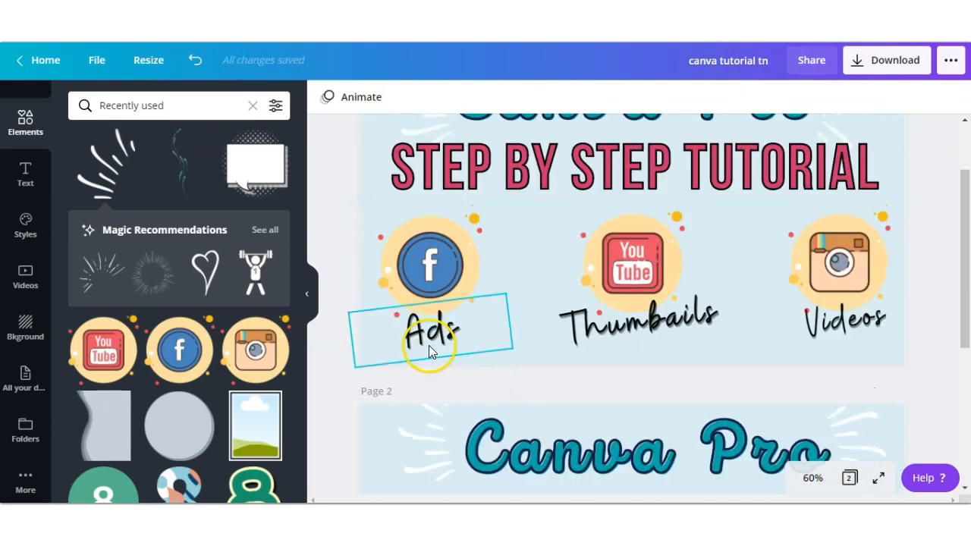
scroll(713, 385, "down", 3)
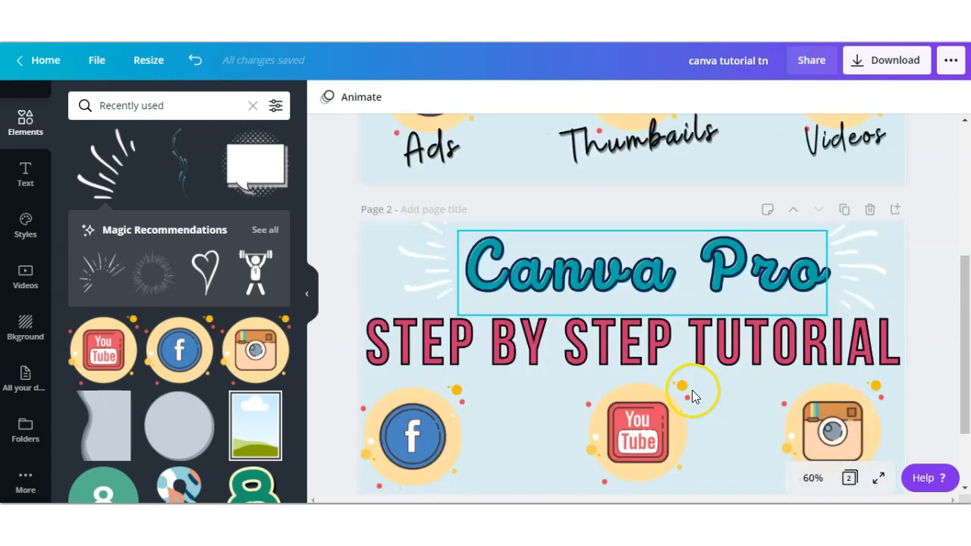
left_click(512, 389)
scroll(511, 389, "up", 3)
scroll(511, 389, "down", 4)
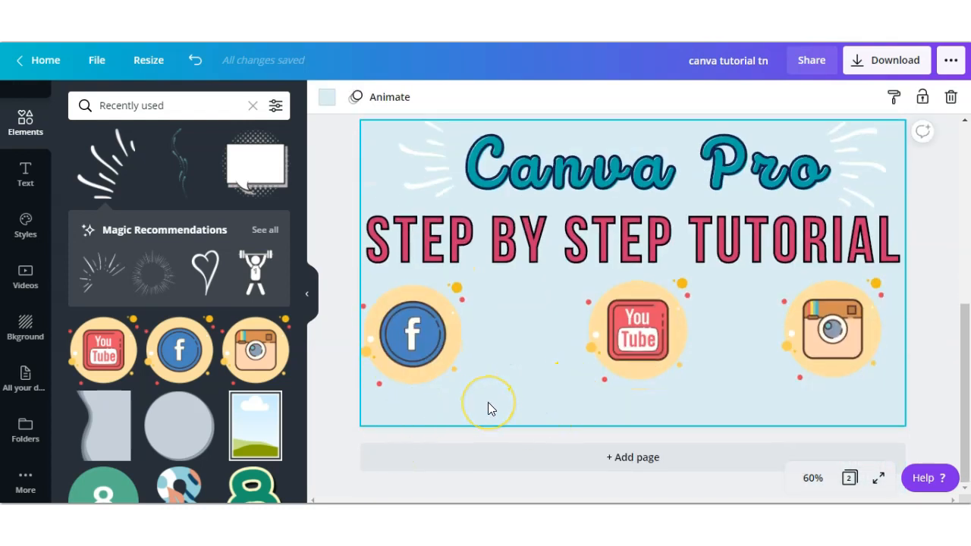
key("t")
left_click_drag(596, 331, 574, 410)
left_click(687, 383)
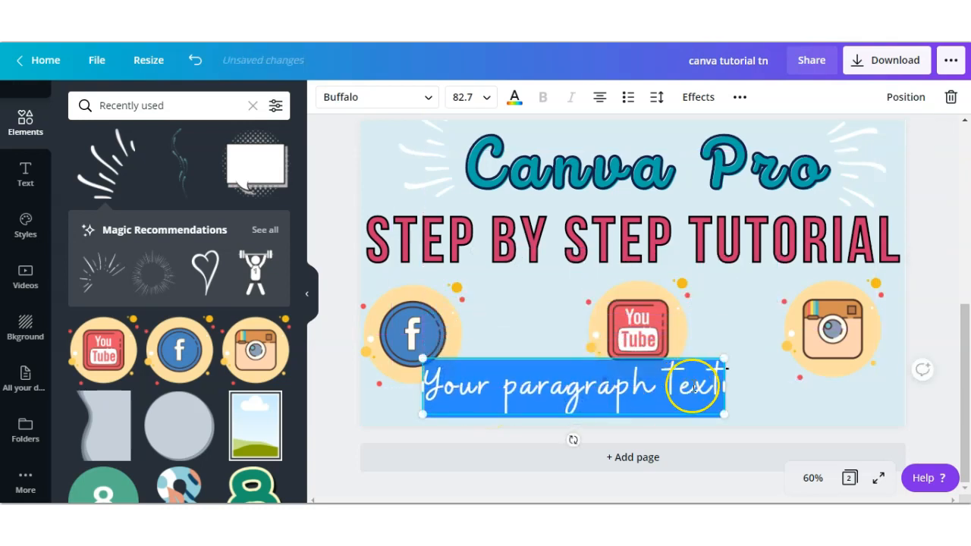
type("Ads")
left_click_drag(540, 419, 437, 451)
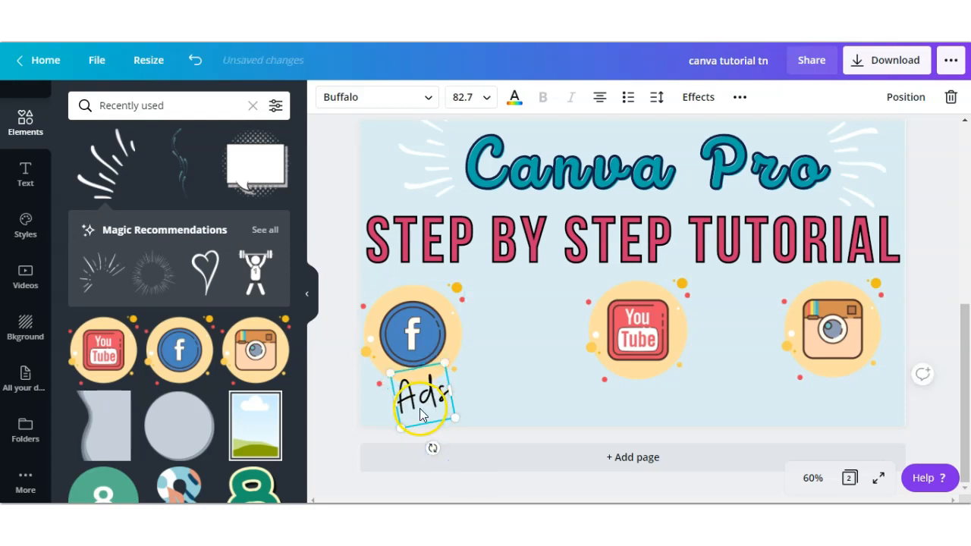
Apply the Echo effect to the "Ads" label on page 2 and set its offset to about 22.
scroll(427, 398, "up", 3)
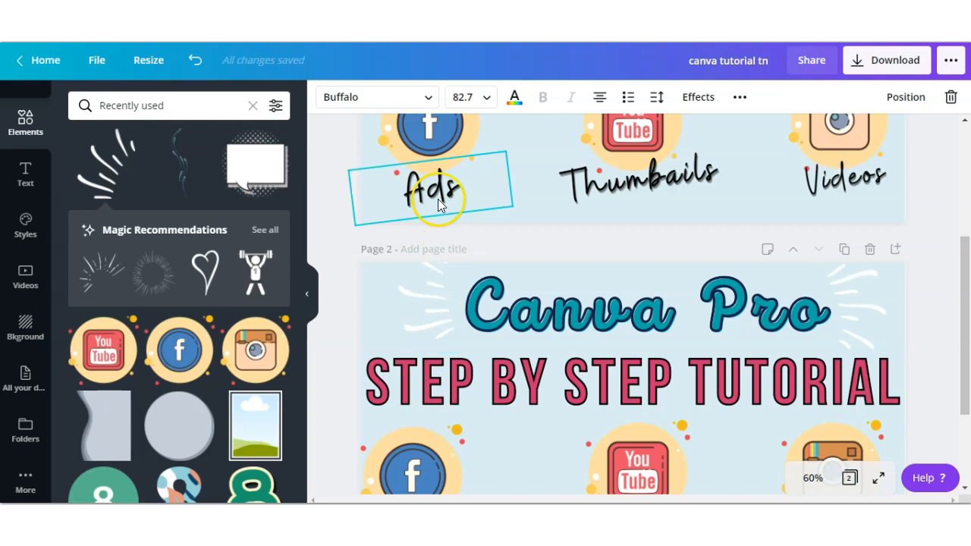
scroll(435, 291, "down", 3)
left_click(404, 410)
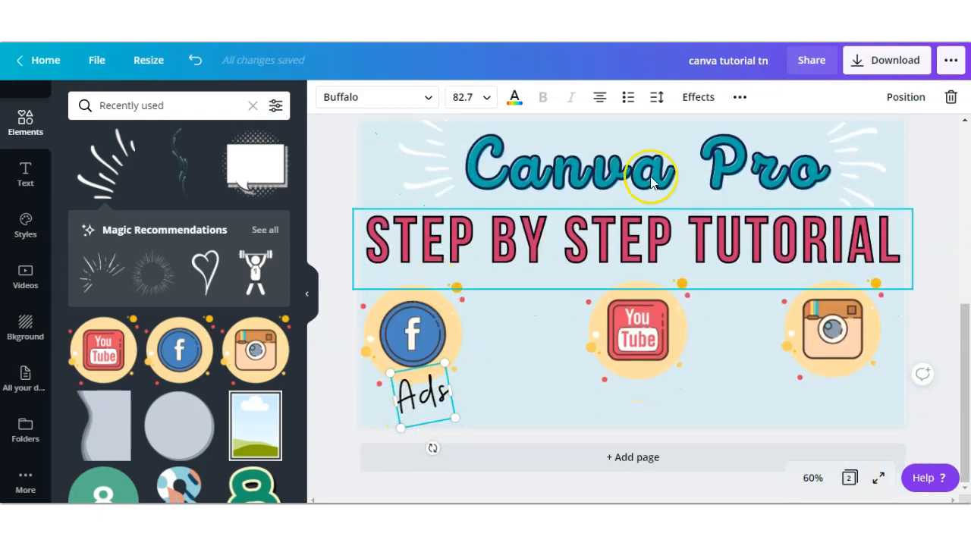
left_click(694, 101)
left_click(174, 262)
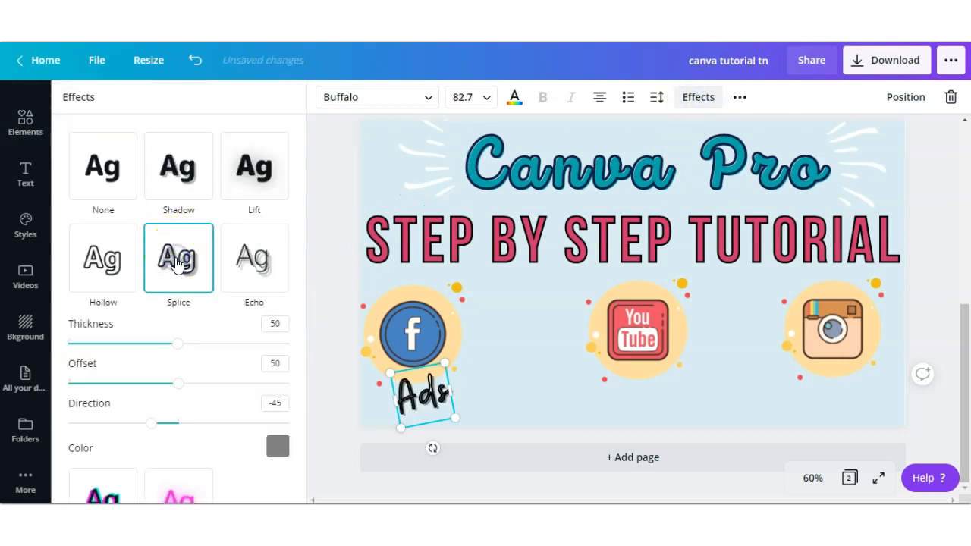
left_click(247, 266)
left_click_drag(177, 344, 120, 349)
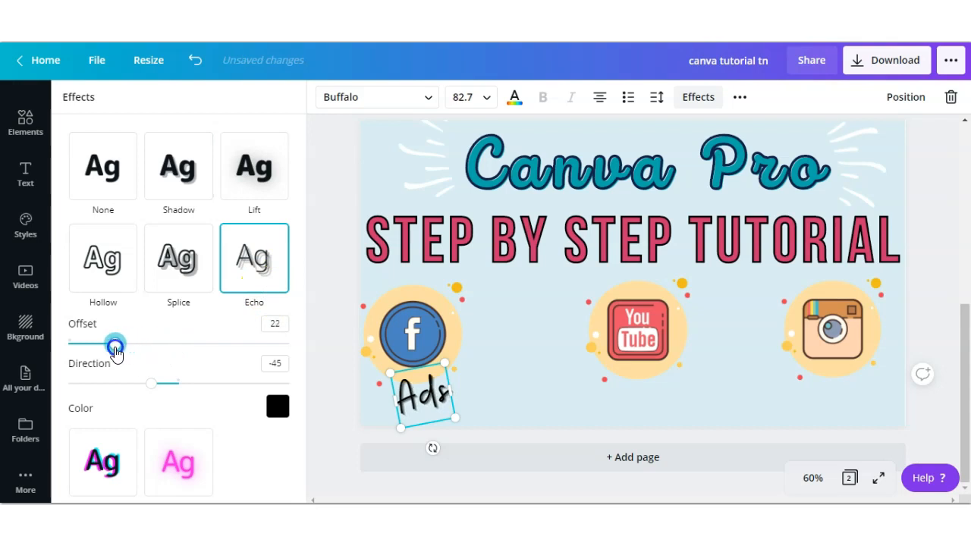
left_click(443, 402)
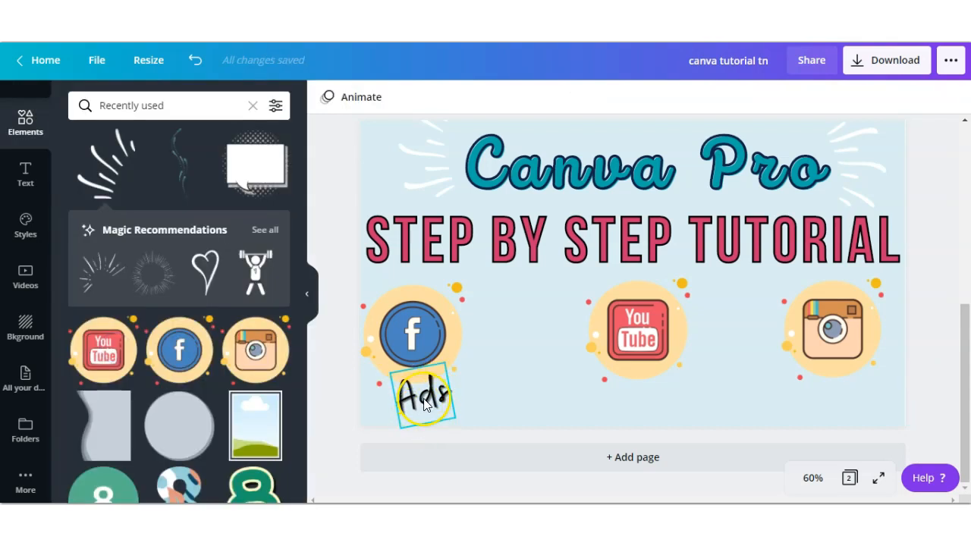
Duplicate the "Ads" label to make a "Thumbnails" label under the YouTube icon and a "Videos" label under the Instagram icon.
left_click(424, 402)
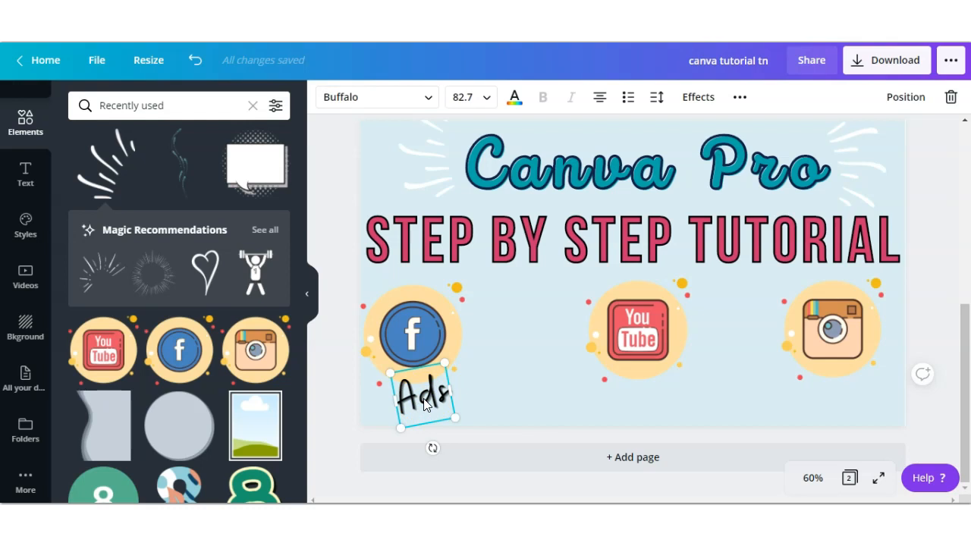
key("ctrl+d")
left_click_drag(536, 408, 822, 388)
left_click(635, 401)
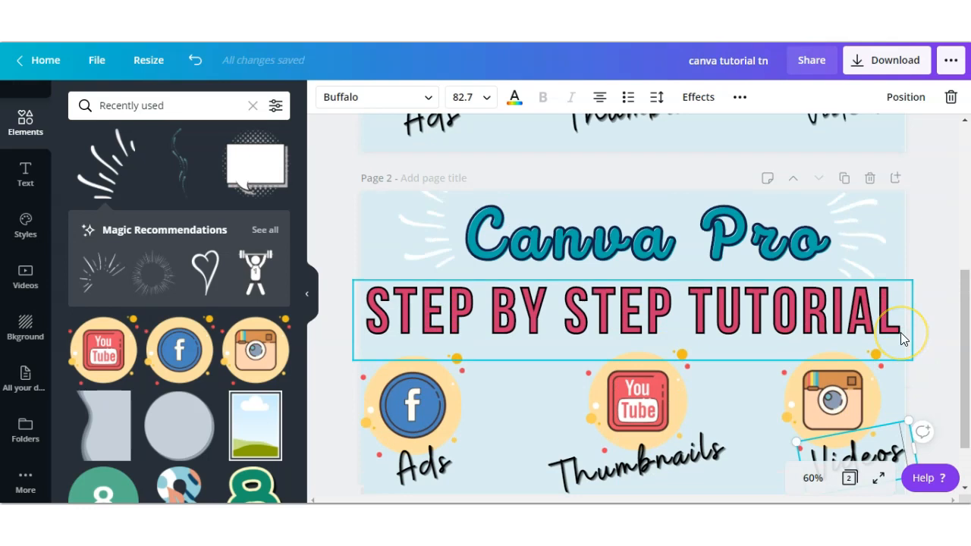
scroll(900, 332, "down", 1)
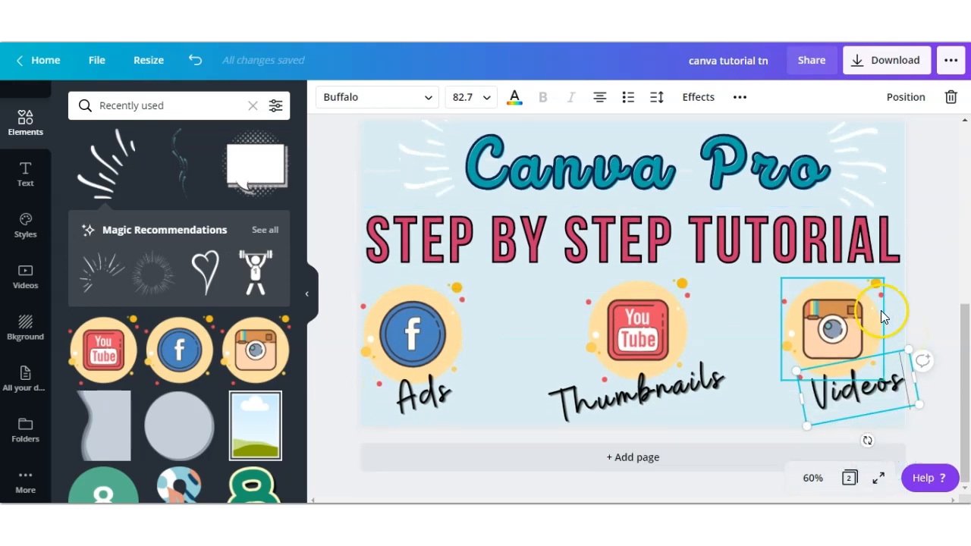